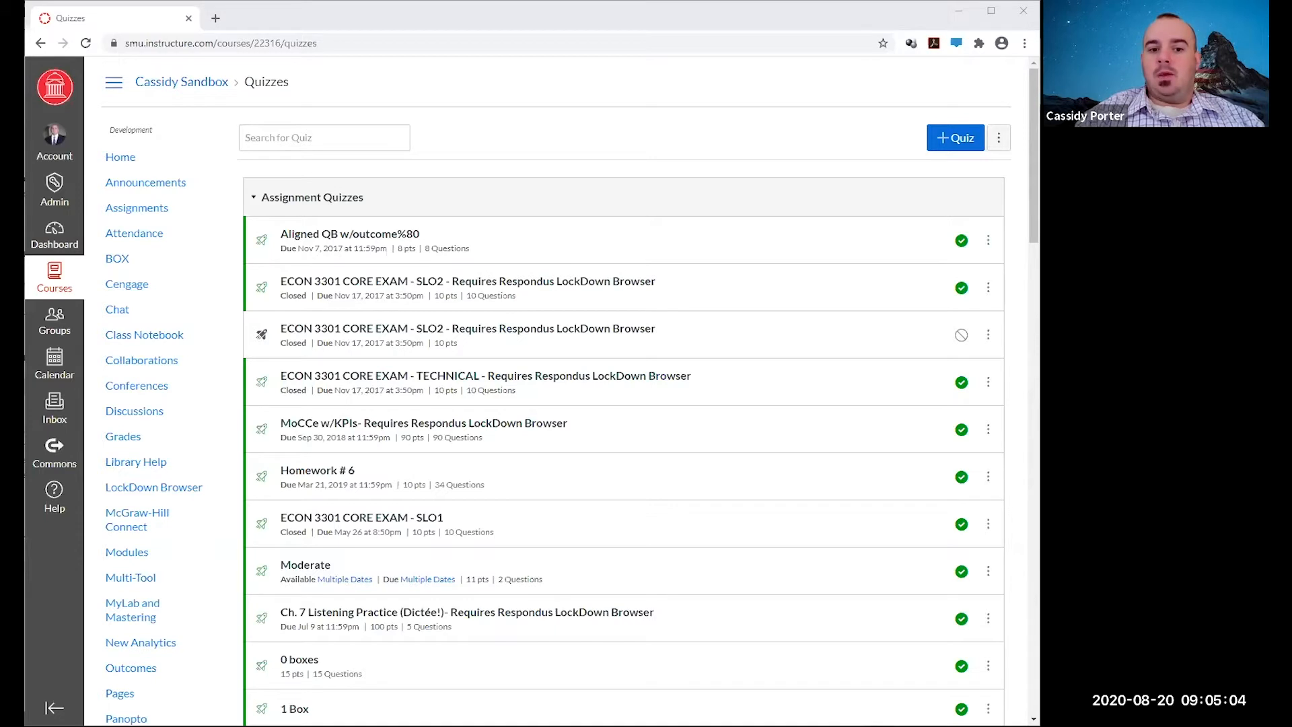
Open the course's question bank management and add a new question bank named Training.
click(609, 90)
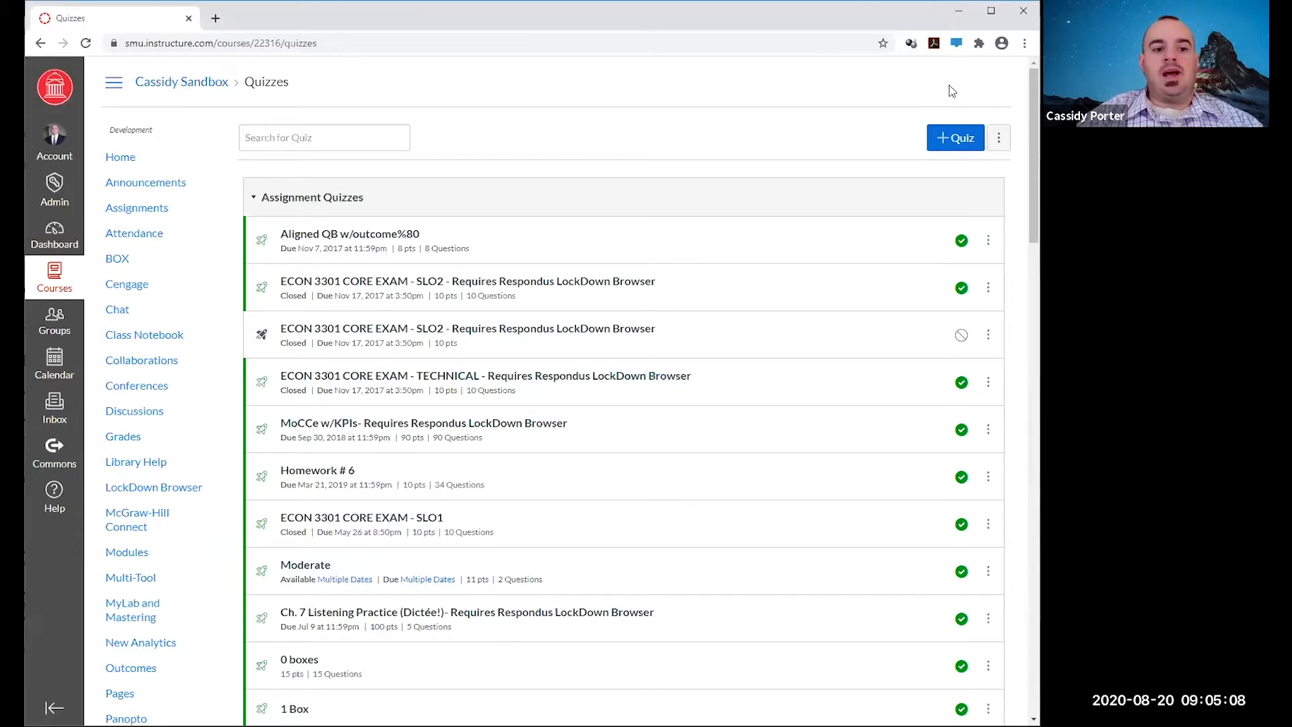
click(1000, 145)
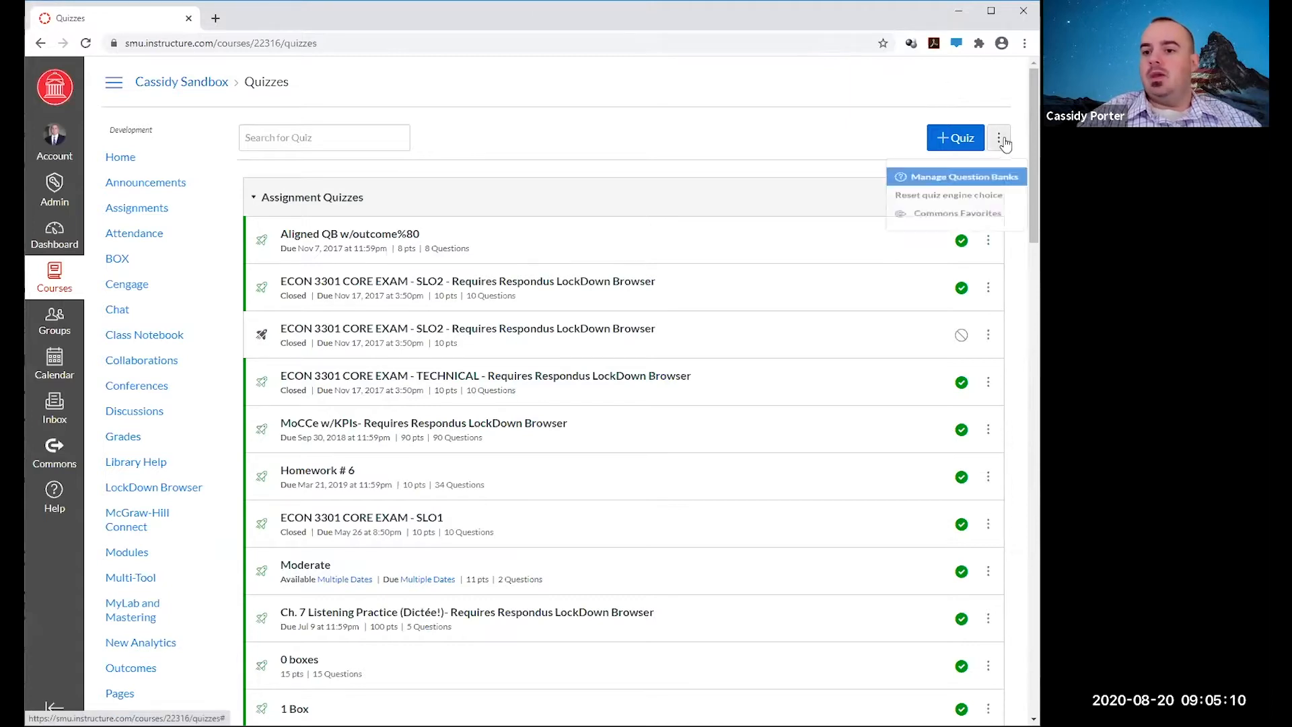
click(980, 185)
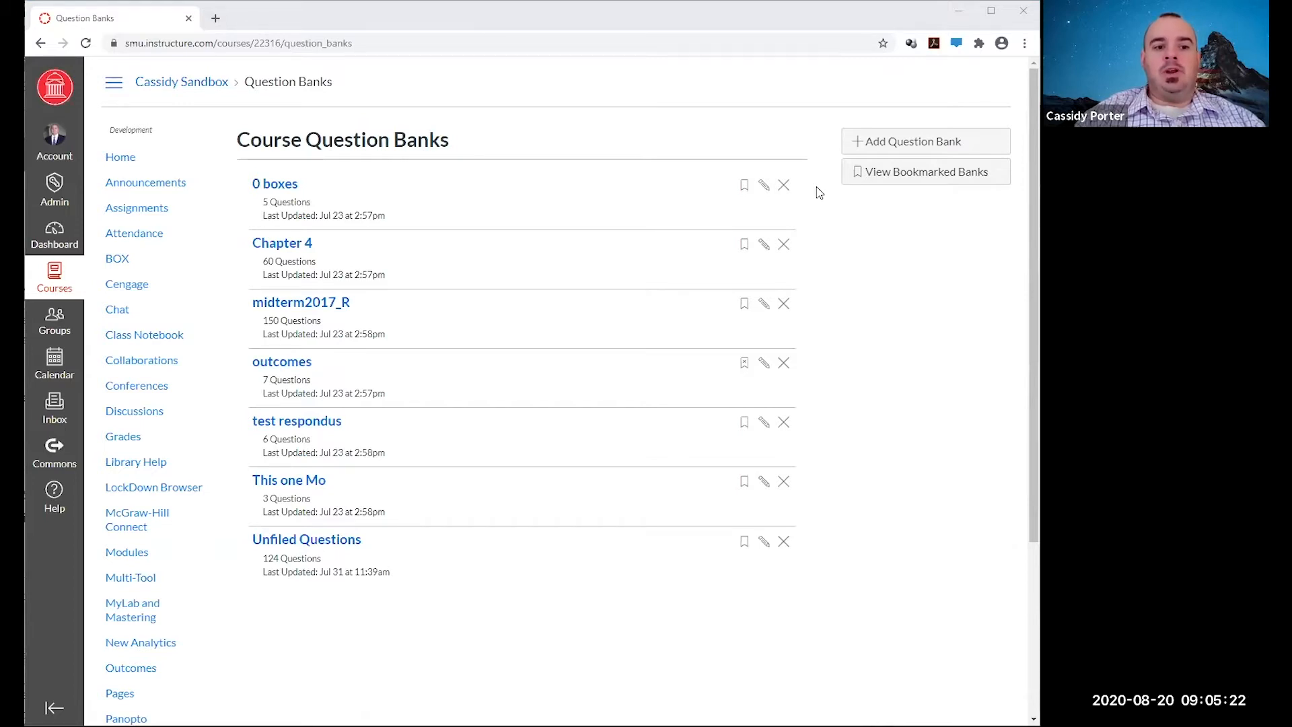
click(695, 252)
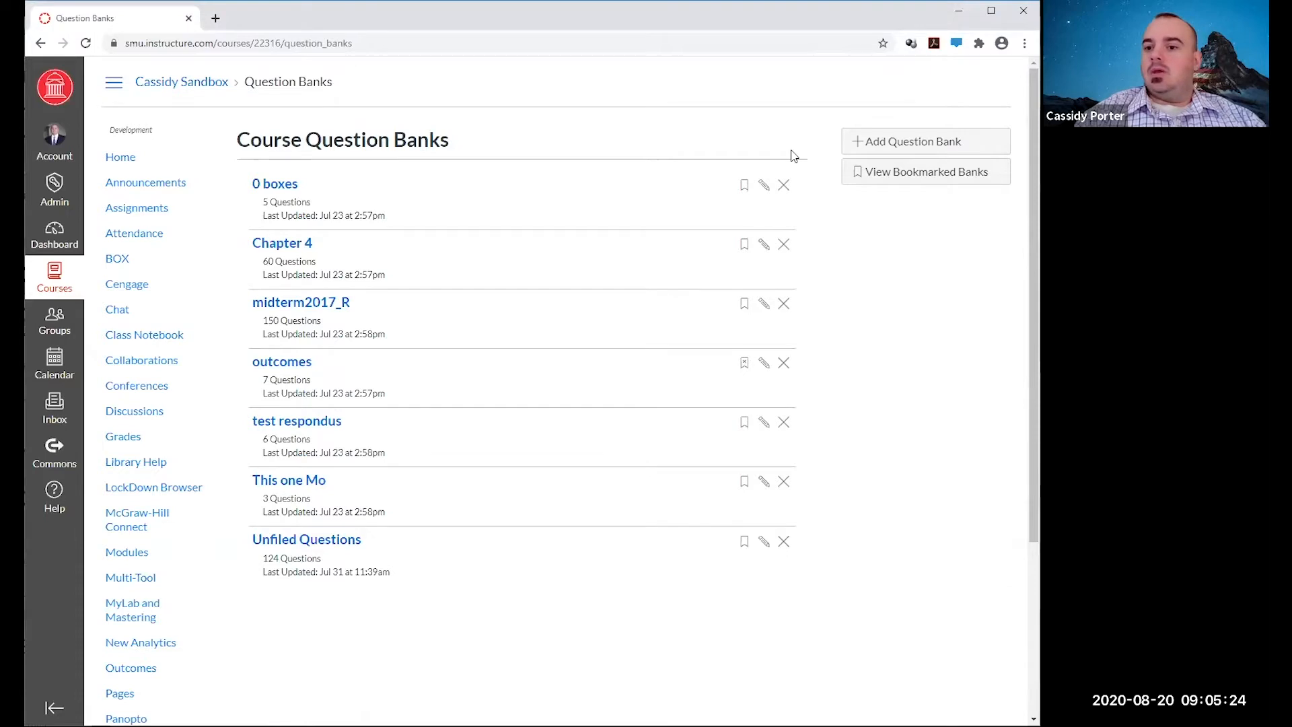
click(865, 144)
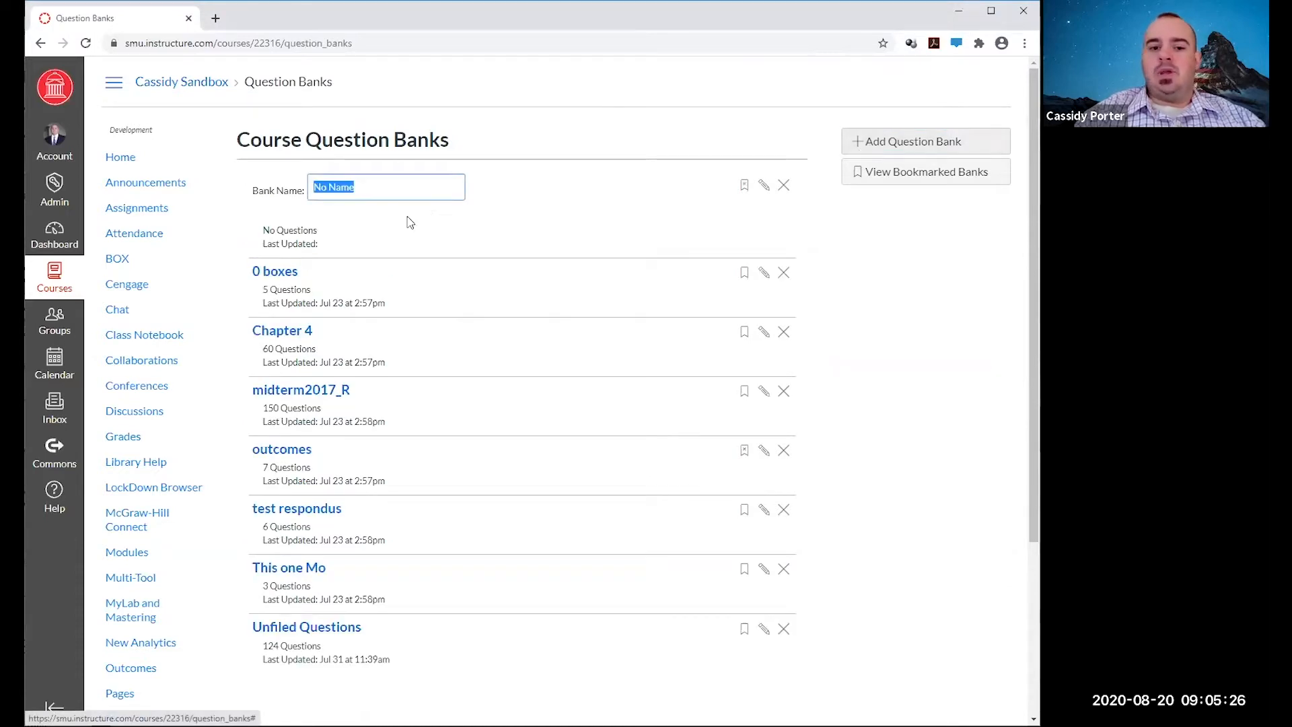
text(Training)
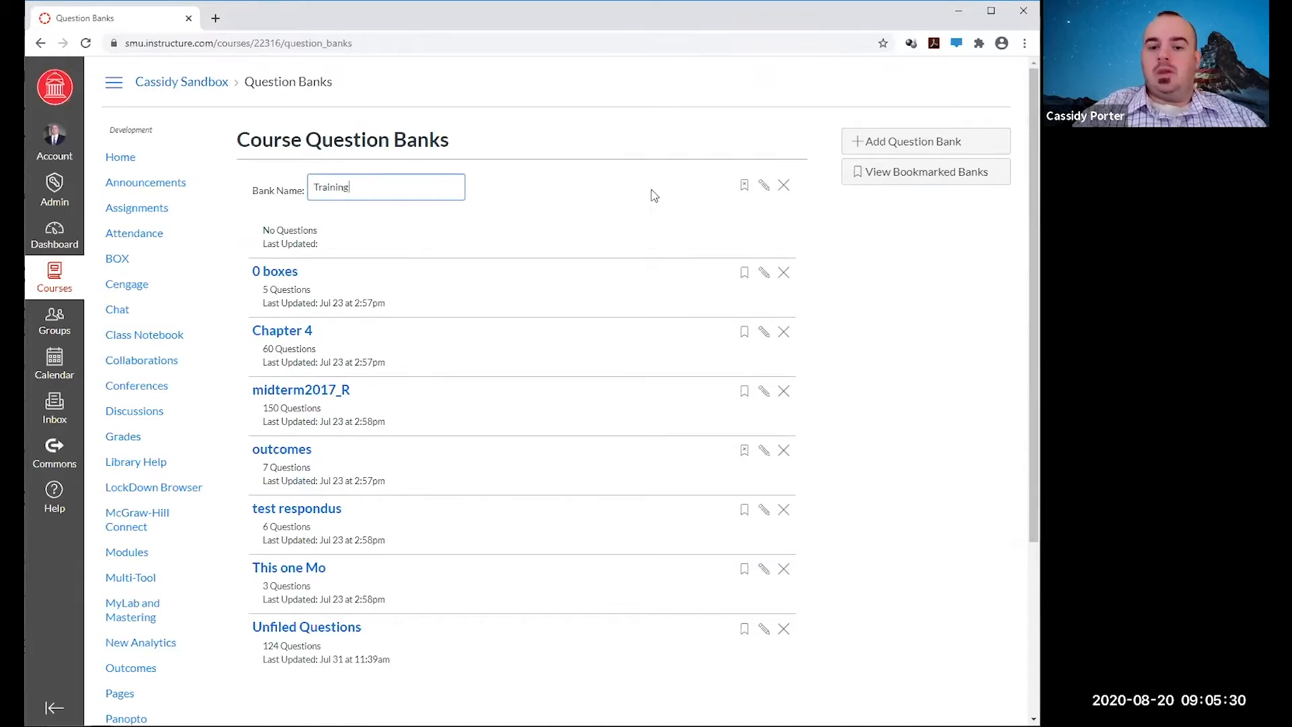
key(Return)
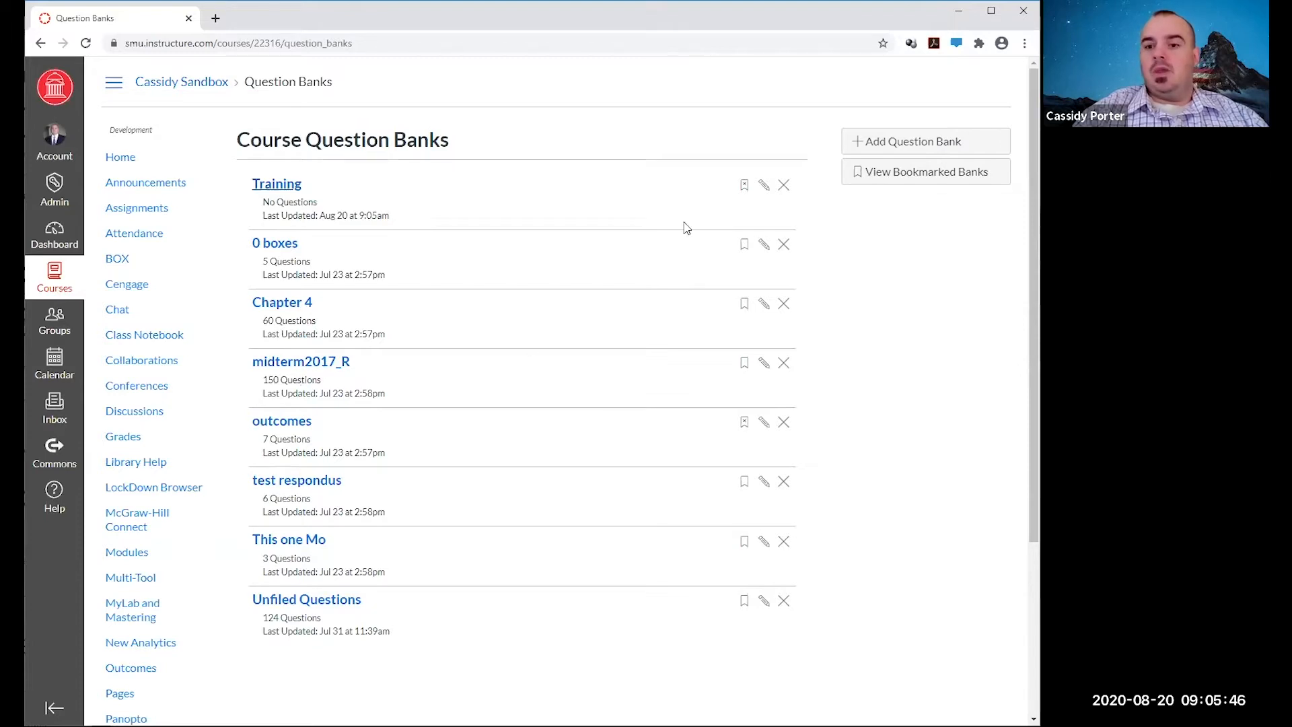
Remove the bookmark from the Training question bank and save its name again as Training.
click(745, 192)
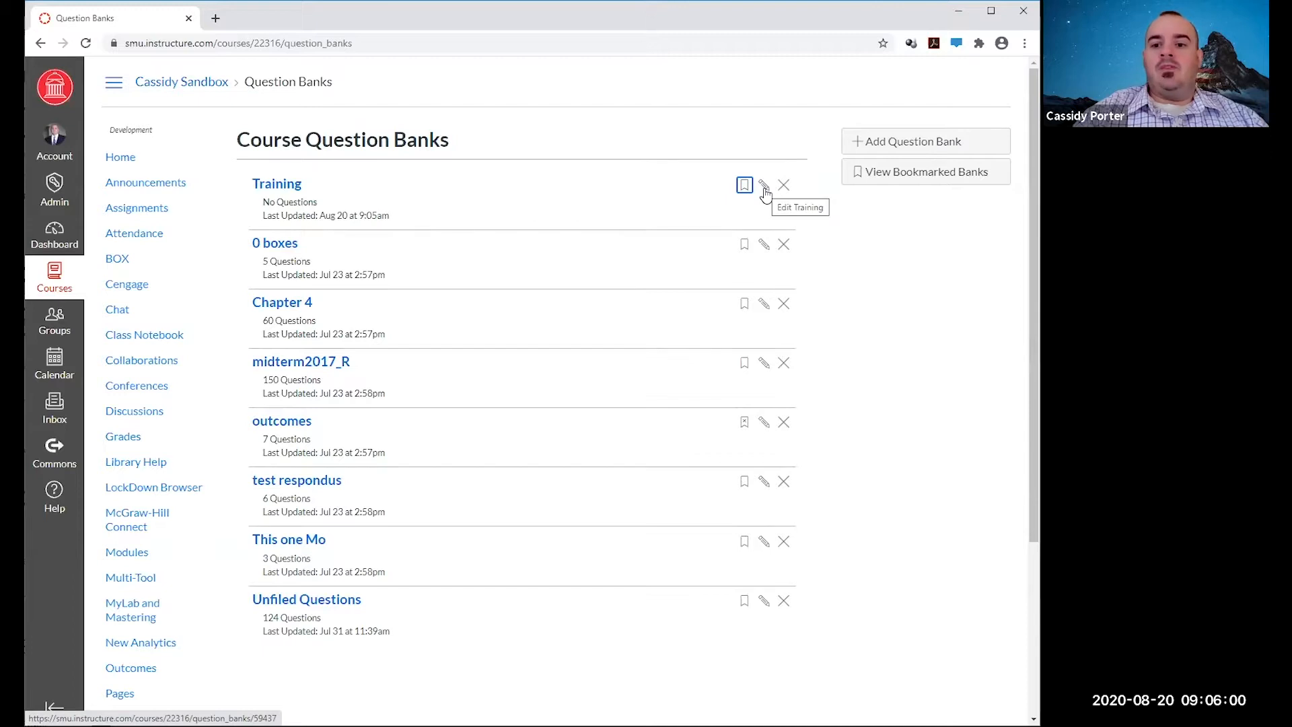
click(764, 192)
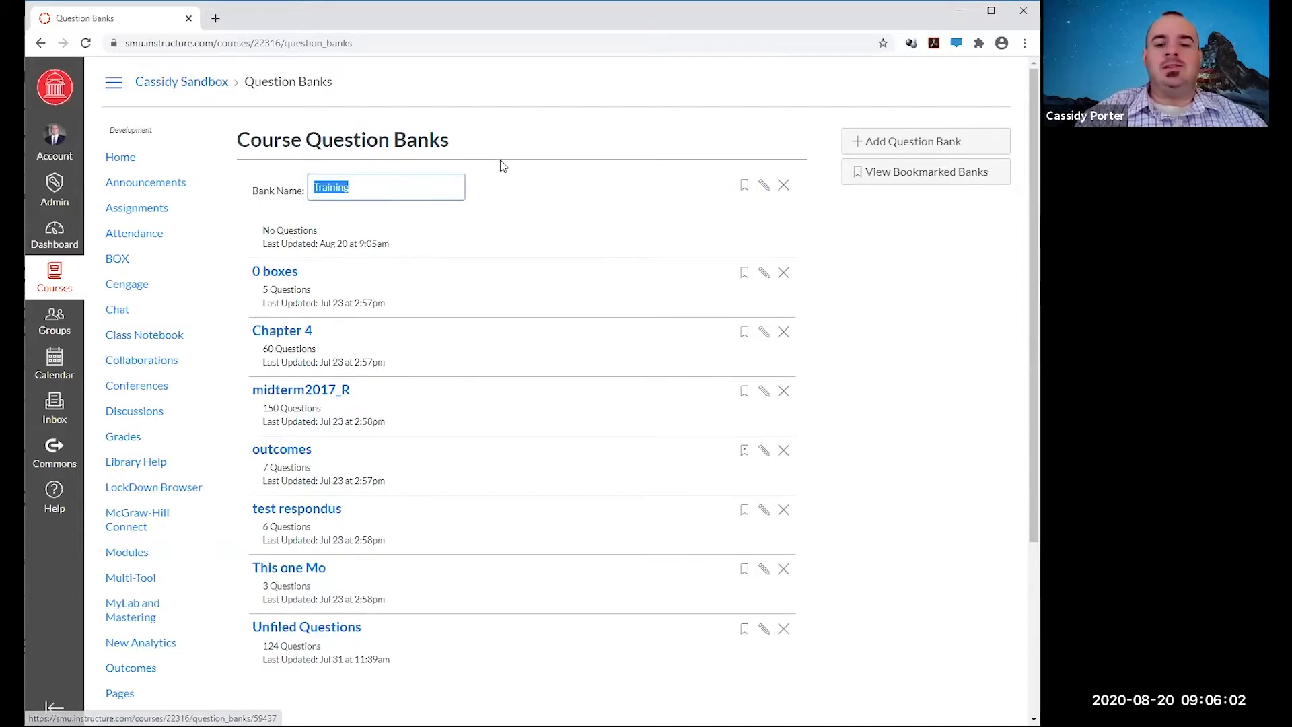
click(422, 191)
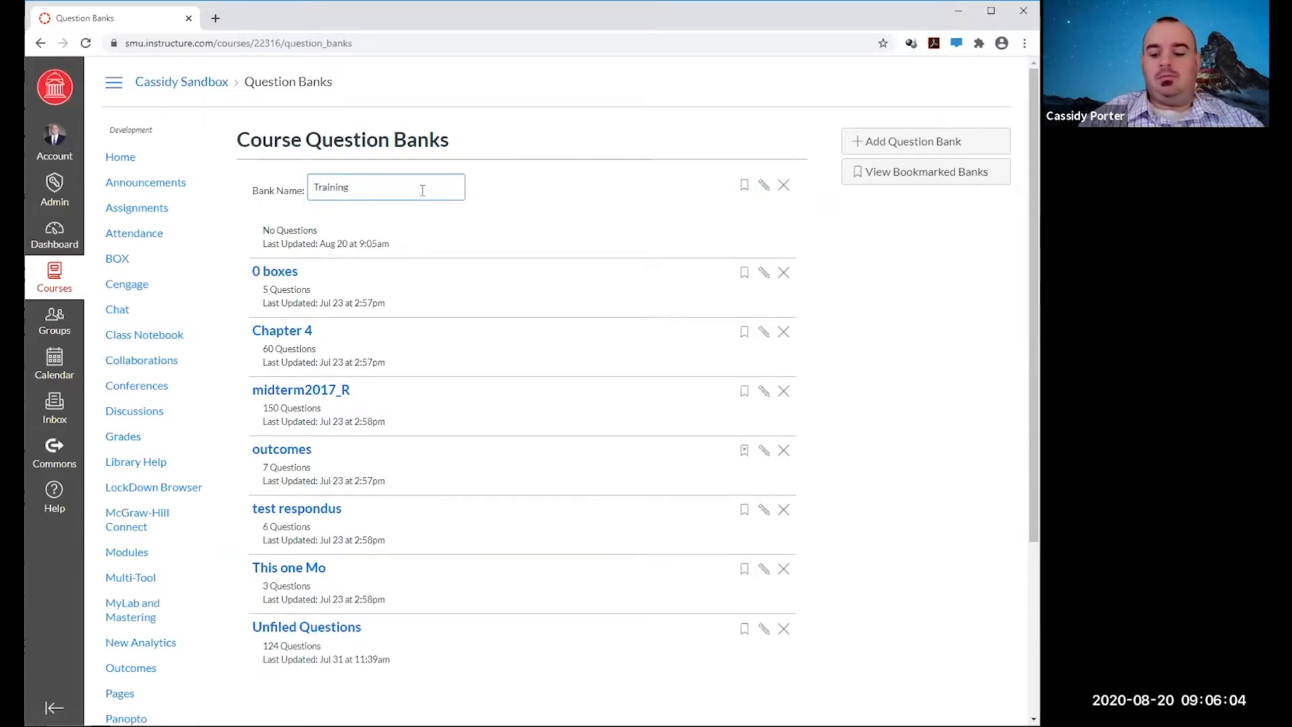
key(Return)
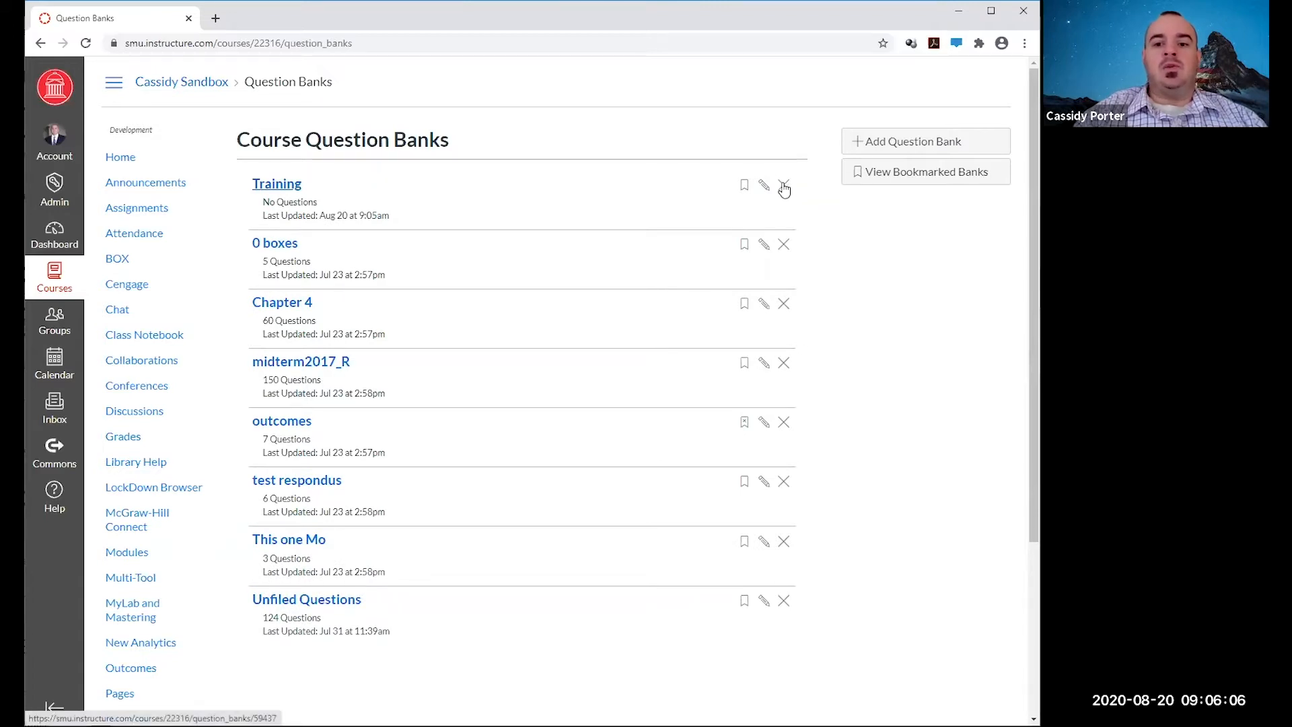
click(611, 186)
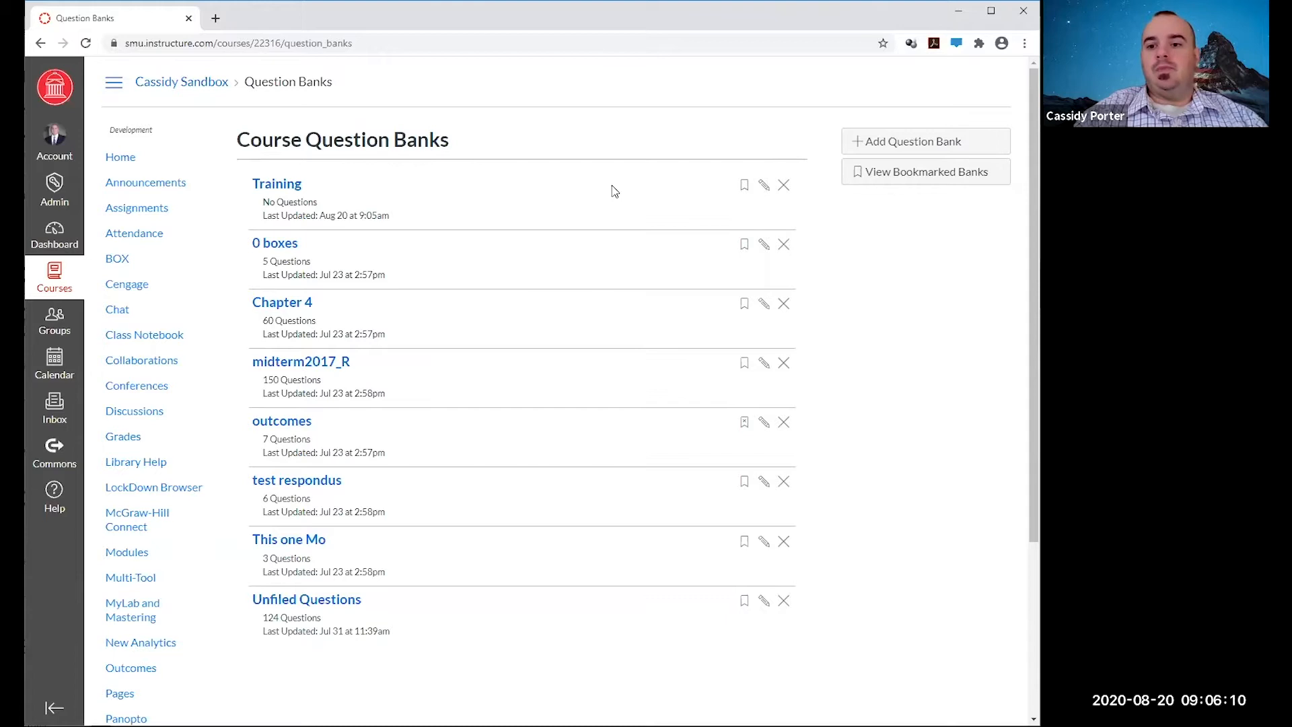
Open the Training question bank and bring up its bank name for editing, leaving without entering a new one.
click(284, 189)
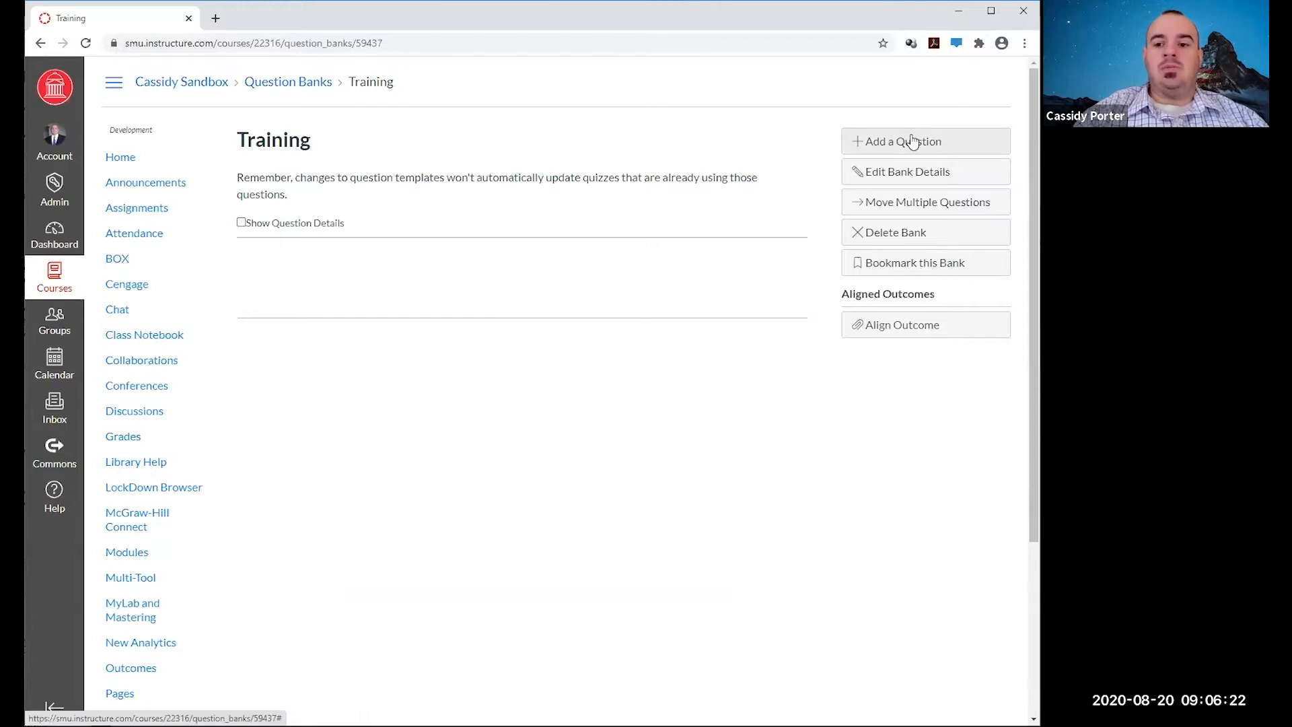
click(908, 181)
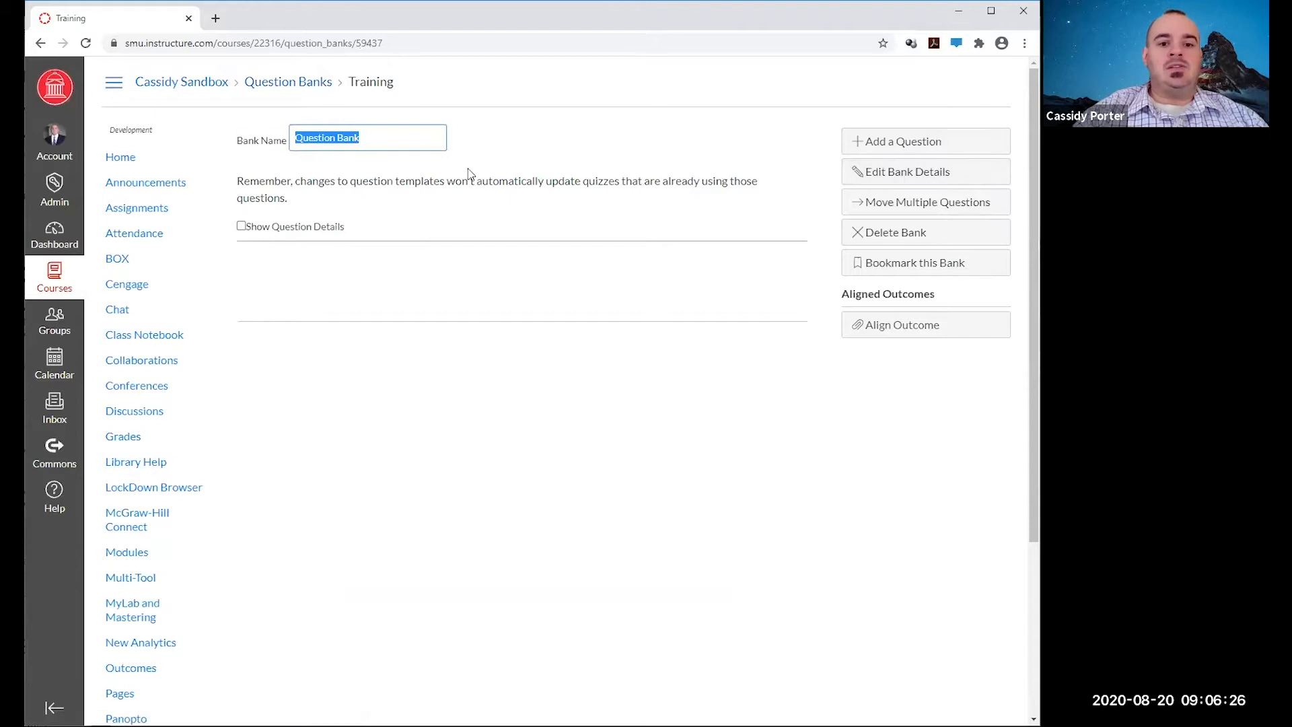
key(Escape)
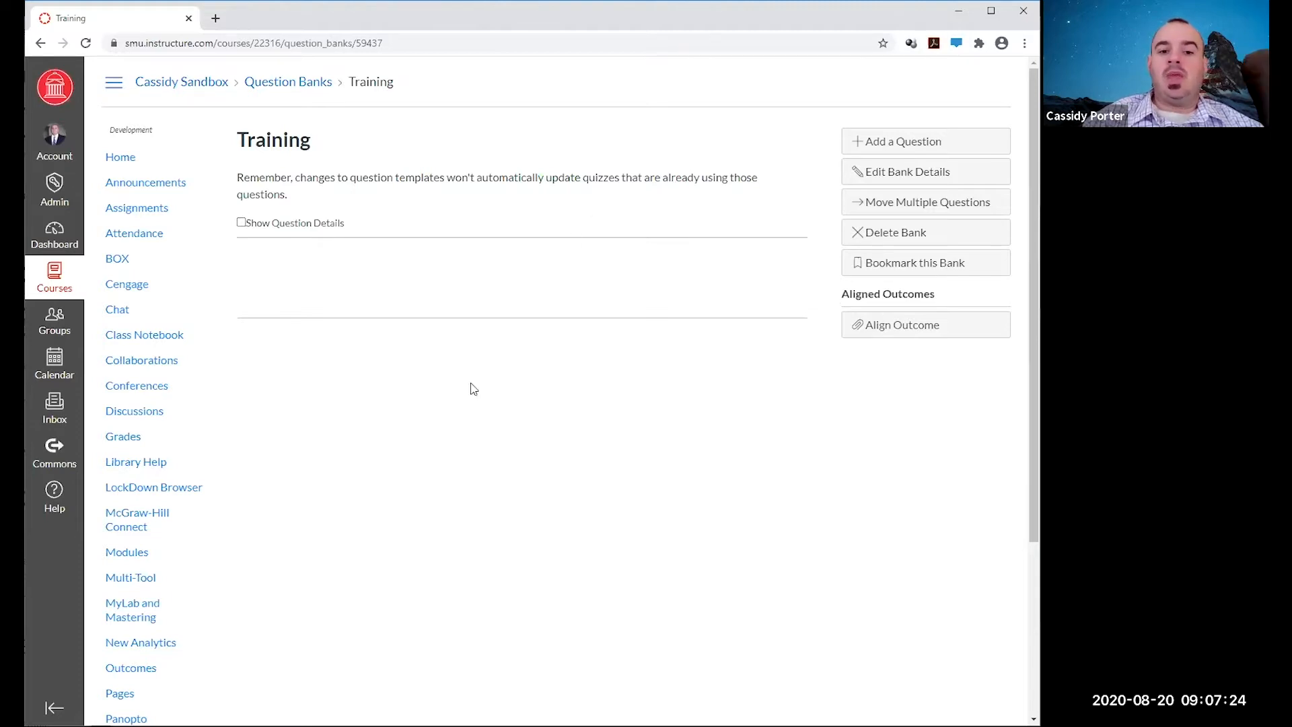
Add a Multiple Choice question to the Training bank, asking what color the named person's beard is.
click(866, 145)
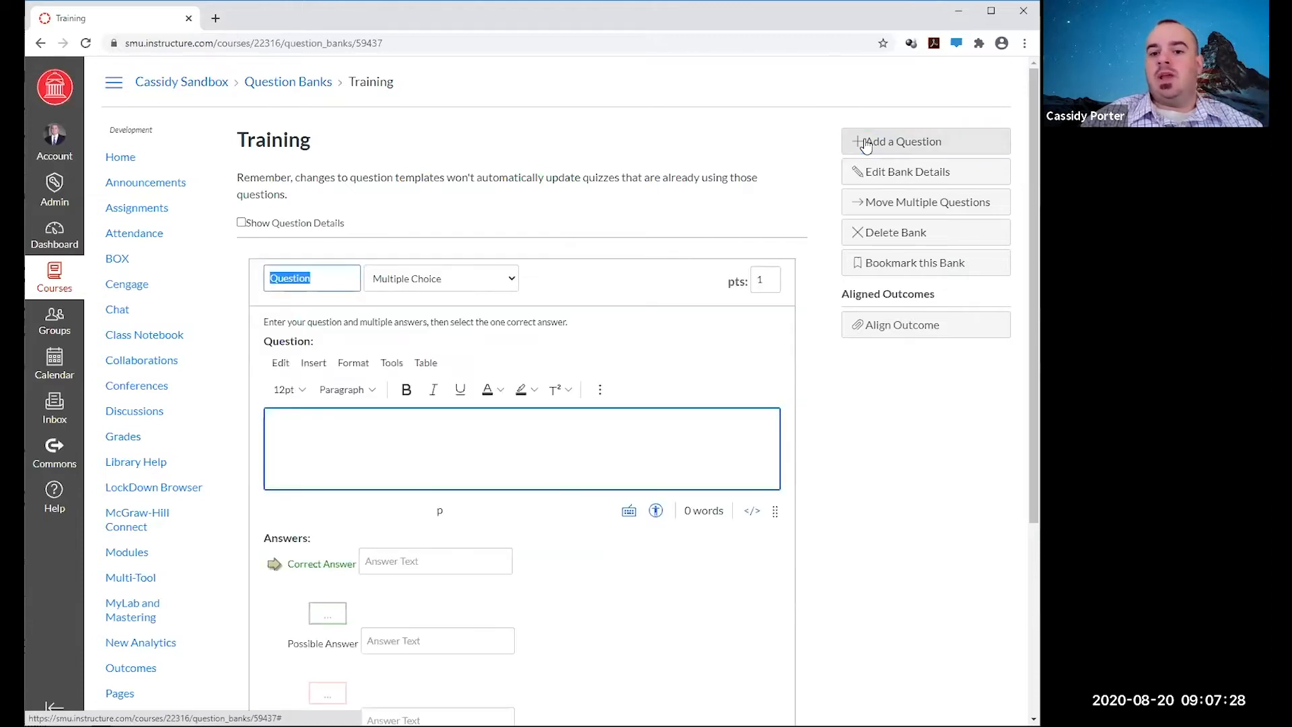
scroll(462, 311, down, 1)
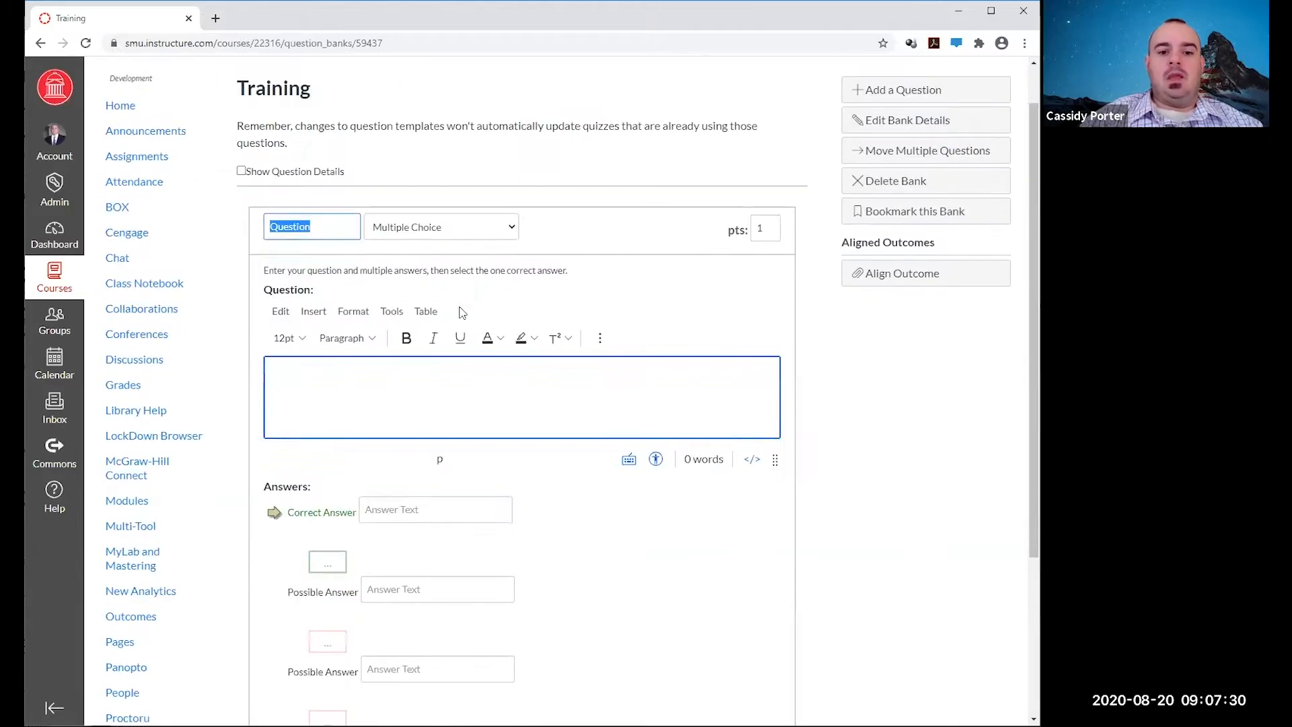
click(465, 232)
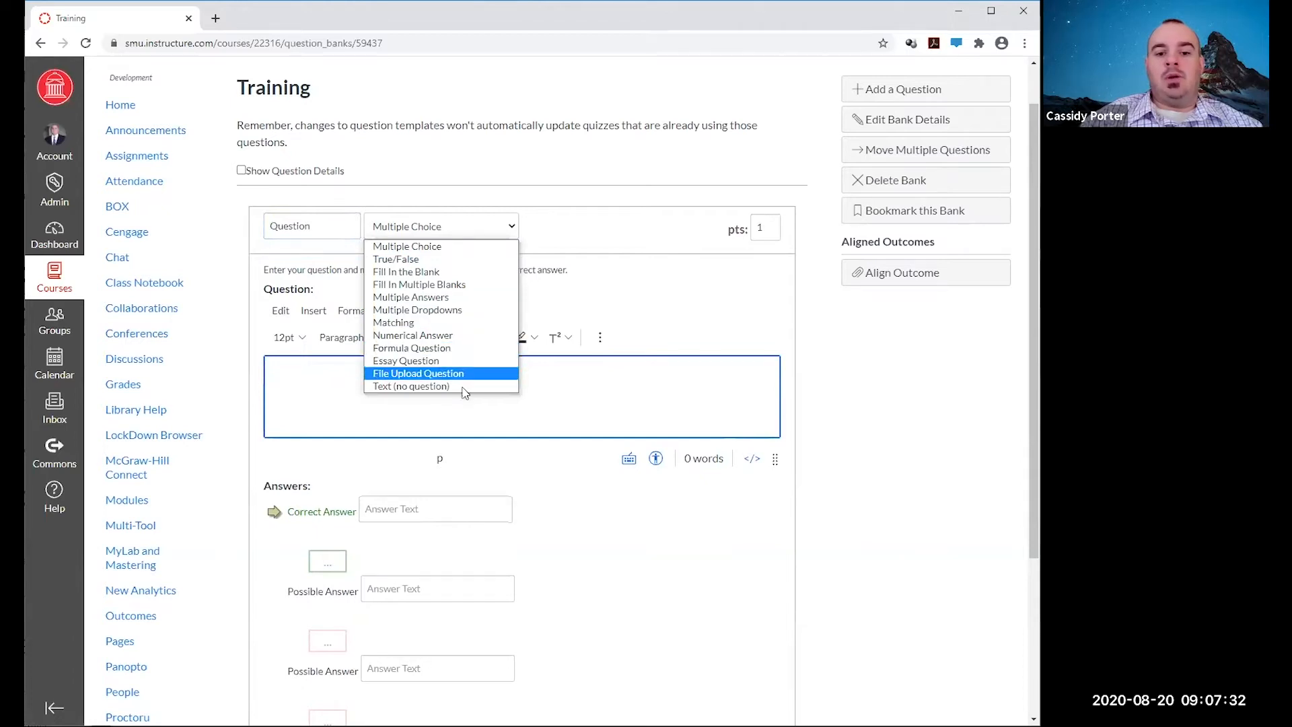
click(451, 250)
click(389, 401)
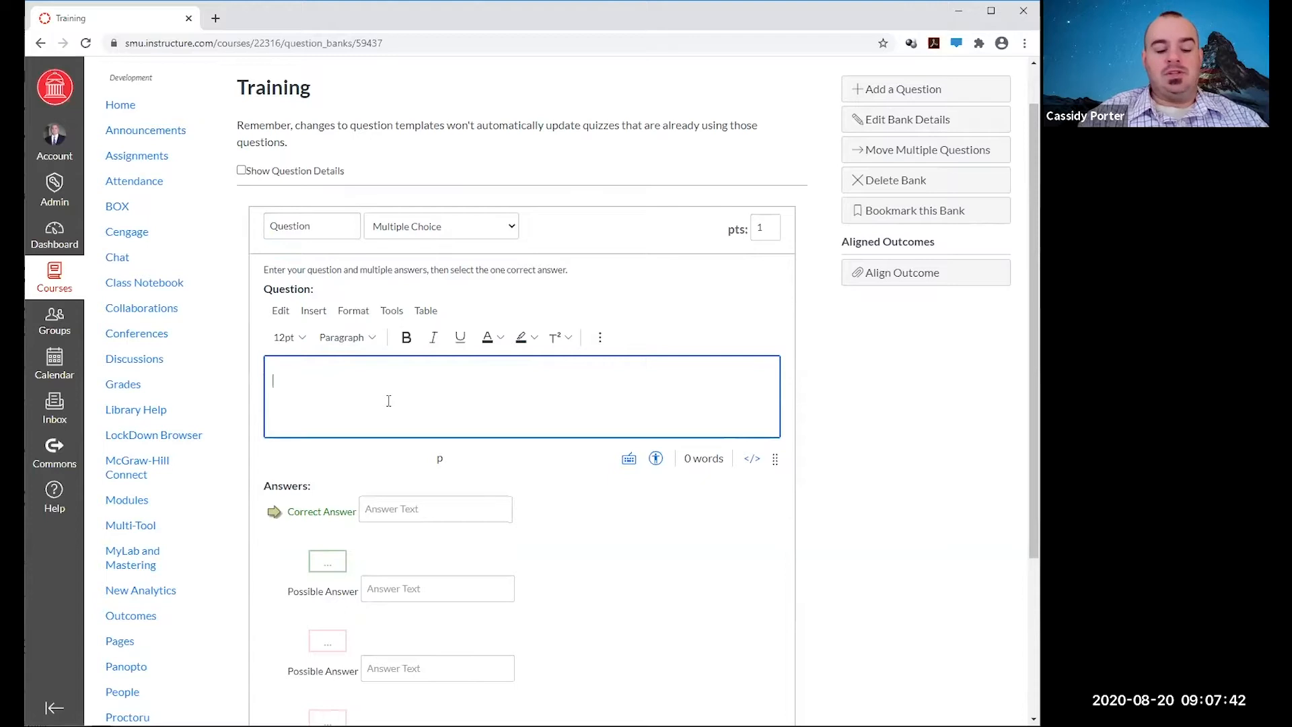
text(What colo)
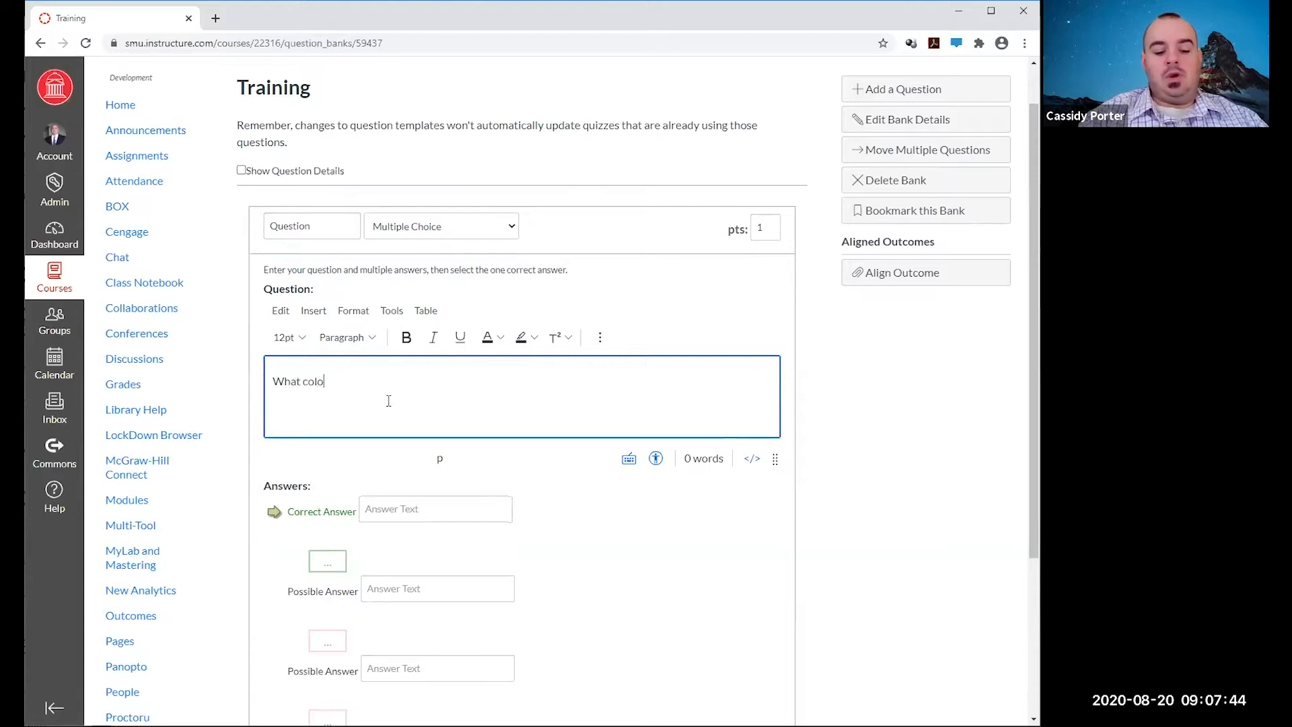
text(r is Steve S's )
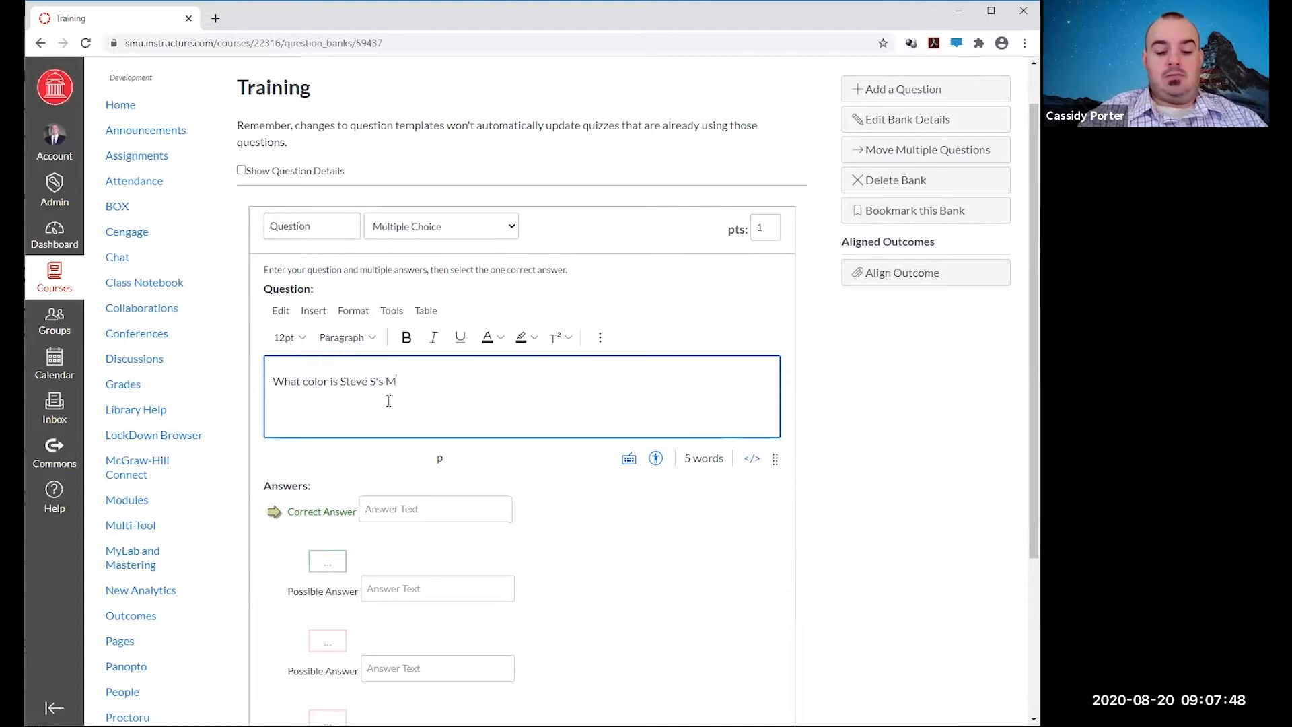
text(beard?)
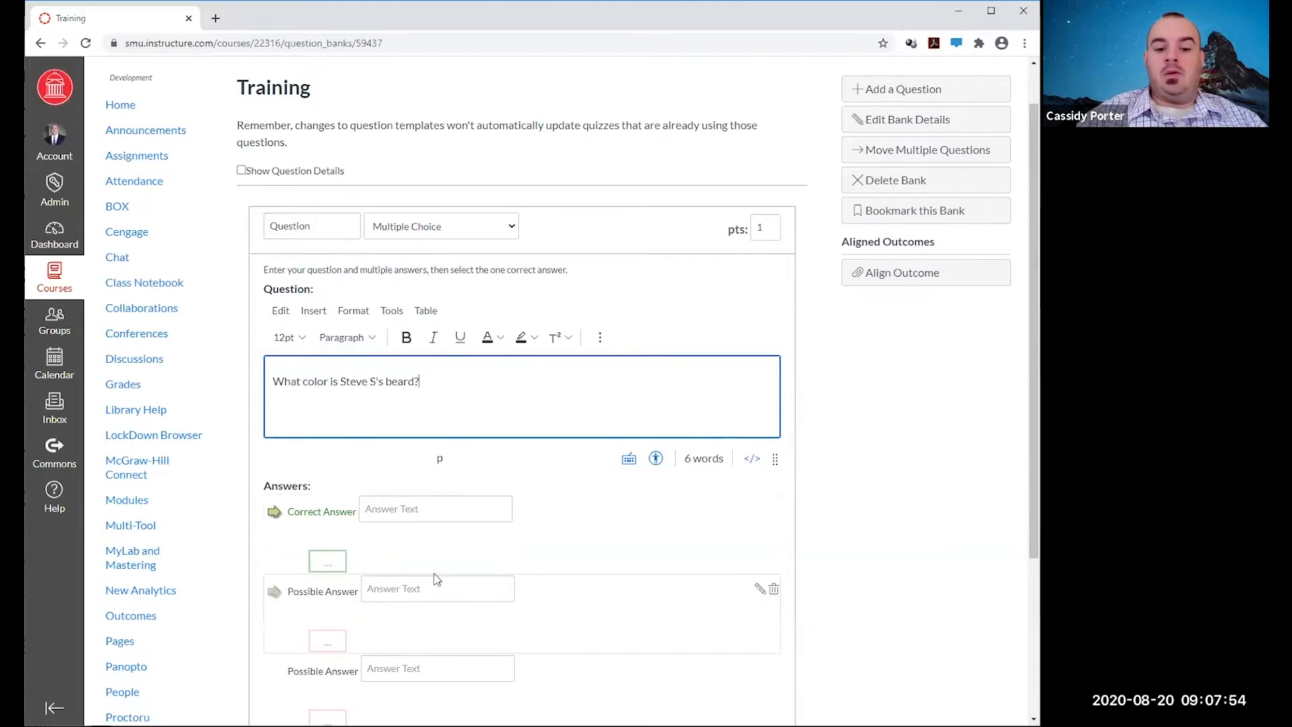
Fill in the question's four answer choices as Blank, yellow, rainbow and what beard.
click(482, 512)
text(Blank)
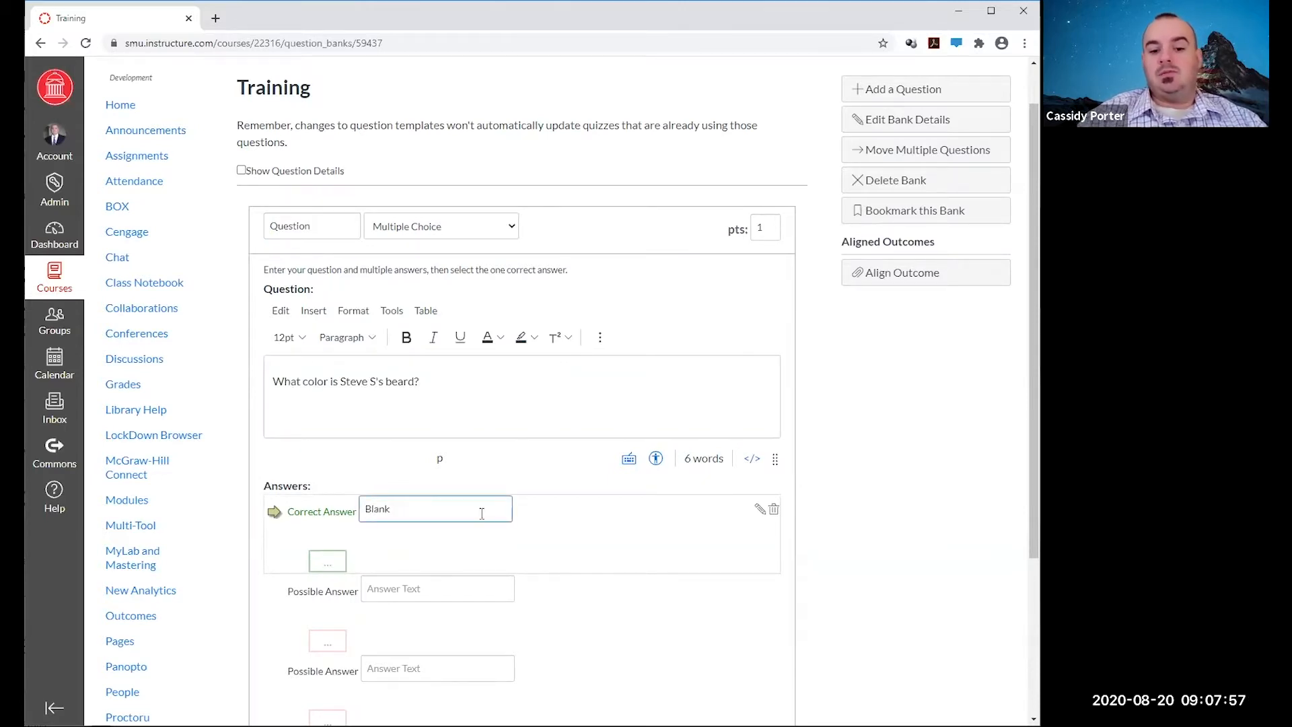
click(449, 601)
text(yellow)
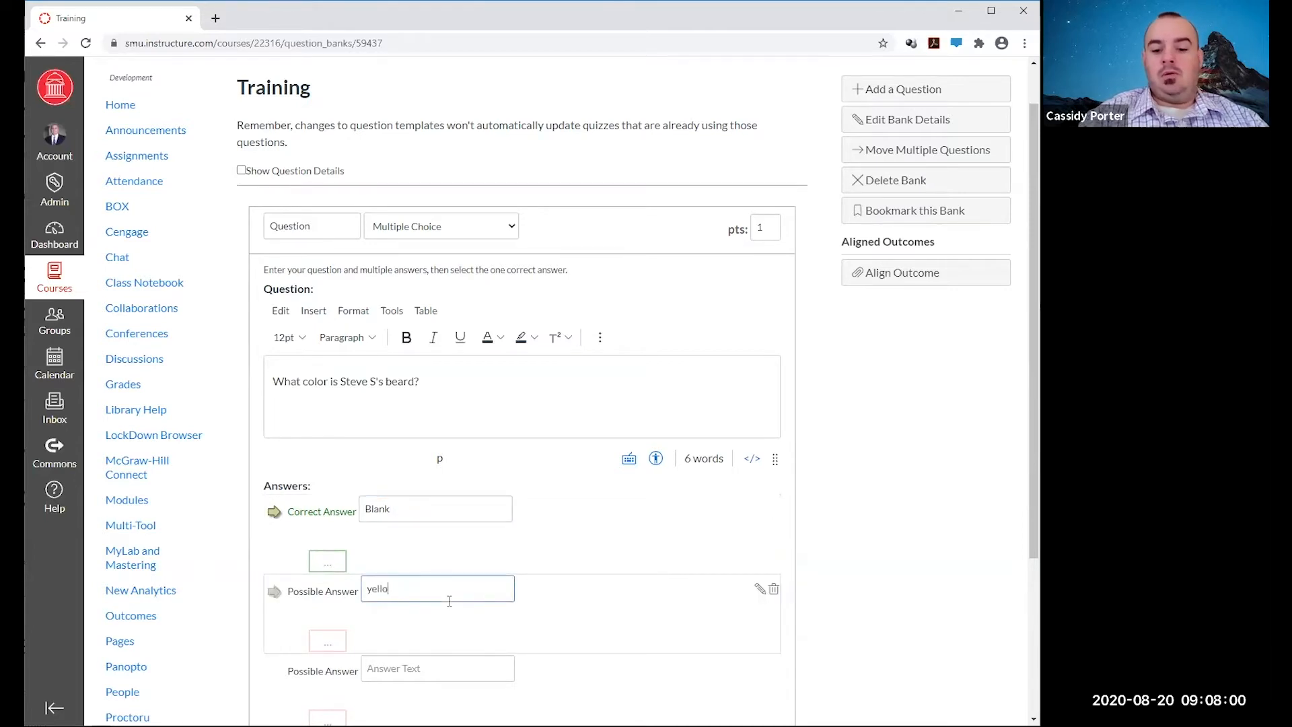
click(452, 662)
text(rainbow)
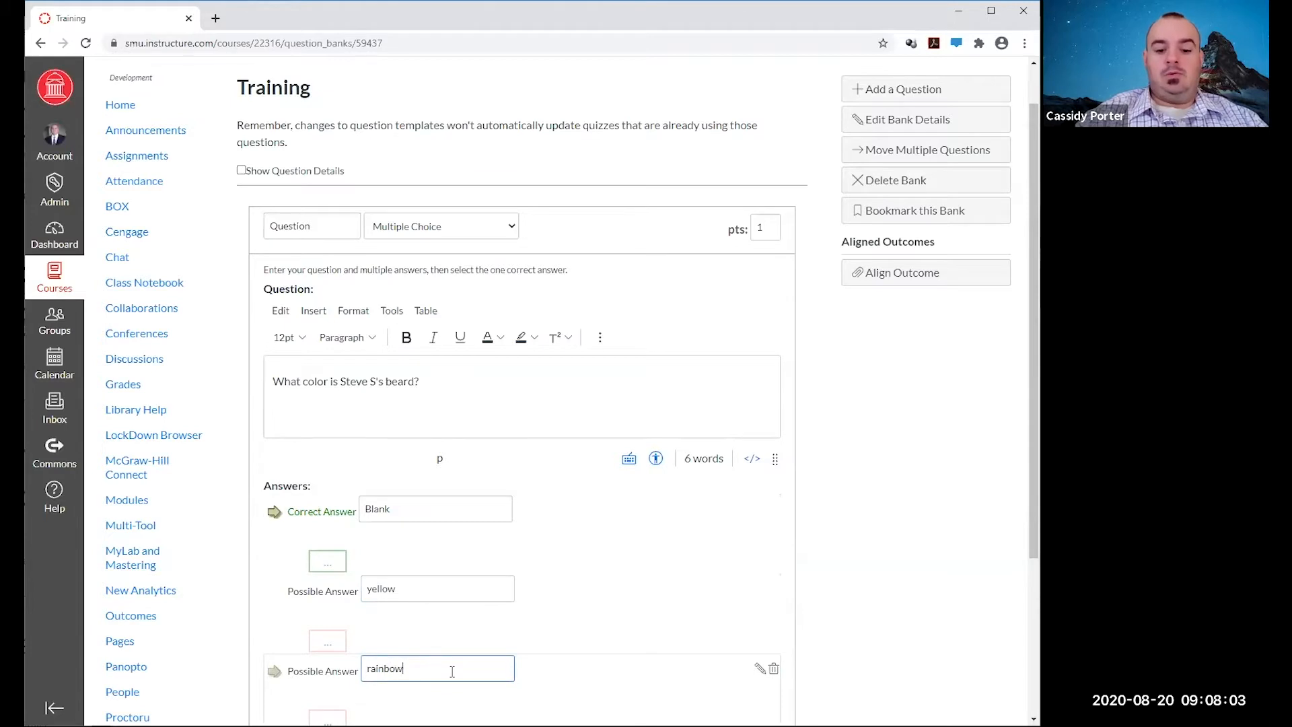
scroll(452, 671, down, 2)
click(446, 652)
text(what beard)
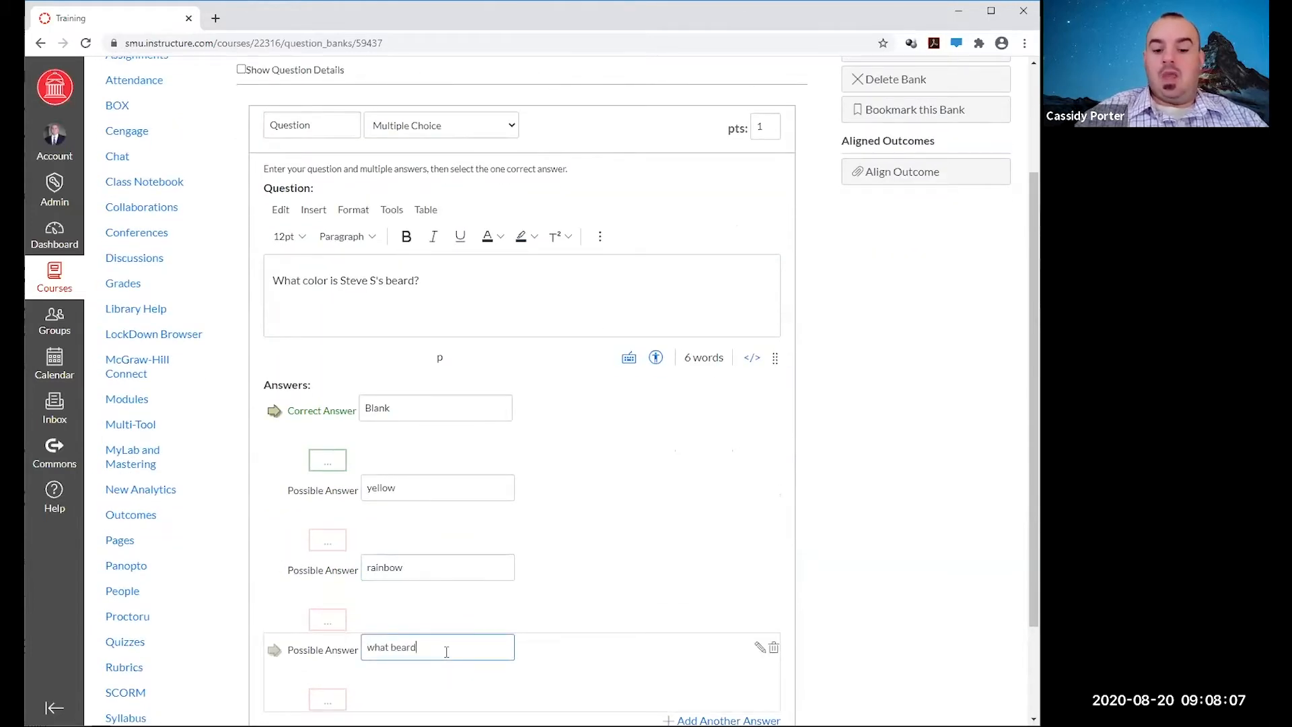
Mark "what beard" as the correct answer and save the question to the Training bank.
click(275, 651)
scroll(277, 658, down, 1)
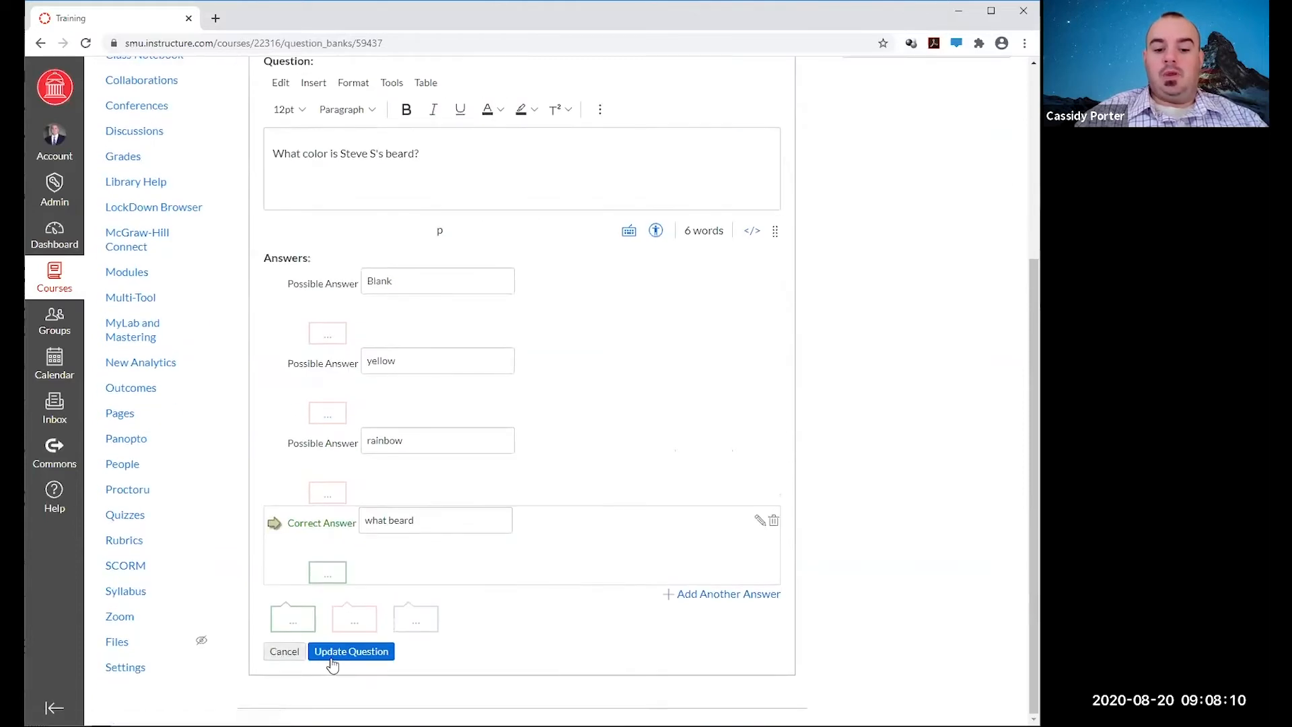
click(343, 702)
scroll(475, 401, up, 4)
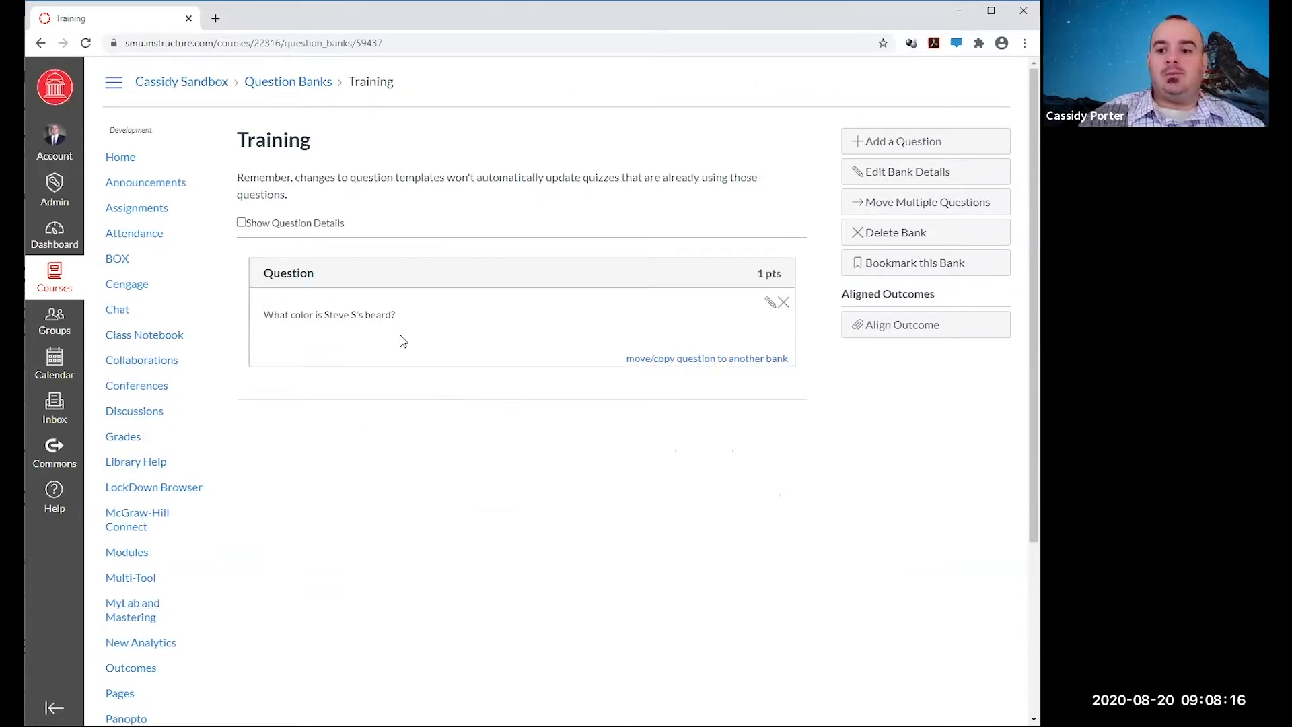
click(874, 206)
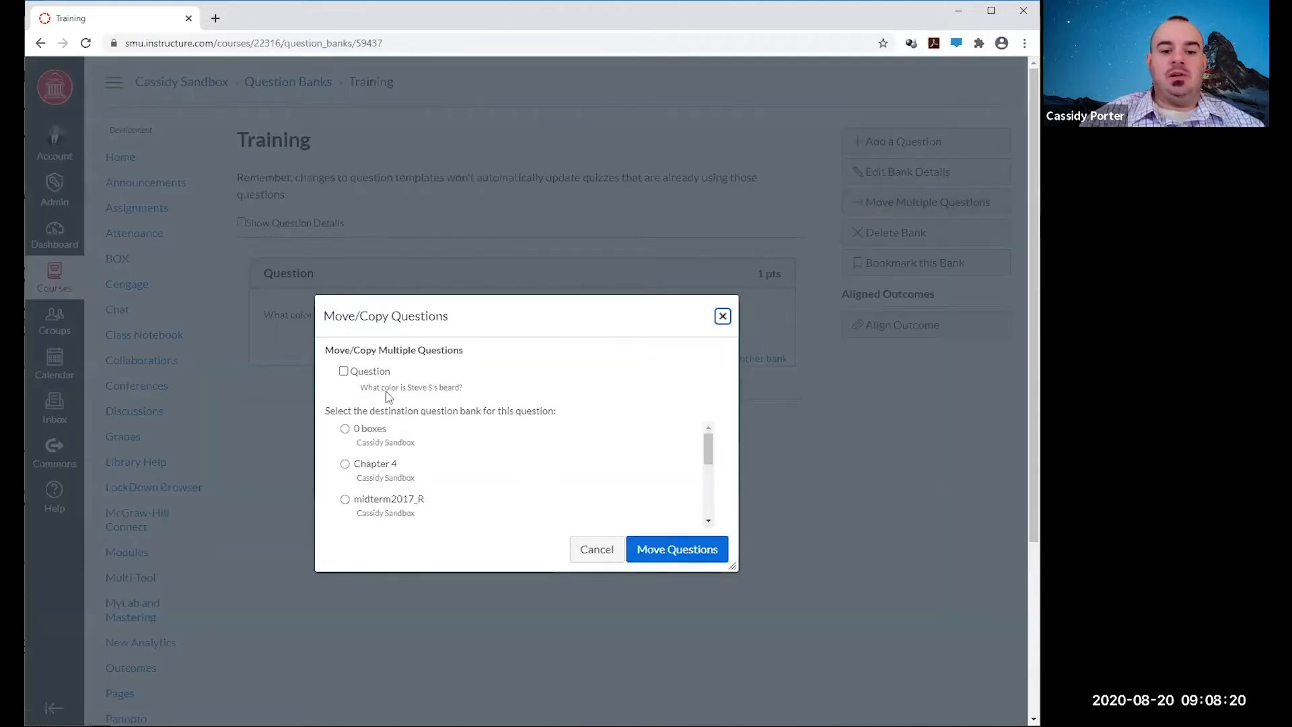
click(343, 372)
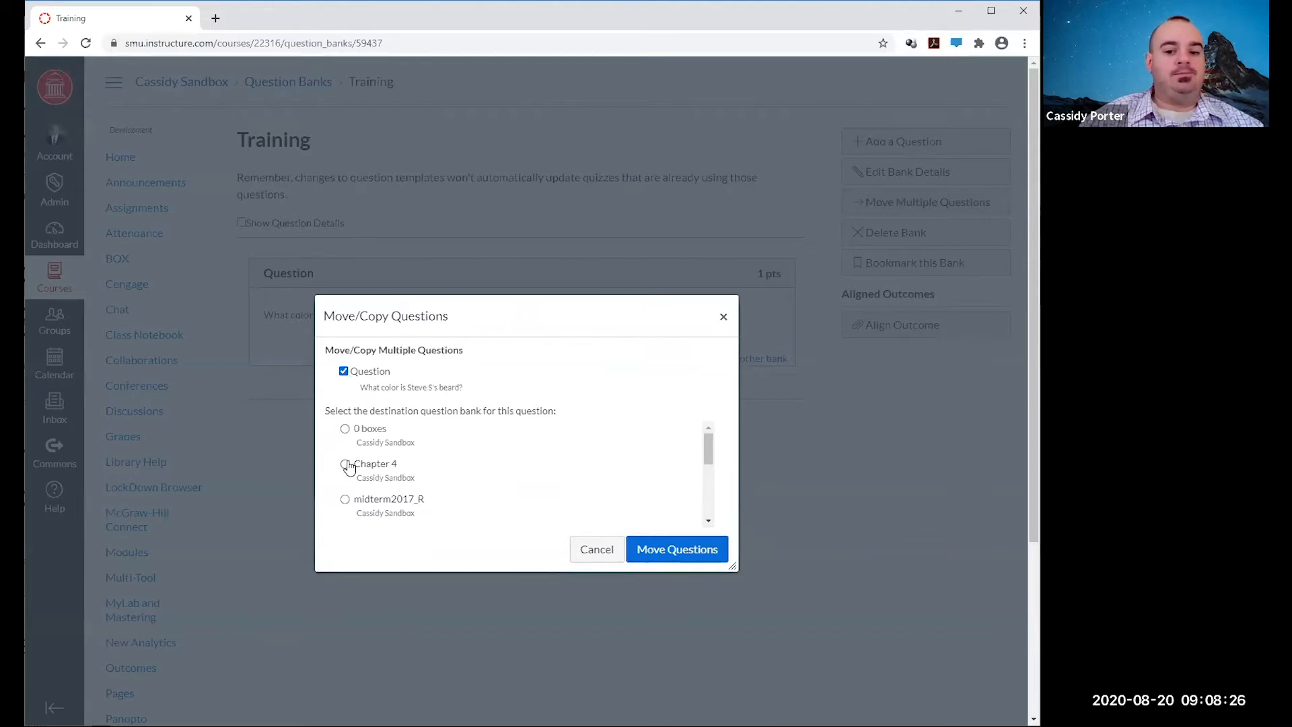
click(590, 550)
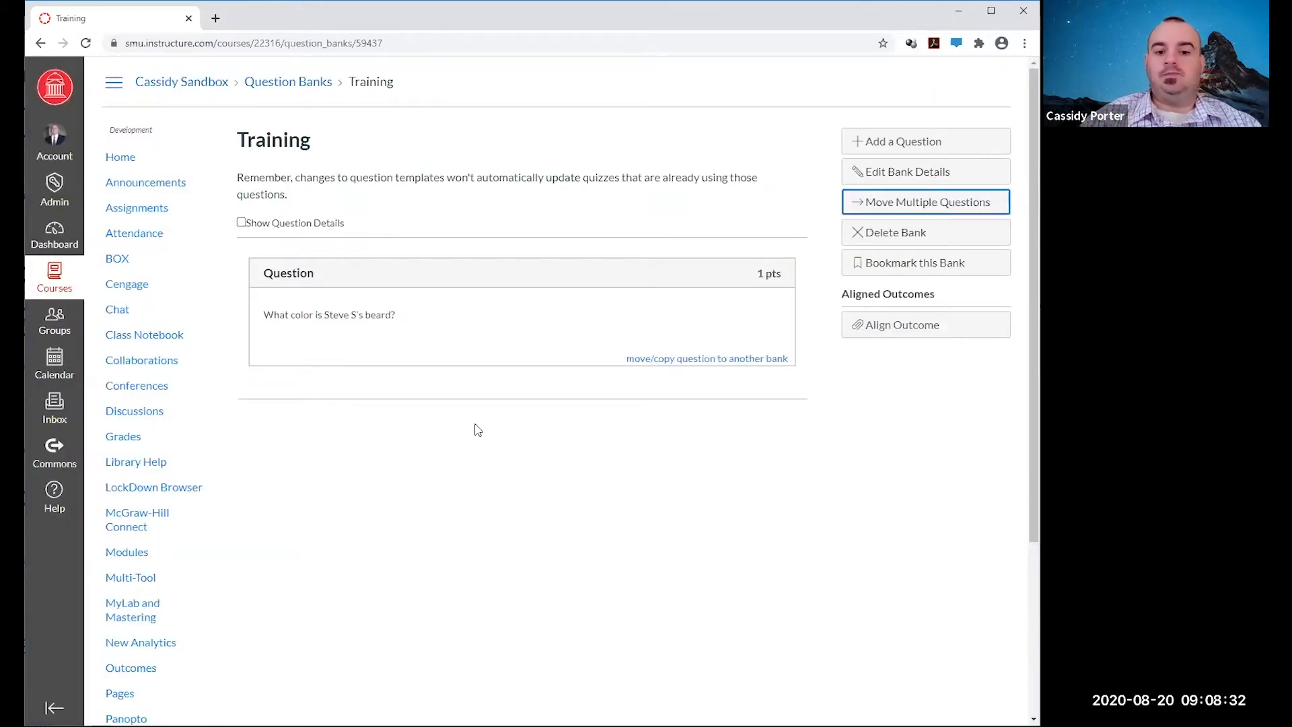
Return to the course question banks, open the Chapter 4 bank and look through its questions.
click(288, 82)
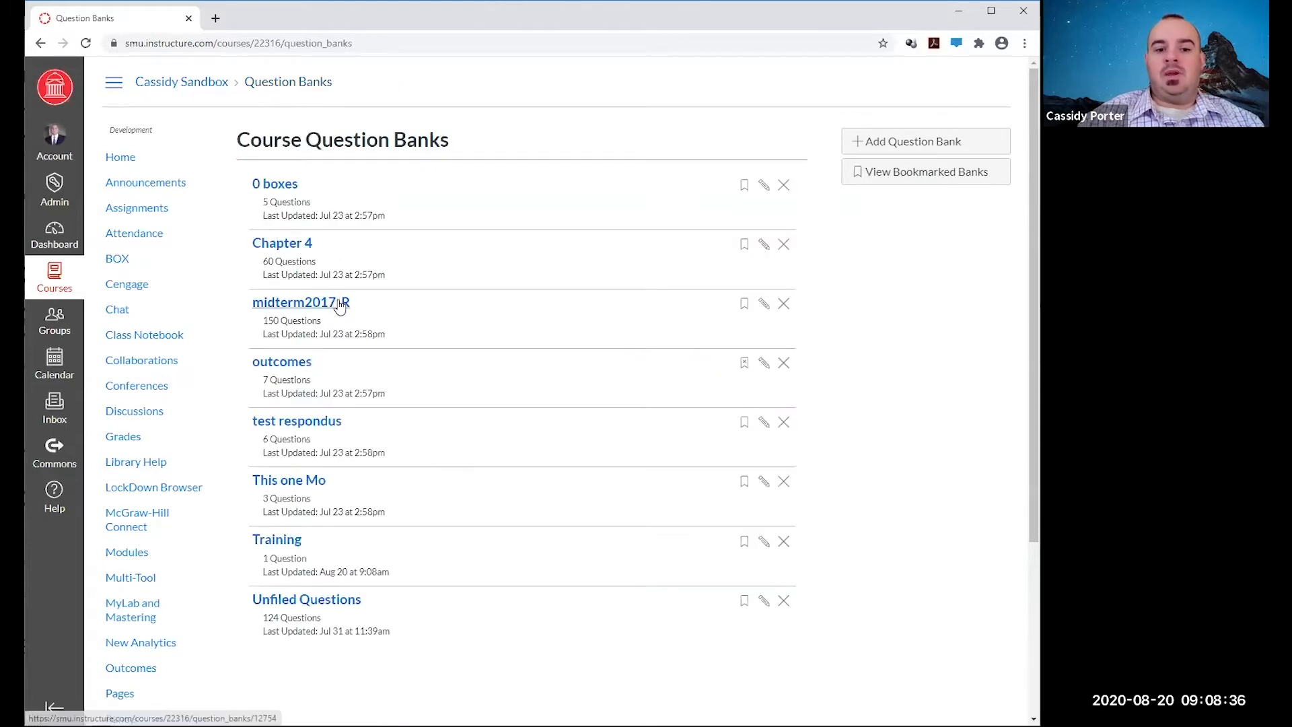
click(283, 244)
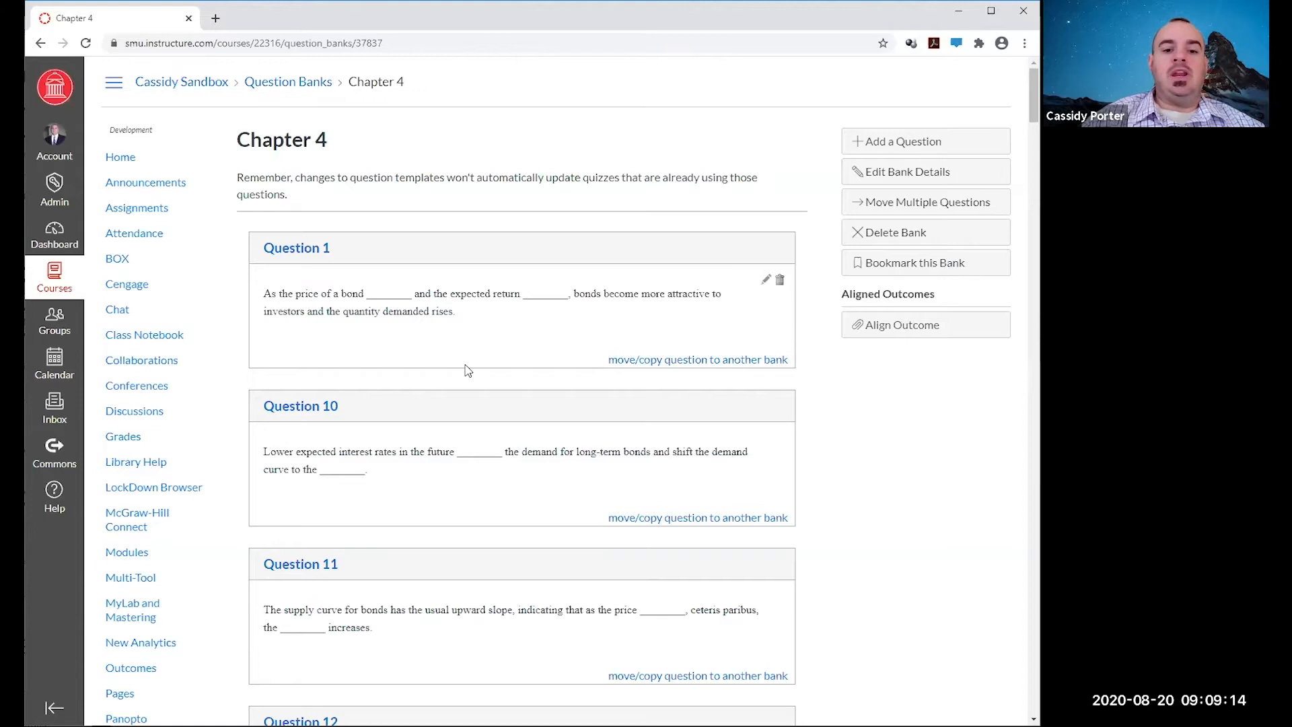
scroll(466, 368, down, 3)
scroll(468, 370, down, 15)
scroll(468, 370, up, 4)
scroll(467, 370, up, 6)
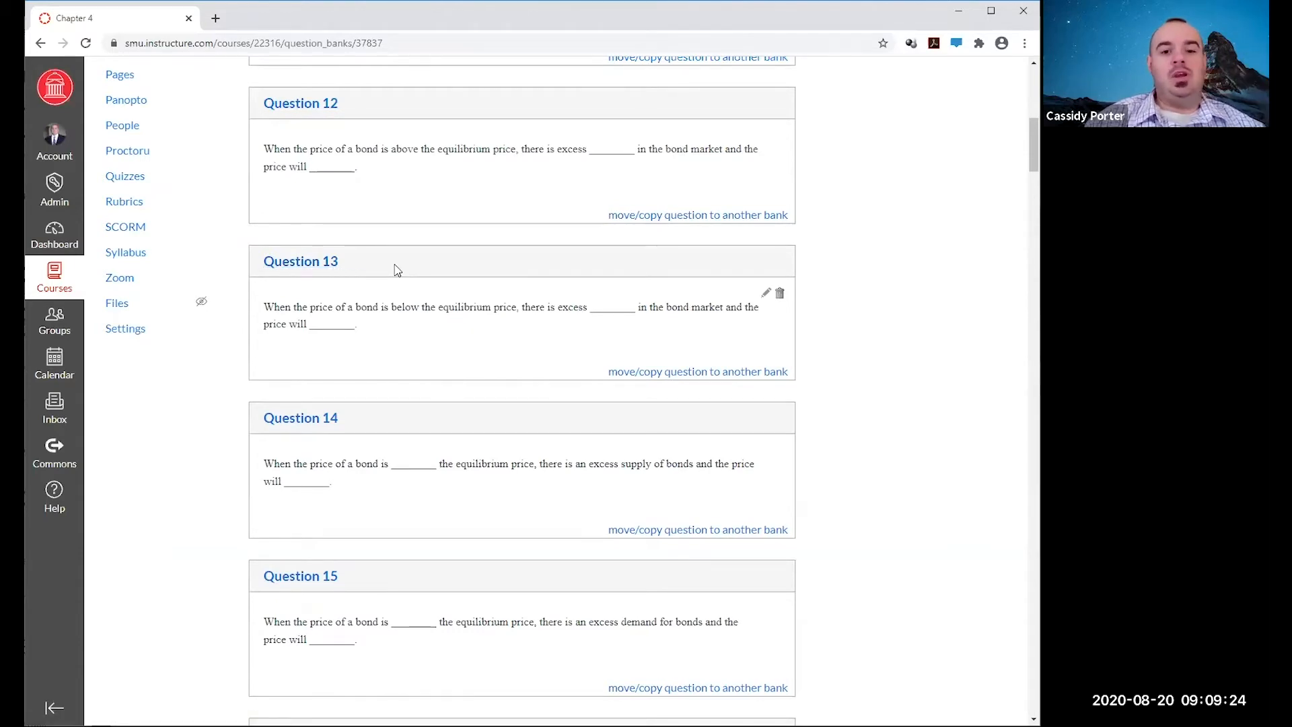
scroll(397, 270, up, 10)
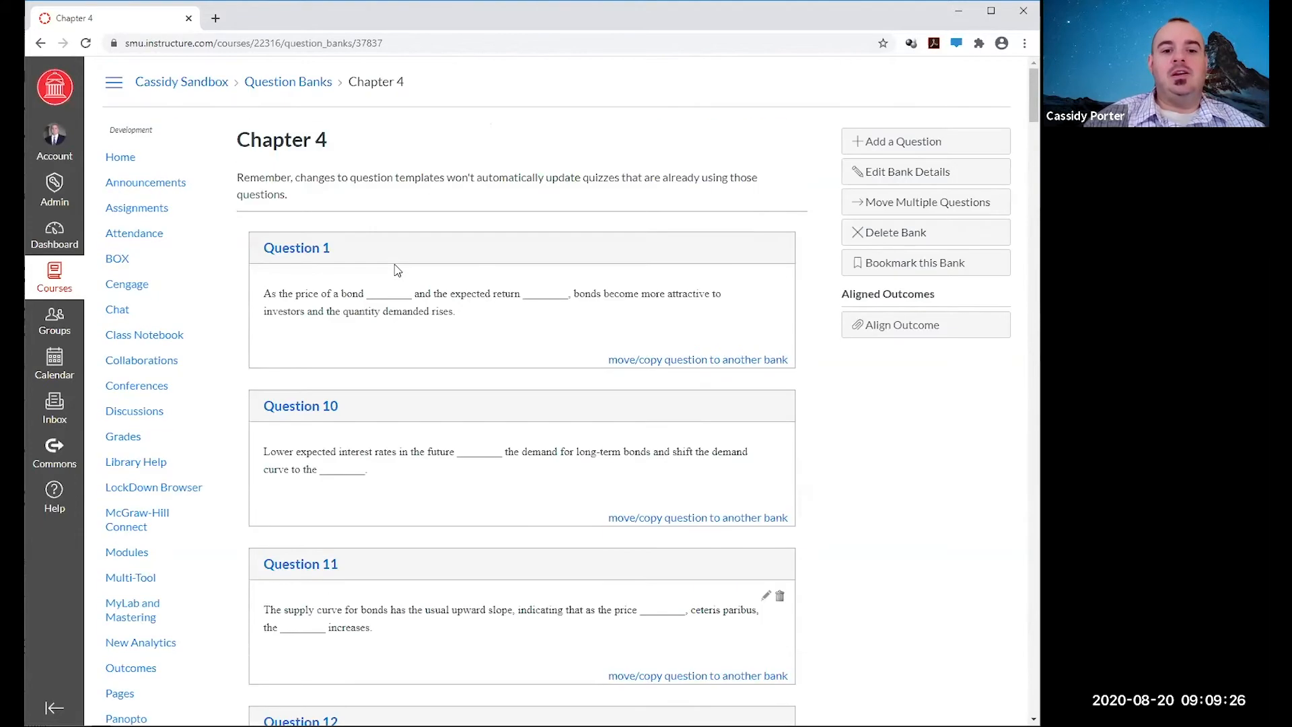
Open Question 1 in the Chapter 4 bank for editing, examine its answers and comment fields, and leave without updating it.
scroll(397, 269, down, 2)
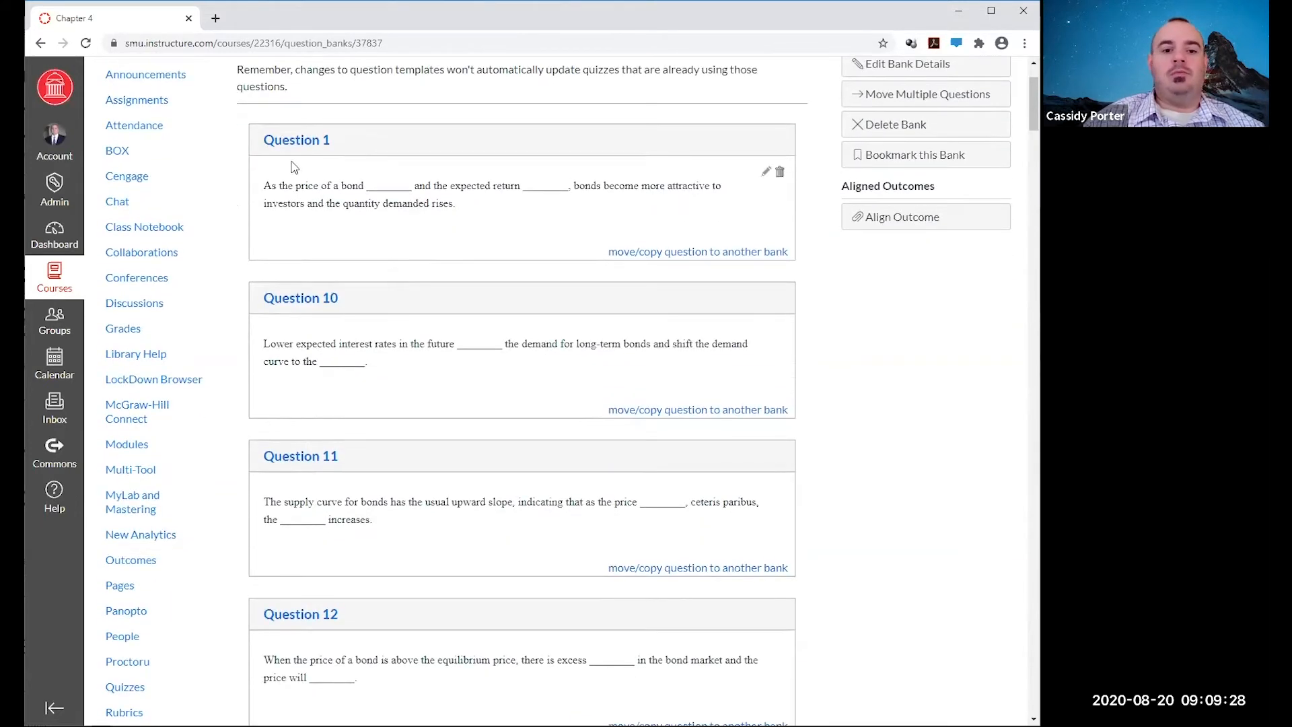
scroll(619, 231, down, 1)
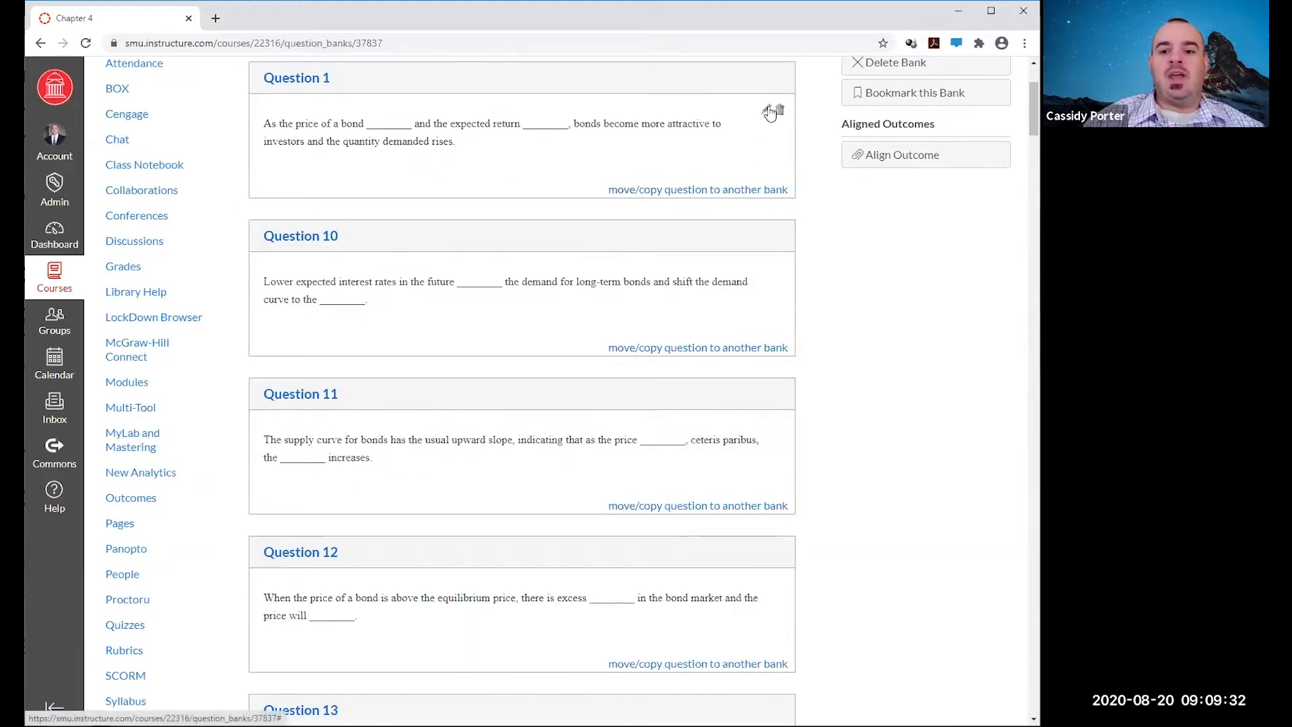
click(769, 113)
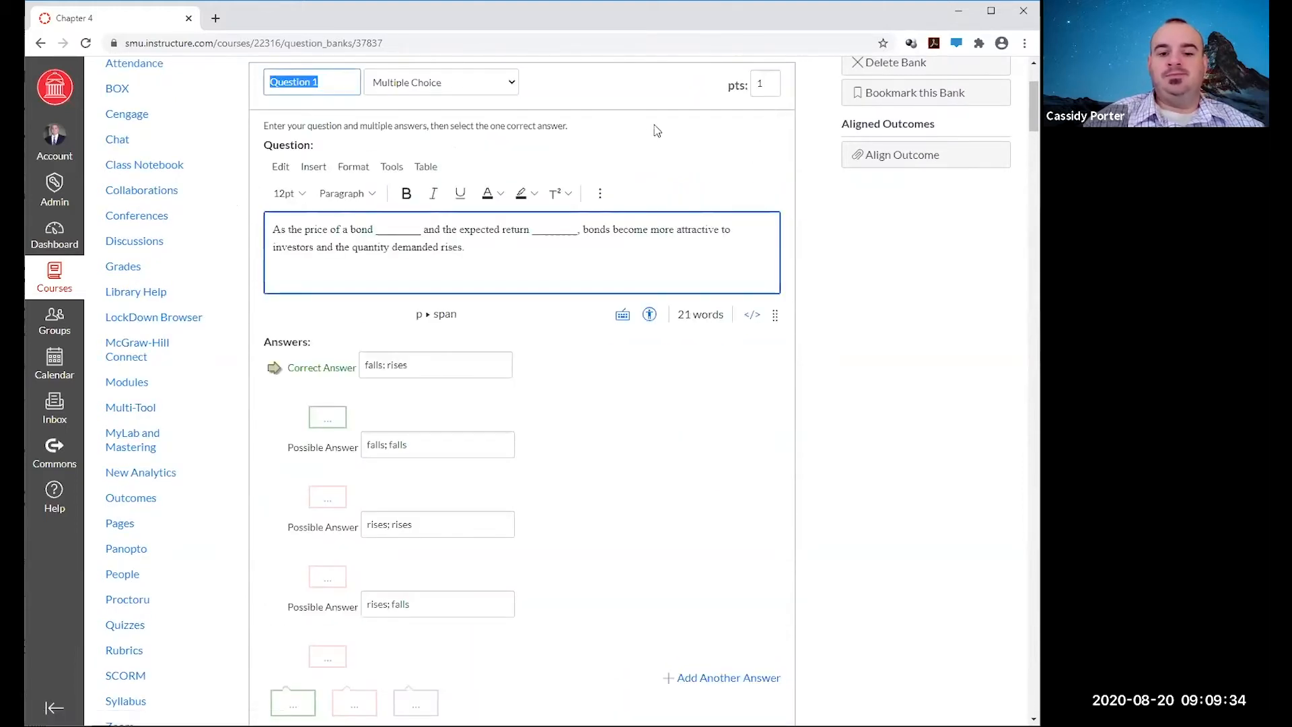
scroll(650, 129, down, 2)
scroll(648, 131, up, 2)
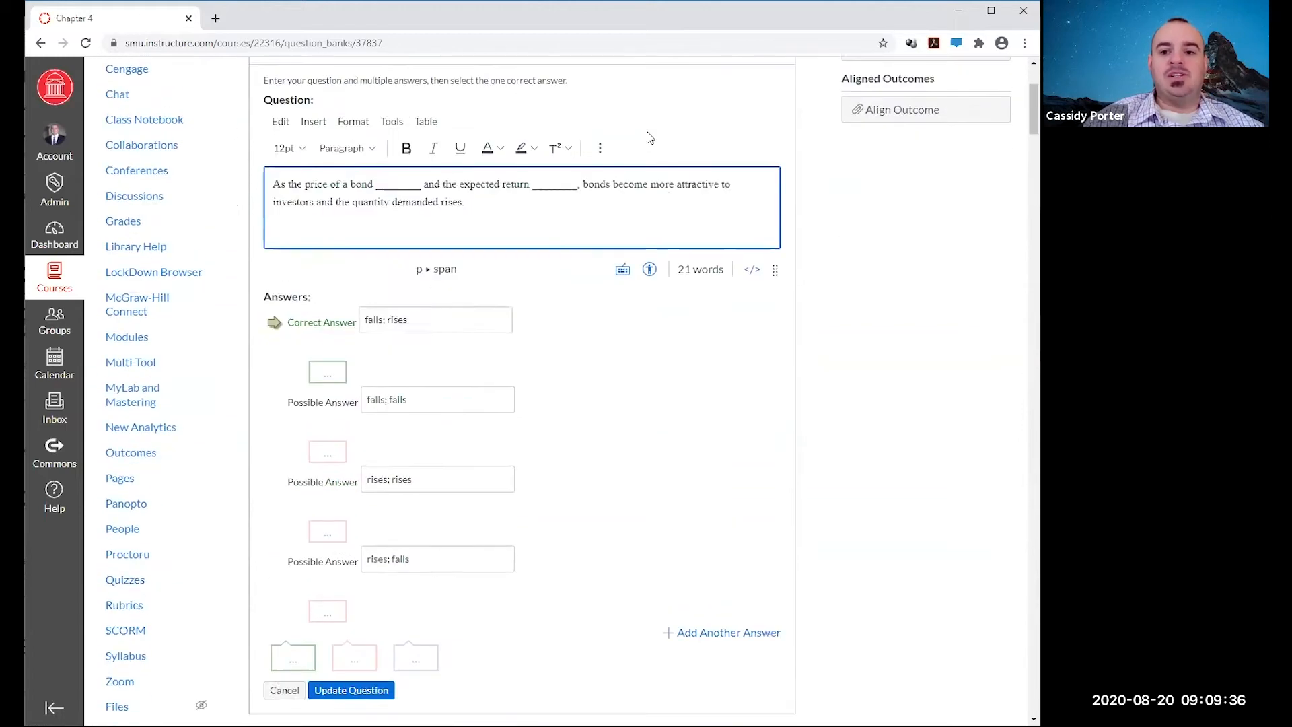
scroll(418, 416, down, 3)
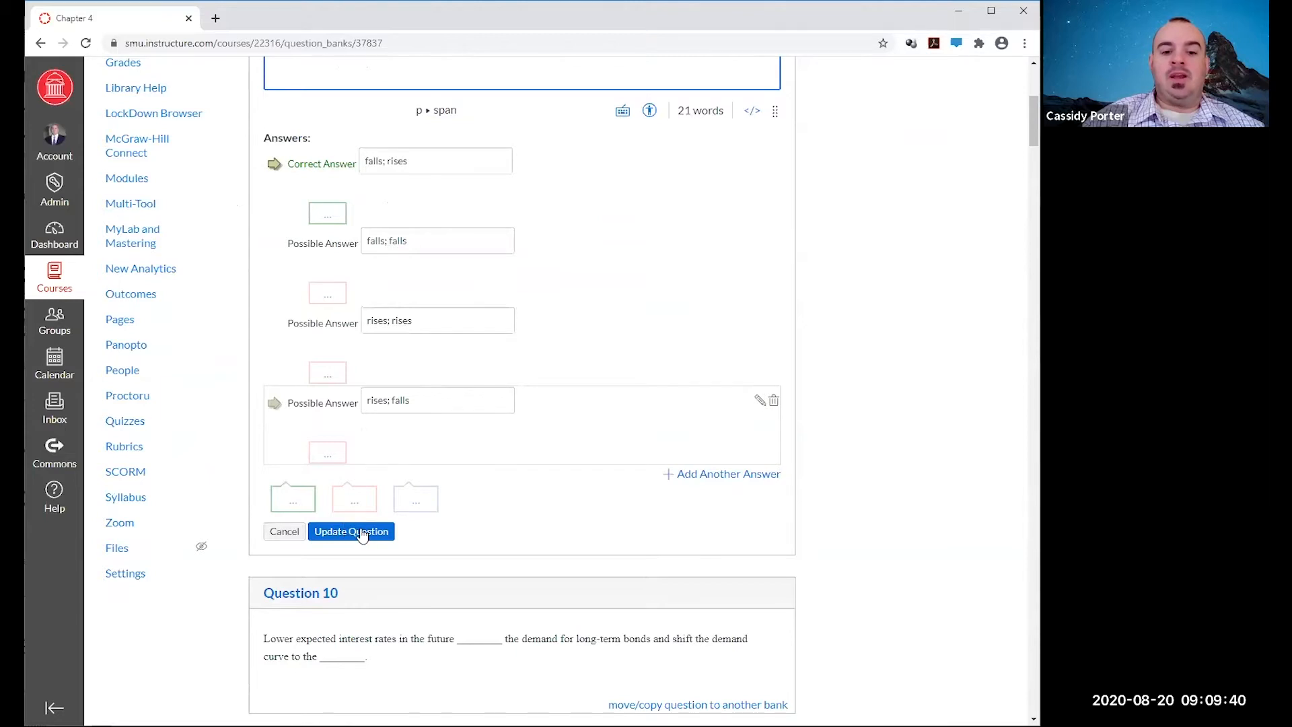
scroll(363, 533, up, 1)
scroll(364, 534, up, 4)
scroll(362, 529, down, 4)
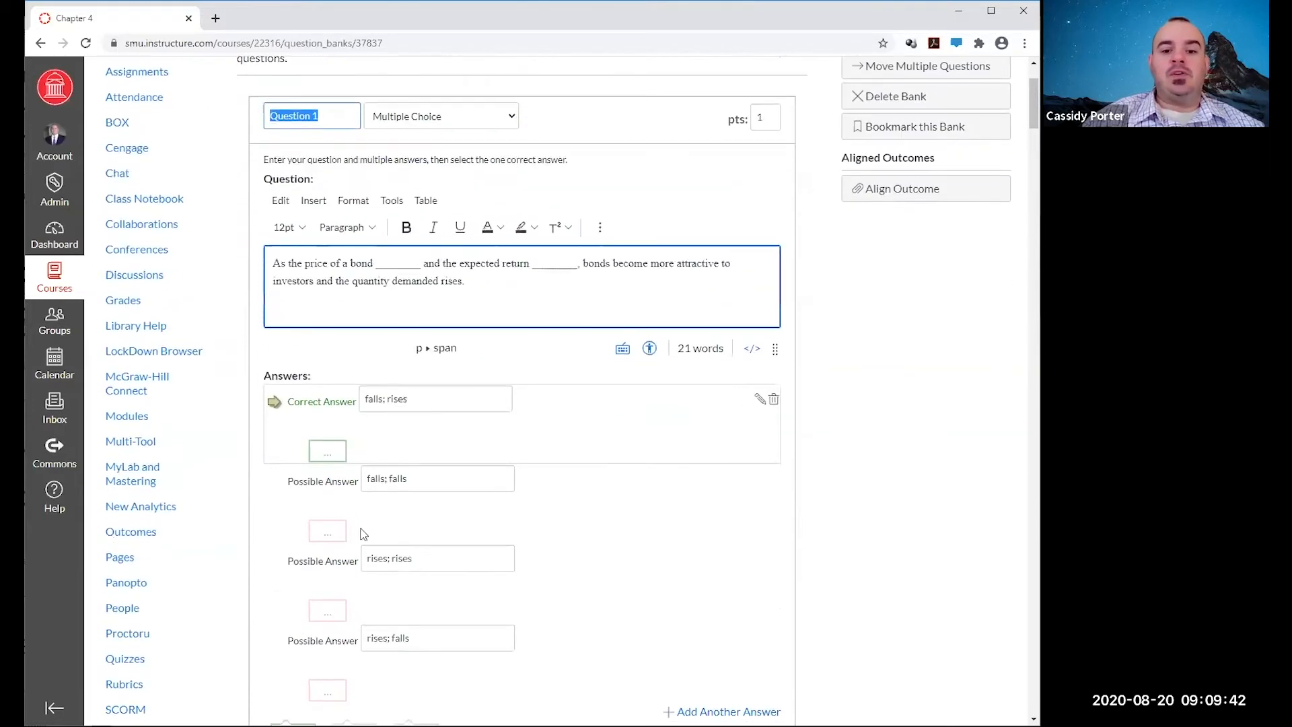
scroll(362, 530, down, 2)
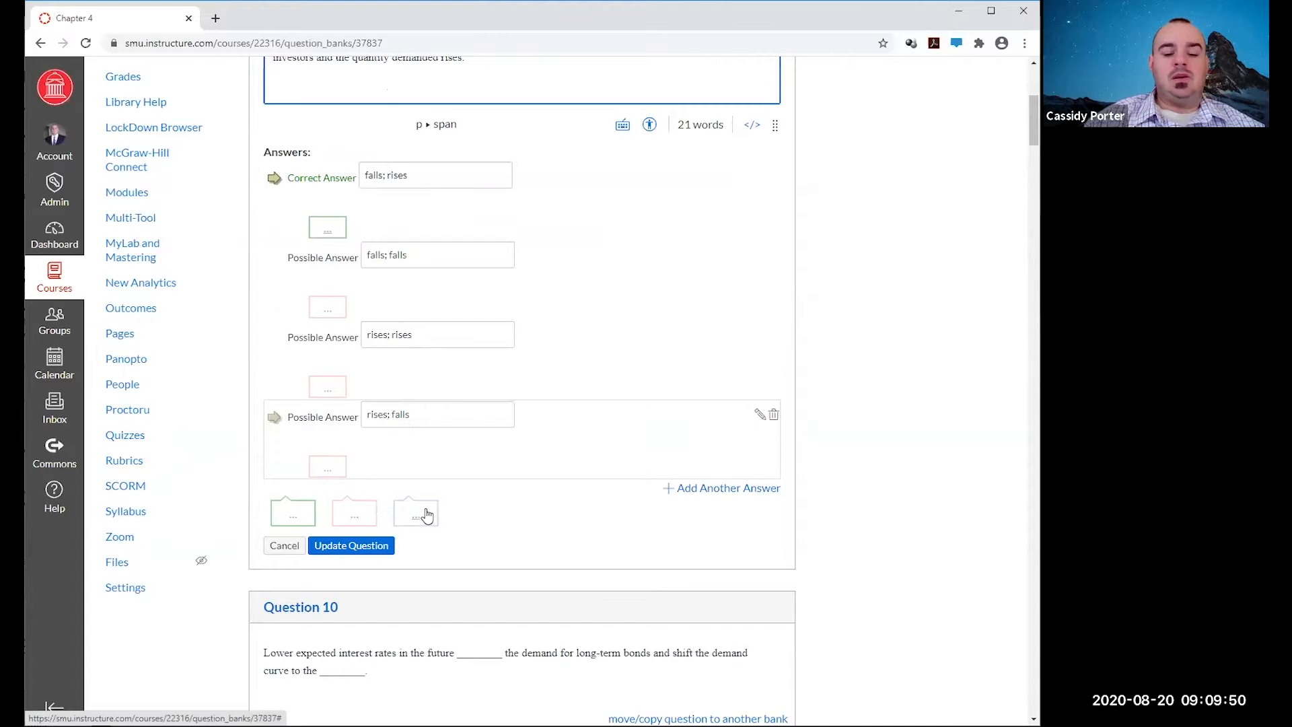
click(284, 546)
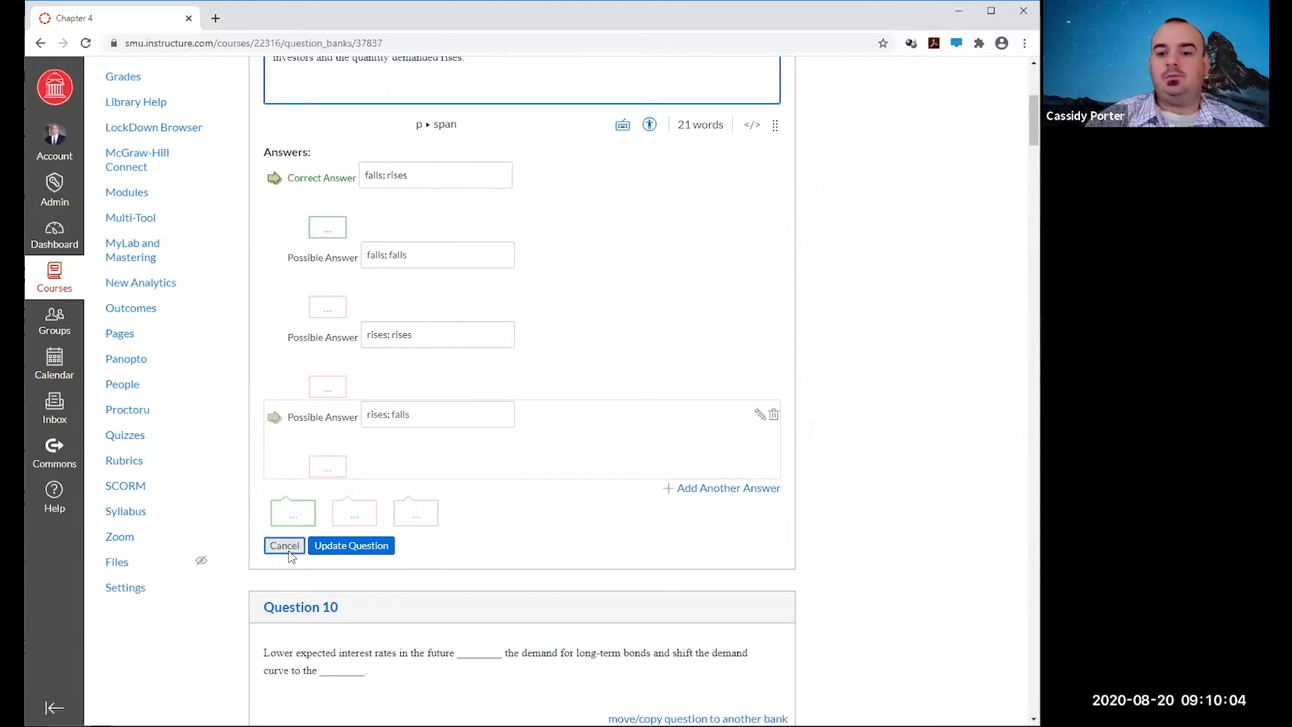
scroll(619, 459, up, 2)
scroll(618, 457, up, 4)
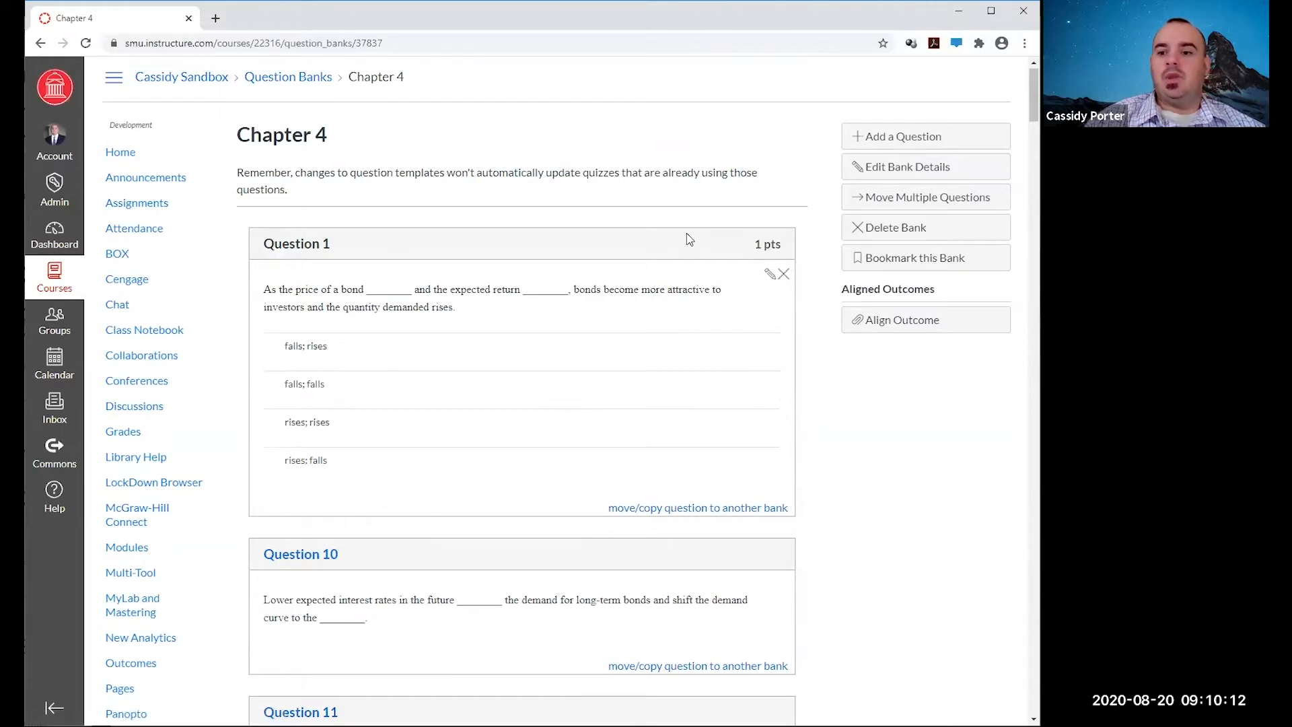
scroll(687, 239, down, 2)
scroll(688, 238, up, 2)
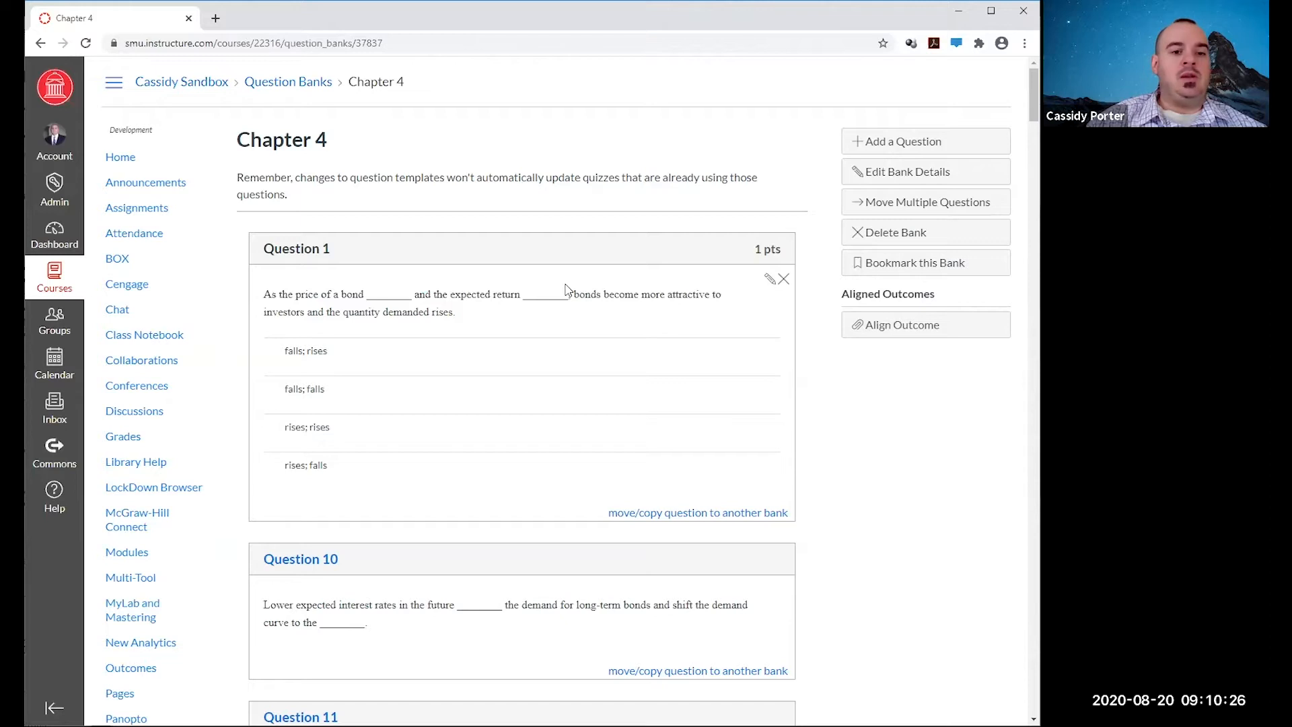
scroll(566, 289, down, 1)
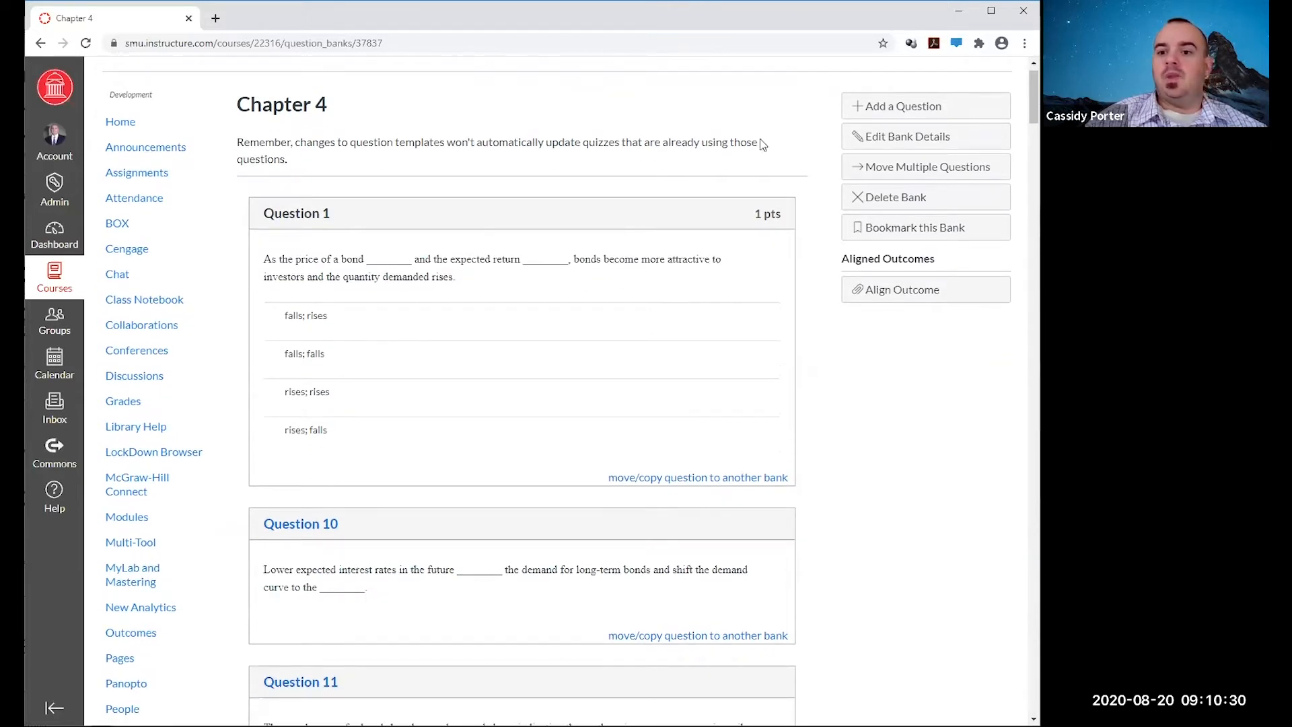
scroll(751, 138, down, 1)
scroll(751, 138, up, 1)
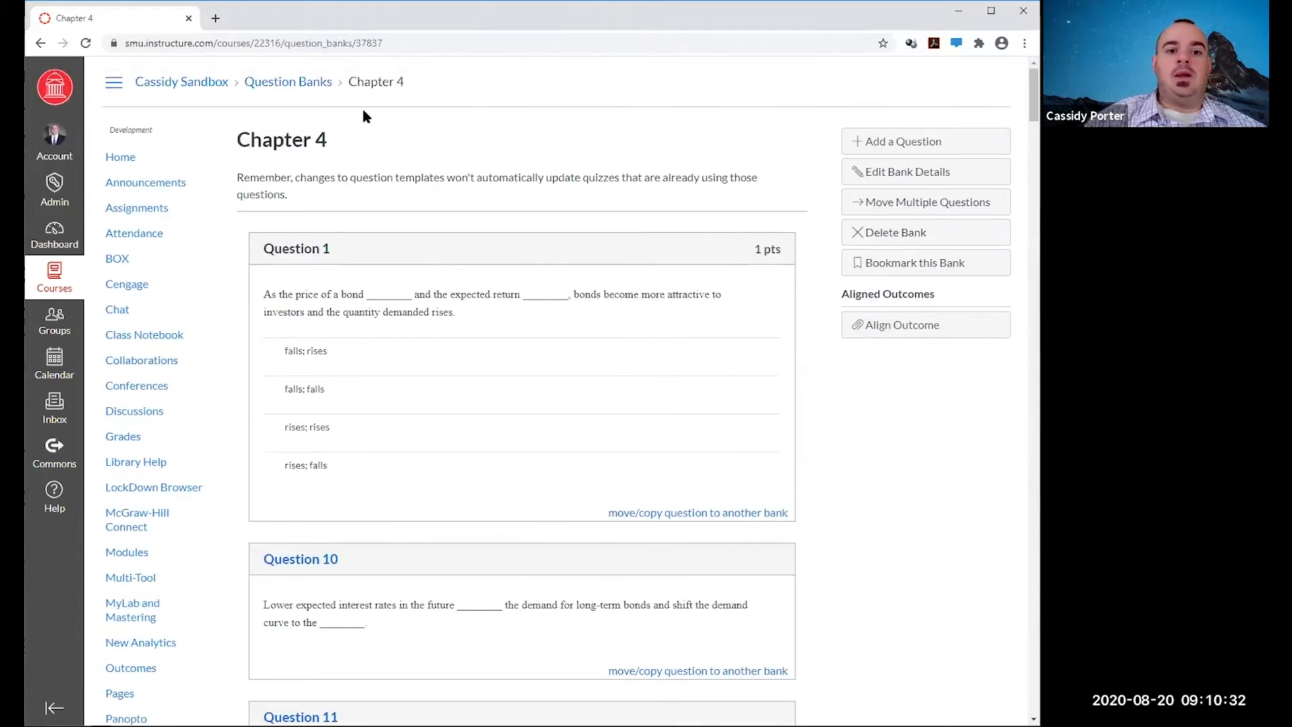
Return to the course question banks, go to the course quizzes, and open the "0 boxes" quiz's questions for editing.
click(303, 92)
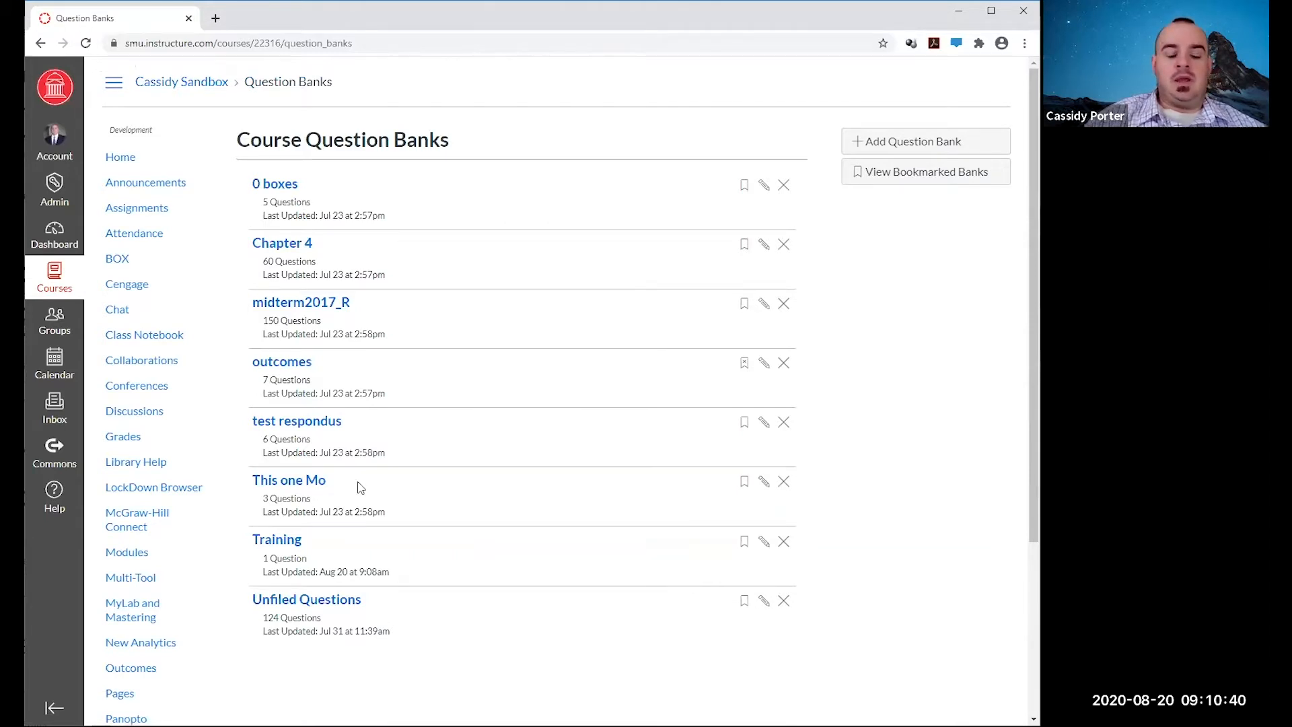
scroll(360, 485, down, 3)
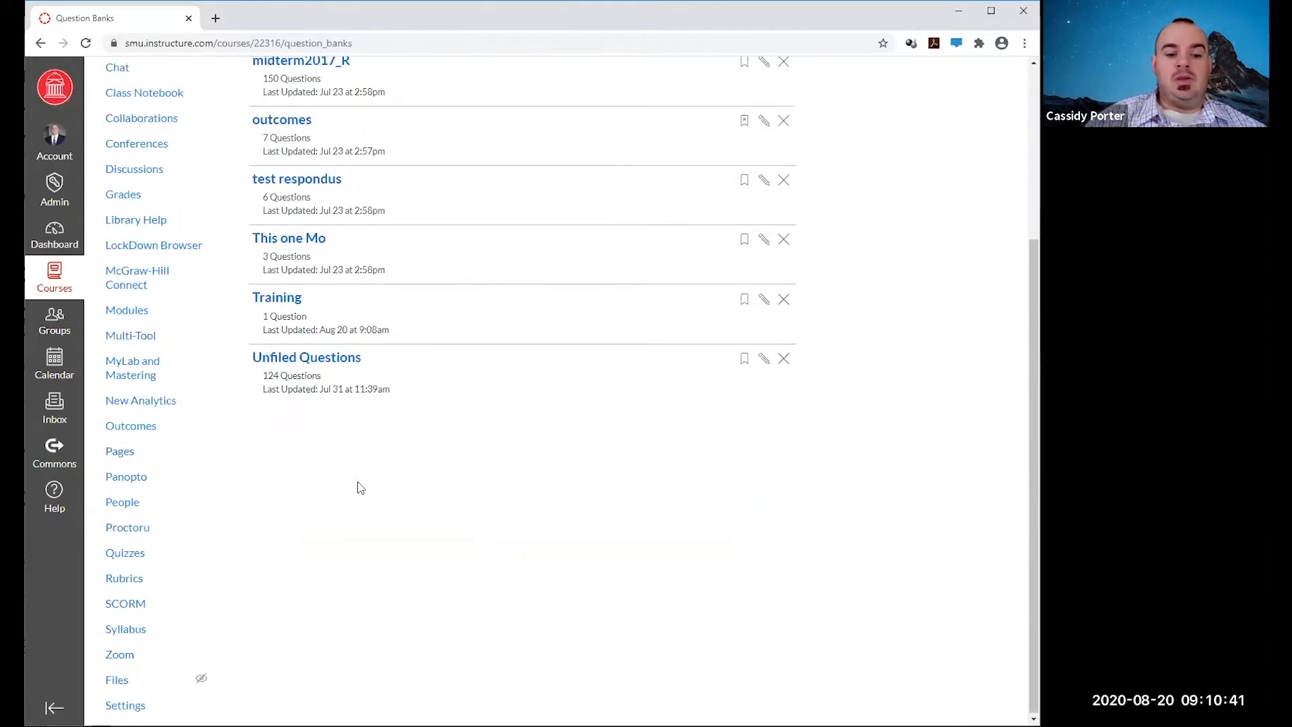
click(125, 553)
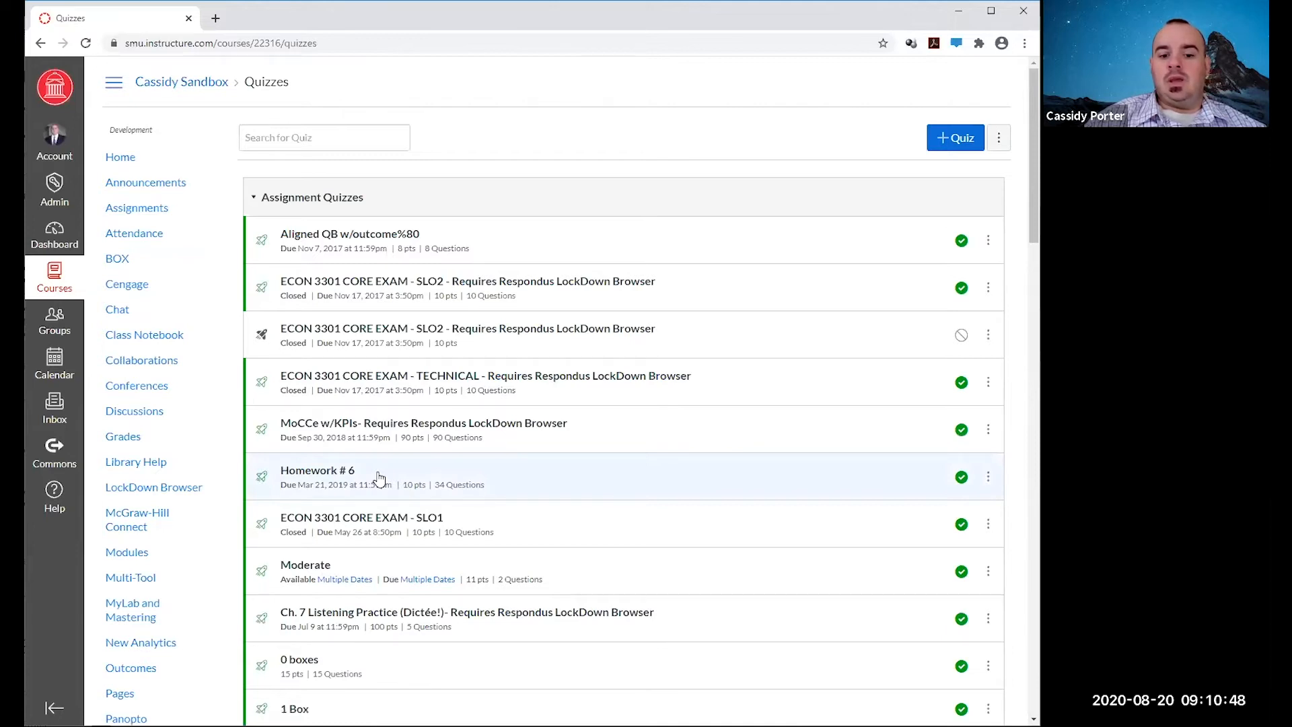
scroll(380, 478, down, 2)
click(306, 524)
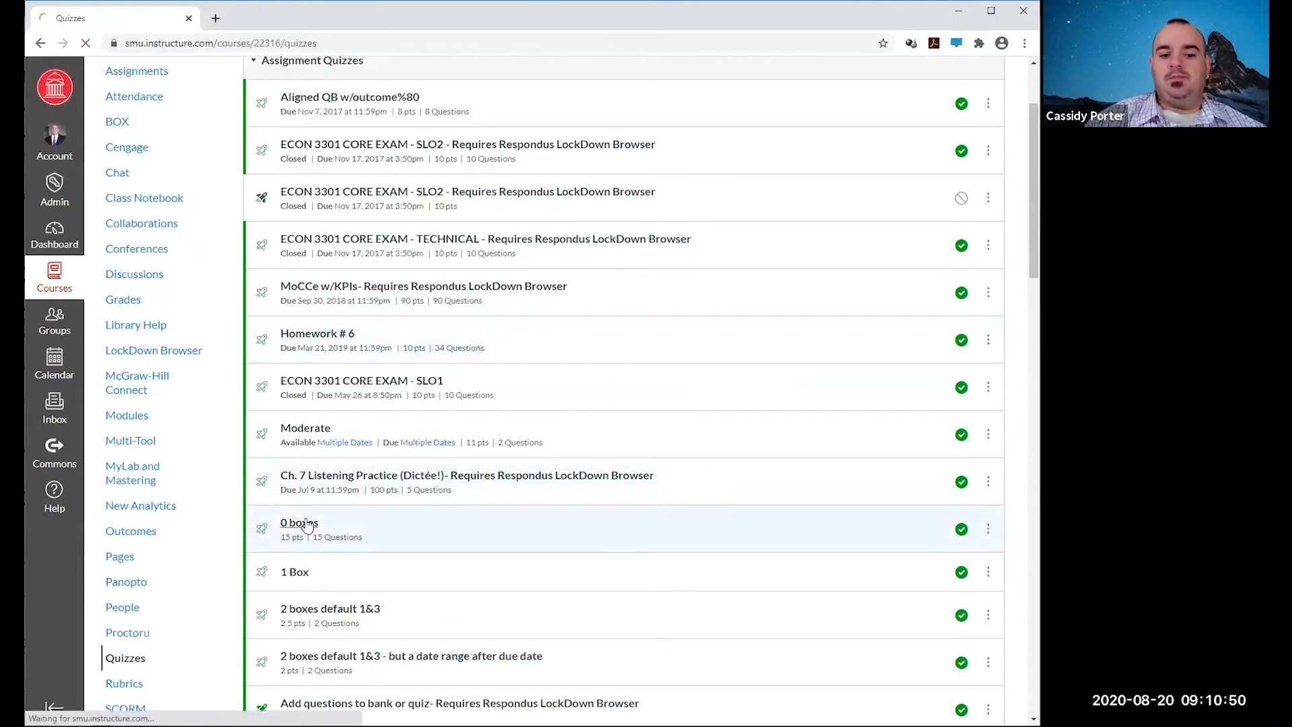
scroll(631, 506, down, 4)
scroll(631, 506, up, 4)
click(762, 145)
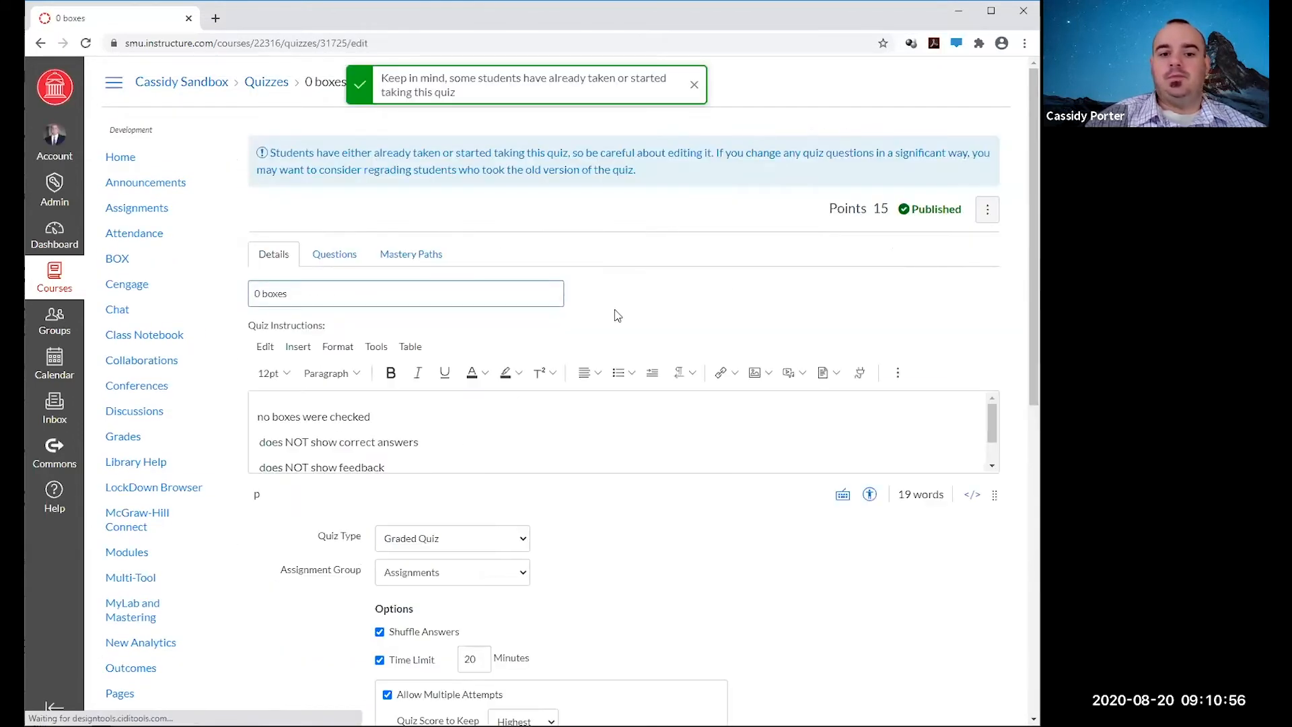
click(335, 254)
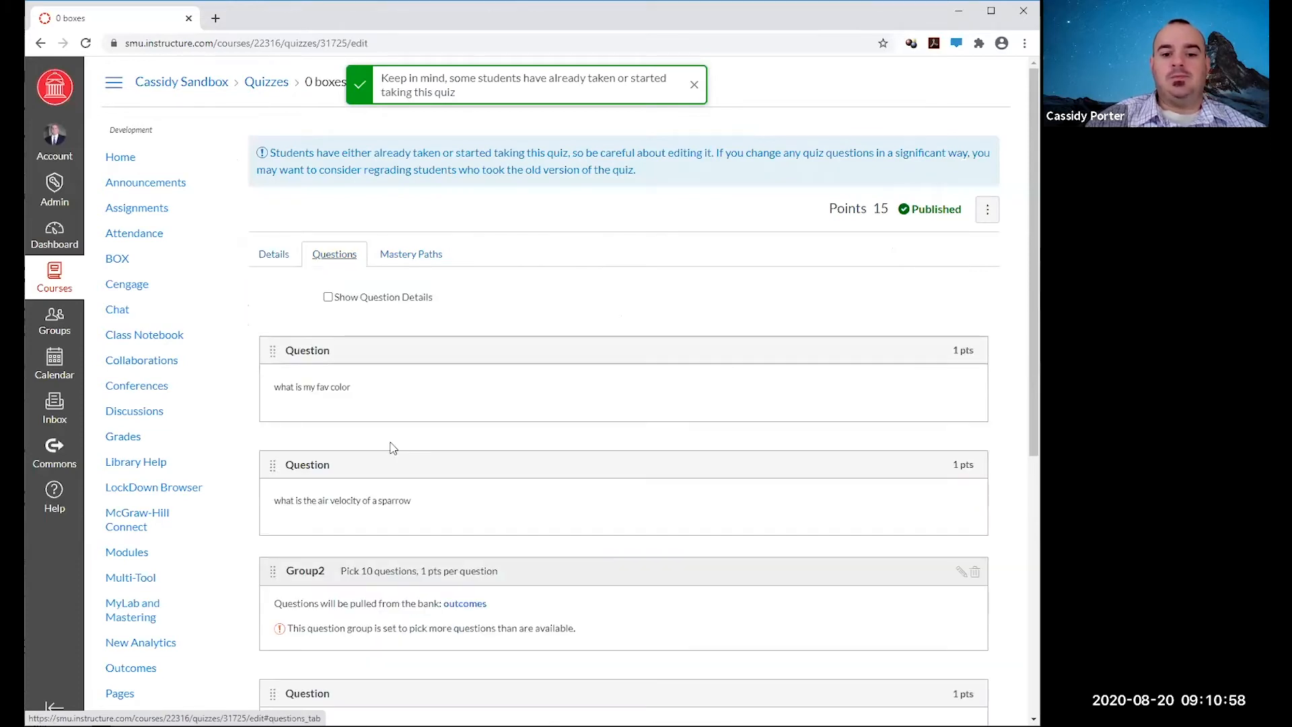
Start a new question group below the quiz's existing questions and name it "Training Group".
scroll(394, 449, down, 2)
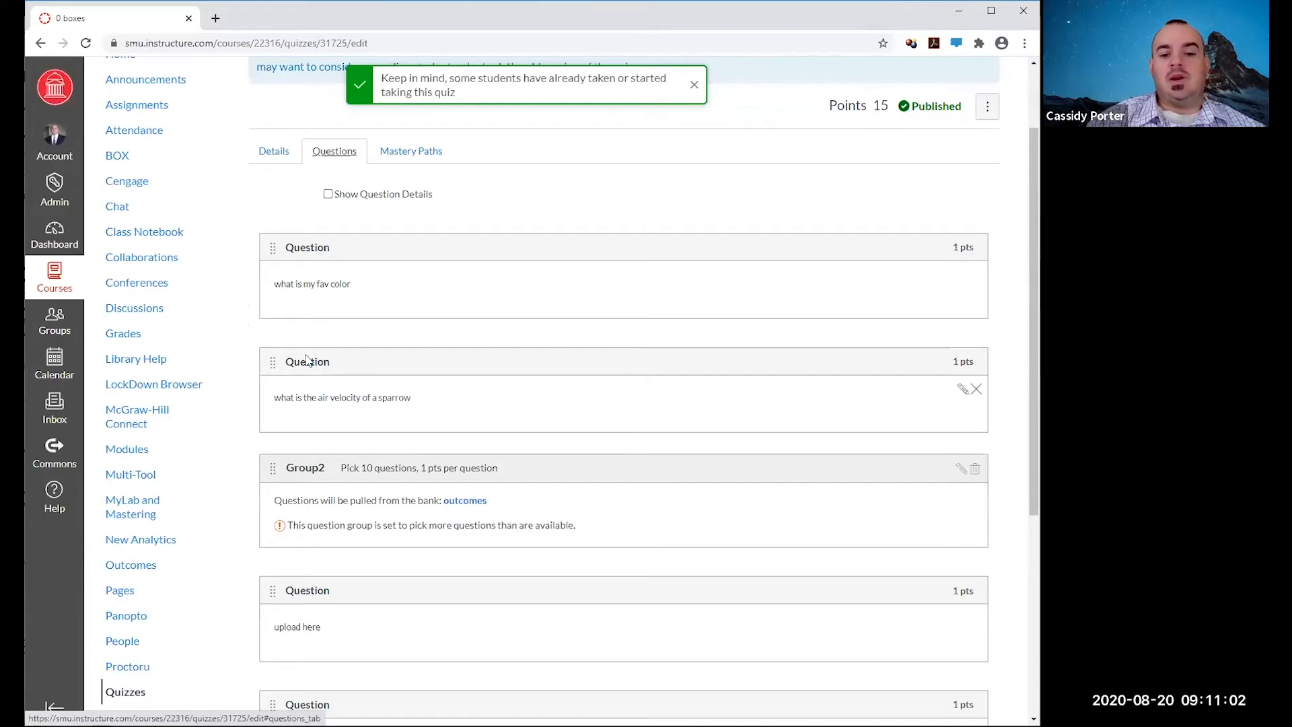
scroll(311, 397, down, 2)
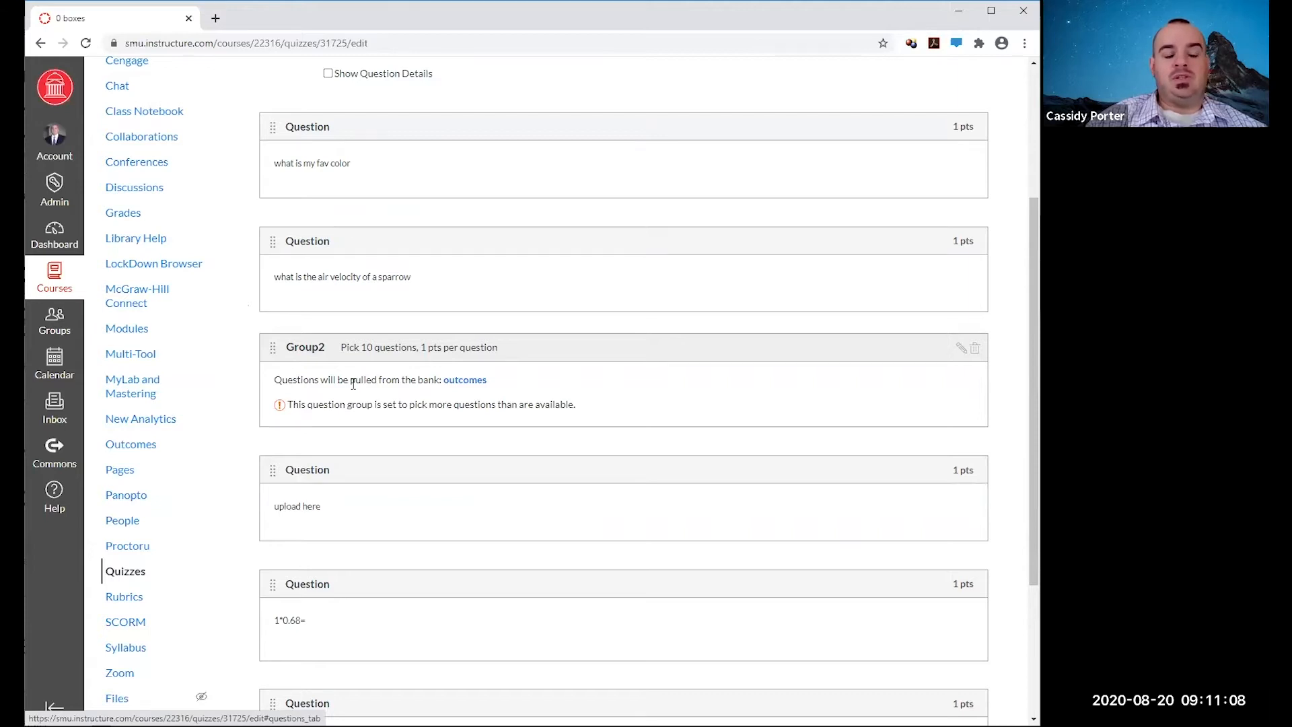
scroll(353, 383, down, 3)
scroll(353, 383, up, 2)
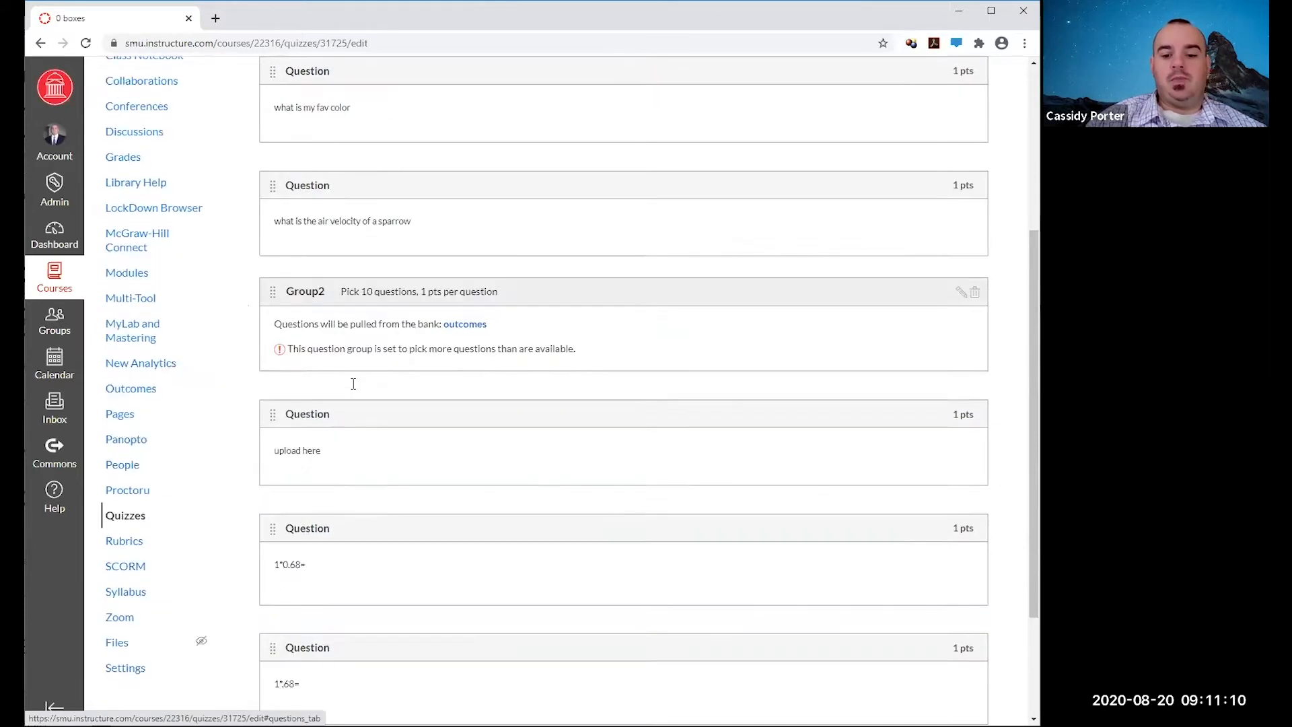
scroll(353, 384, down, 3)
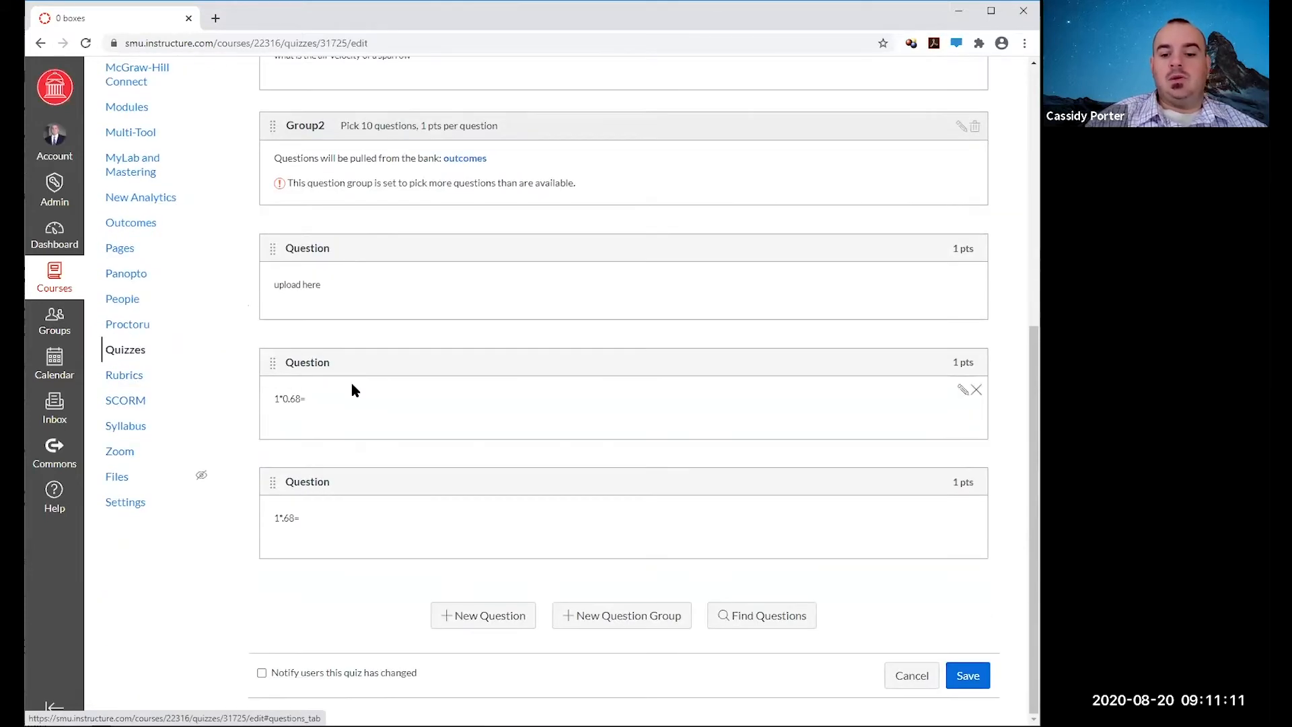
click(651, 623)
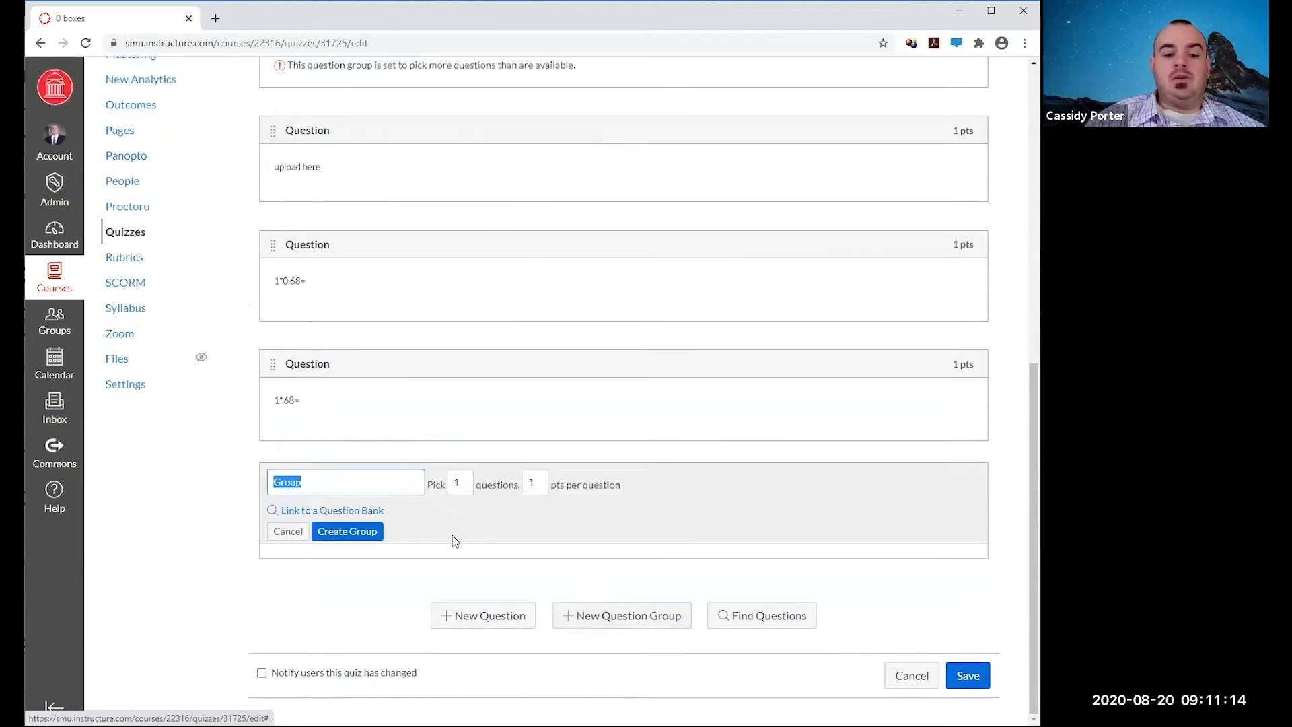
click(339, 483)
key(BackSpace)
key(BackSpace)
key(BackSpace)
key(BackSpace)
text(Train)
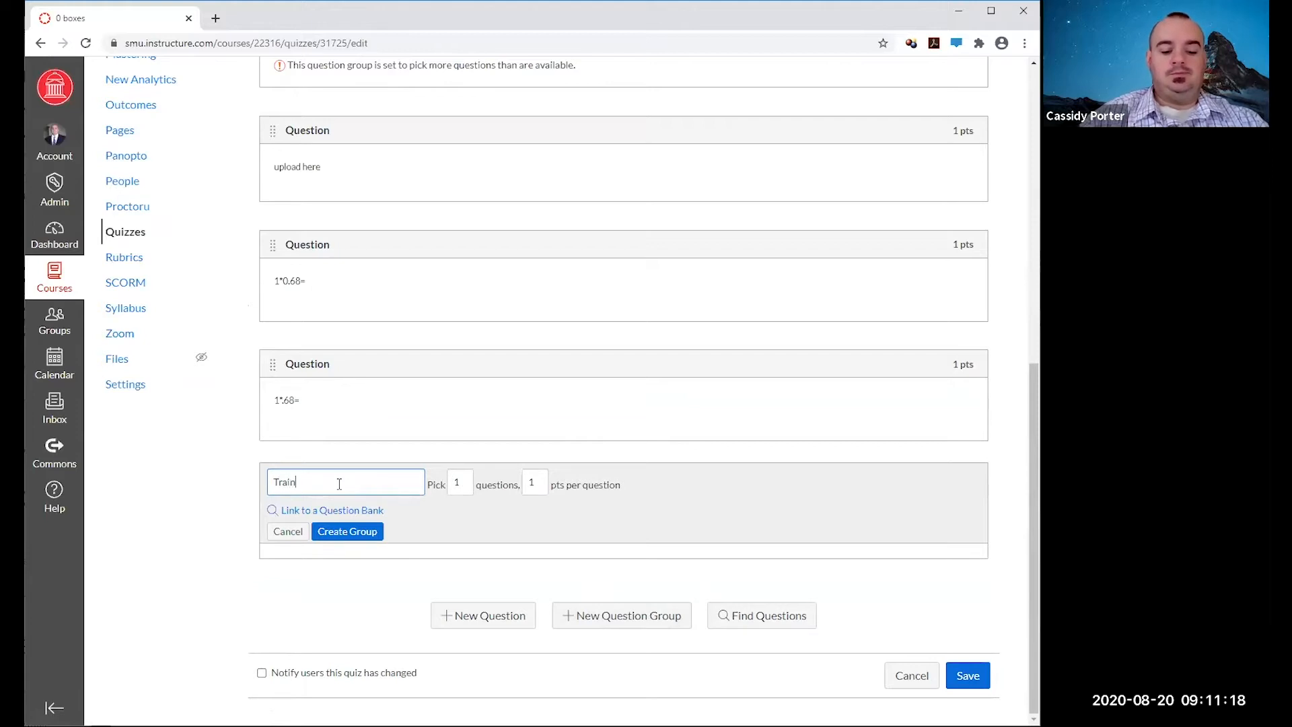
text(ing Group)
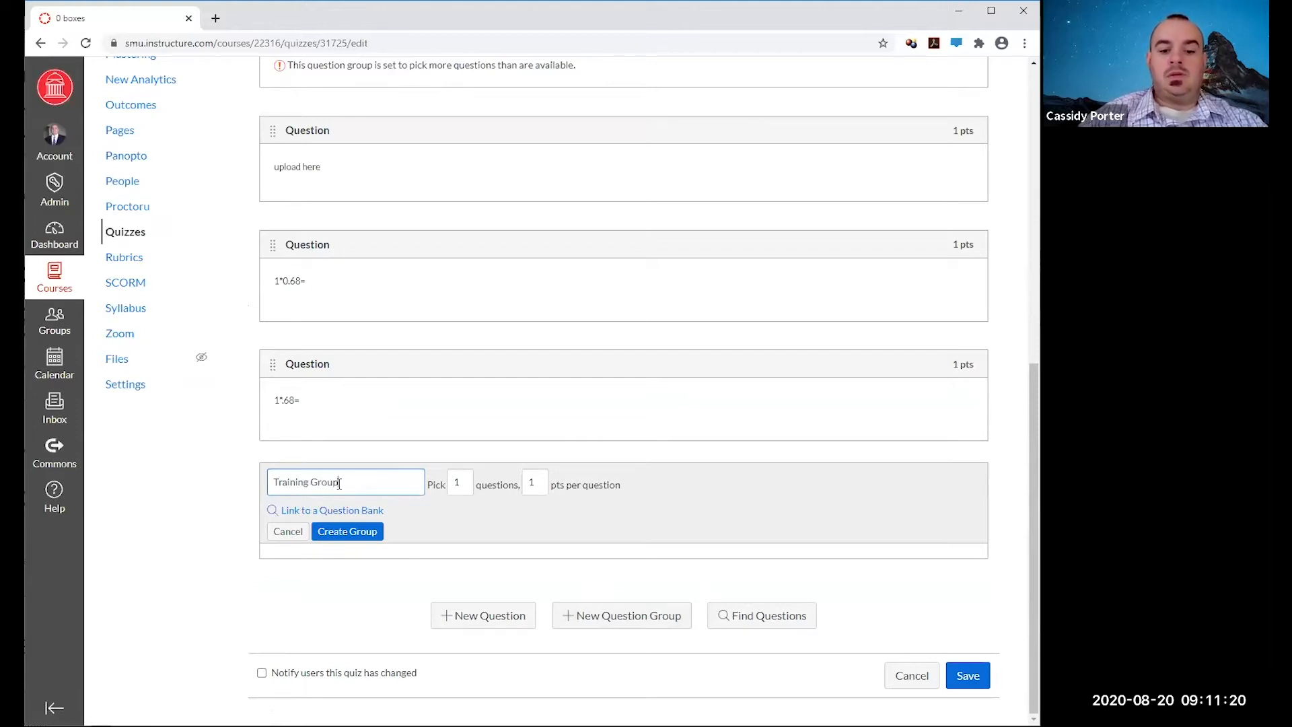
Set Training Group to pick 10 questions at 5 points per question.
click(458, 484)
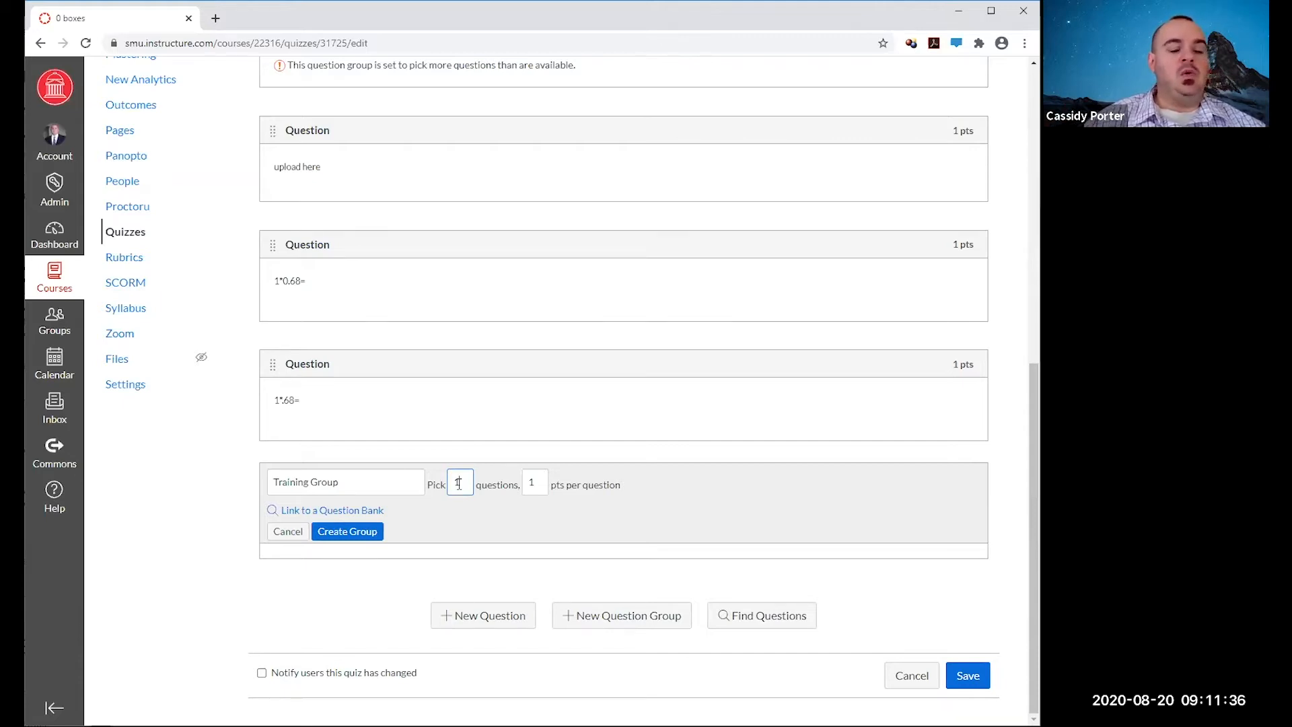
text(0)
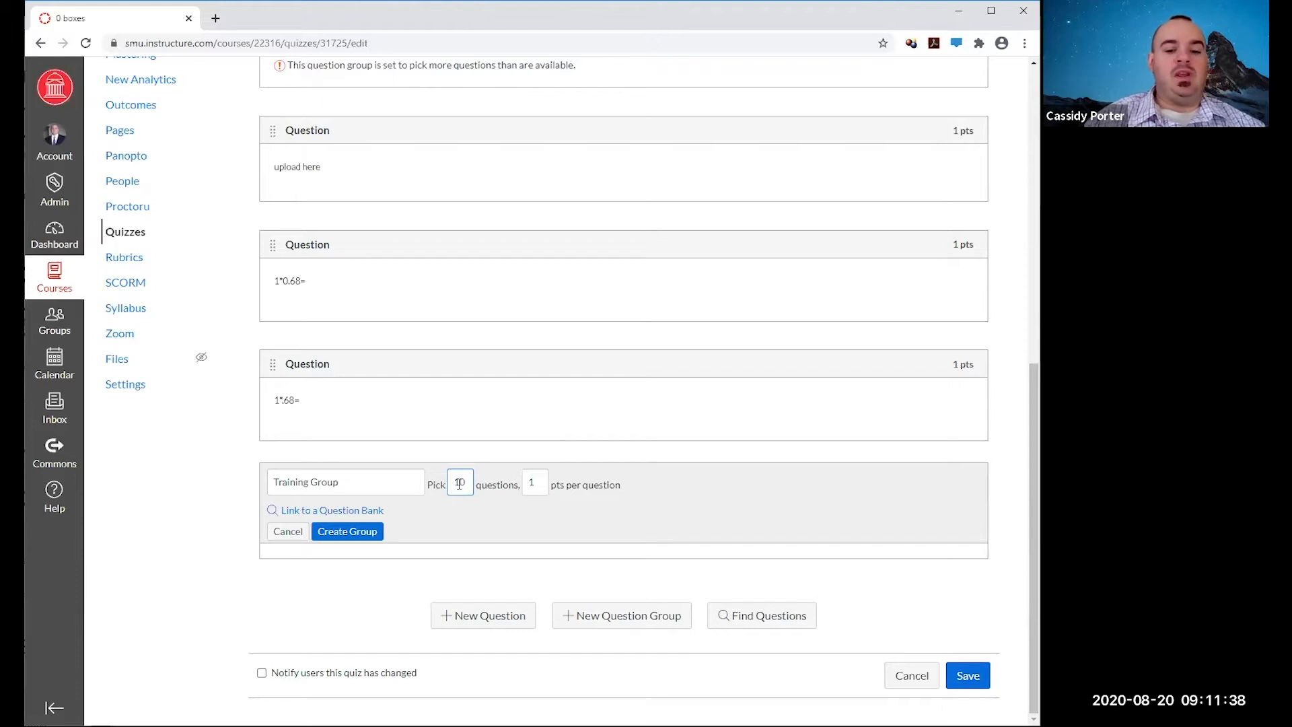
click(541, 482)
key(BackSpace)
text(5)
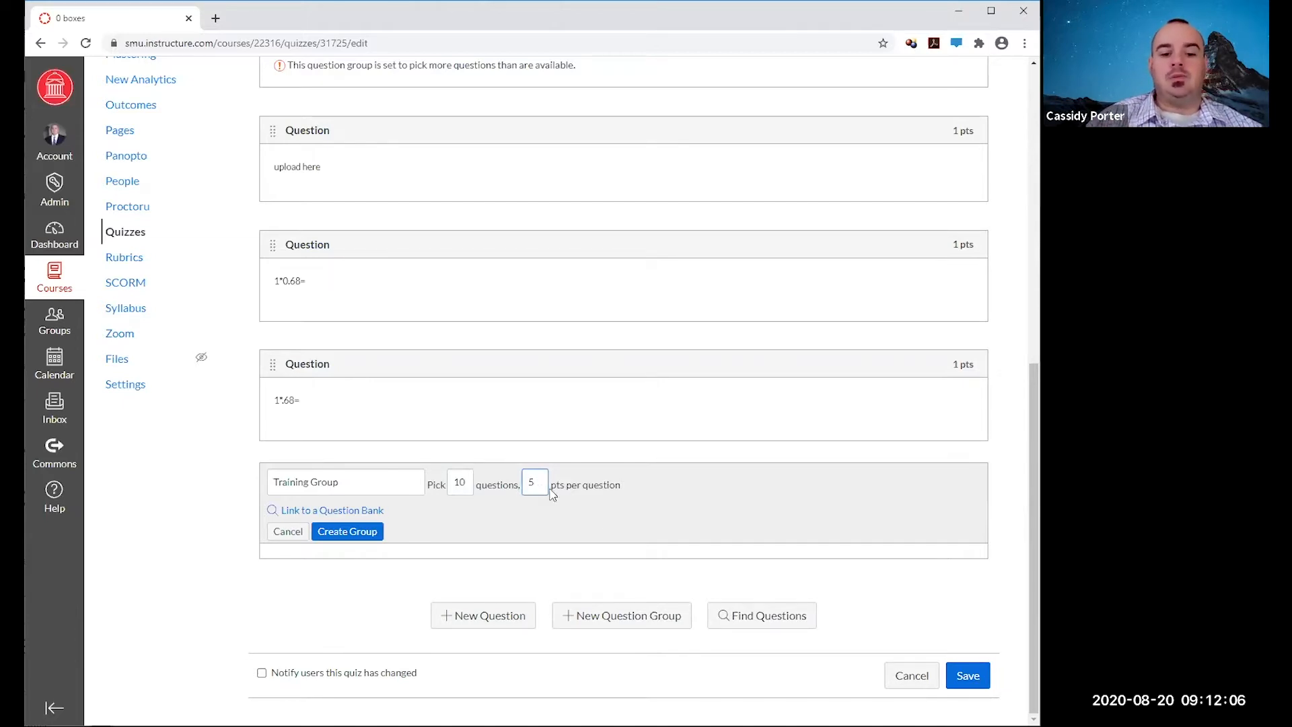
Link Training Group to the Chapter 4 question bank, create the group, and look over the quiz's questions.
click(367, 512)
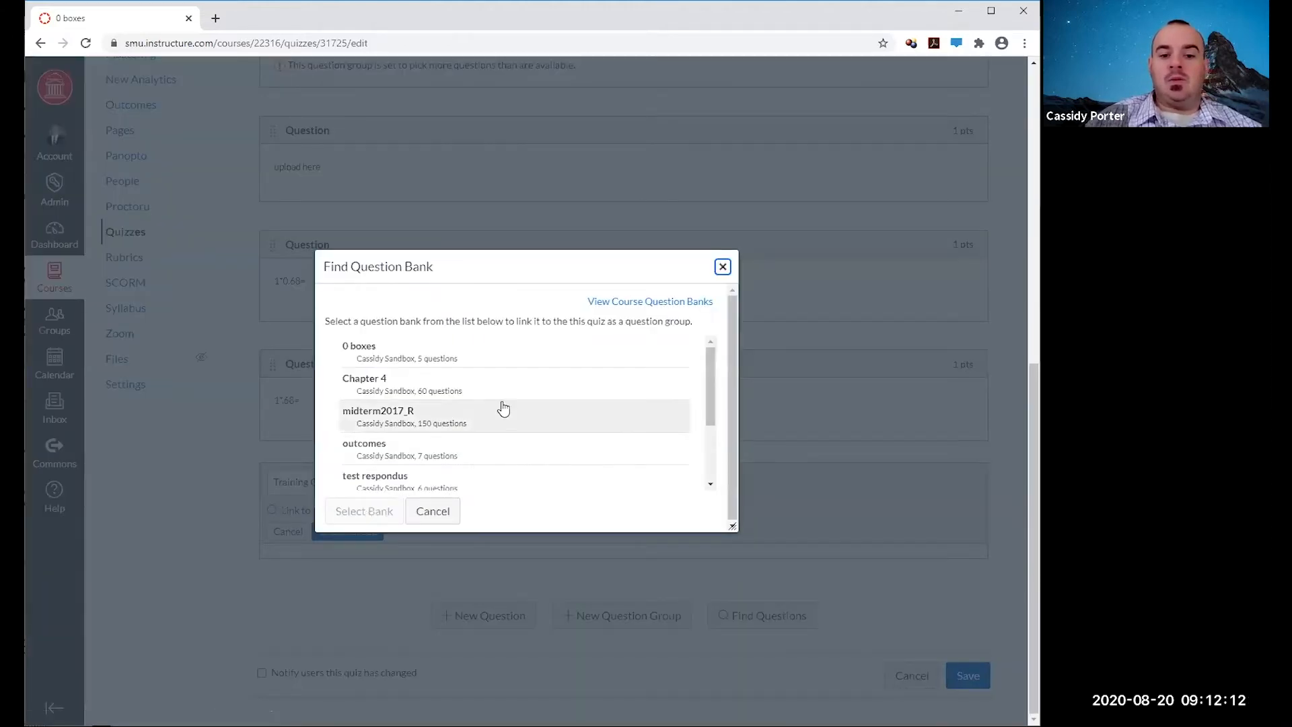
scroll(505, 410, down, 1)
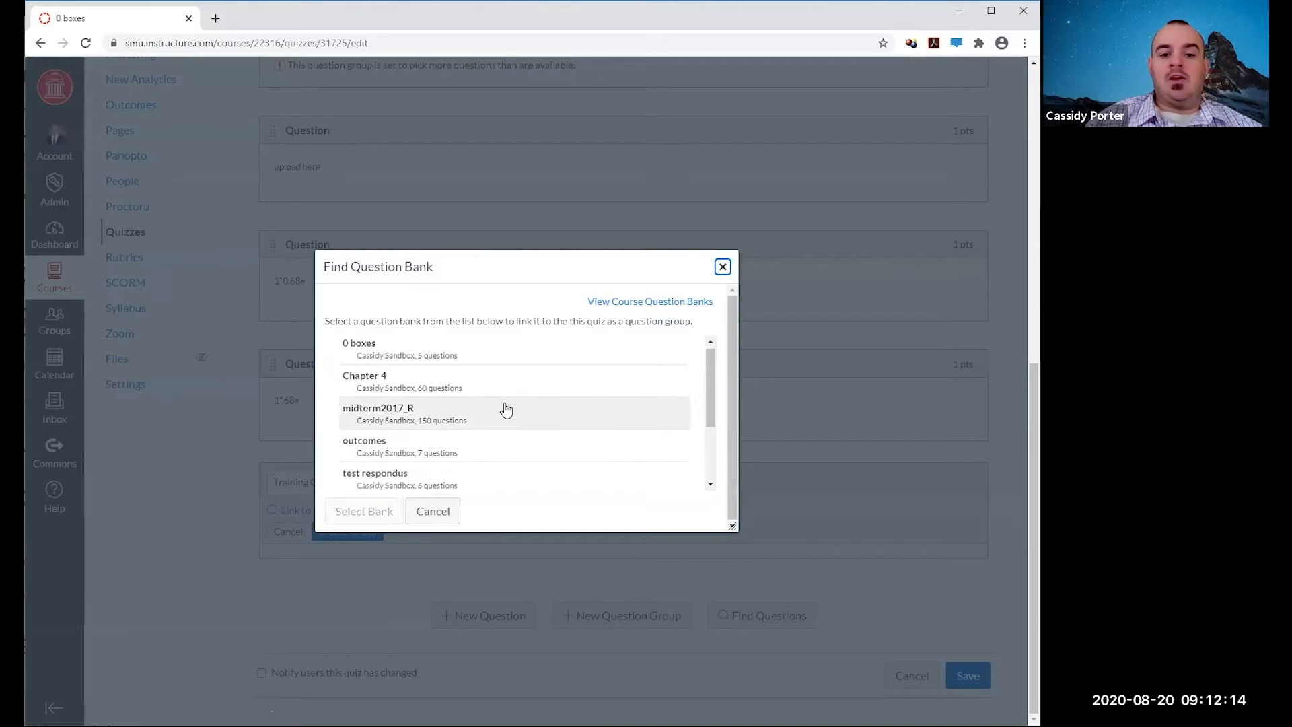
click(373, 378)
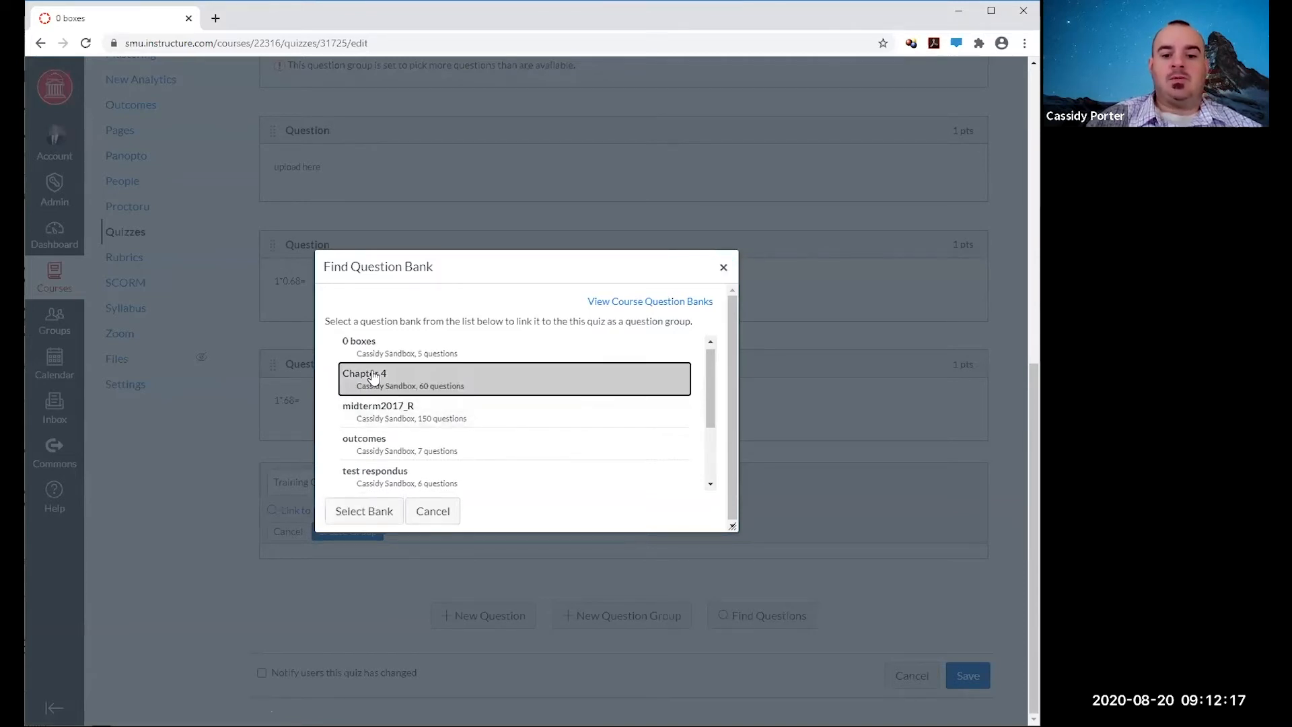
click(364, 511)
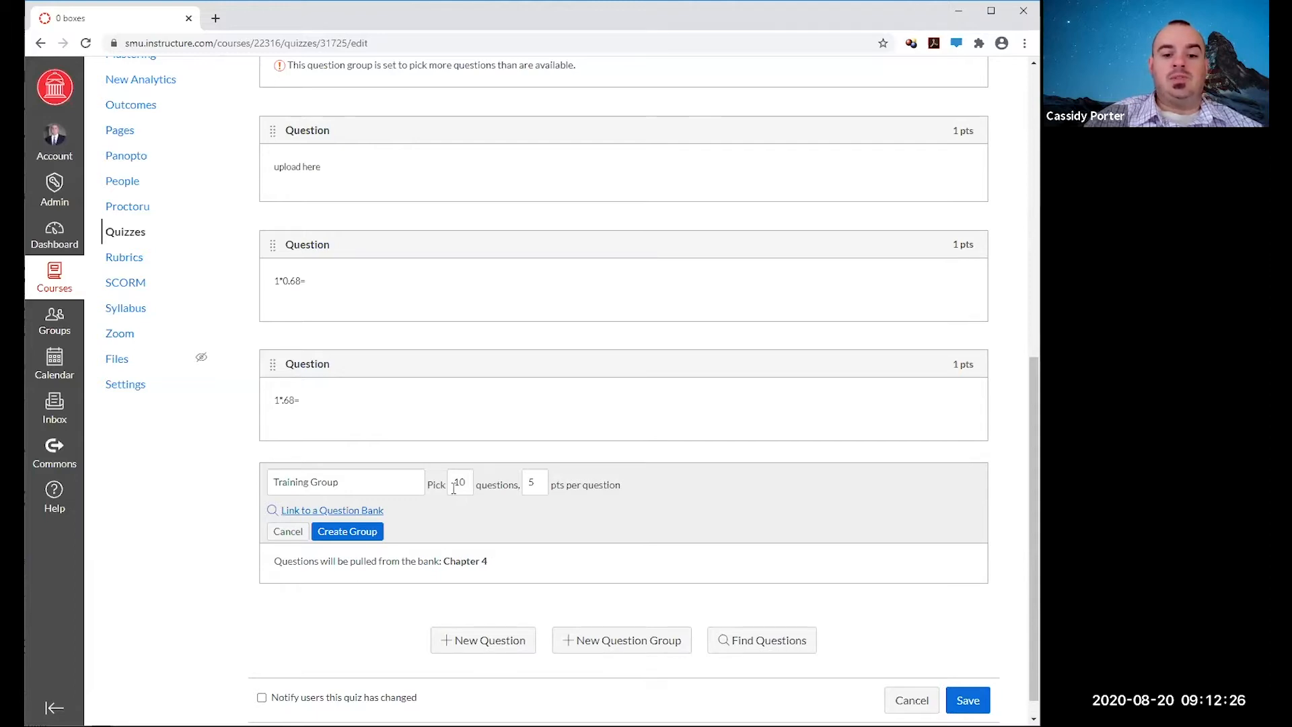
double_click(445, 560)
click(575, 574)
click(363, 533)
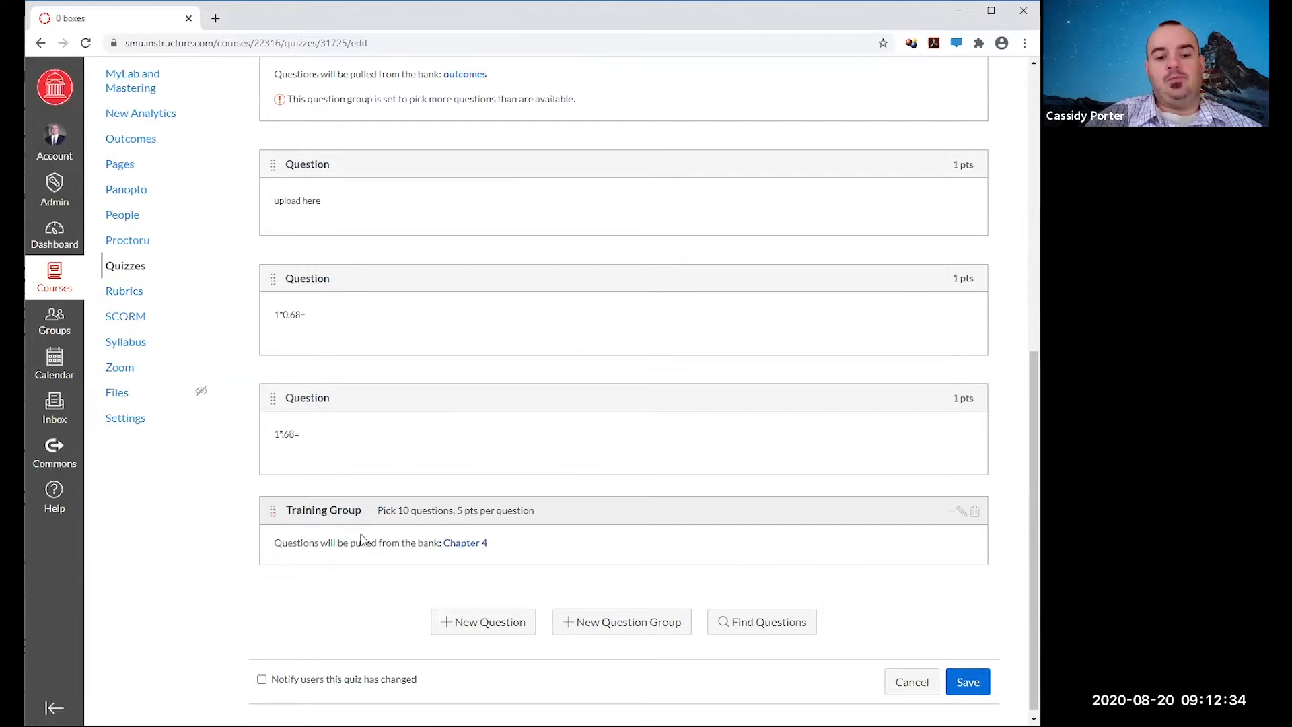
scroll(475, 453, up, 2)
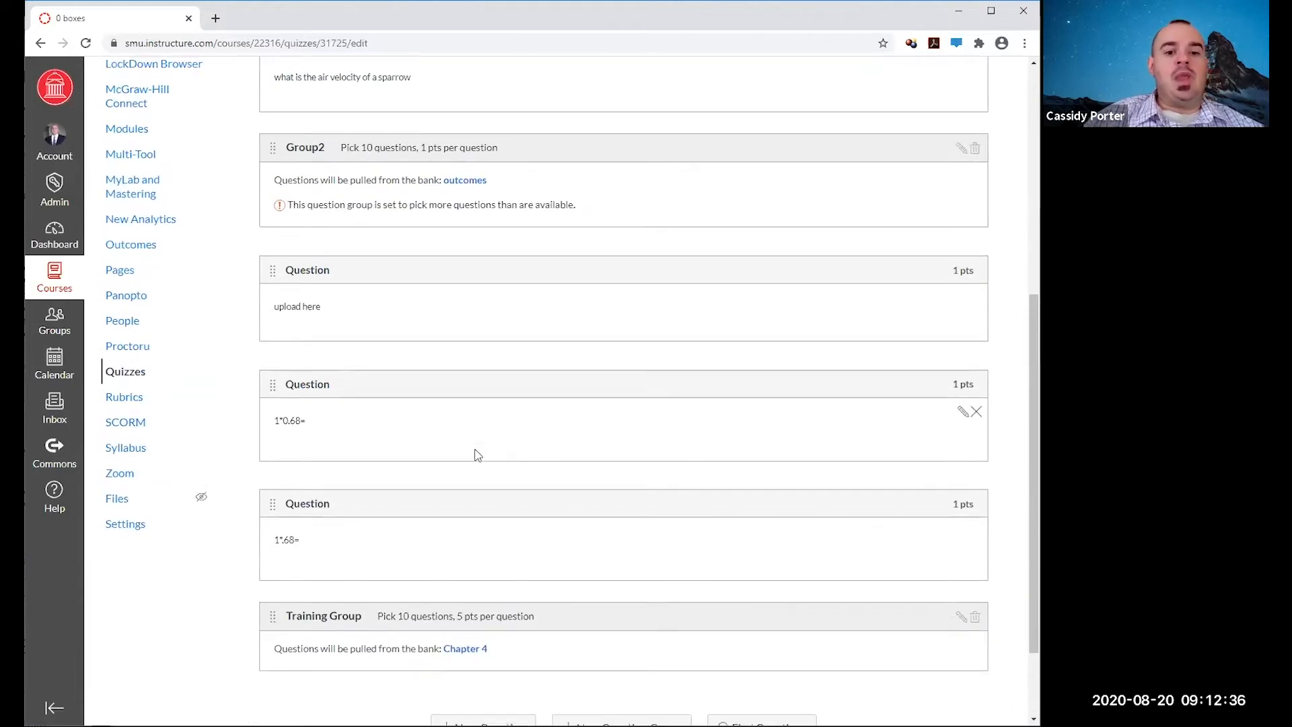
scroll(476, 453, up, 5)
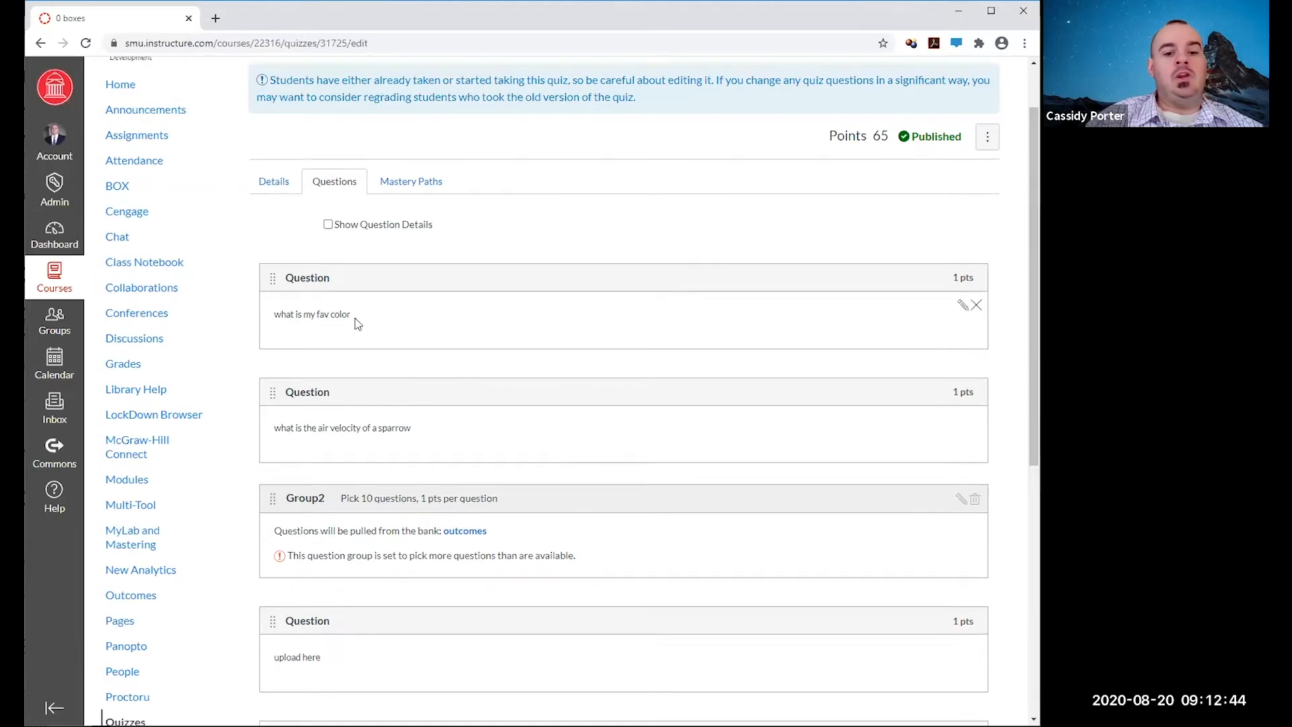
Examine the "0 boxes" quiz's individual questions alongside Group2 and Training Group, including their pick counts, points and linked banks.
scroll(355, 319, down, 2)
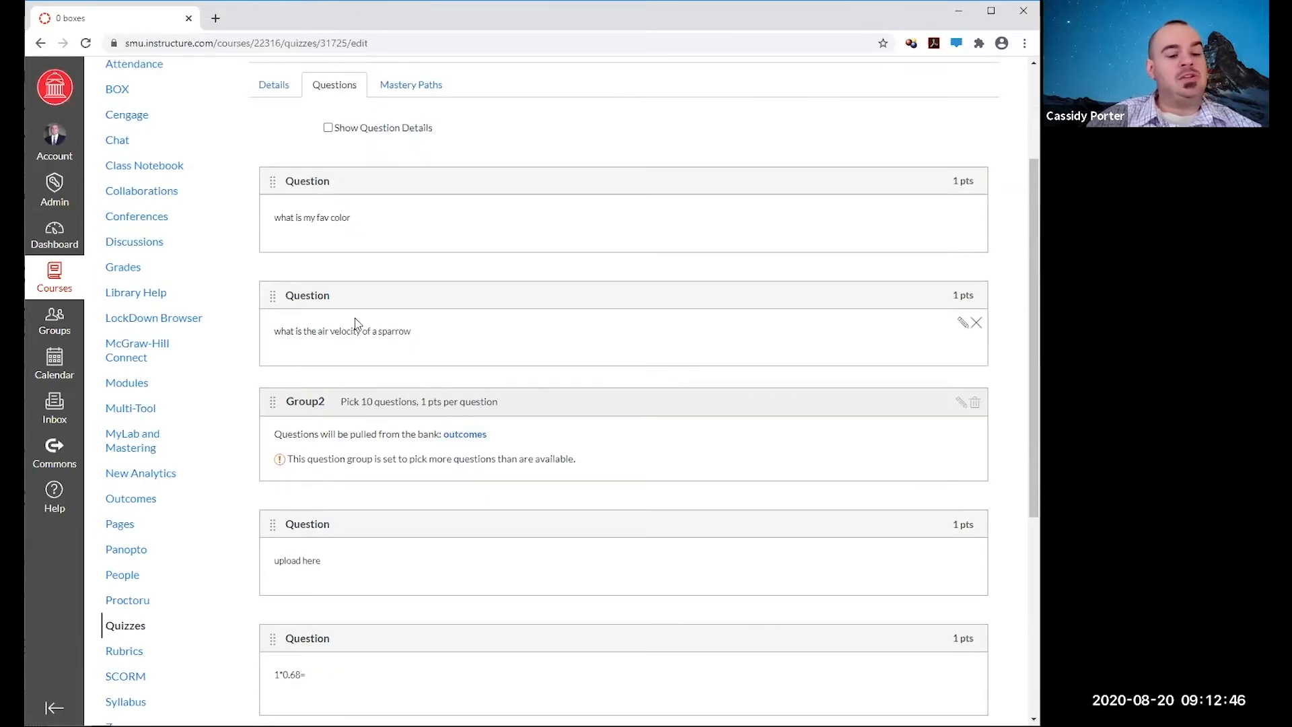
scroll(355, 319, down, 4)
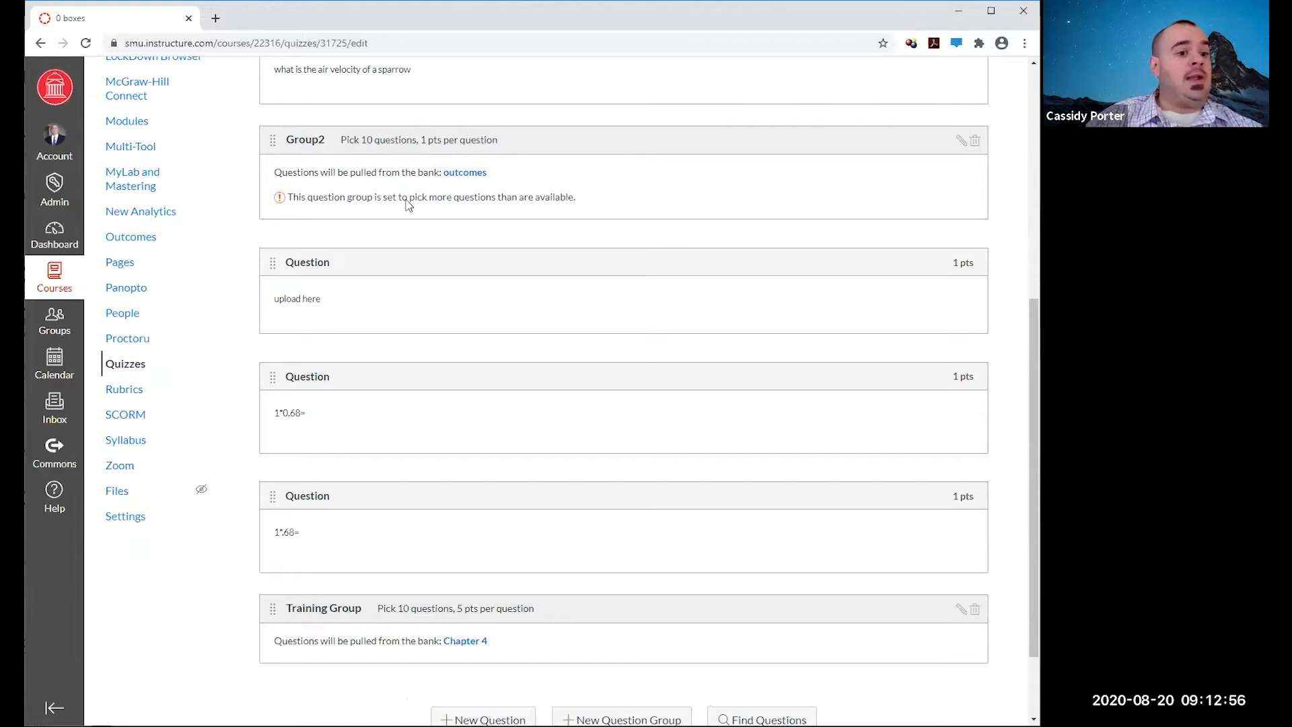
scroll(478, 188, up, 1)
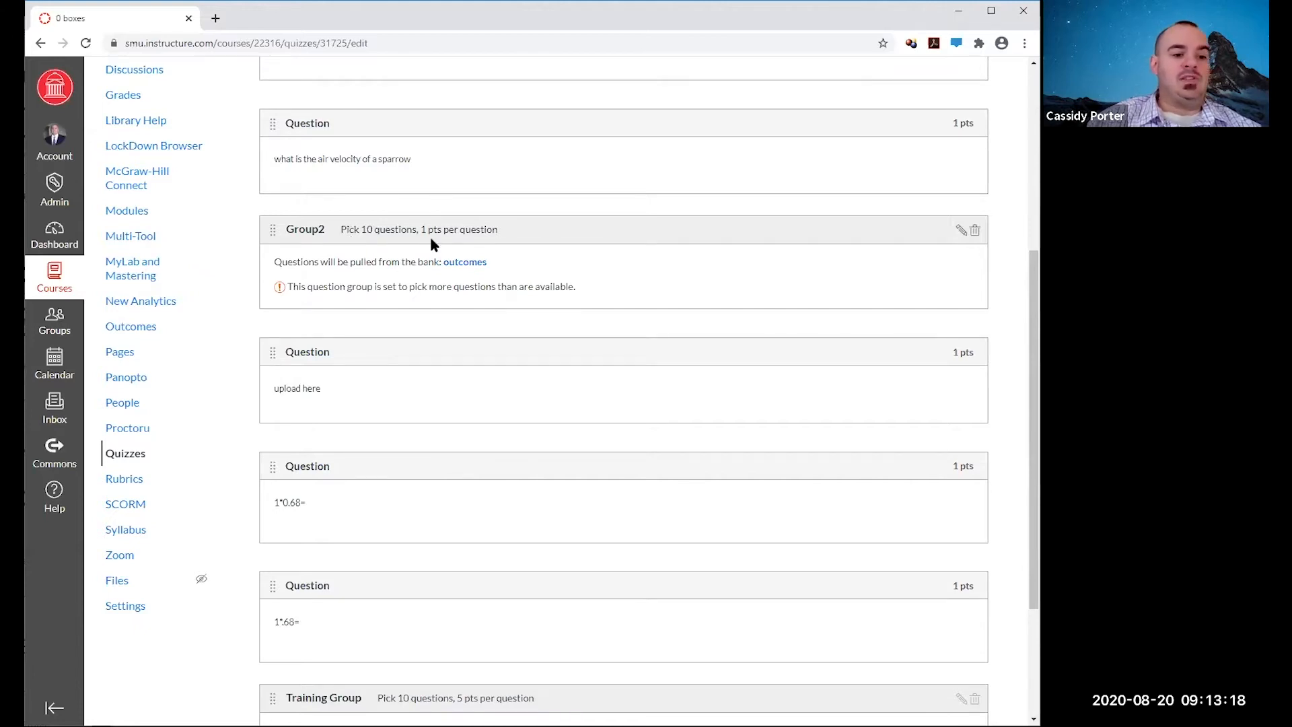
scroll(422, 229, up, 1)
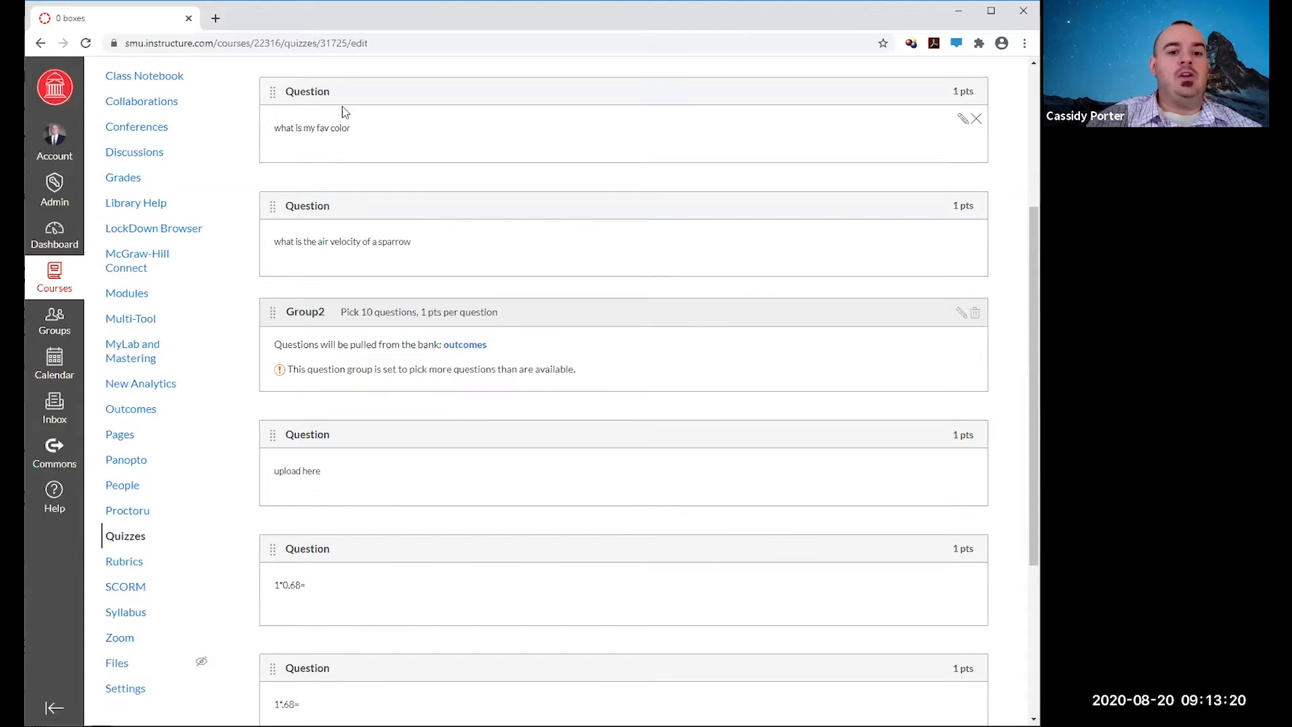
scroll(348, 140, down, 1)
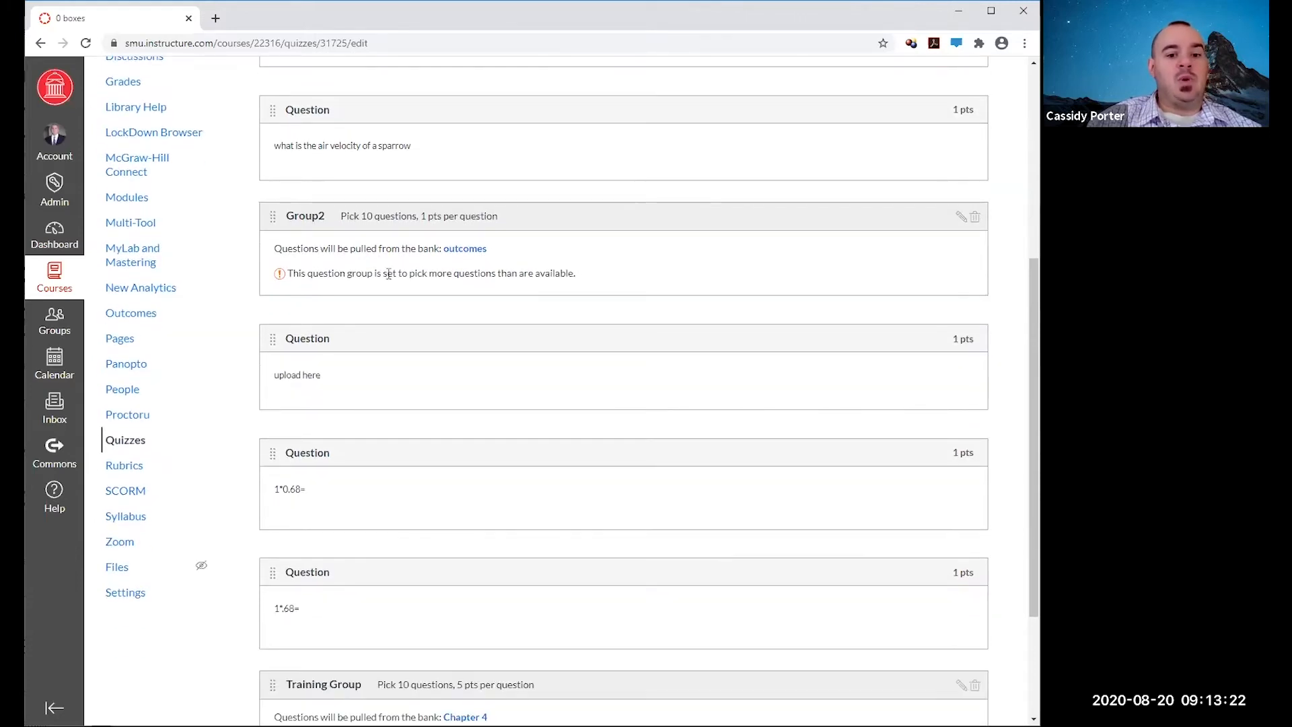
scroll(369, 170, up, 2)
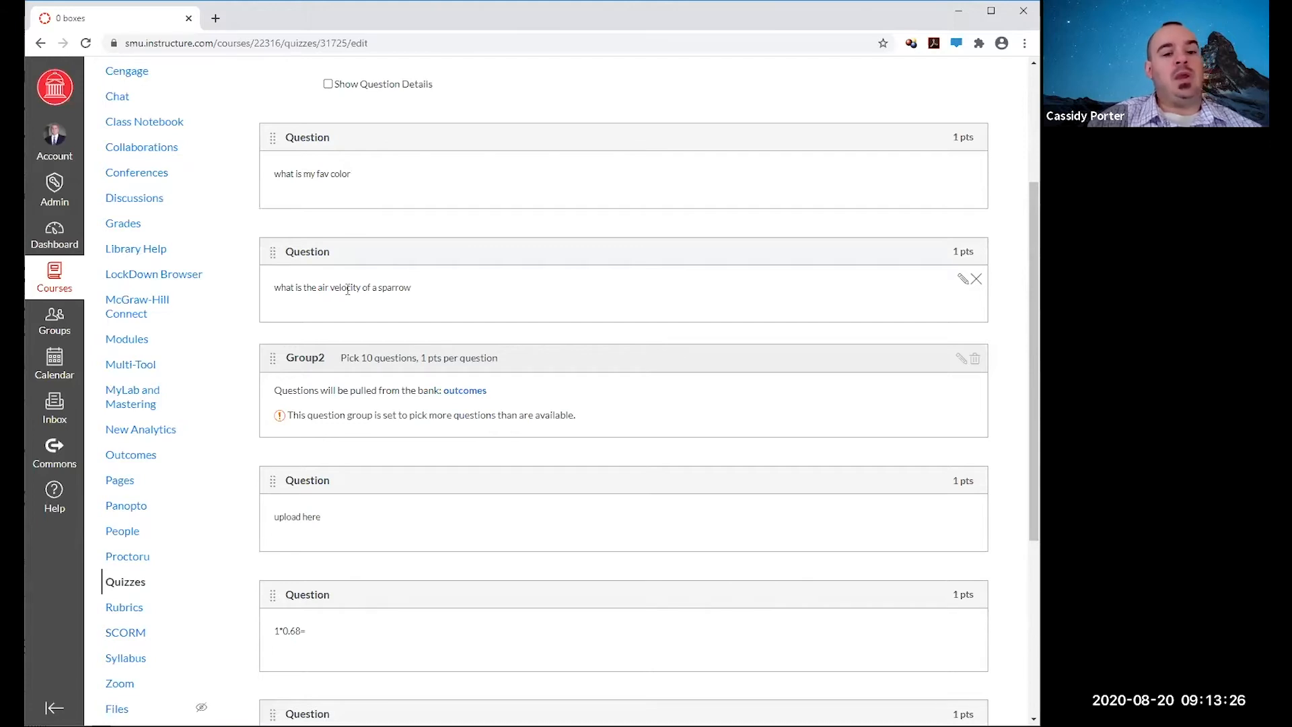
scroll(348, 289, down, 1)
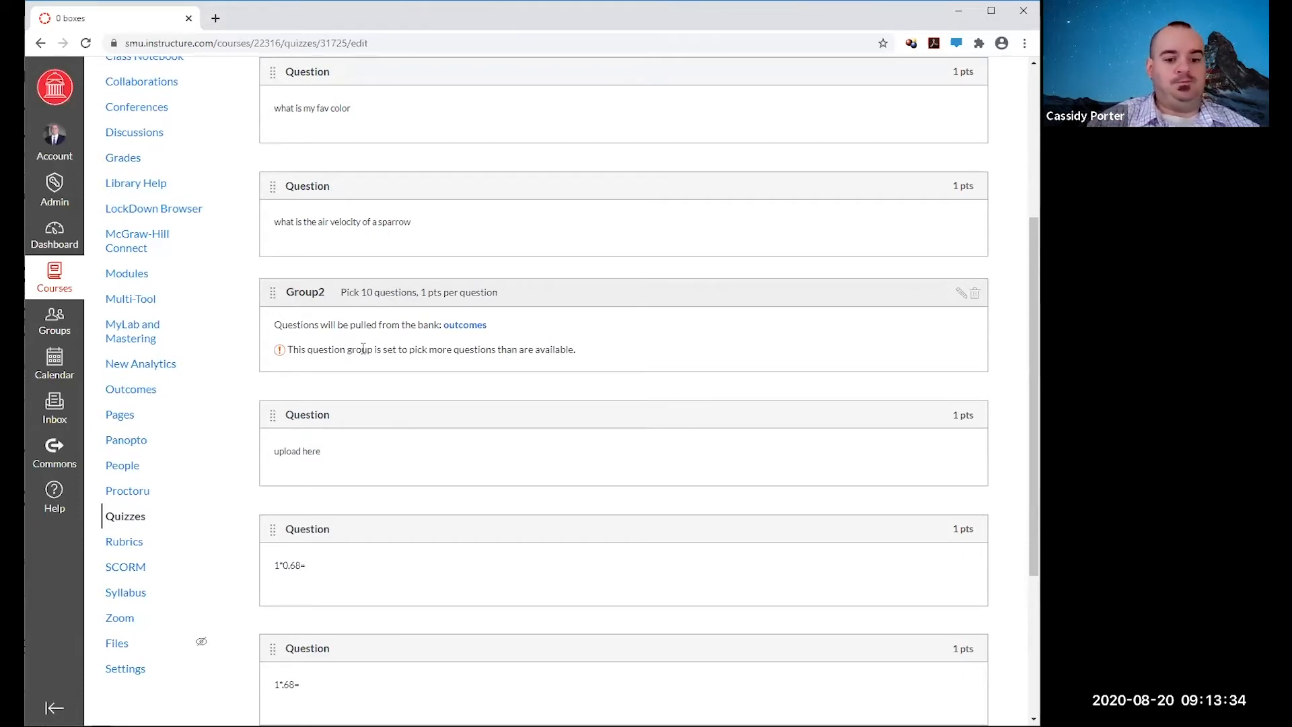
scroll(363, 348, down, 4)
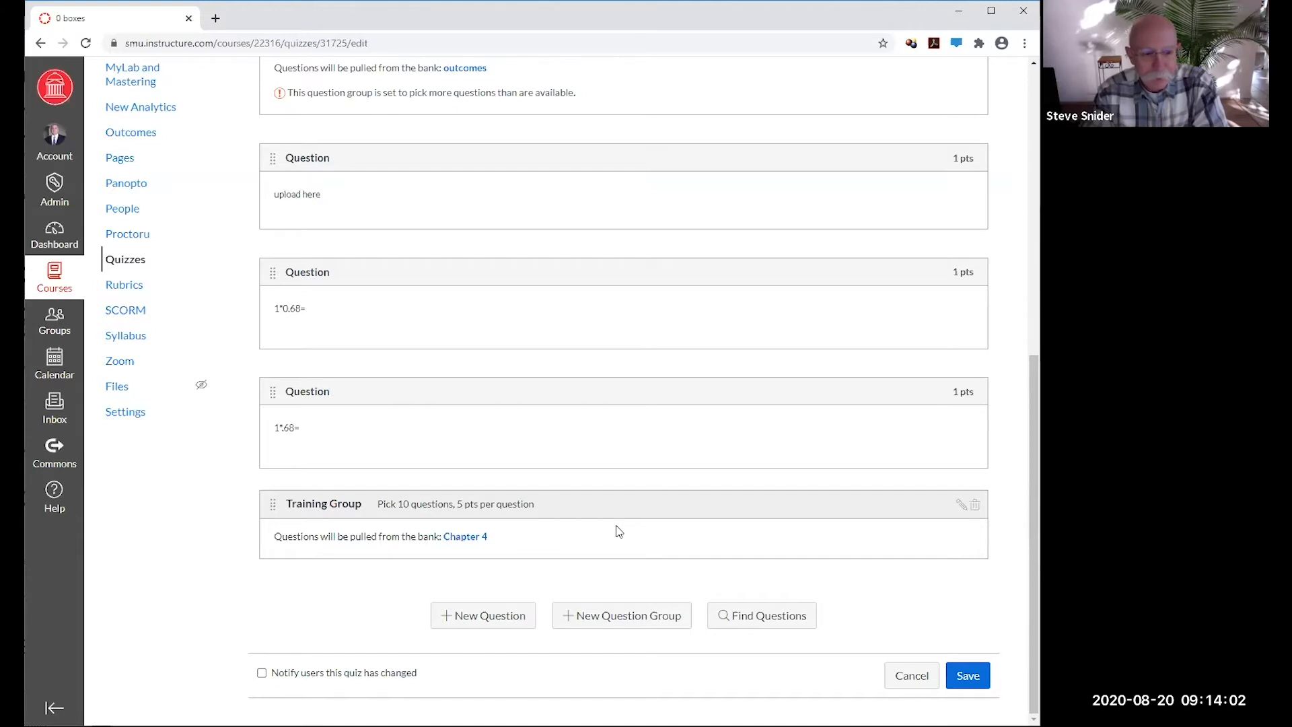
scroll(622, 560, up, 3)
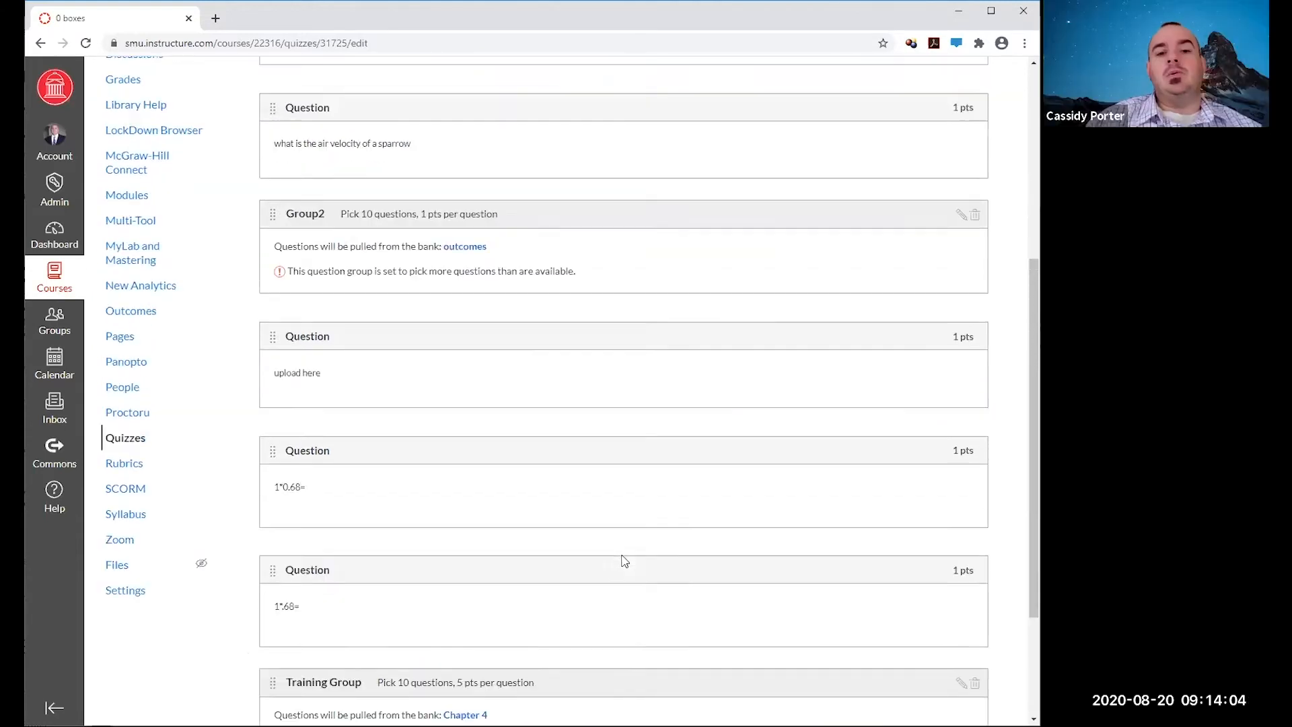
scroll(625, 561, up, 4)
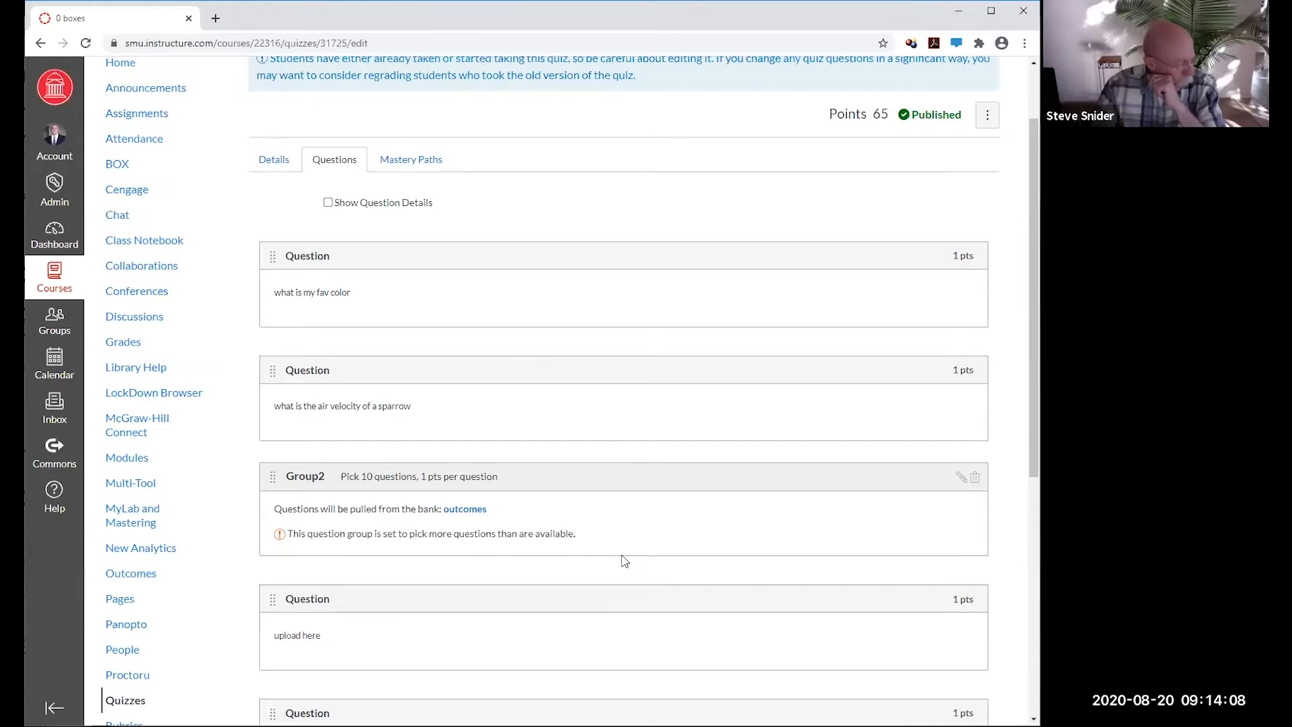
scroll(625, 560, down, 1)
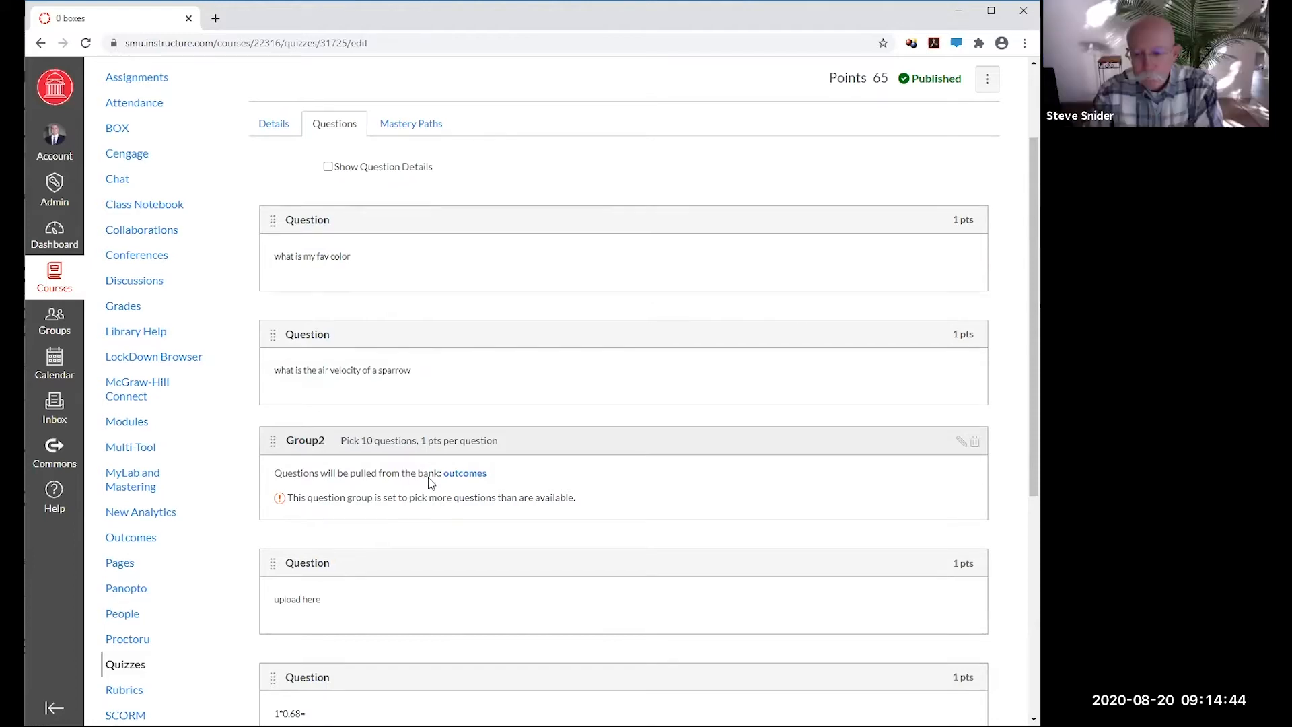
scroll(367, 545, down, 1)
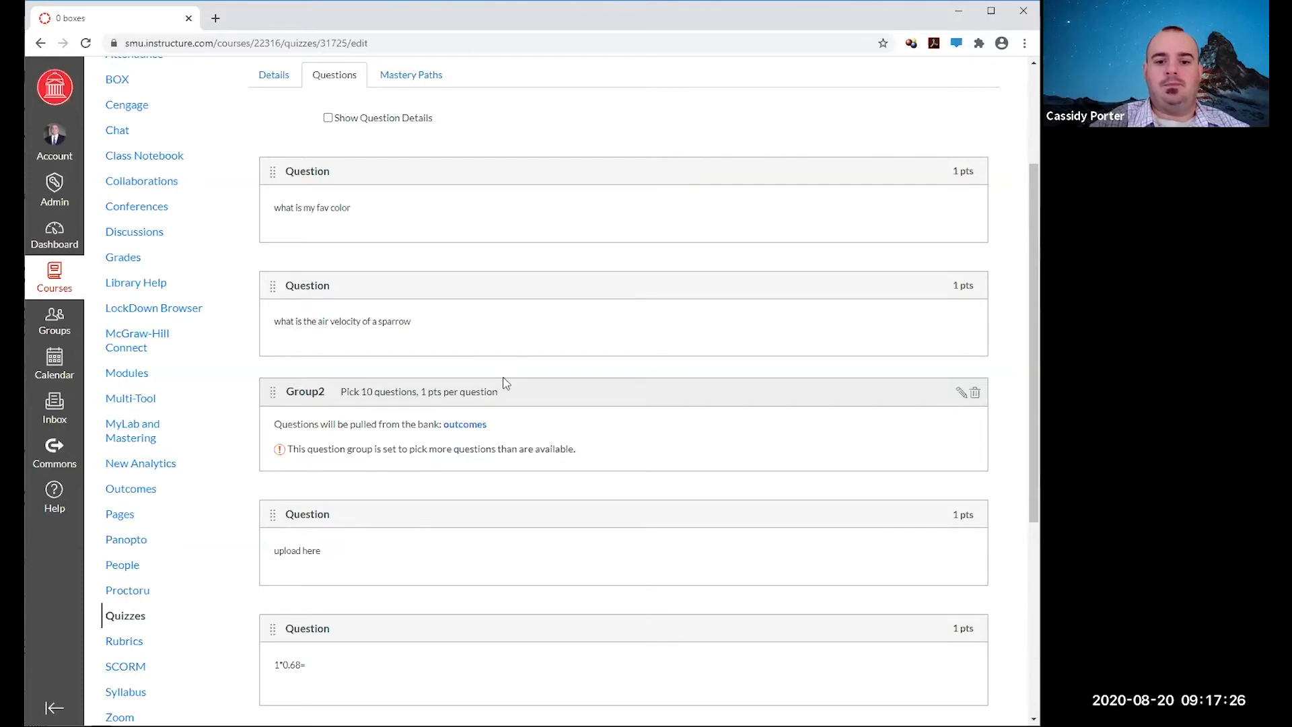
scroll(505, 384, down, 5)
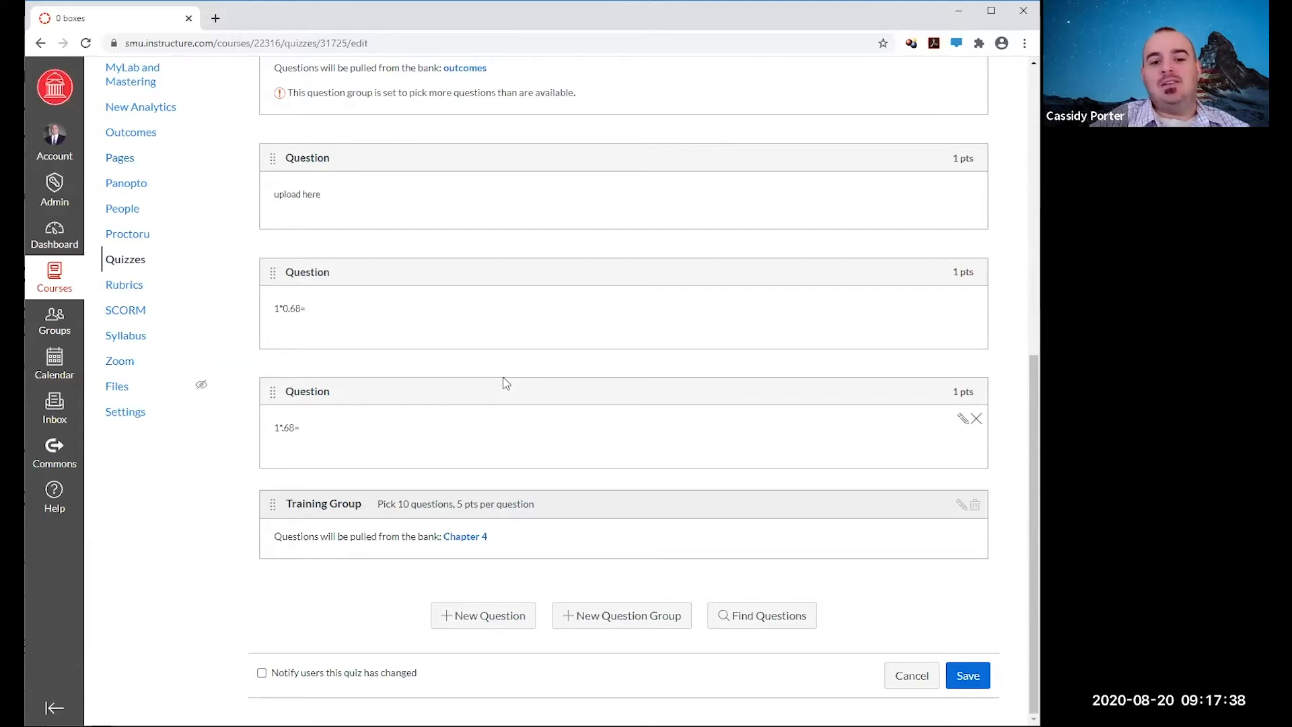
scroll(506, 383, up, 8)
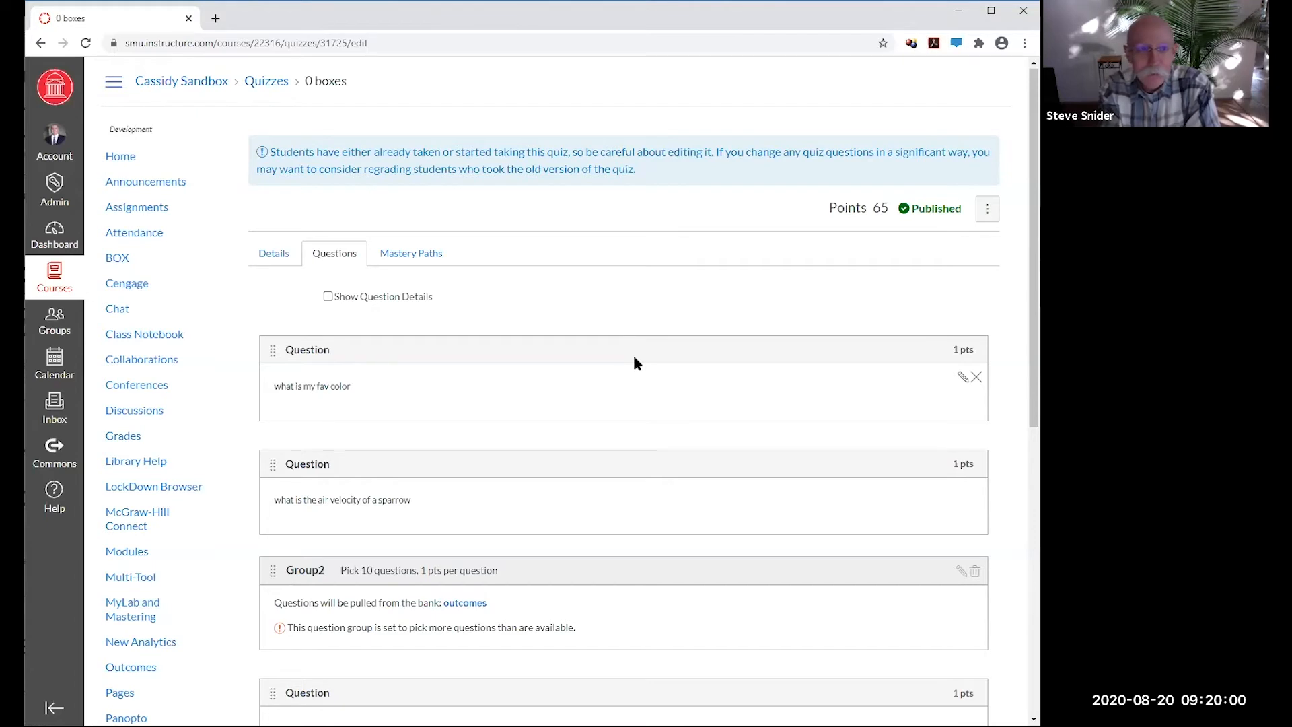
key(alt+Tab)
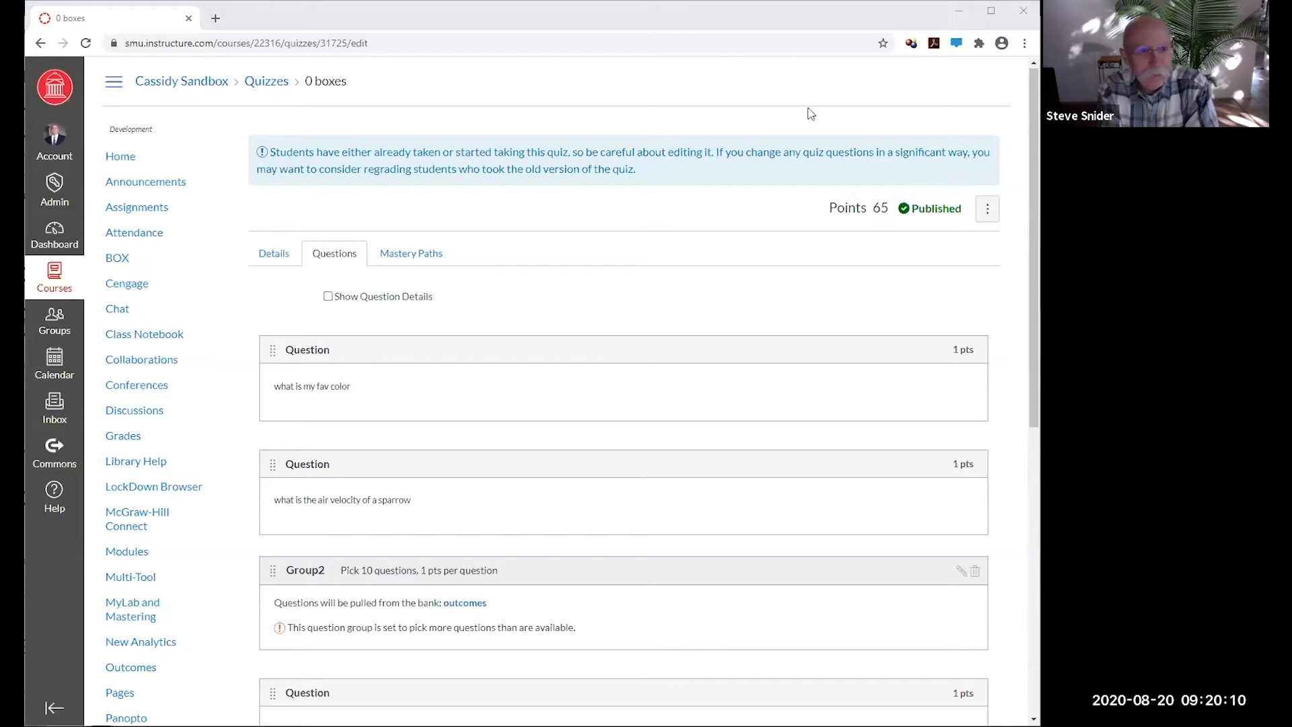
scroll(730, 378, down, 2)
scroll(729, 378, up, 2)
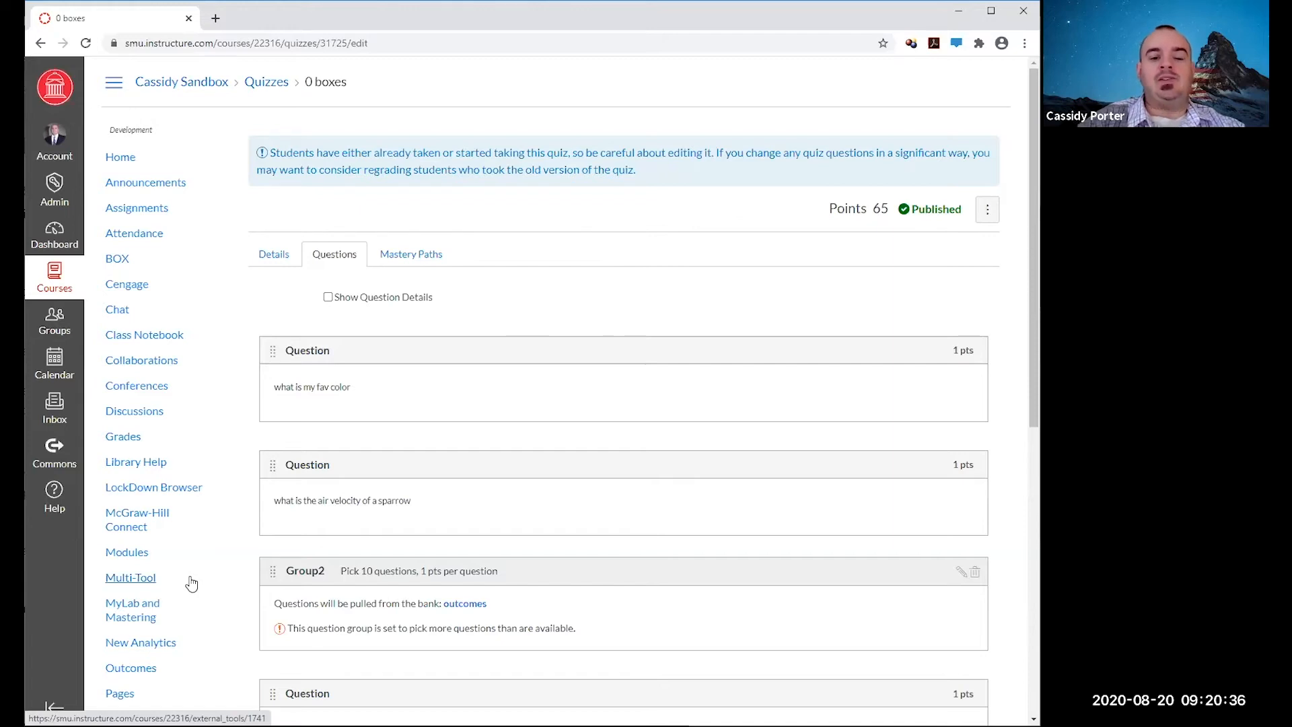
key(alt+Tab)
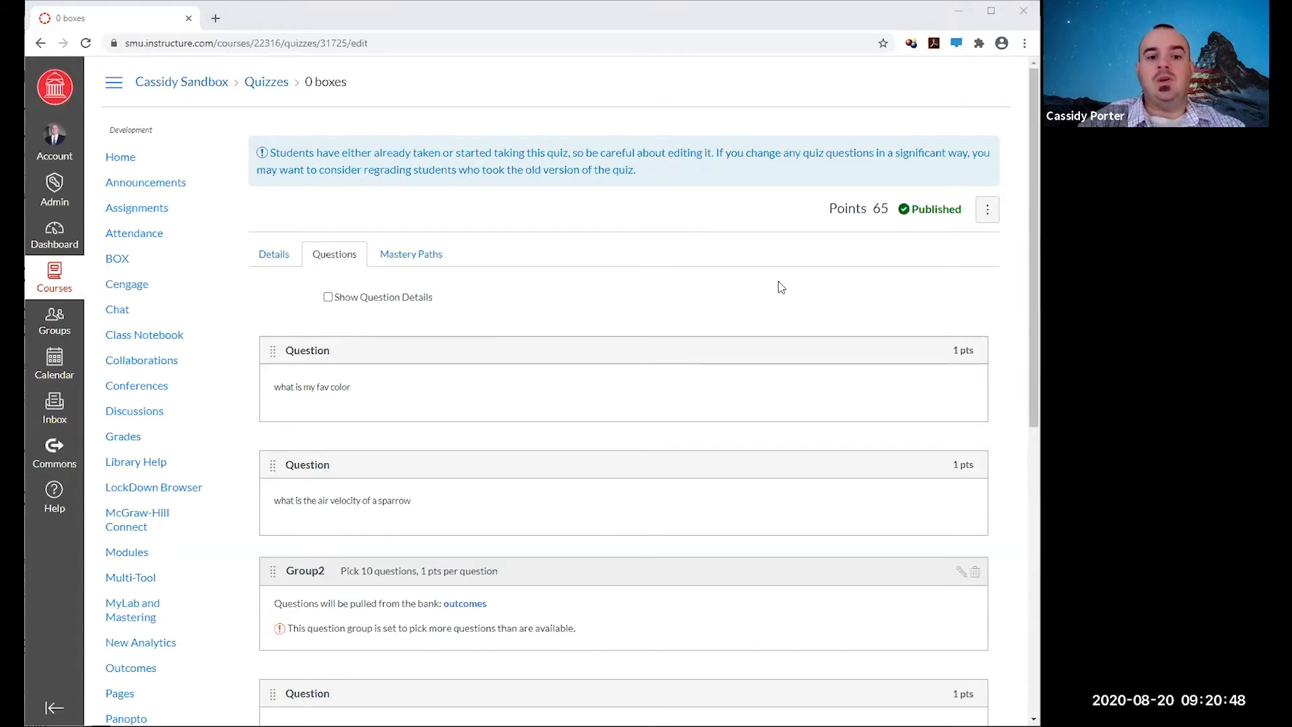
Return to the course quizzes and create a new quiz with the Classic Quizzes engine.
scroll(247, 465, down, 2)
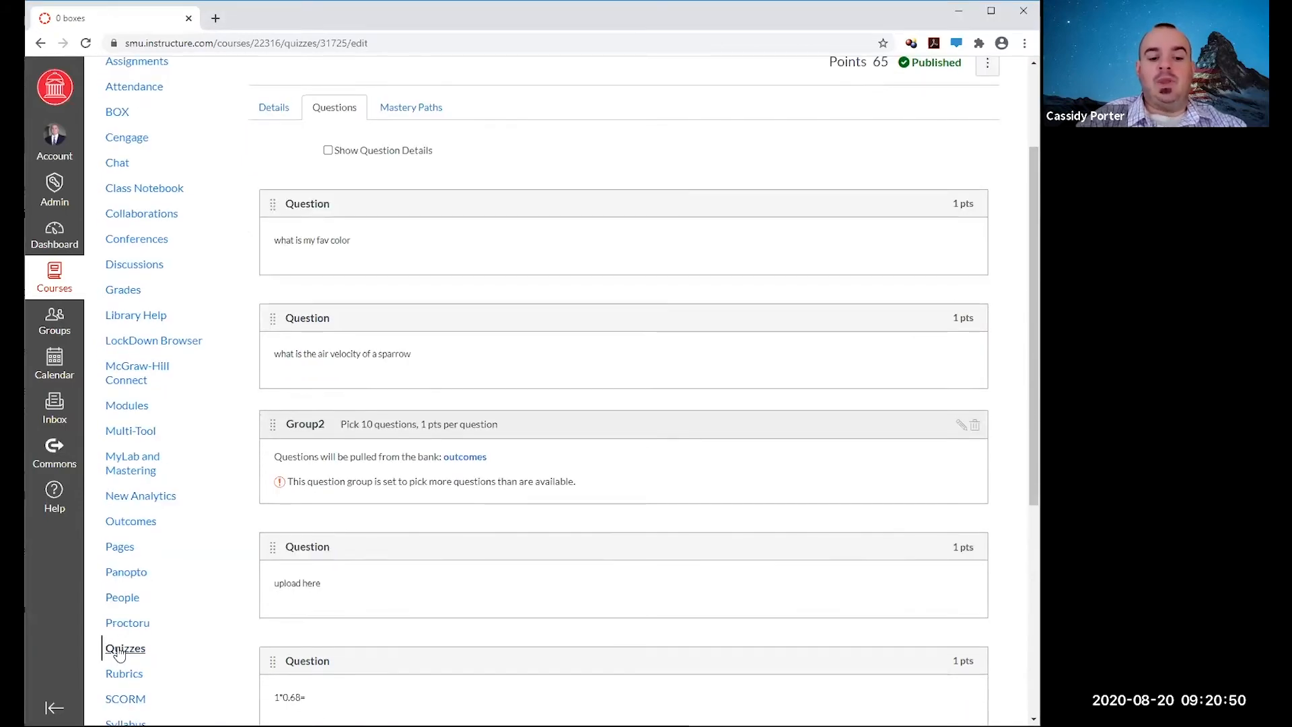
click(119, 651)
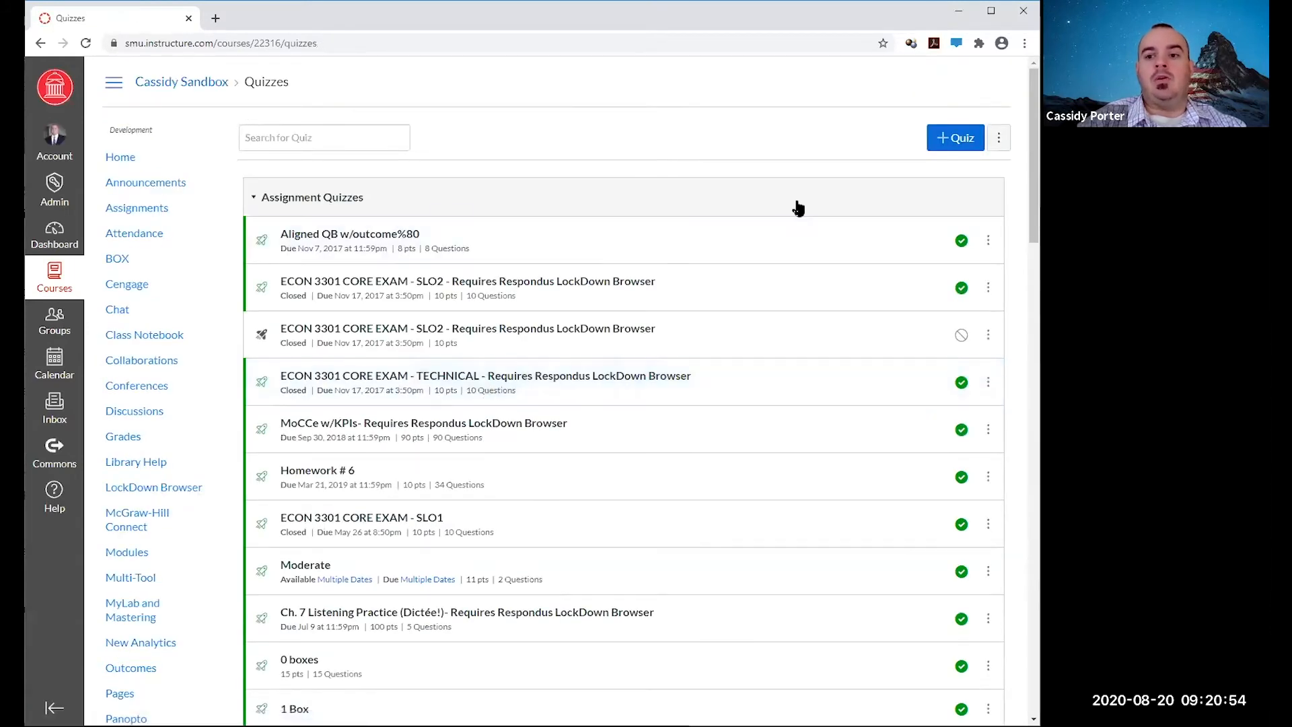
click(942, 142)
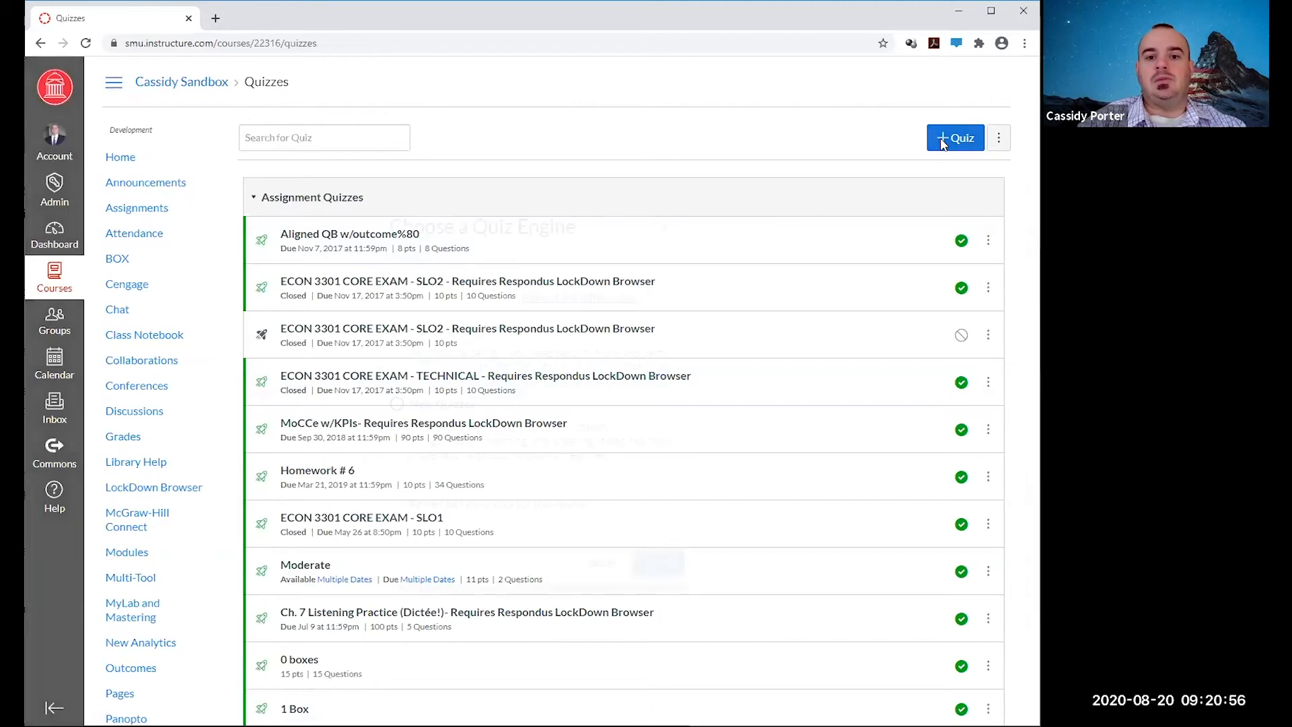
click(397, 332)
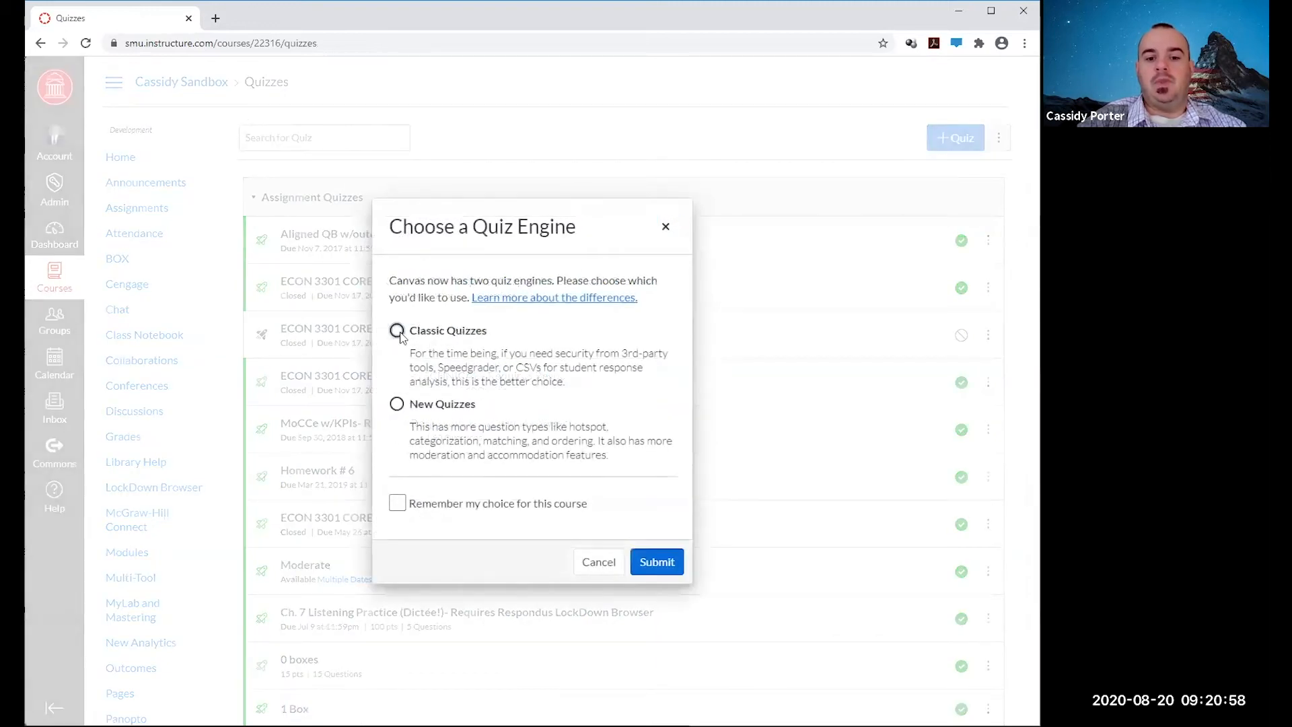
click(663, 563)
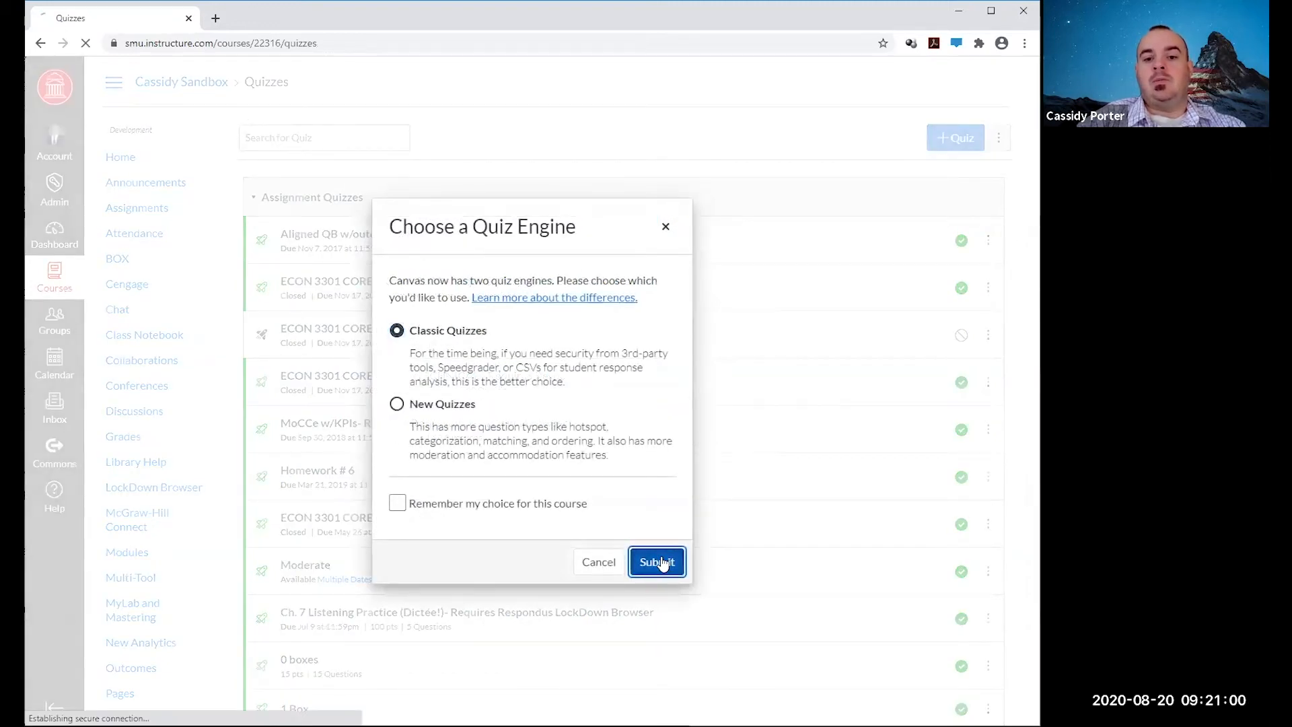
Replace the new quiz's default title with "delete me".
click(407, 235)
text(delete)
key(BackSpace)
key(BackSpace)
key(BackSpace)
key(BackSpace)
key(BackSpace)
key(BackSpace)
key(BackSpace)
key(BackSpace)
key(BackSpace)
key(BackSpace)
key(BackSpace)
key(BackSpace)
key(BackSpace)
key(BackSpace)
key(BackSpace)
key(BackSpace)
key(BackSpace)
key(BackSpace)
key(BackSpace)
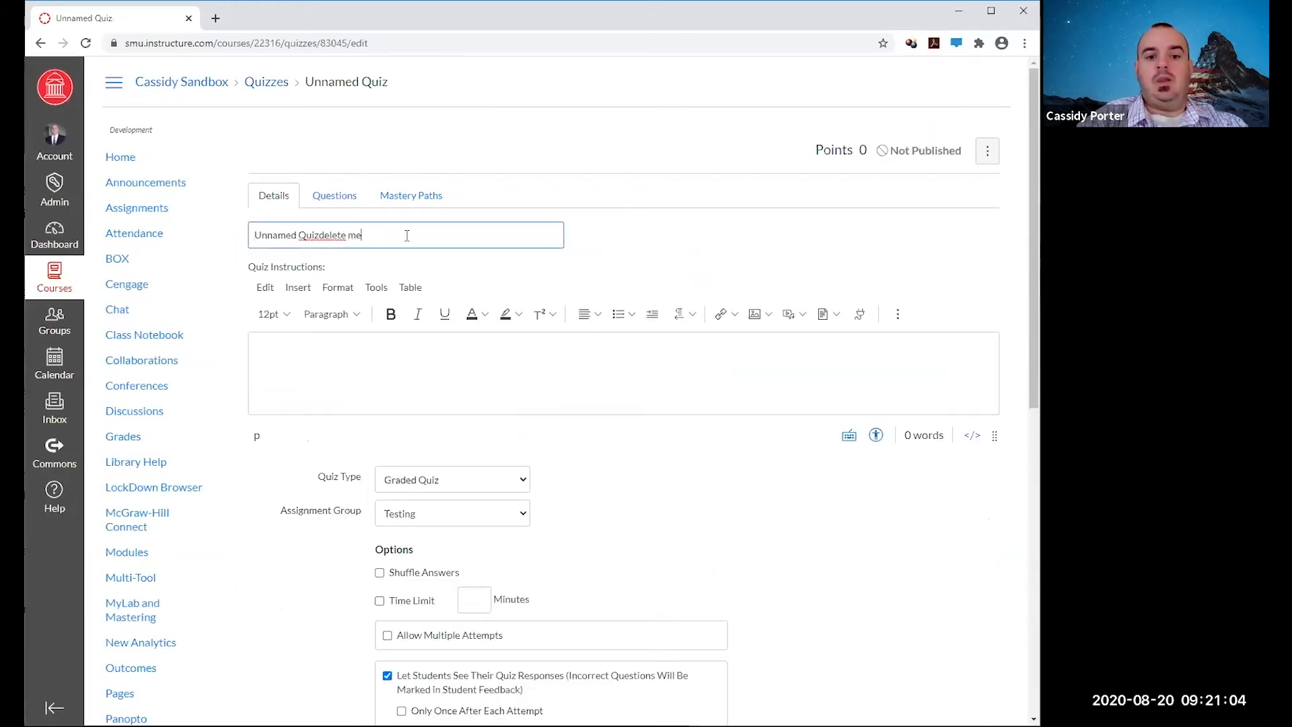
text(delete me)
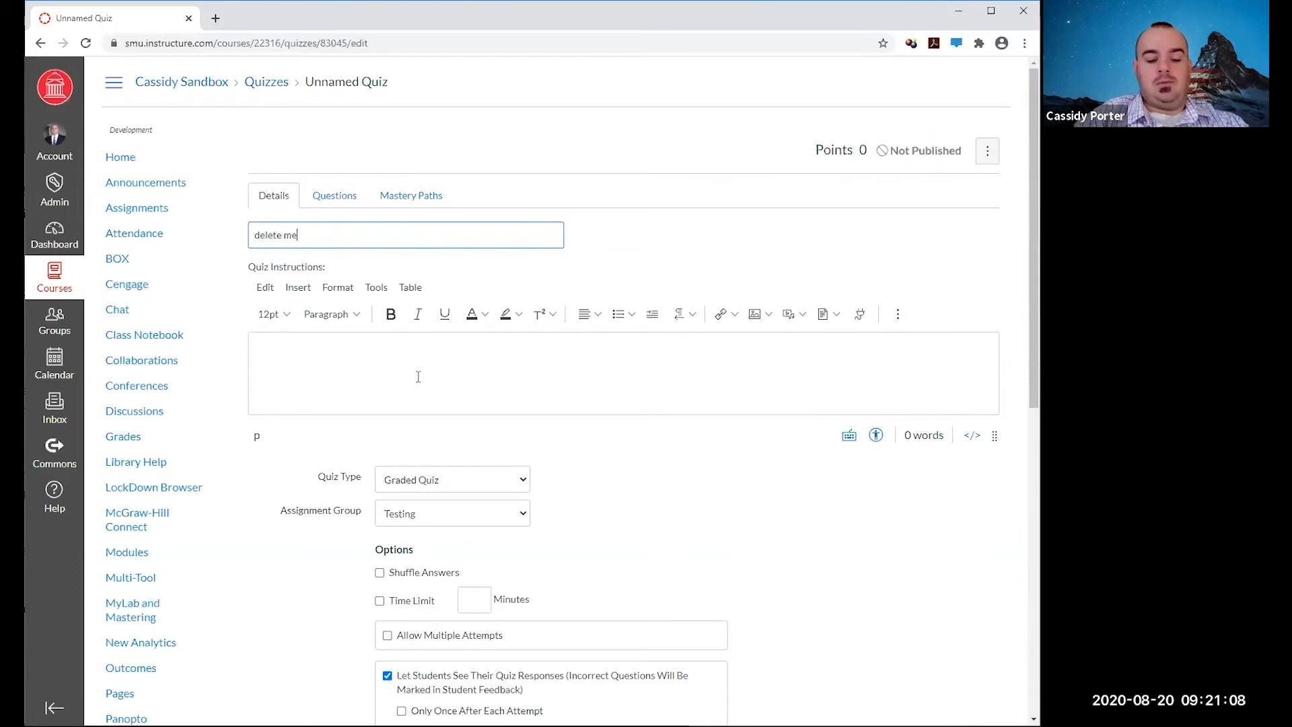
Enter "delete" as the quiz instructions and look over the quiz's options.
click(418, 377)
text(delete)
scroll(438, 407, down, 1)
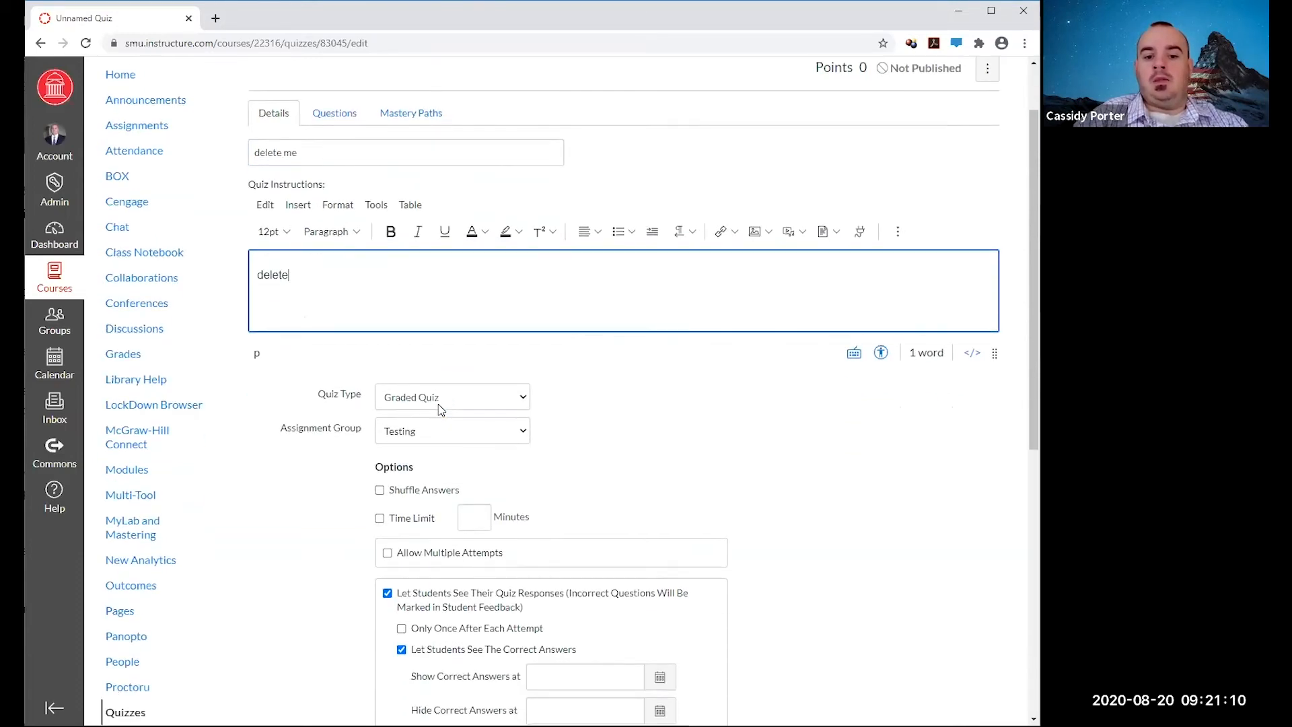
scroll(549, 505, down, 3)
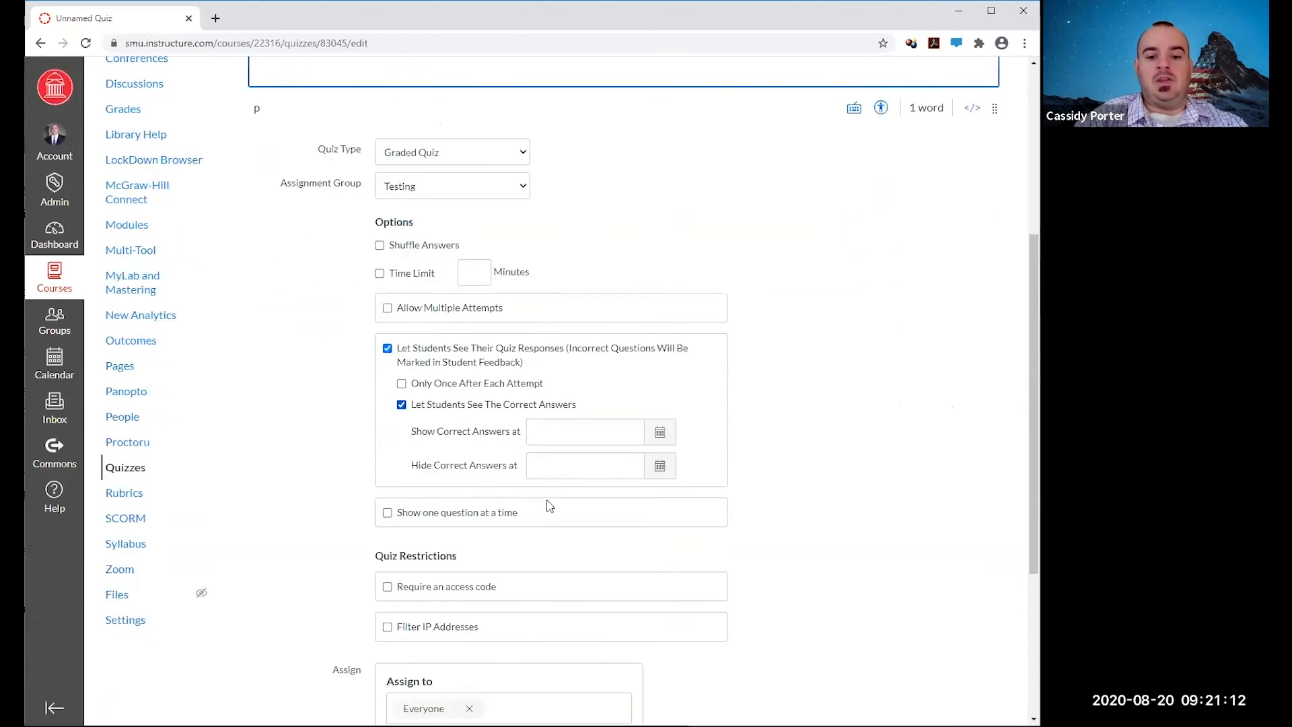
scroll(548, 504, down, 3)
scroll(405, 214, up, 7)
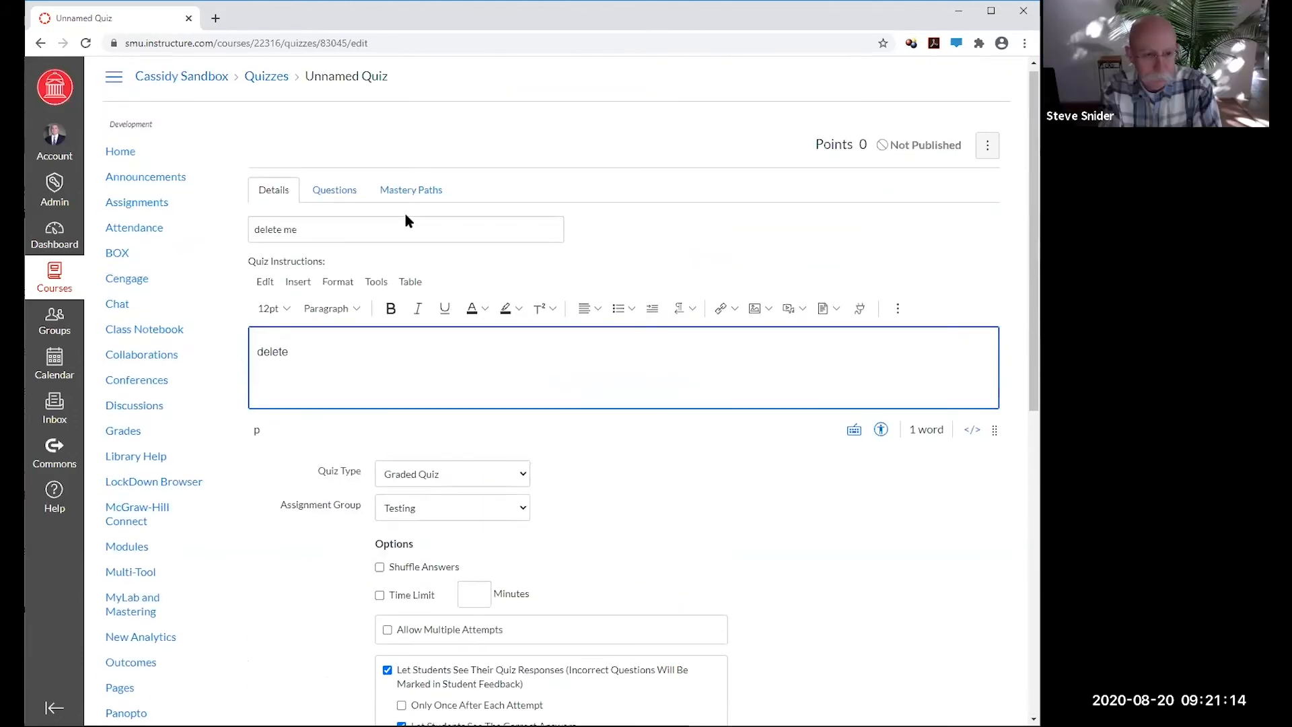
Find existing questions for the quiz, add all those listed from the Chapter 4 bank without a group, and look over them.
click(336, 189)
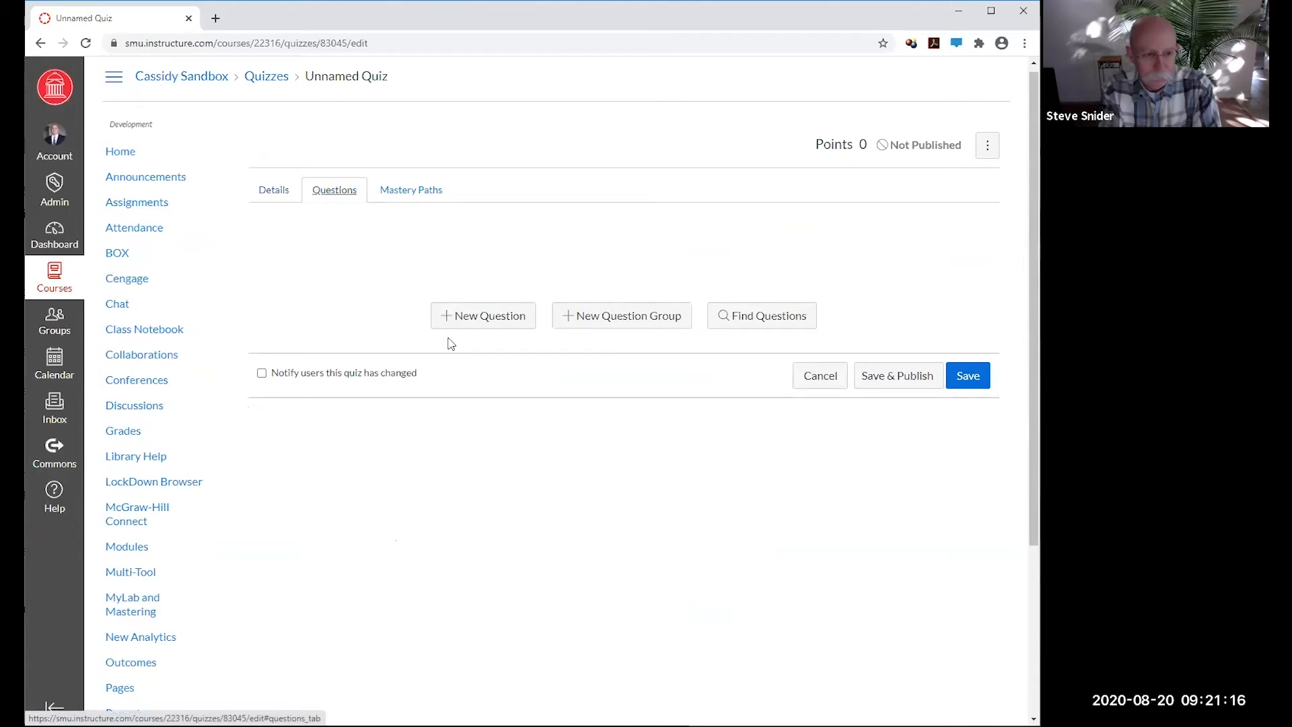
click(757, 317)
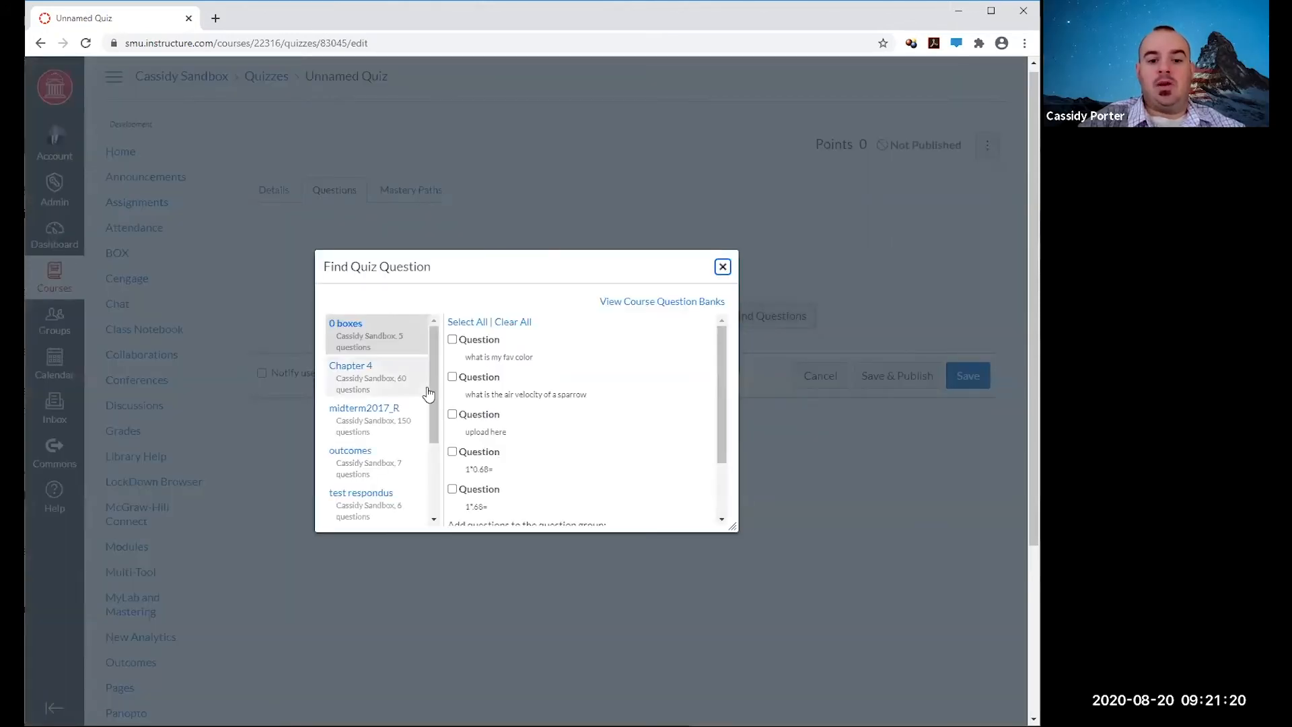
click(363, 368)
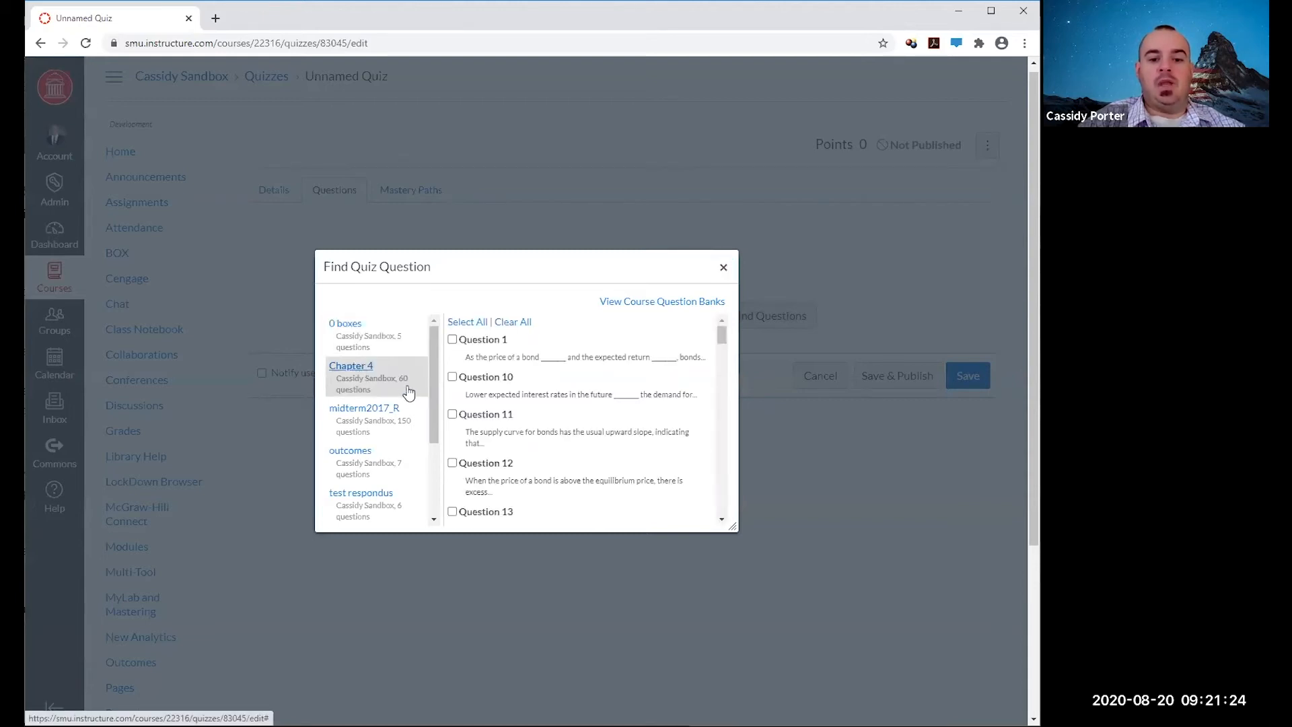
click(467, 322)
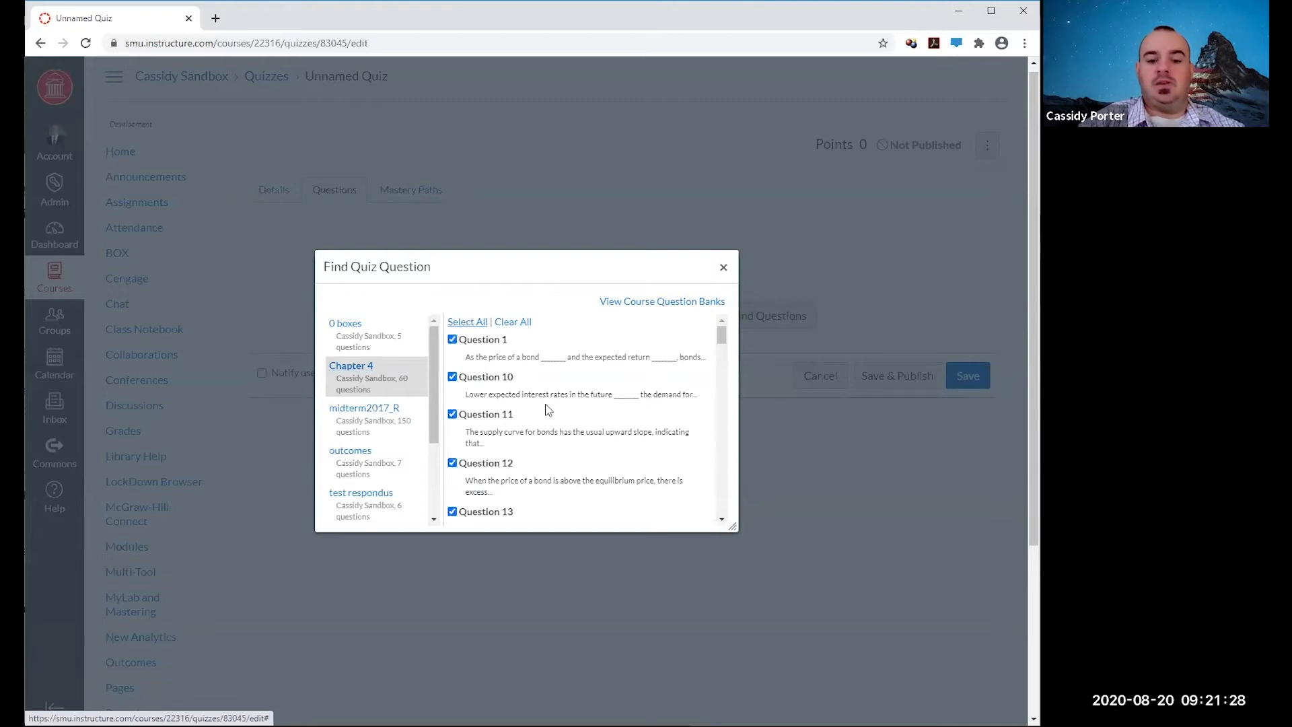
scroll(550, 407, down, 20)
scroll(549, 407, down, 2)
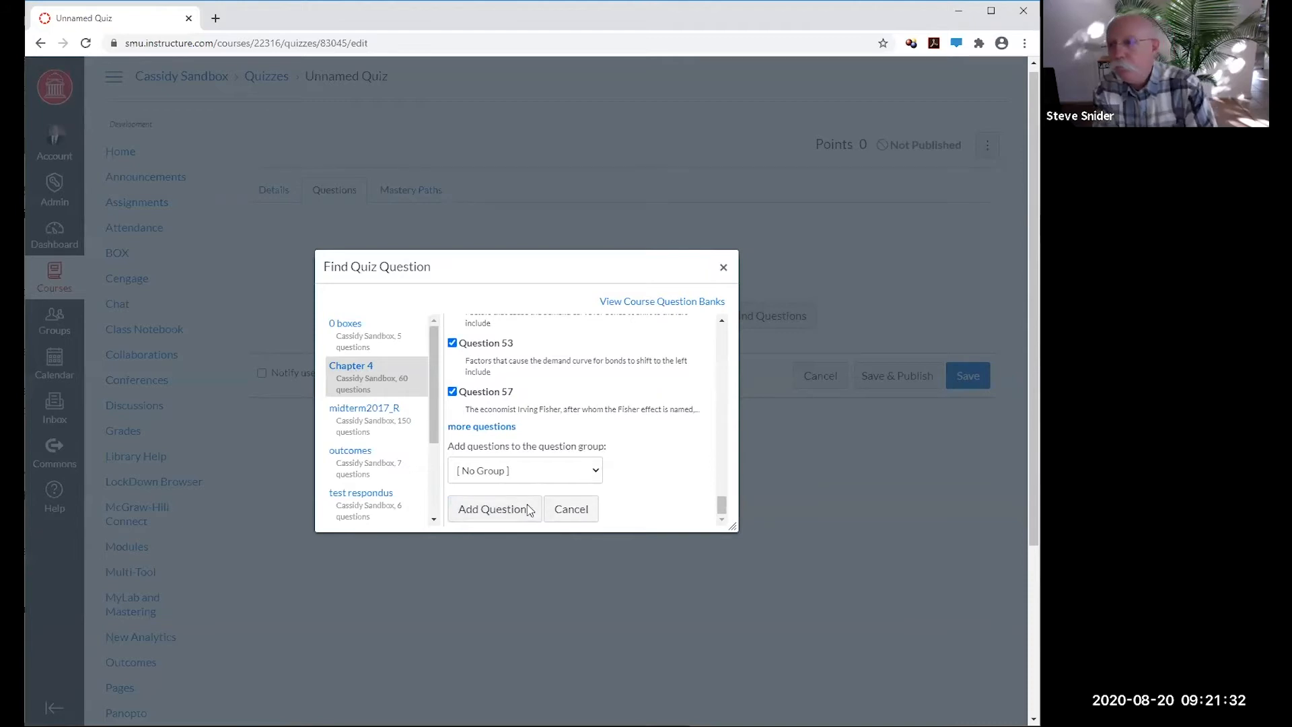
click(509, 515)
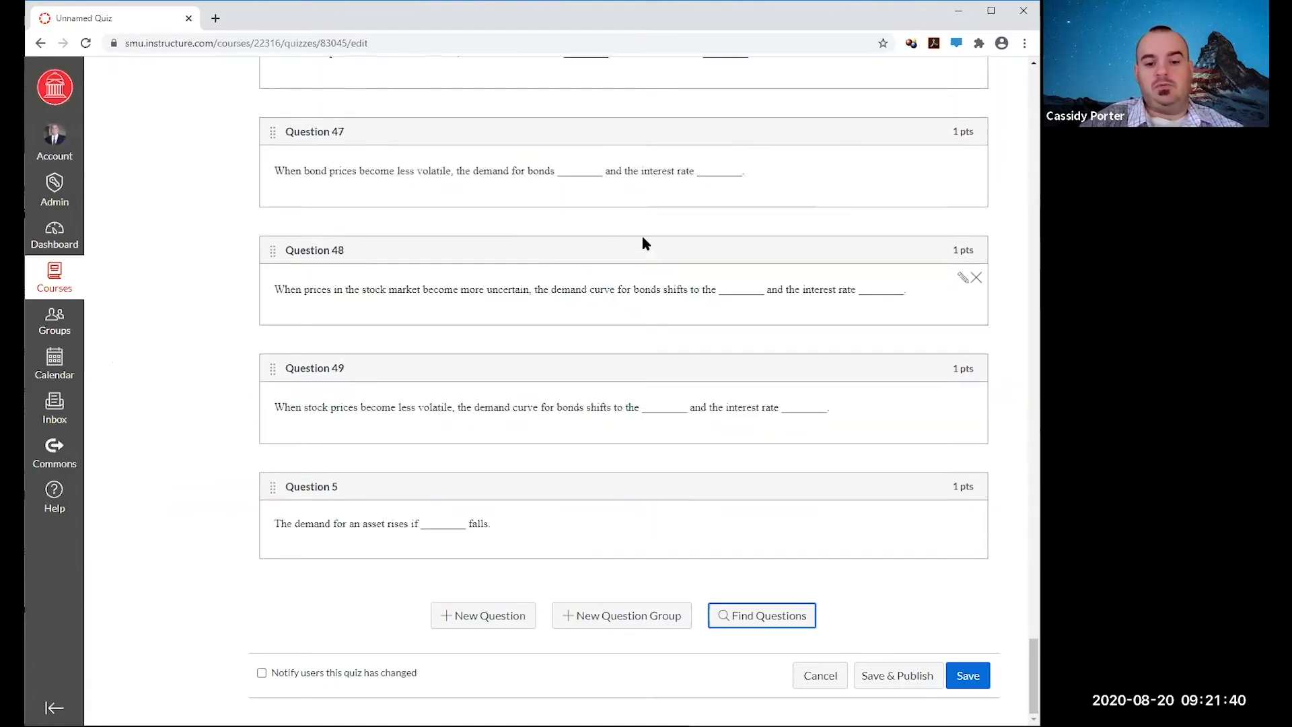
scroll(660, 183, up, 10)
scroll(659, 183, up, 20)
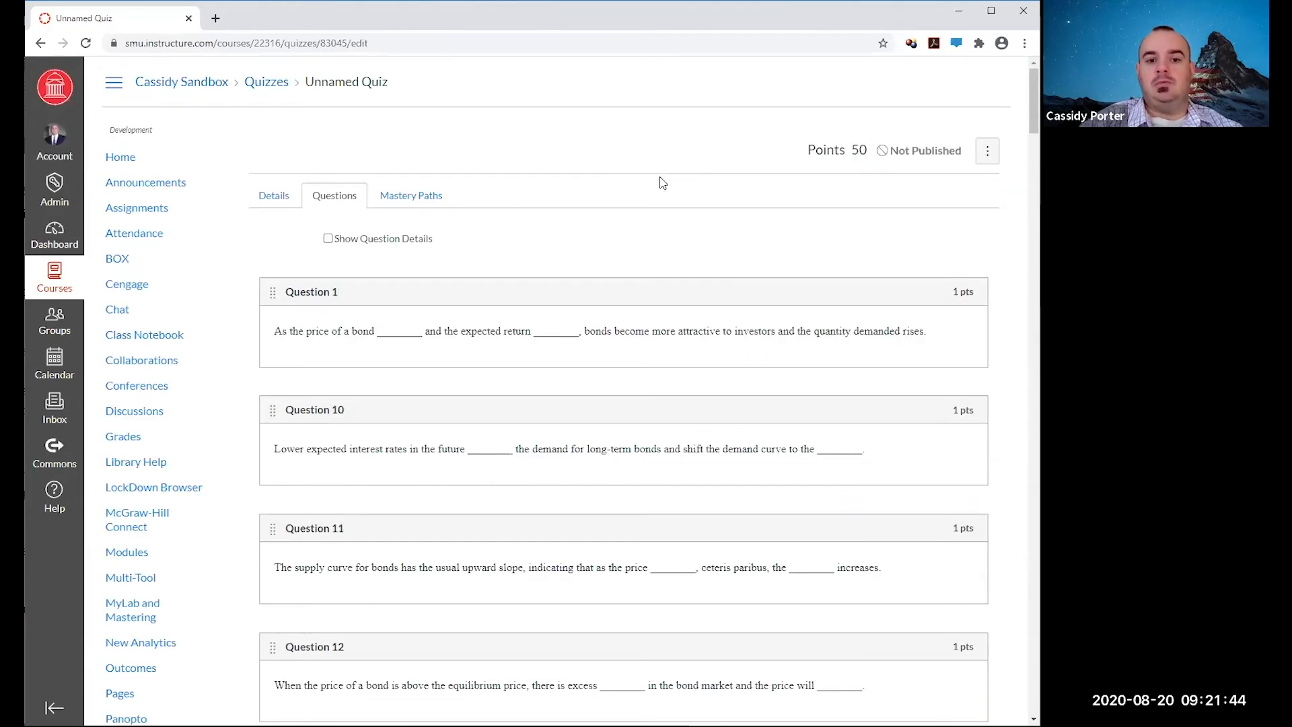
scroll(660, 183, down, 20)
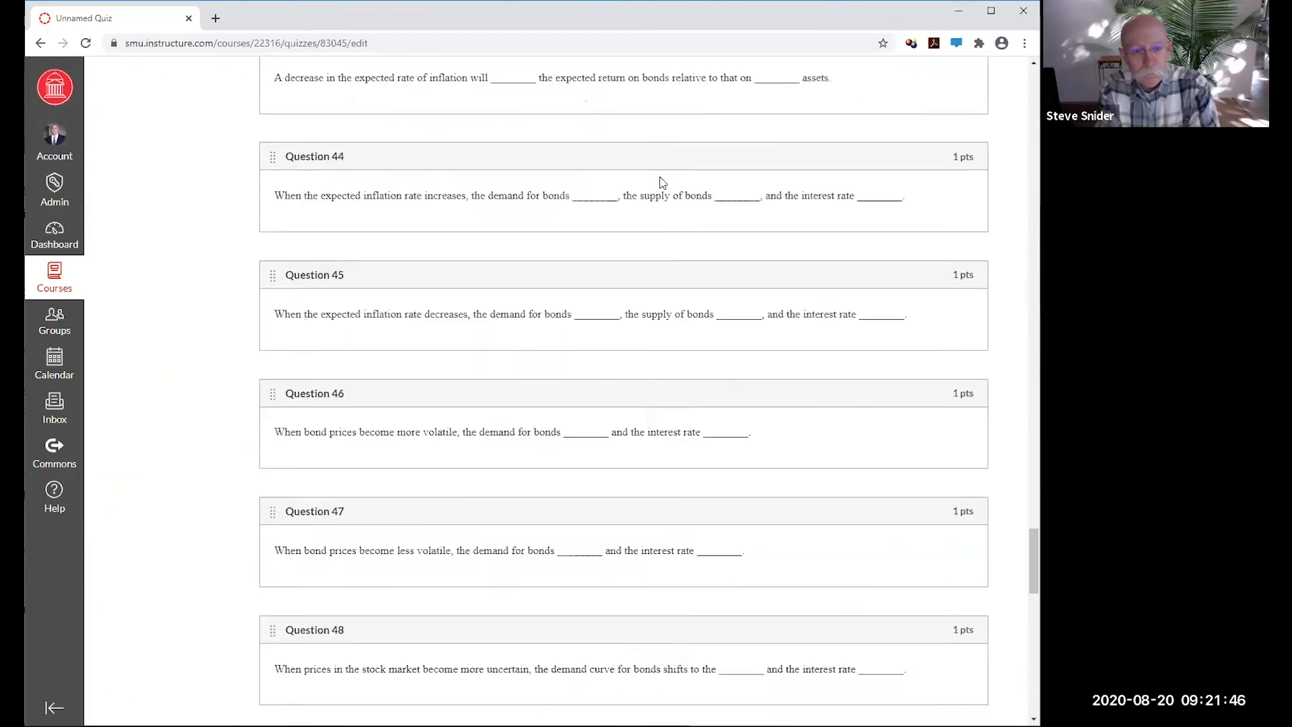
Save the "delete me" quiz, look over its summary and return to the course's quiz list.
click(962, 681)
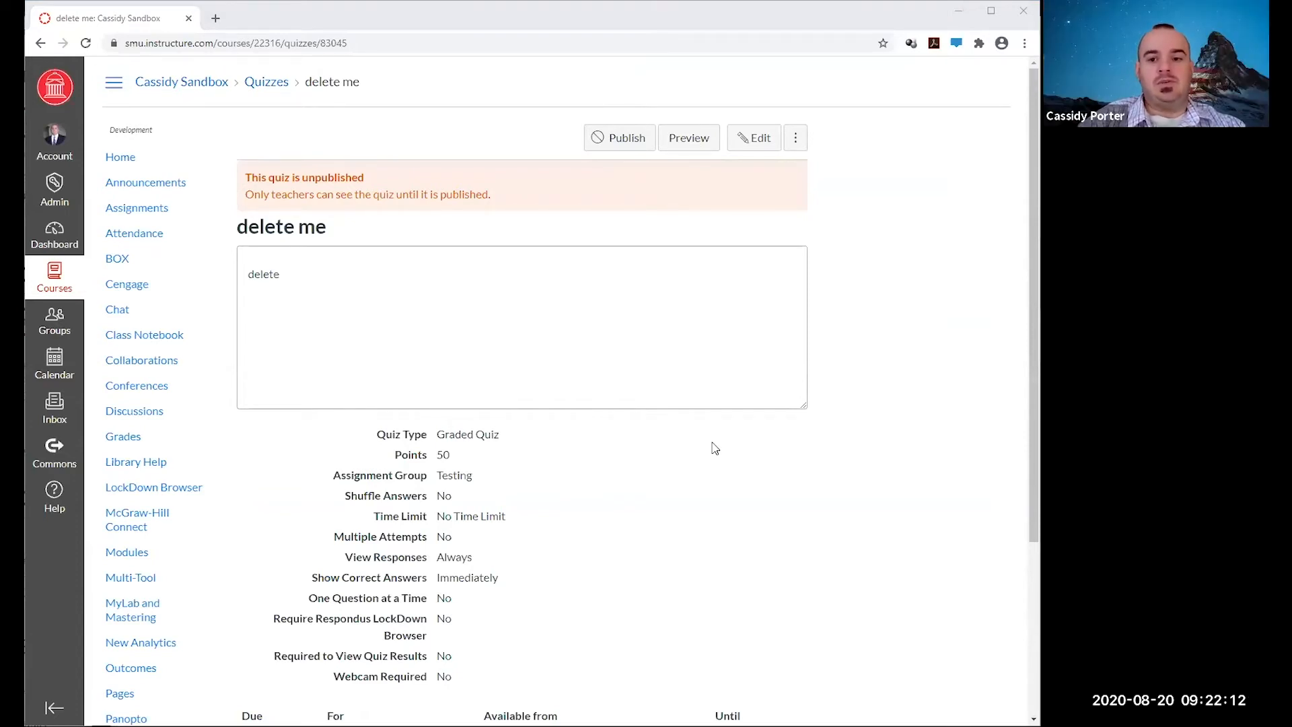
scroll(715, 449, down, 3)
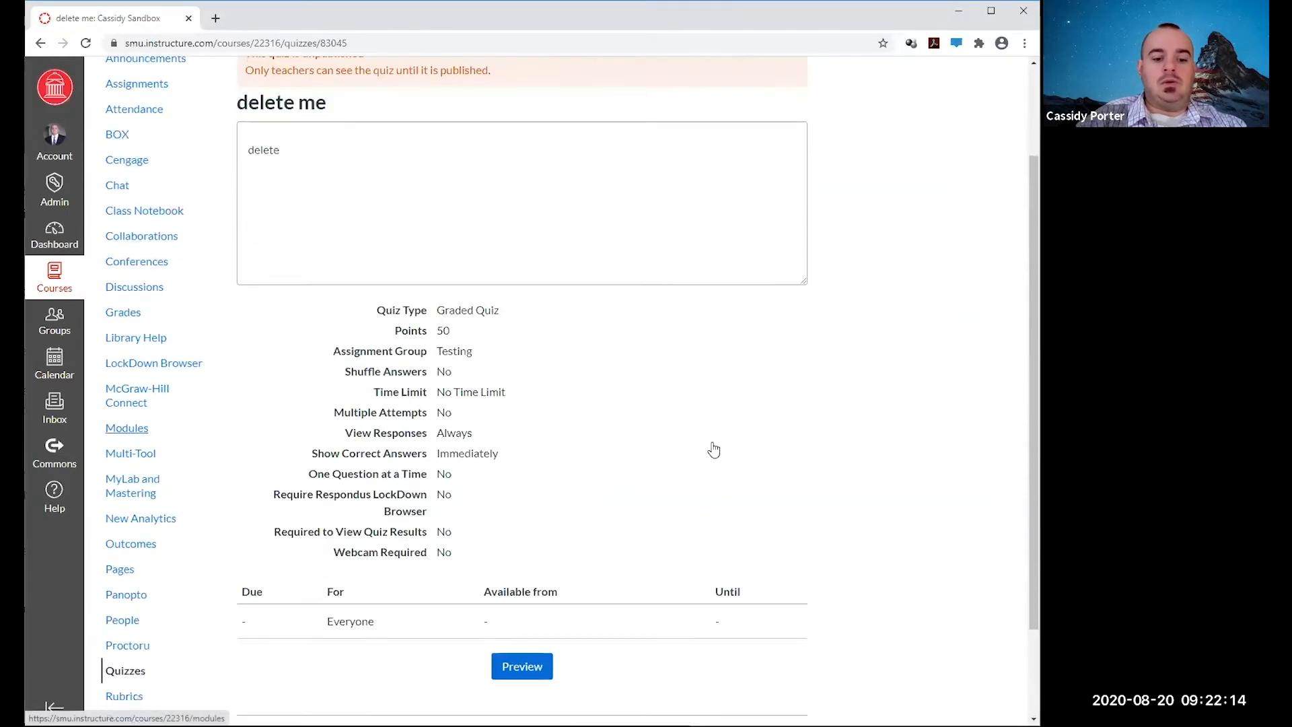
click(126, 583)
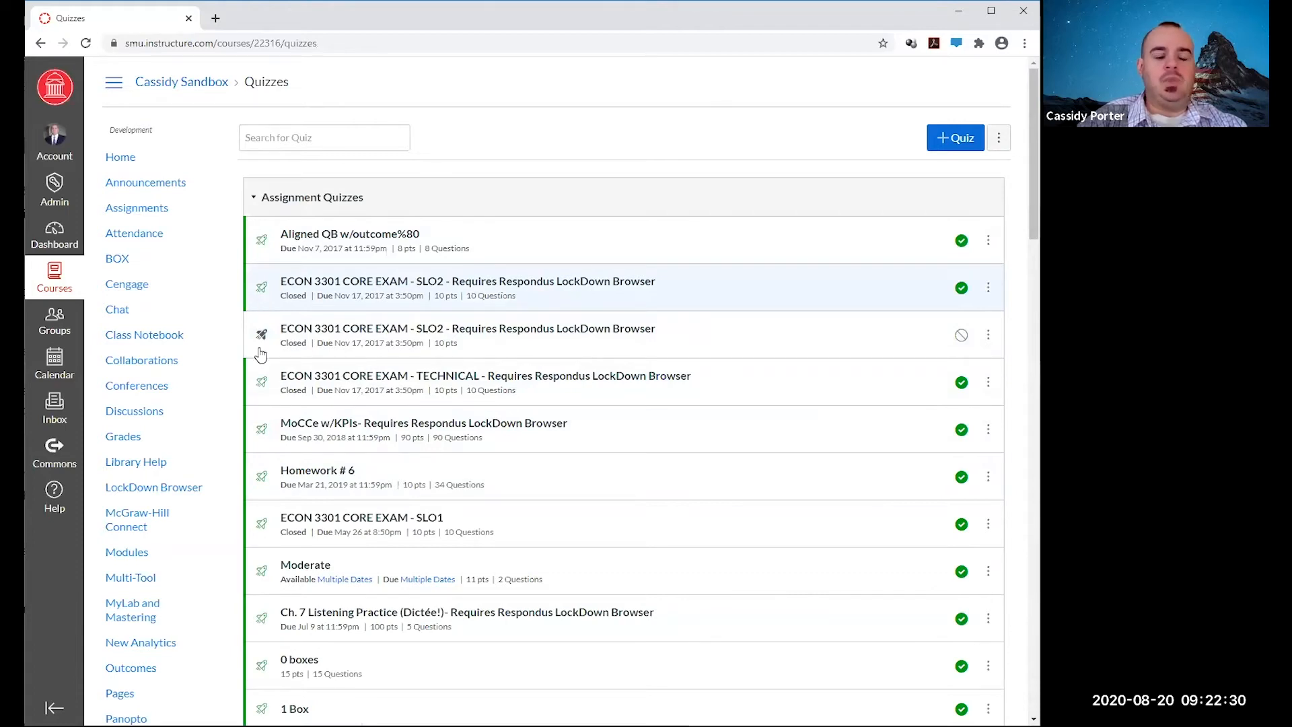
Open the item banks from the unpublished ECON 3301 CORE EXAM - SLO2 quiz and check the form for creating a new bank.
click(423, 330)
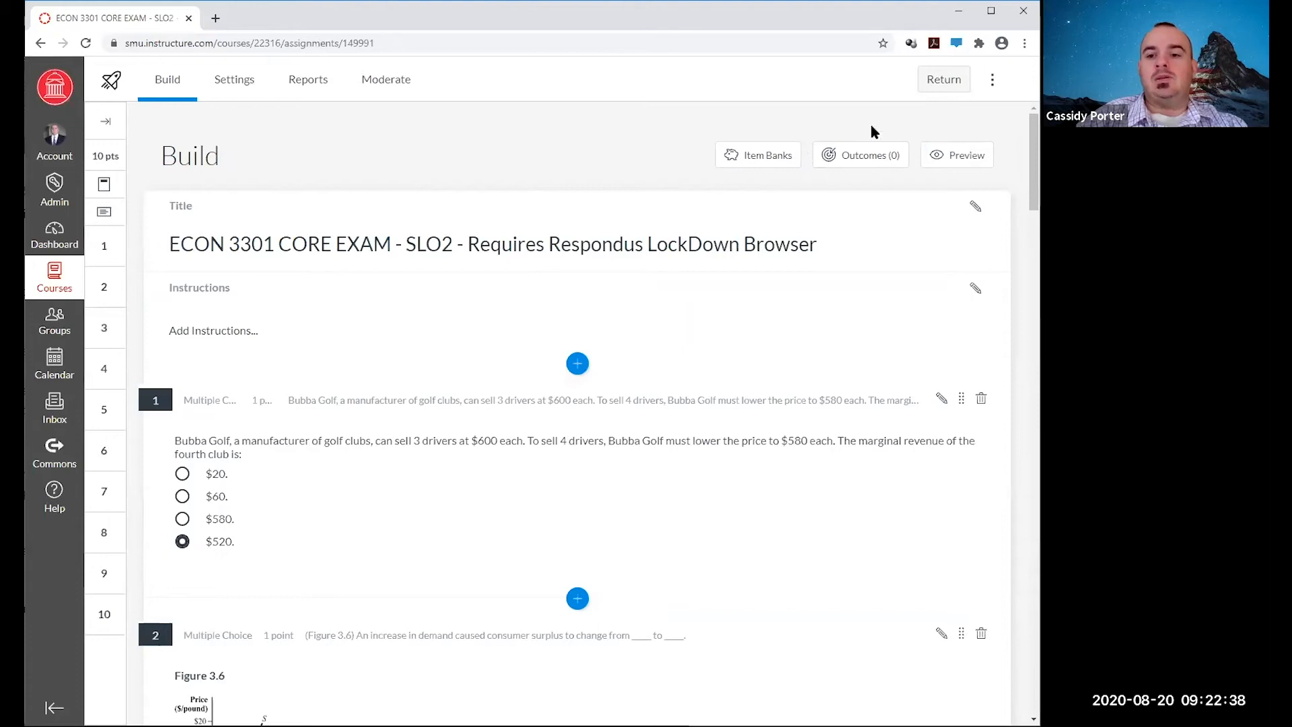
click(997, 81)
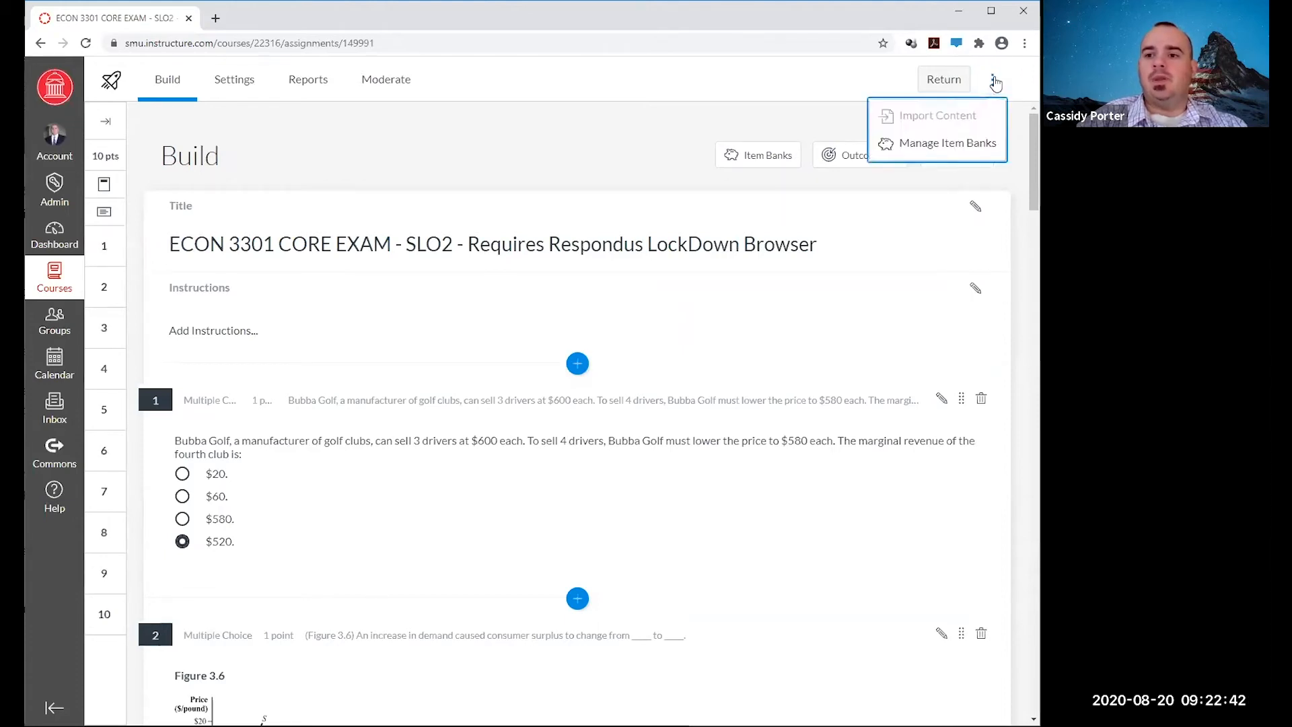
click(959, 145)
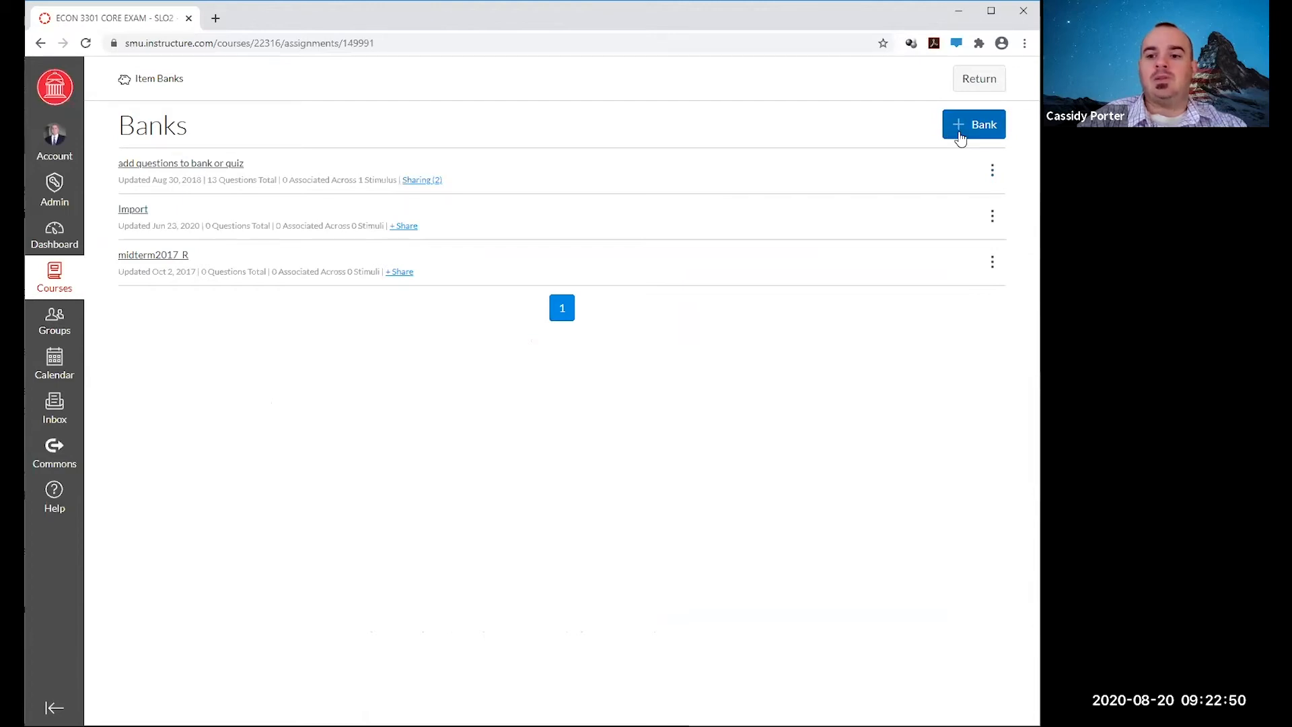
click(960, 138)
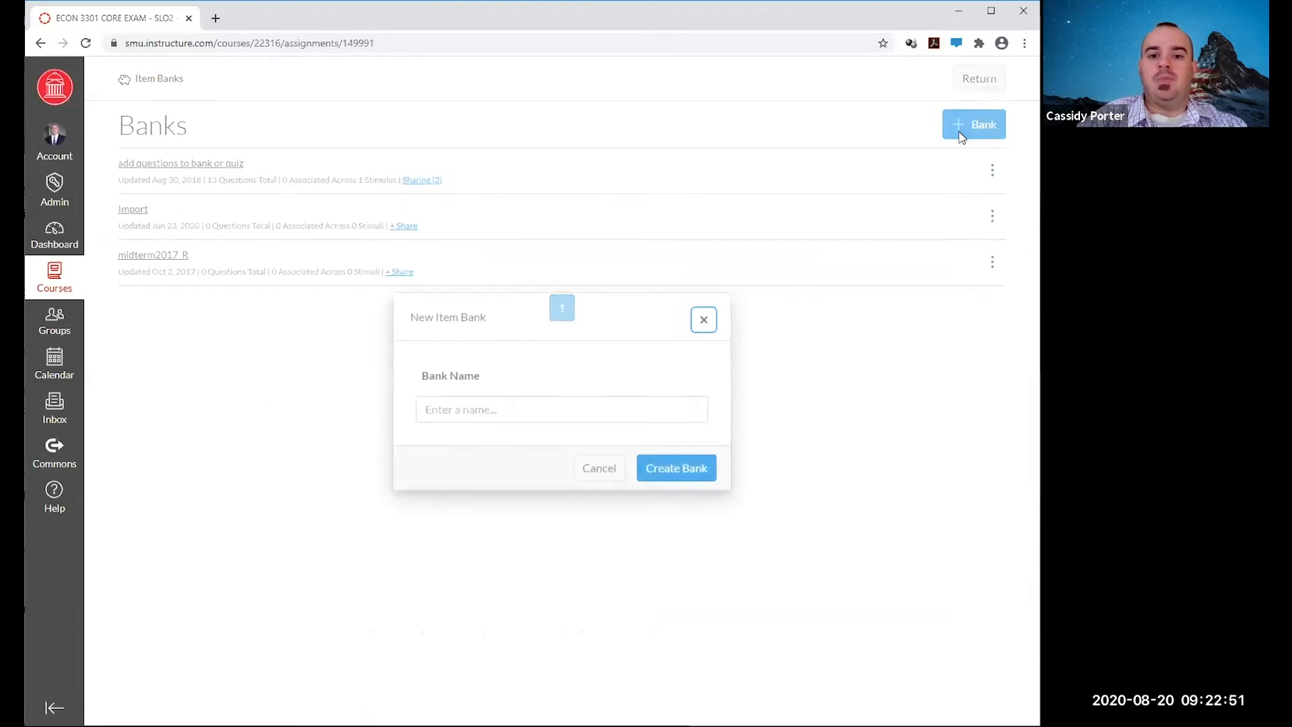
click(592, 478)
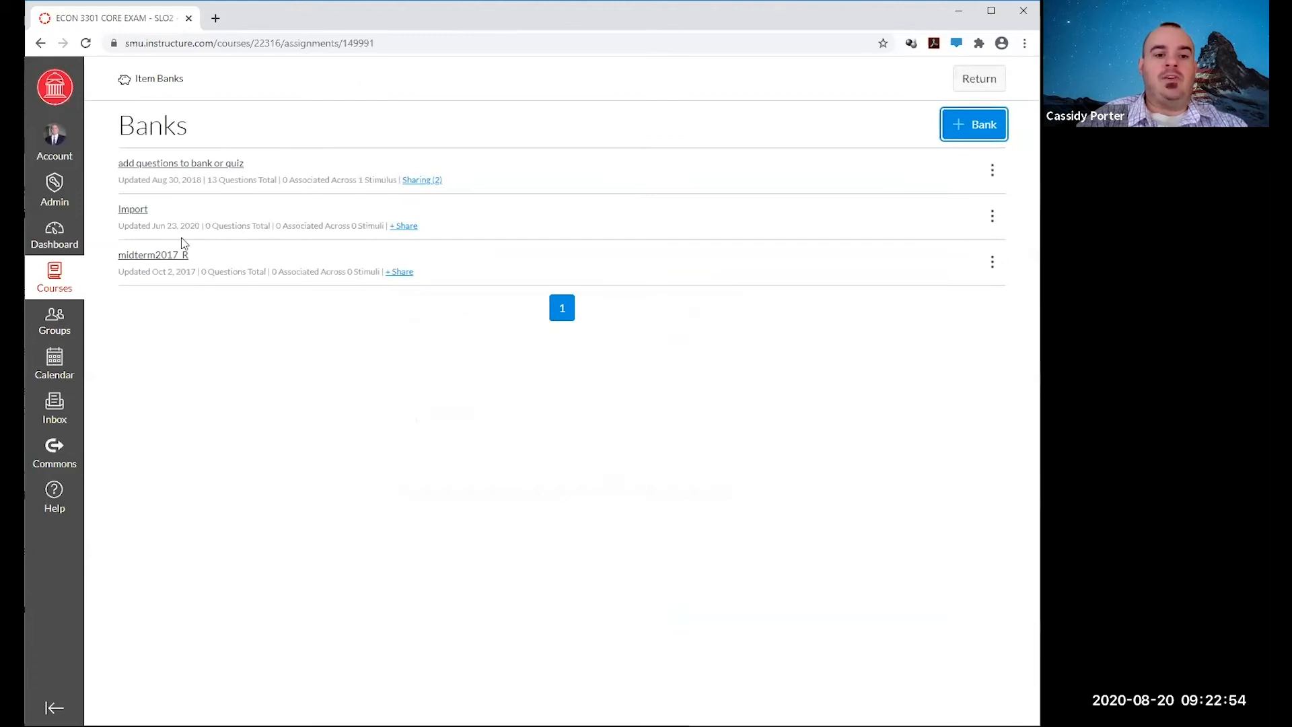
Open the Import bank, check the item types that can be added, and open its content import dialog.
click(139, 214)
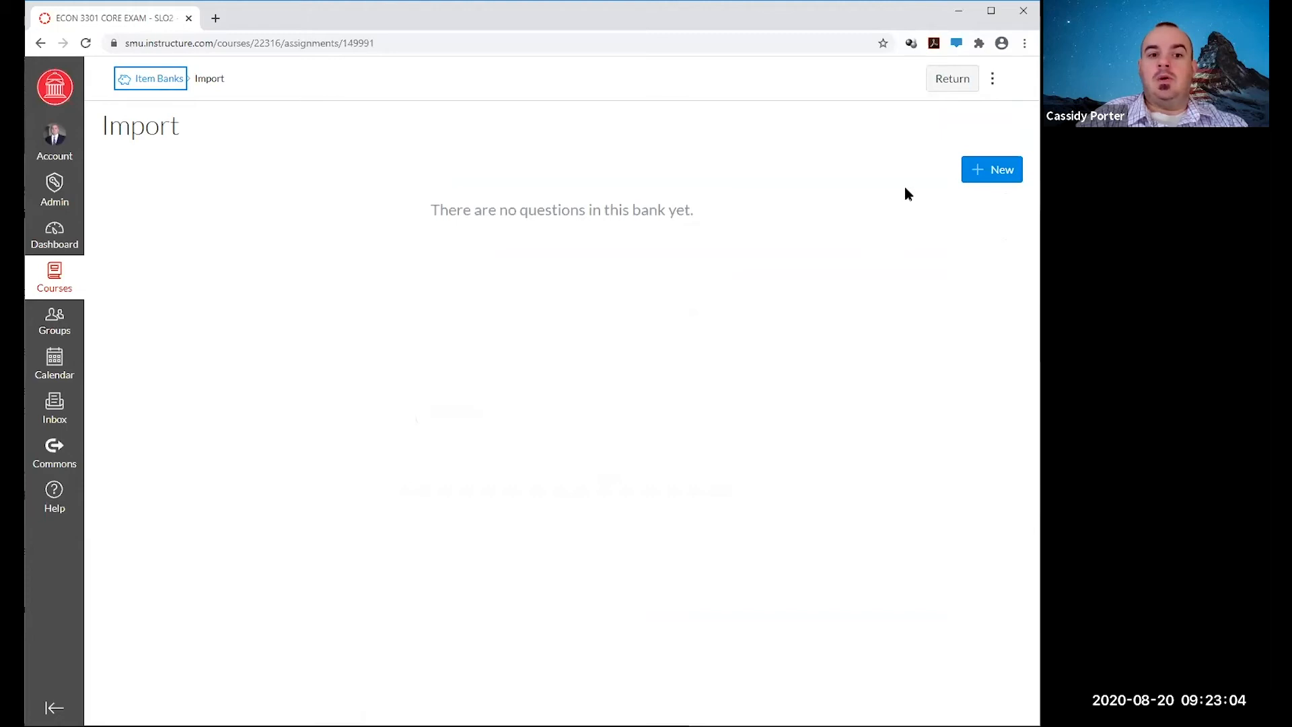
click(966, 172)
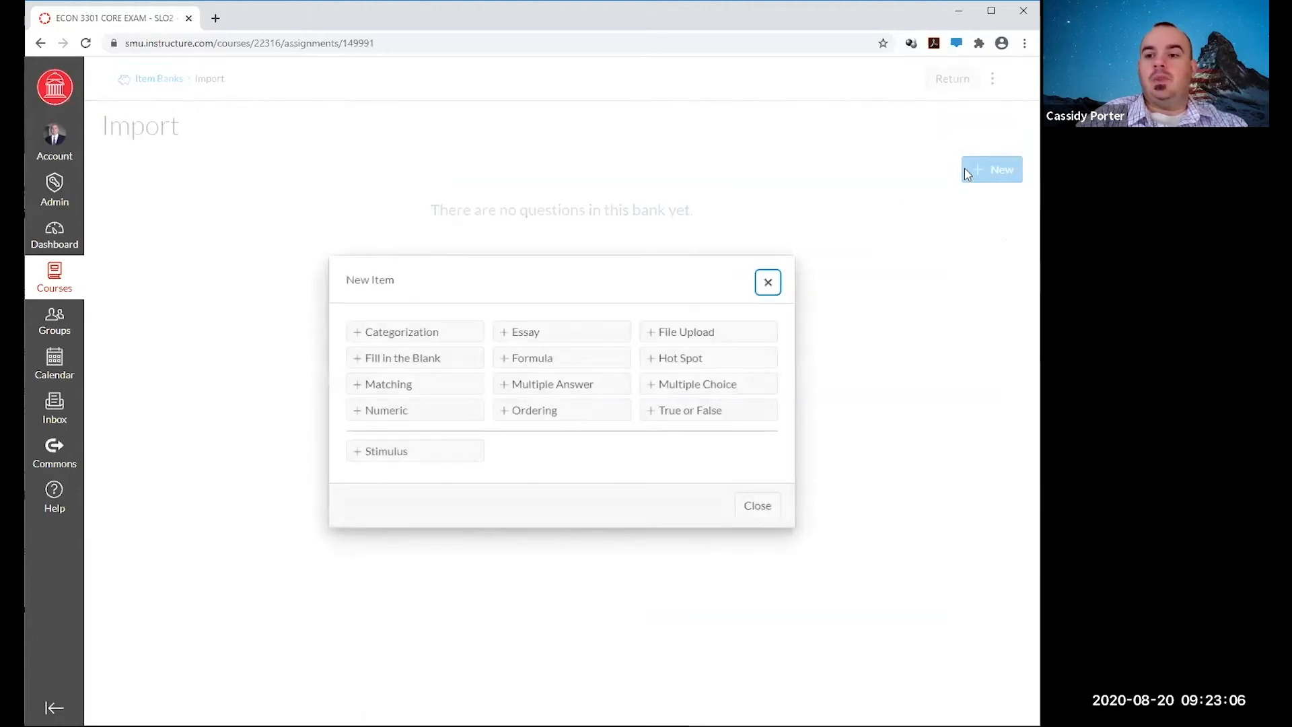
click(767, 282)
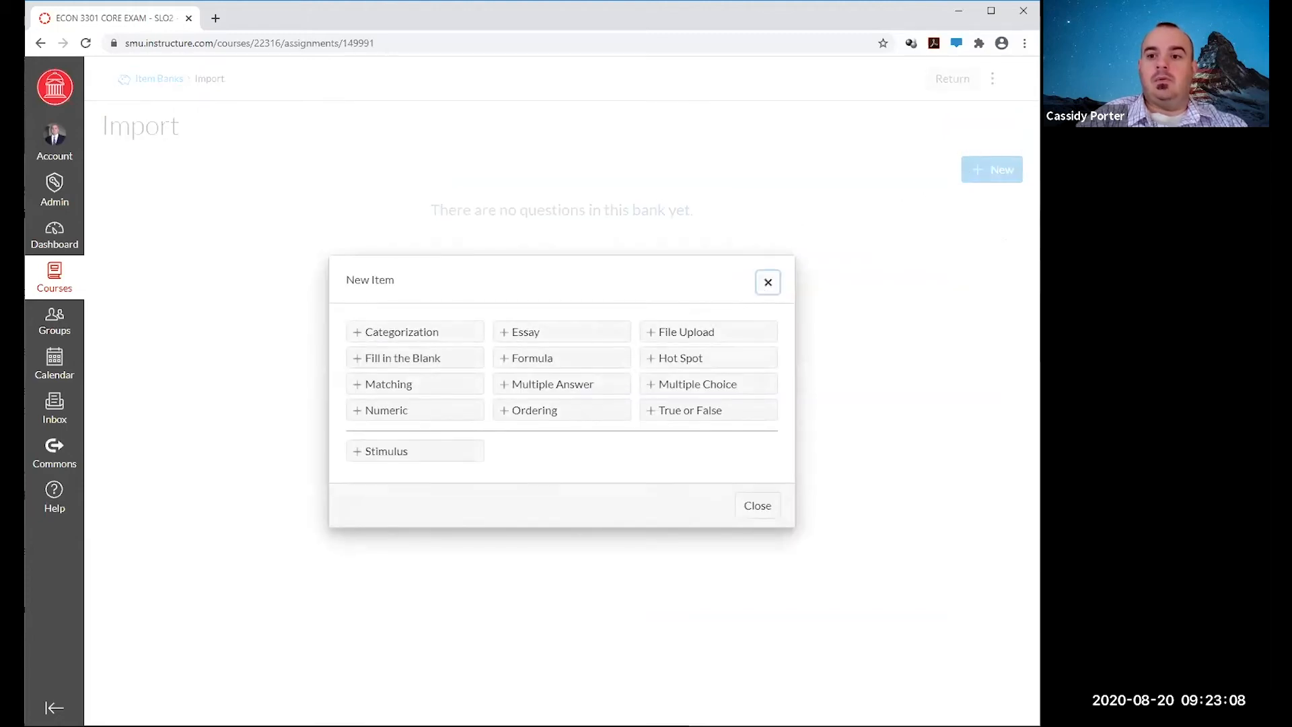
click(993, 81)
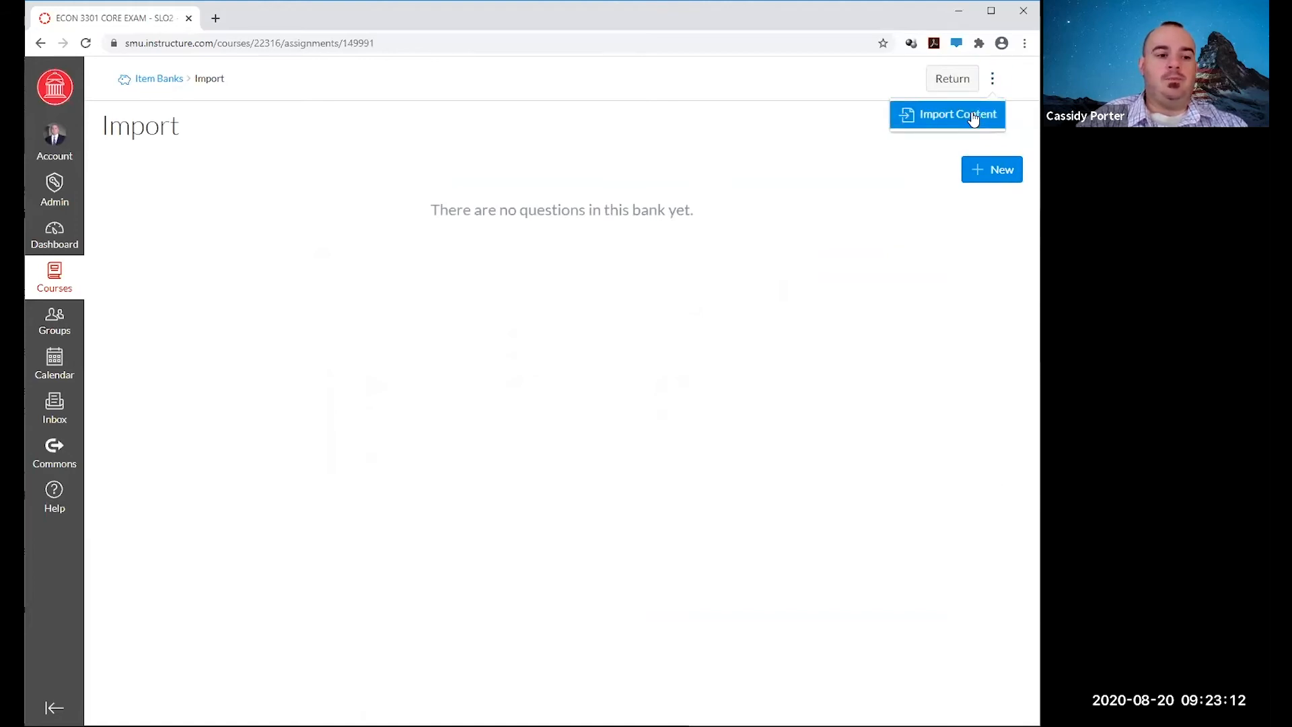
click(972, 114)
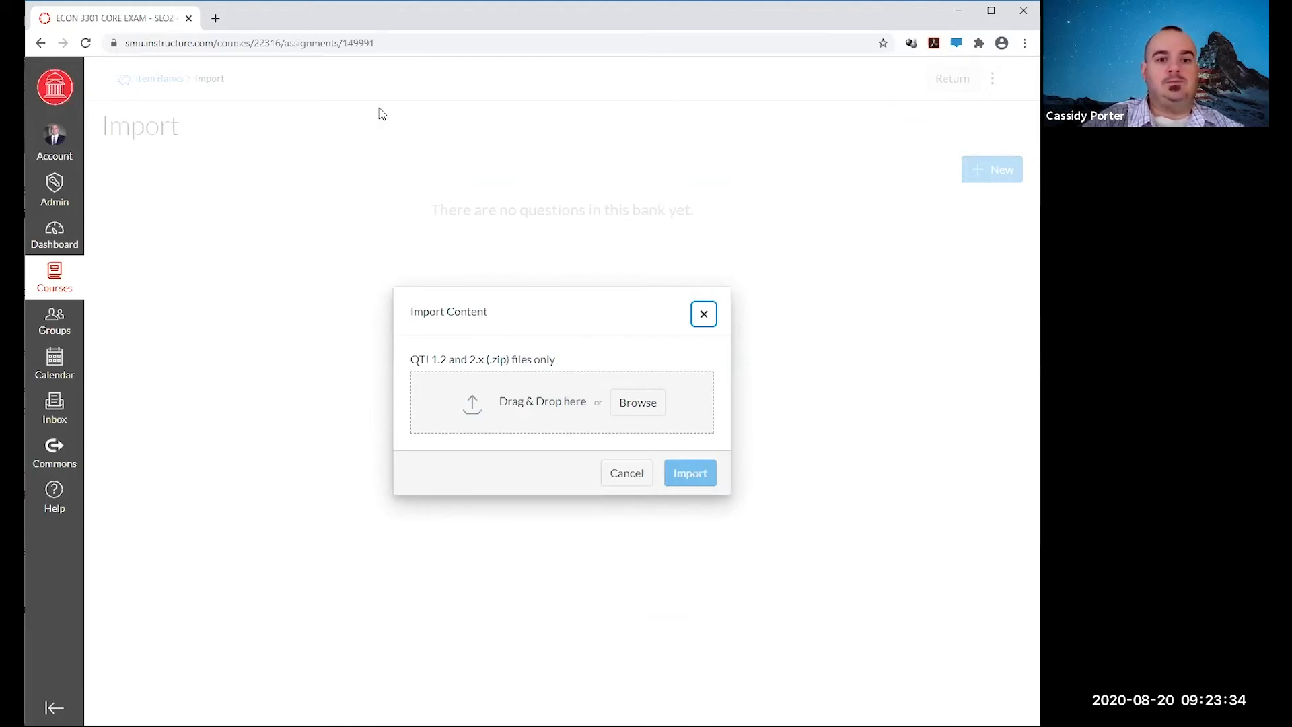
Open the course page smu.instructure.com/courses/22316 in a second browser tab.
click(216, 20)
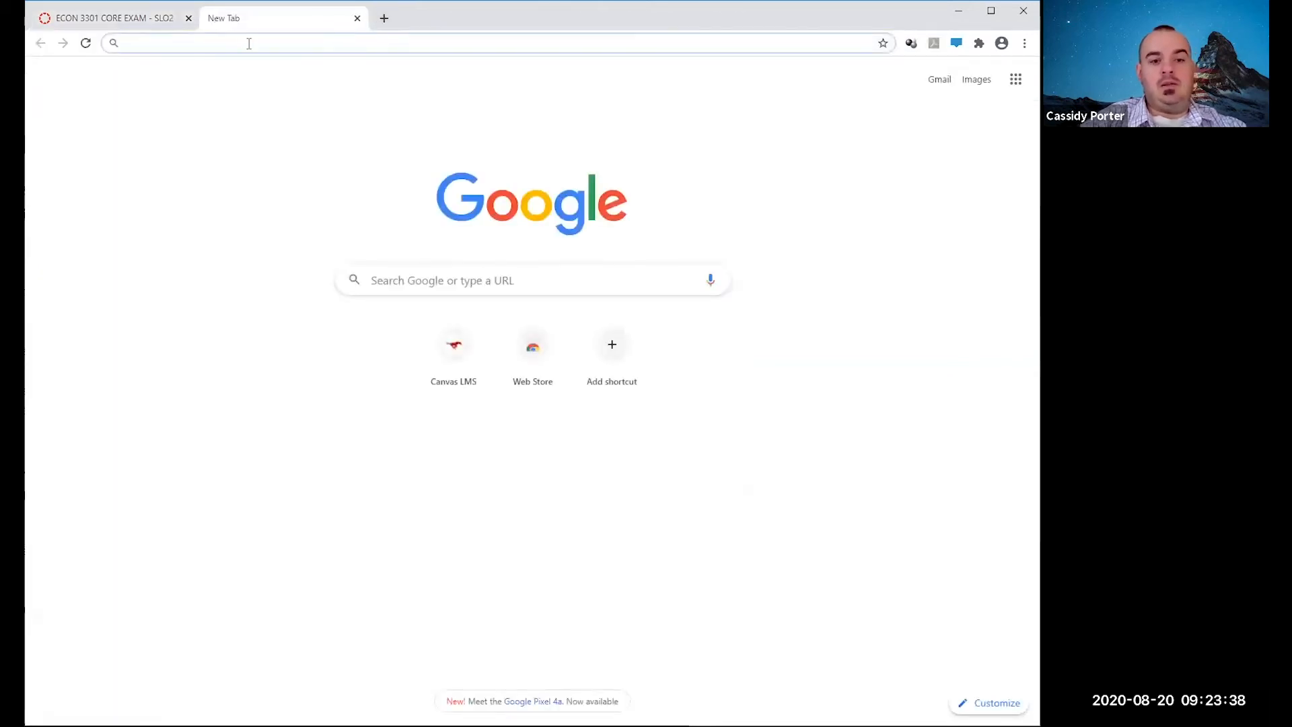
key(alt+Tab)
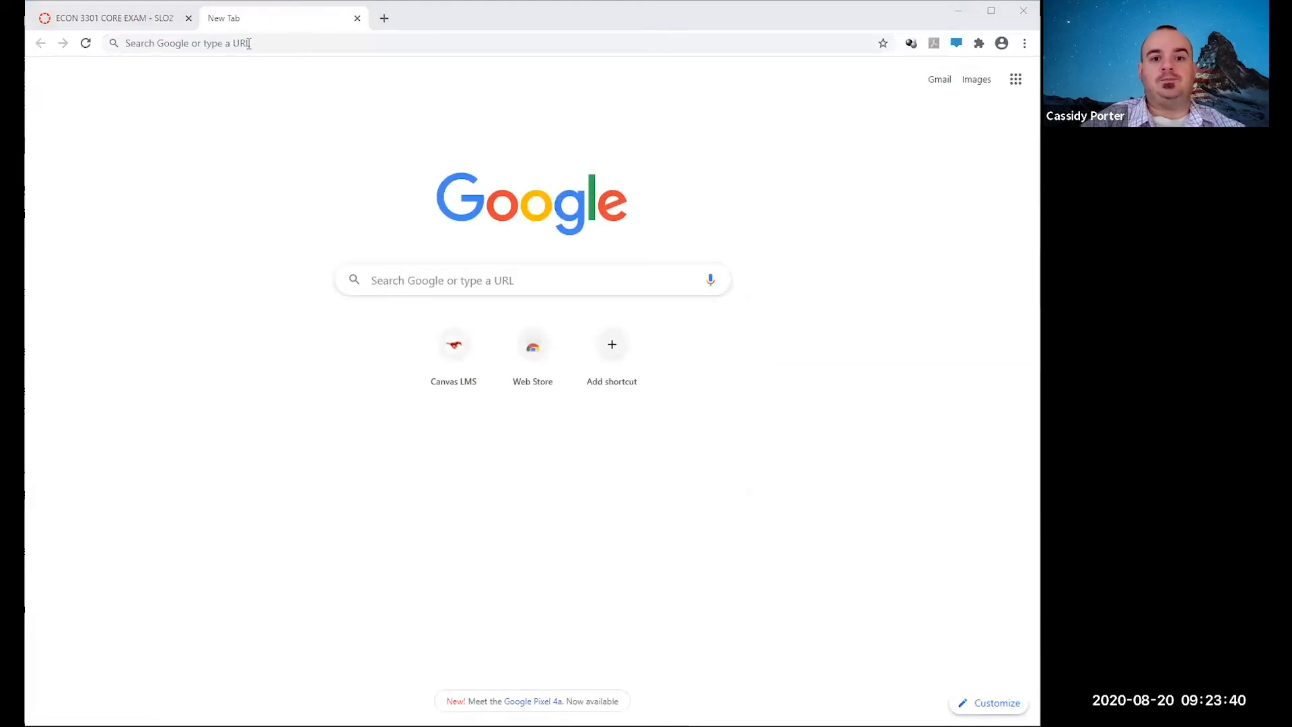
key(alt+Tab)
text(smu.instructure.com/courses/22316)
key(Return)
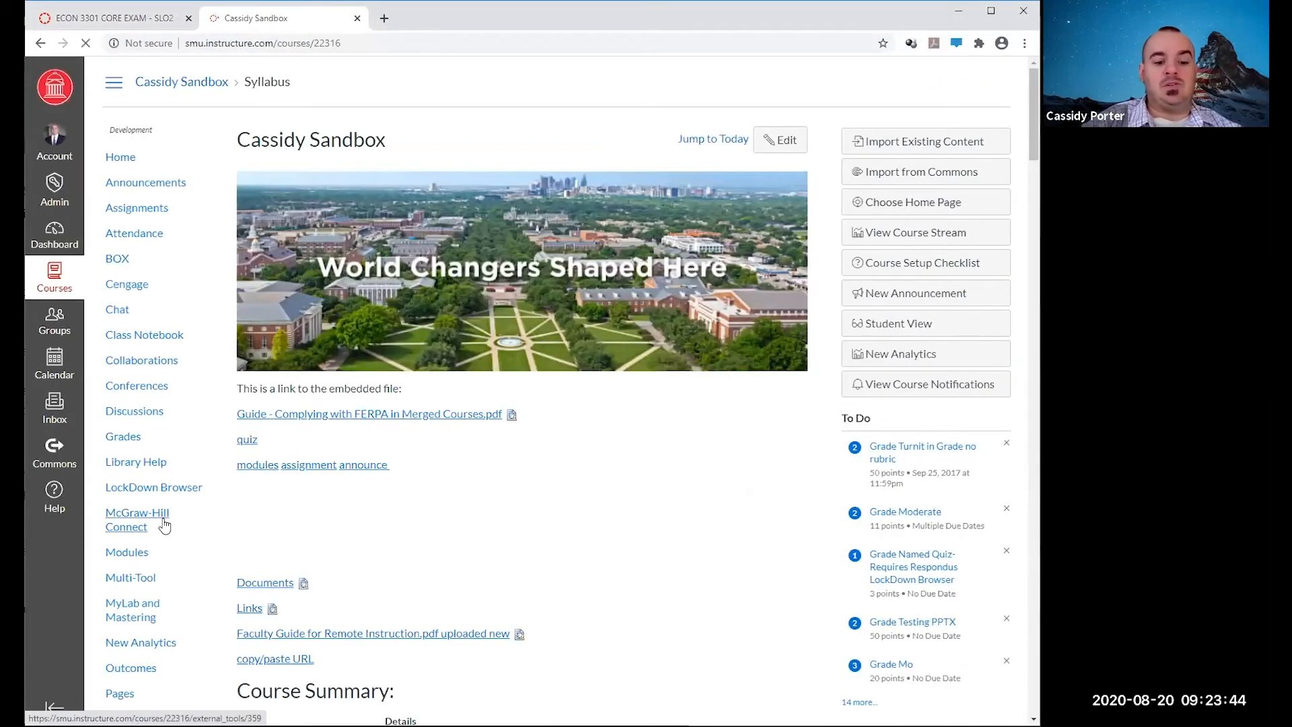
Go to the course settings and open the course content export page.
scroll(164, 525, down, 3)
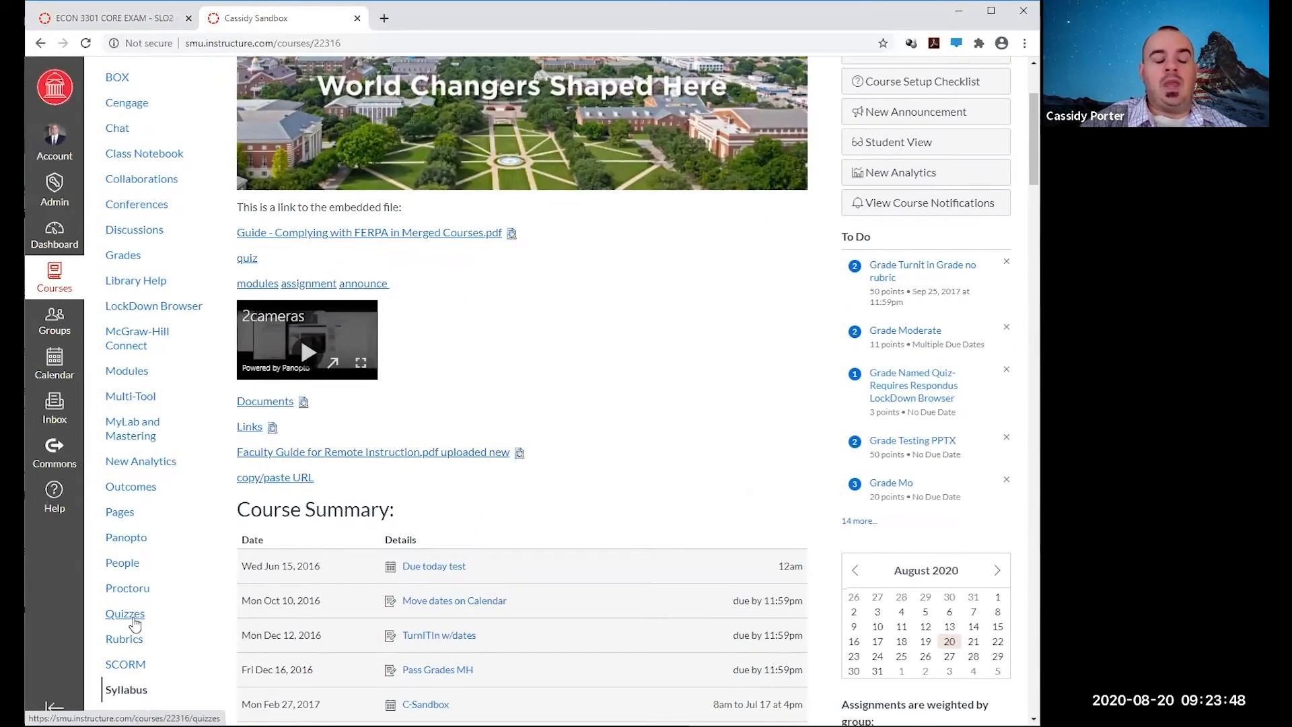
scroll(134, 624, down, 3)
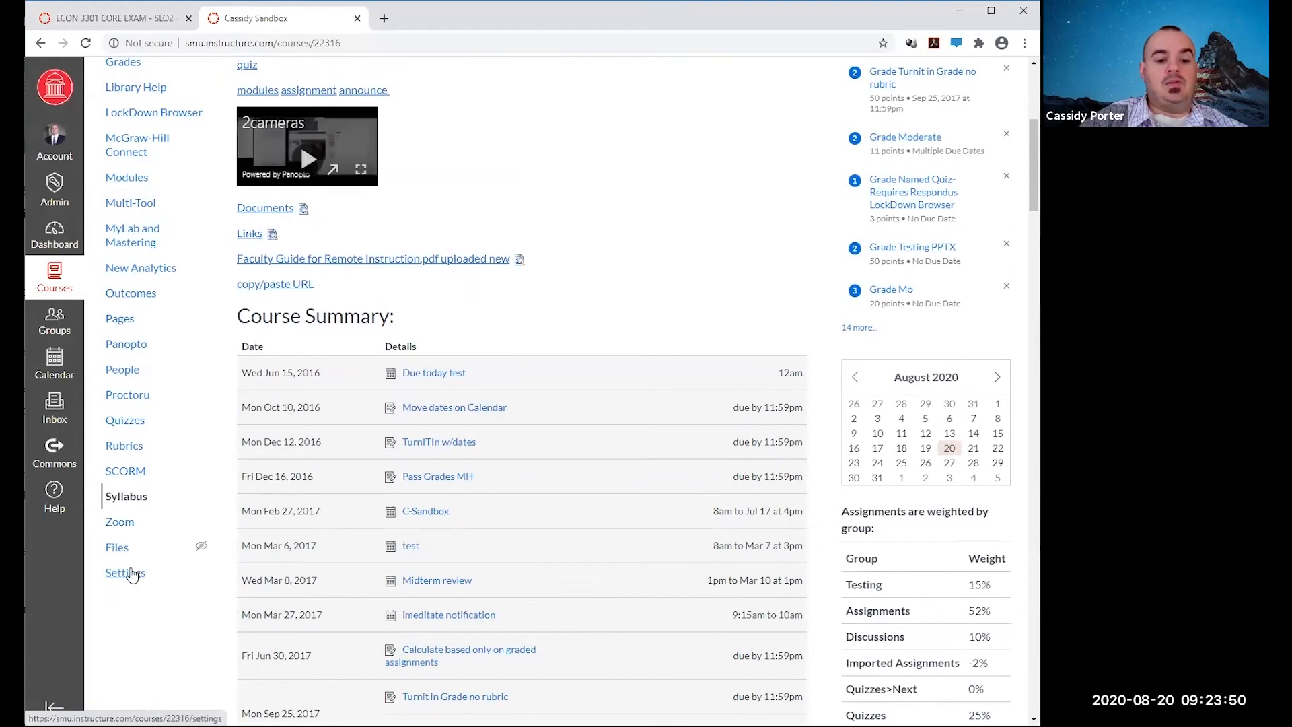
click(133, 574)
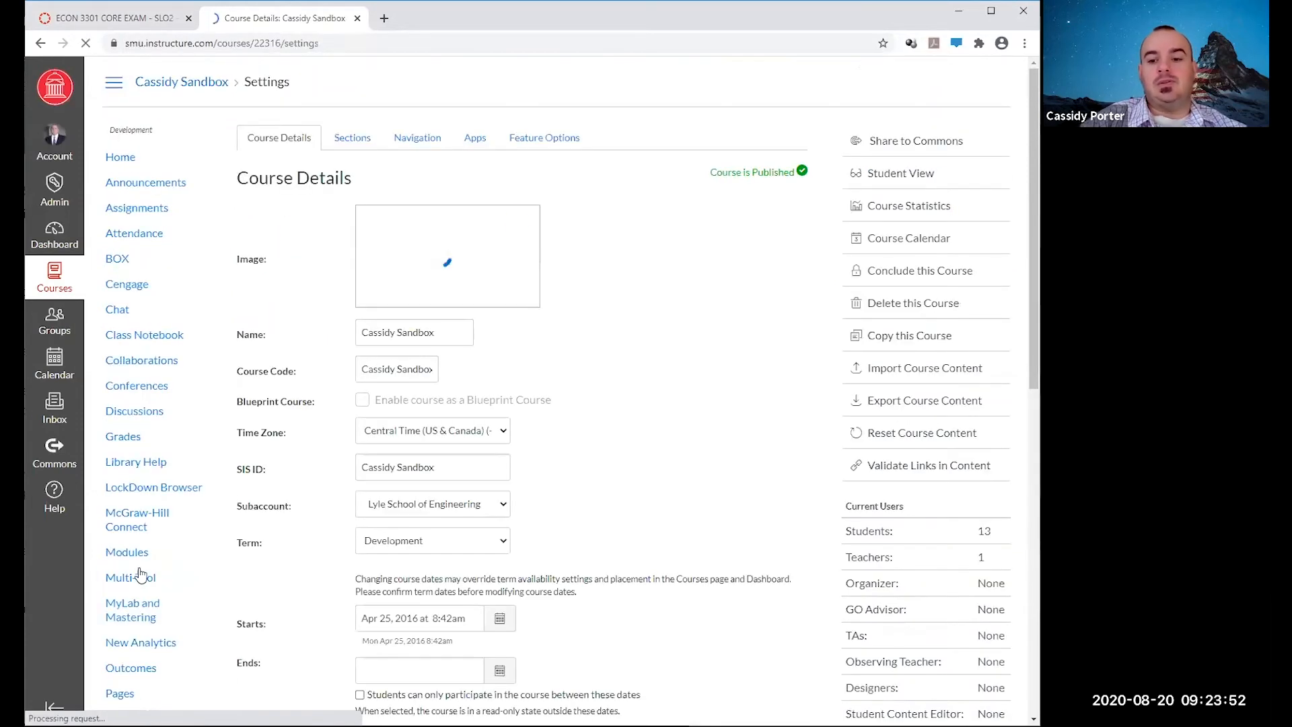
click(913, 402)
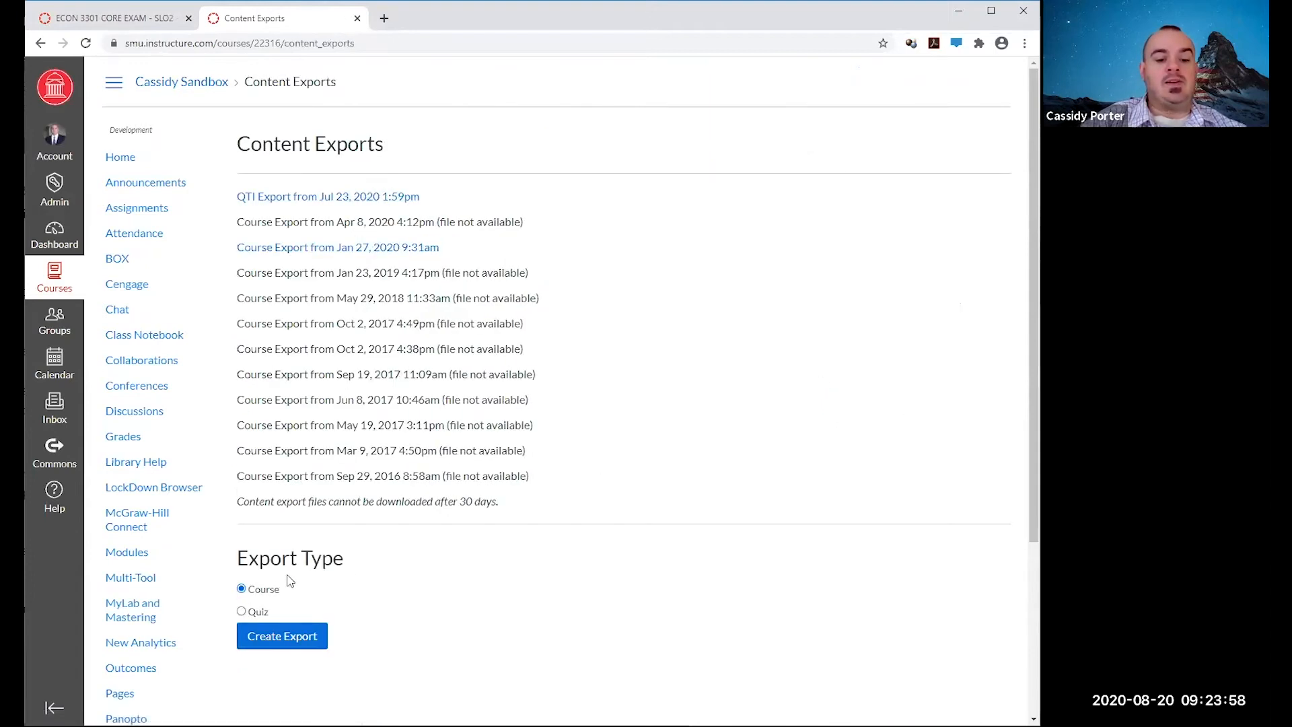
Set the export type to Quiz and select only the "delete me" quiz for export.
click(241, 611)
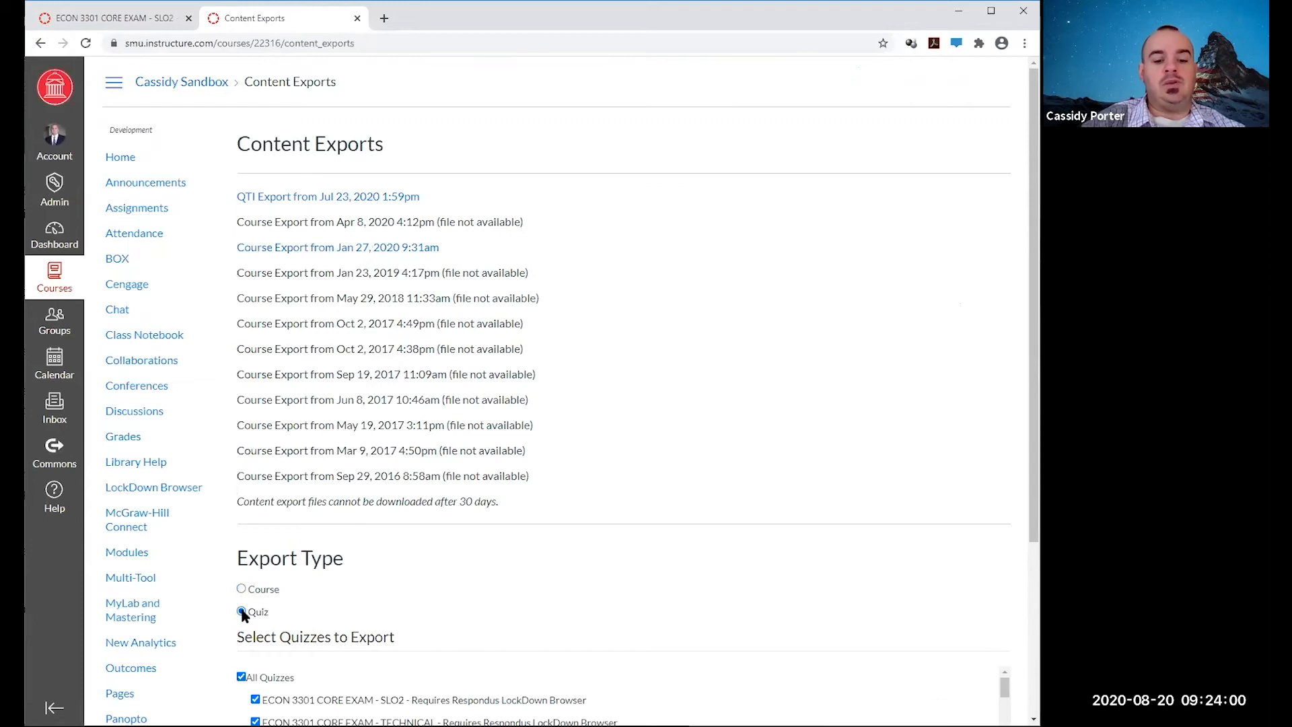
scroll(243, 579, down, 3)
click(241, 519)
scroll(322, 599, down, 3)
scroll(322, 599, down, 3)
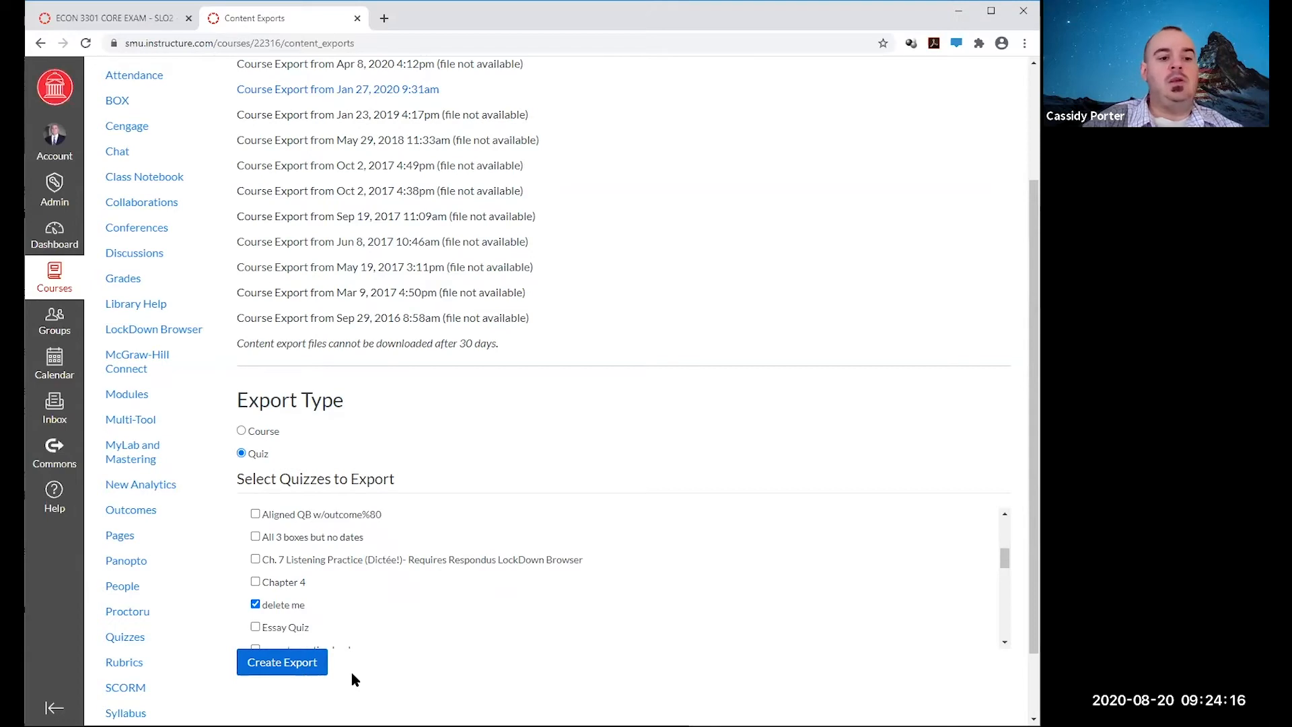
scroll(353, 674, down, 1)
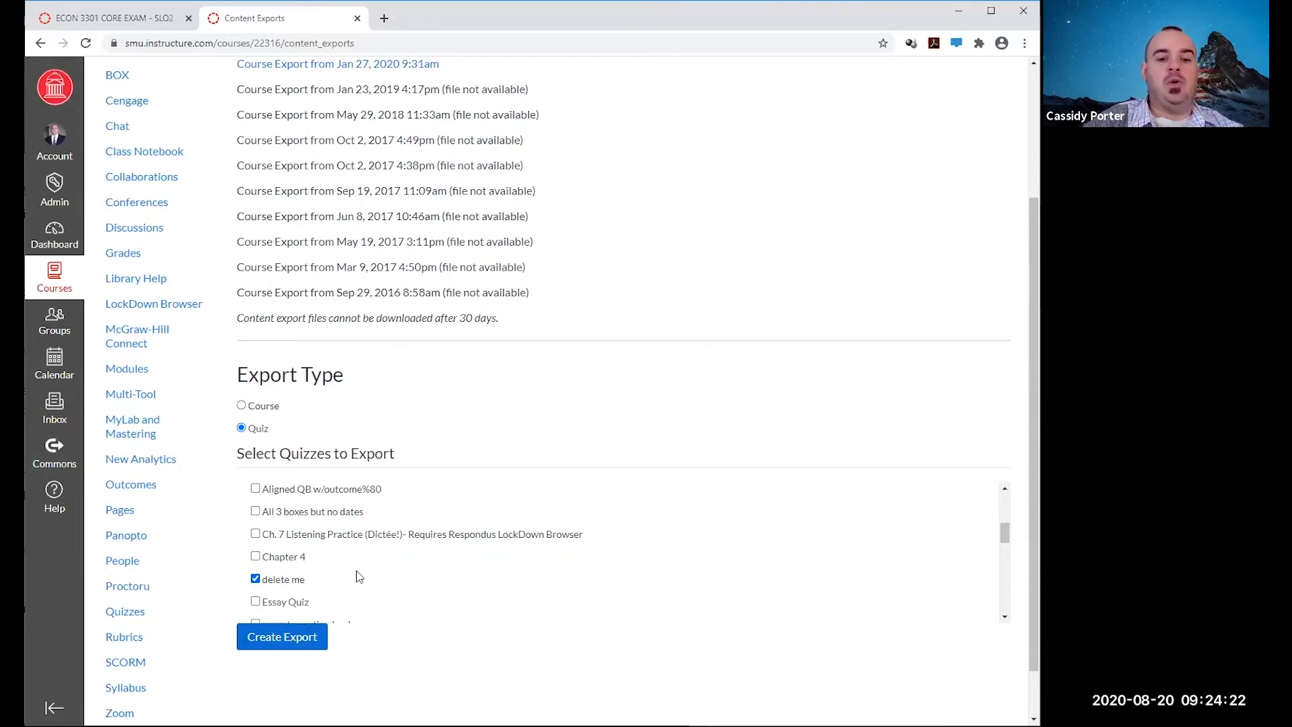
Download the existing QTI export from Jul 23, 2020 and dismiss the download notice.
scroll(395, 548, up, 3)
scroll(395, 548, up, 5)
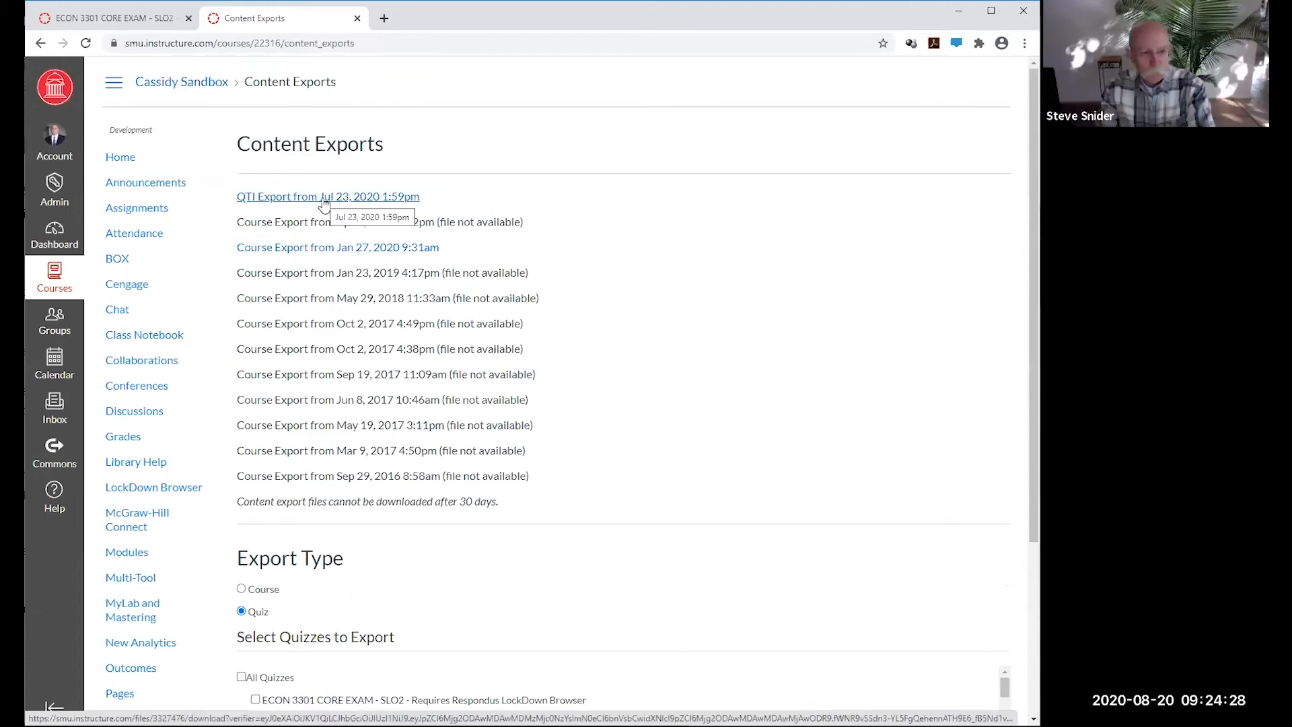
click(323, 197)
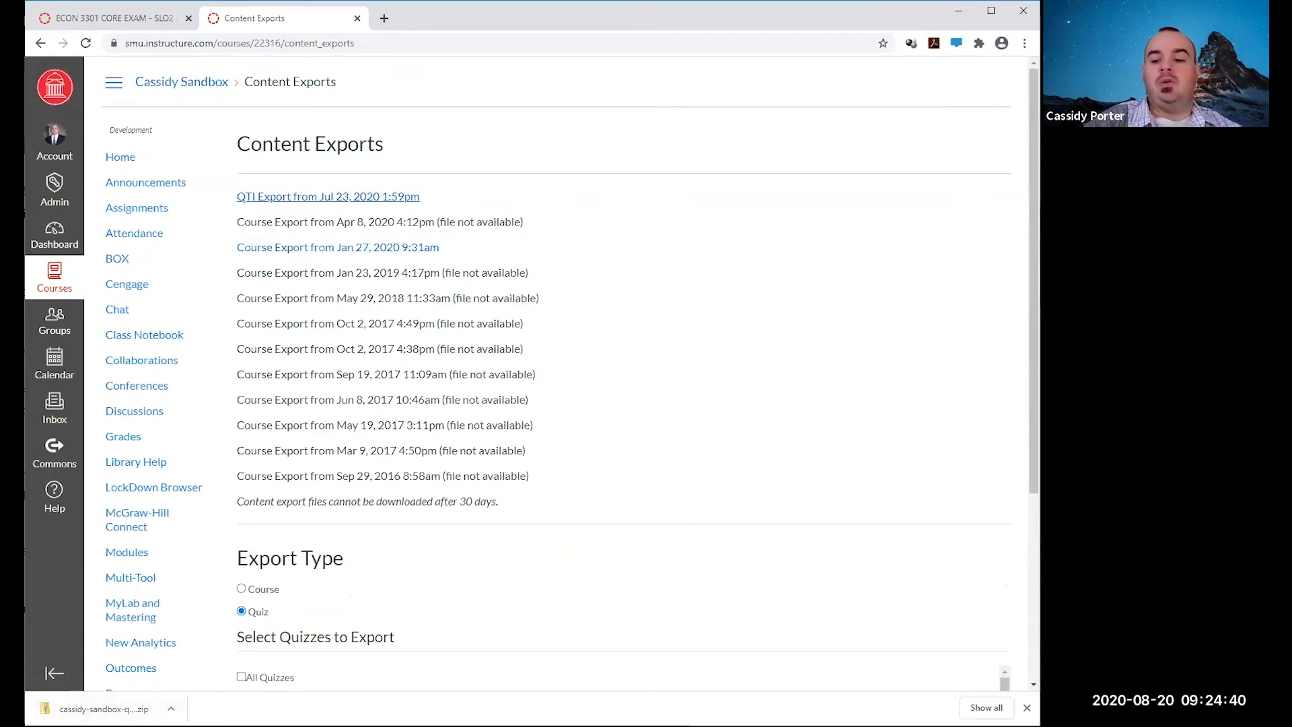
click(1027, 707)
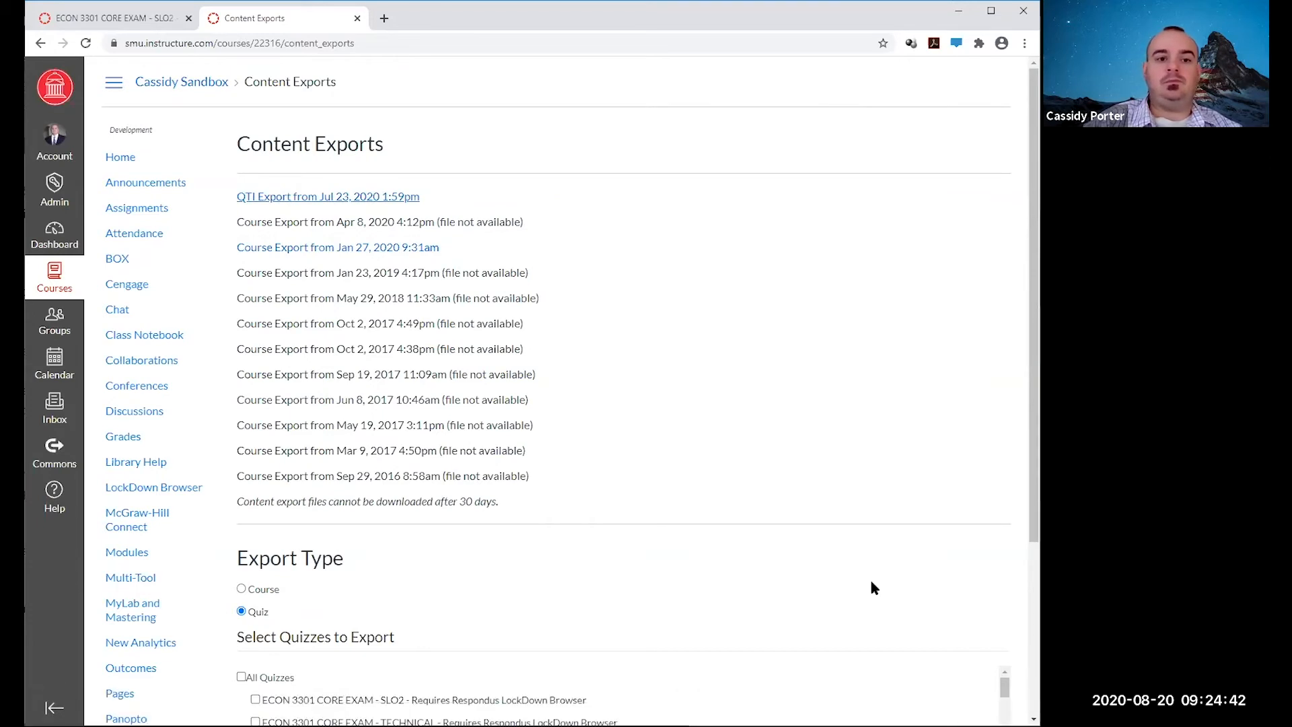
Return to the Import bank's content import, select the quiz export zip on the Desktop, and cancel the import.
click(108, 18)
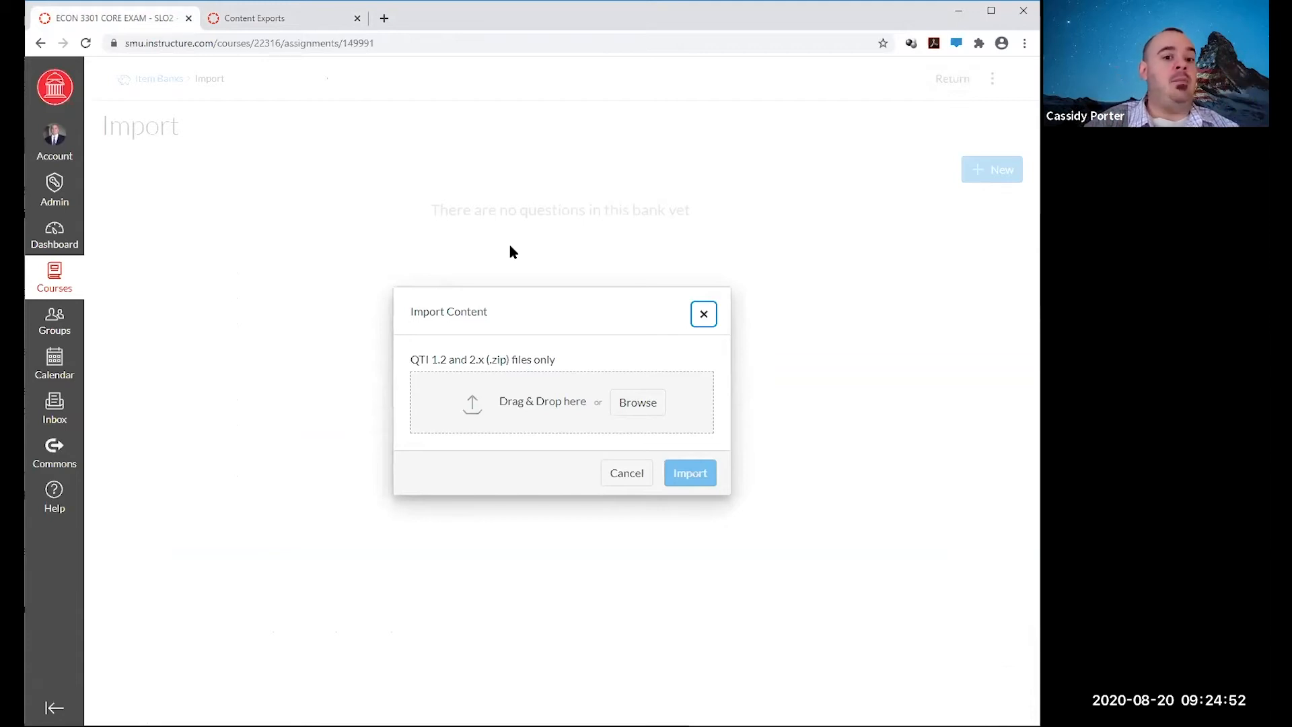
click(636, 418)
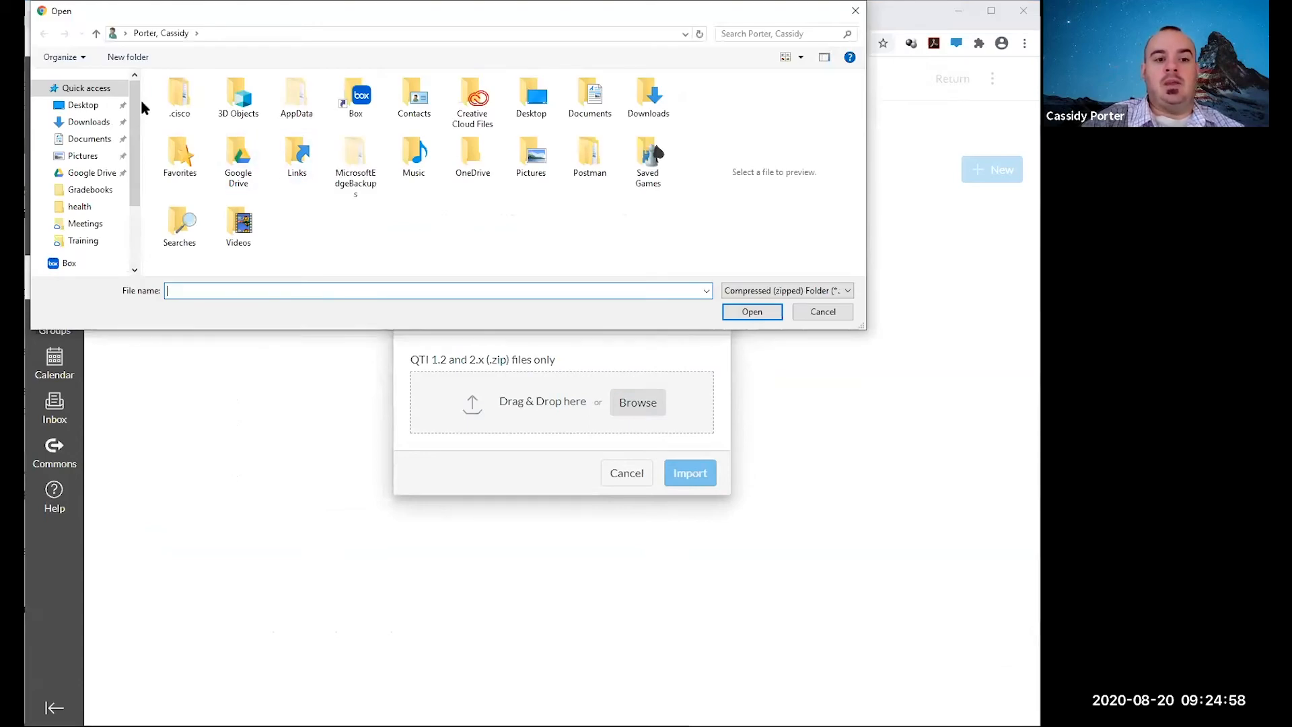
click(84, 107)
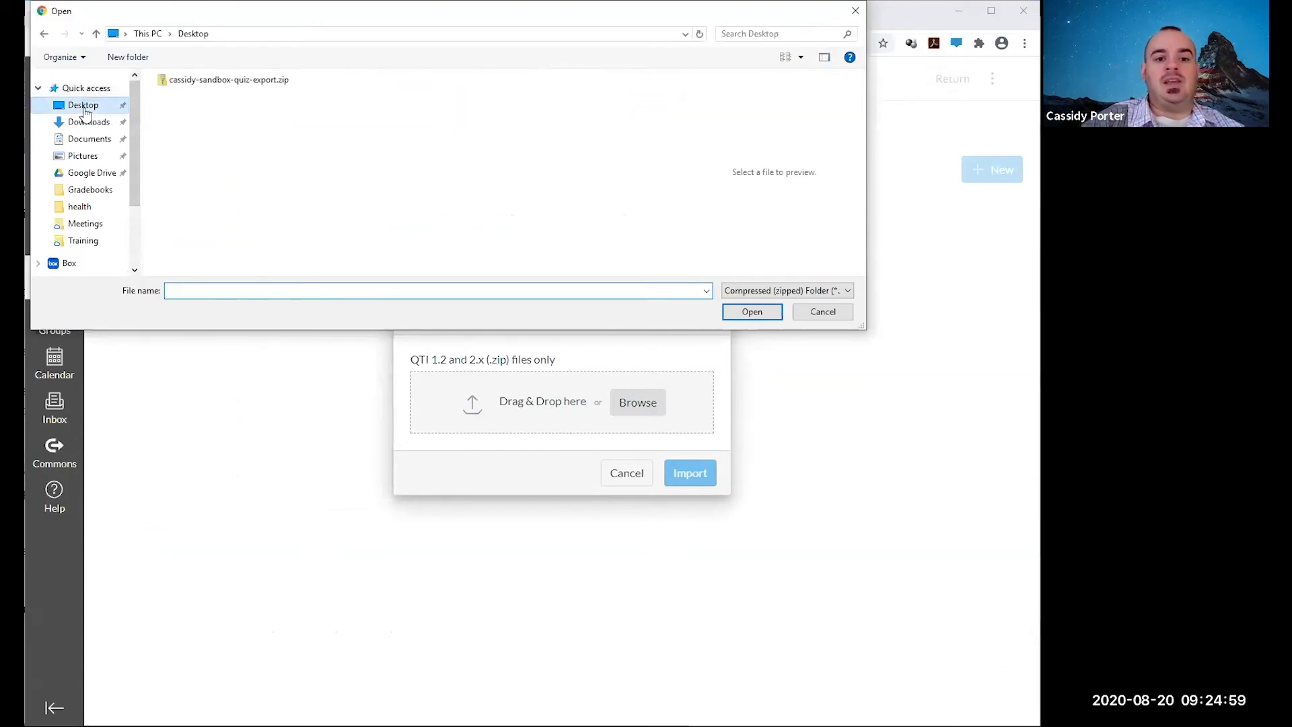
click(216, 80)
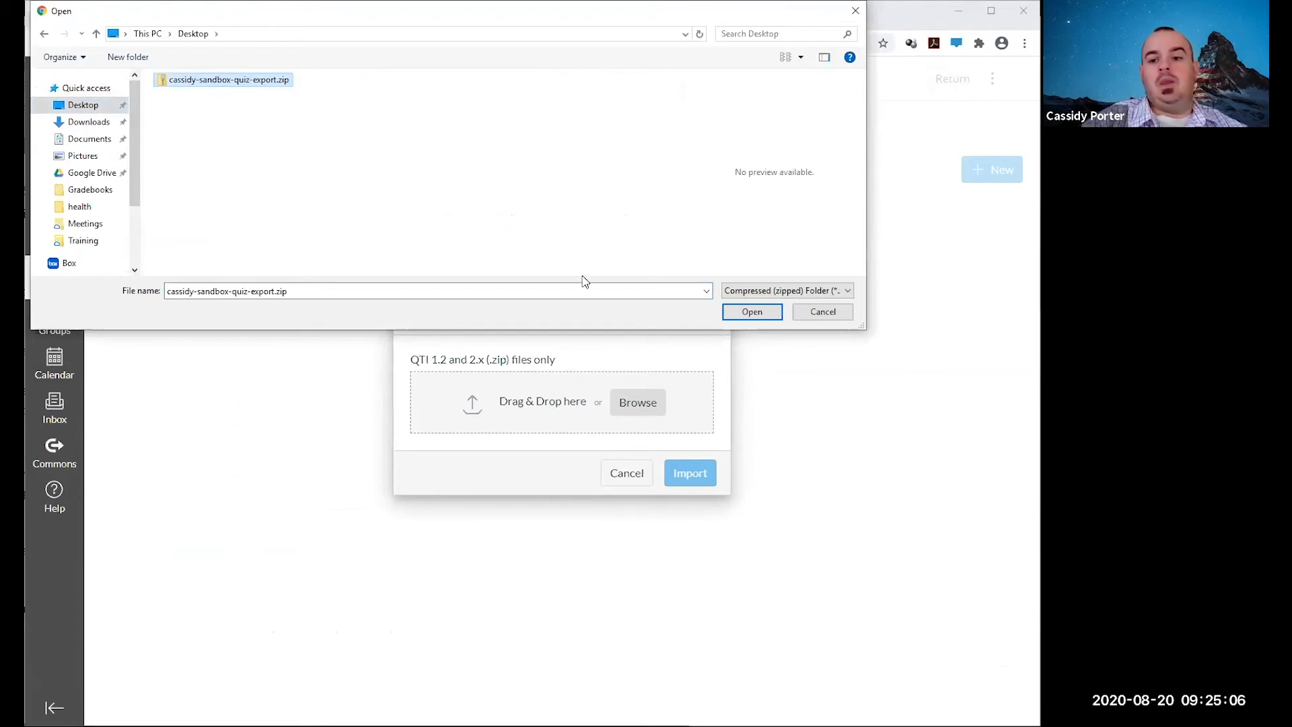
click(823, 312)
click(627, 472)
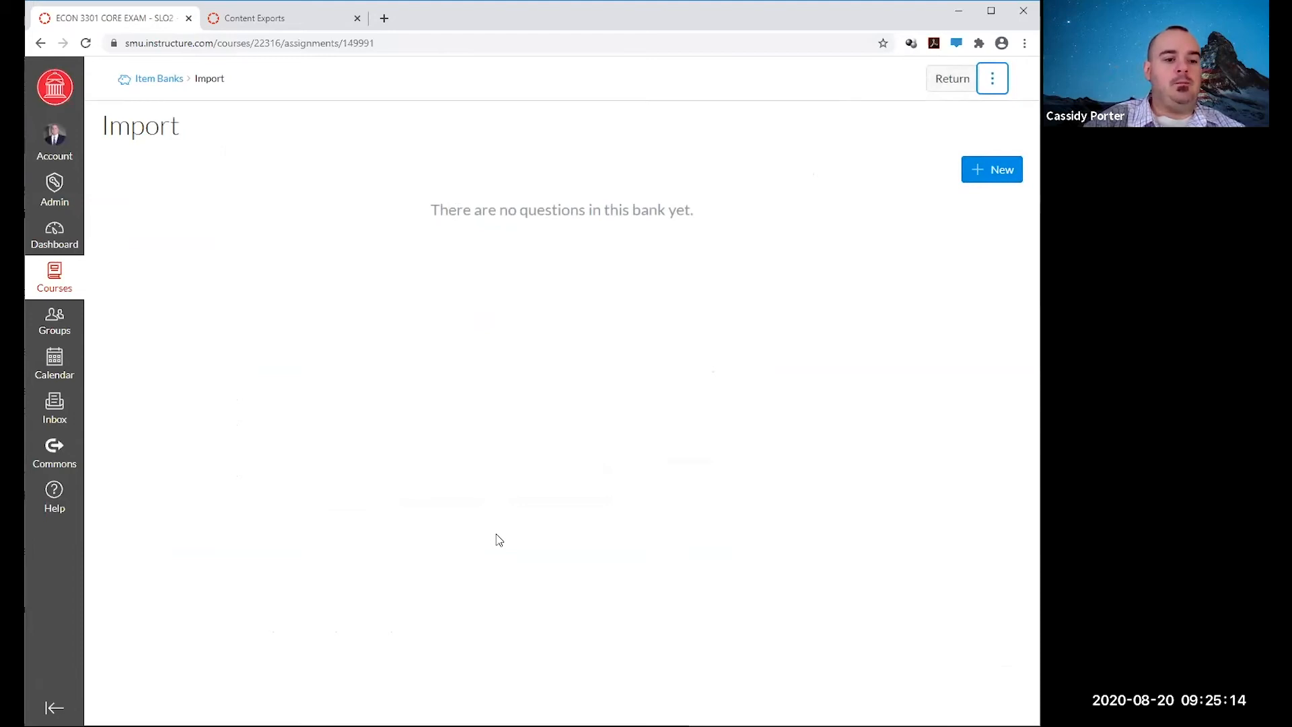
Check the import option in the "add questions to bank or quiz" item bank and go back to the content exports.
click(155, 79)
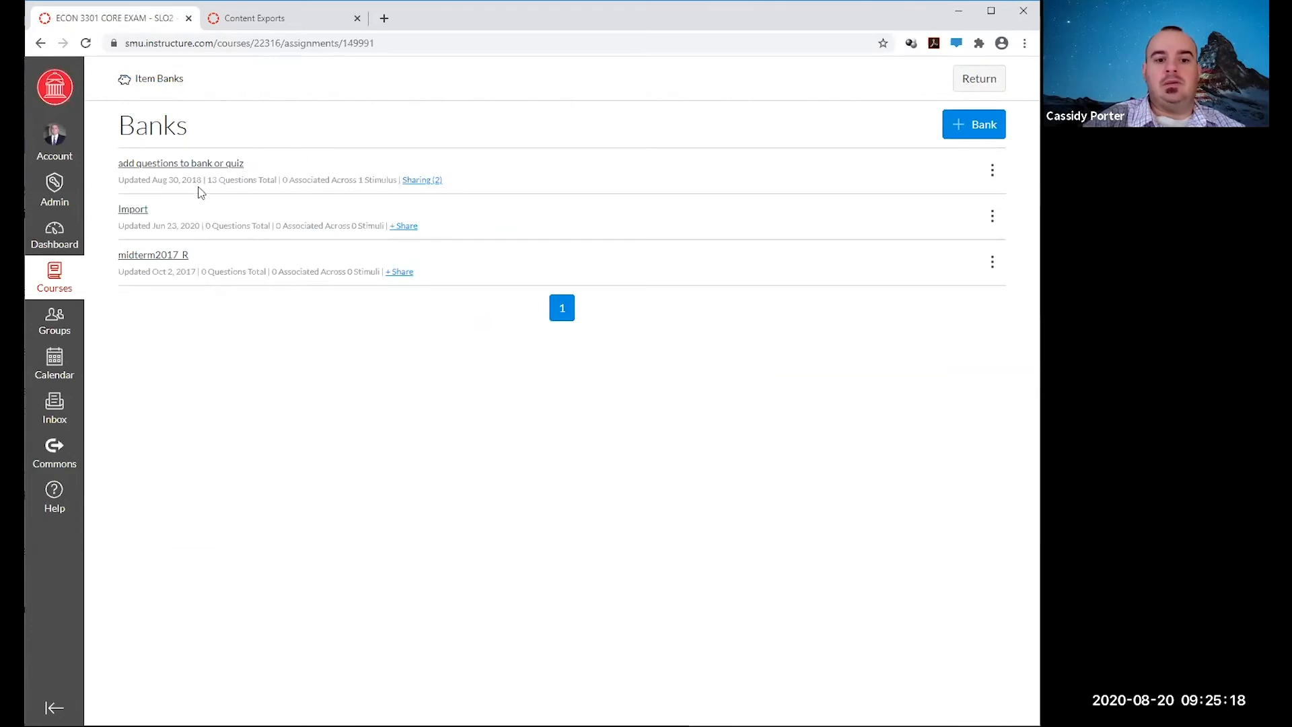
click(201, 168)
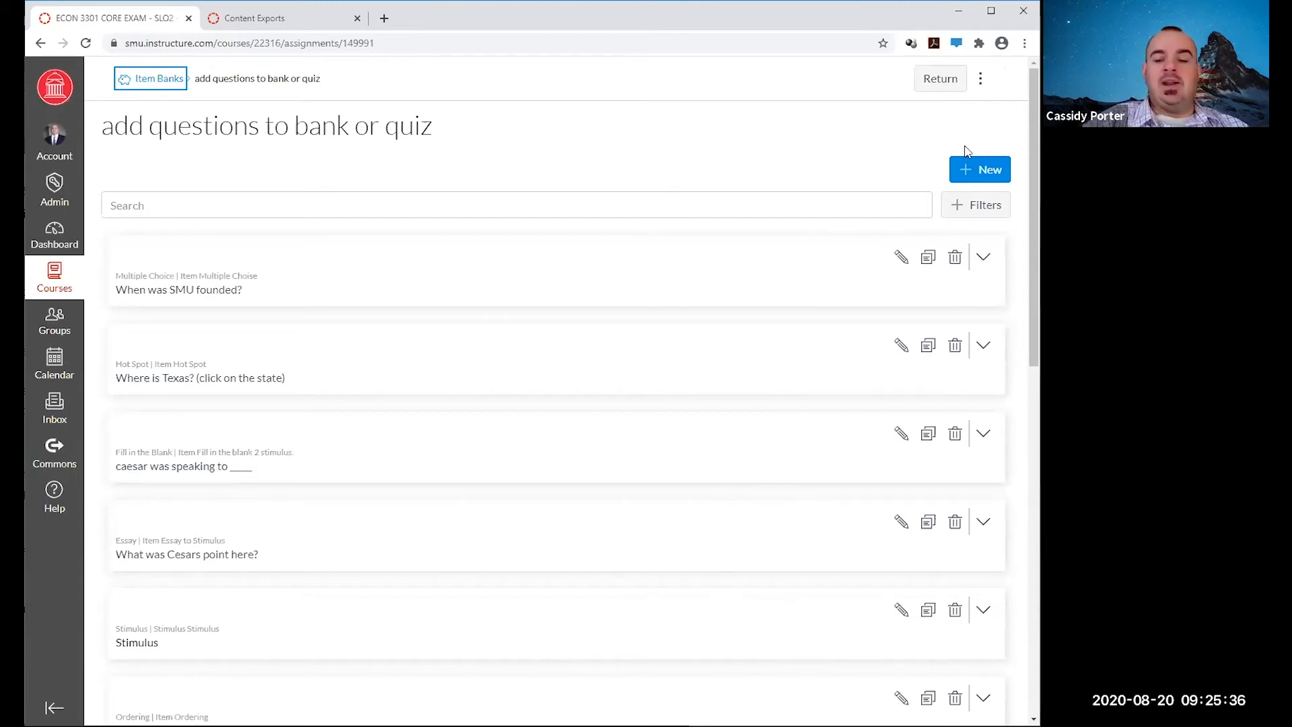
click(980, 79)
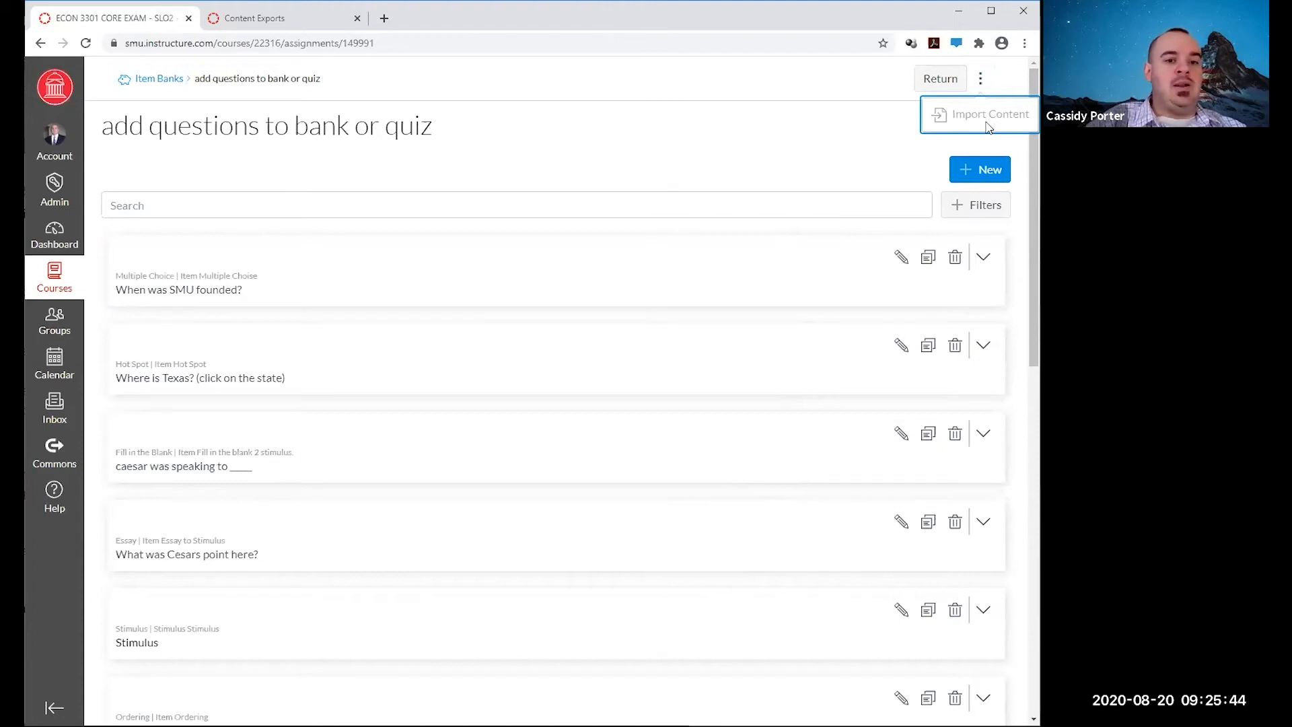
click(235, 27)
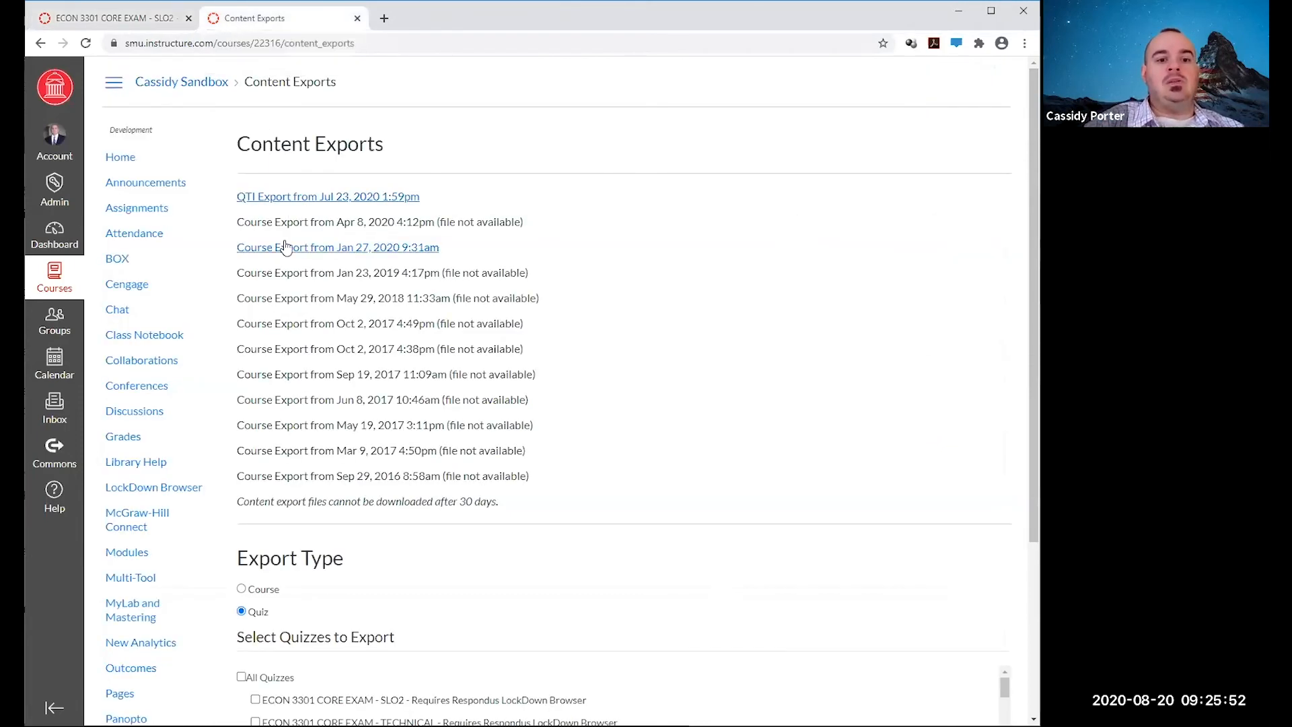
Open the course's Quizzes list, then return to the "add questions to bank or quiz" item bank and dismiss its options.
scroll(222, 401, down, 2)
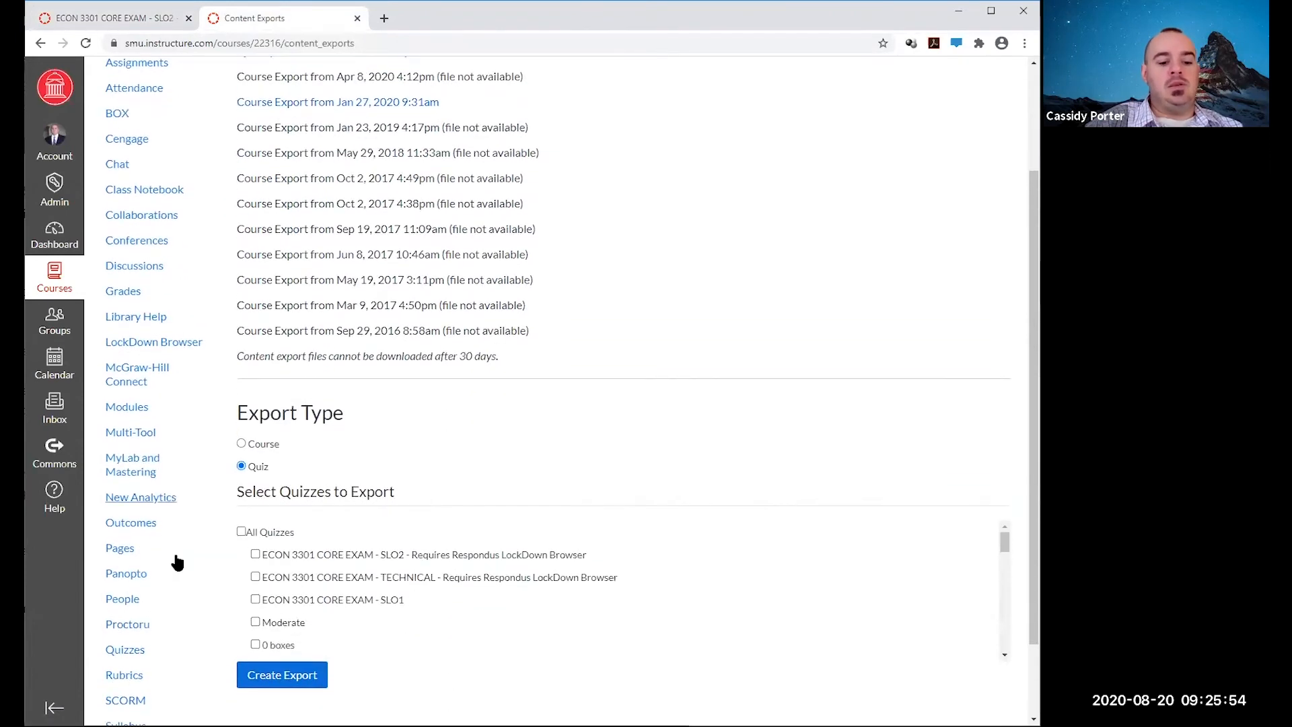
click(123, 654)
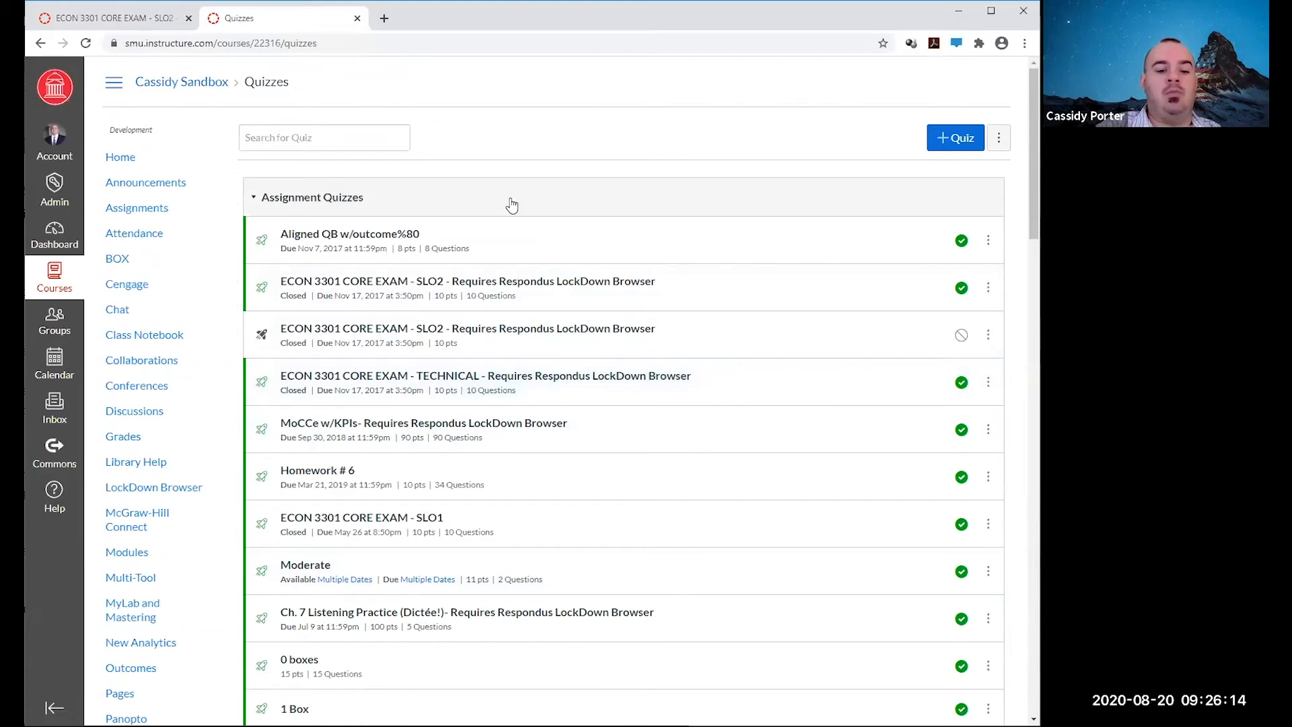
click(152, 25)
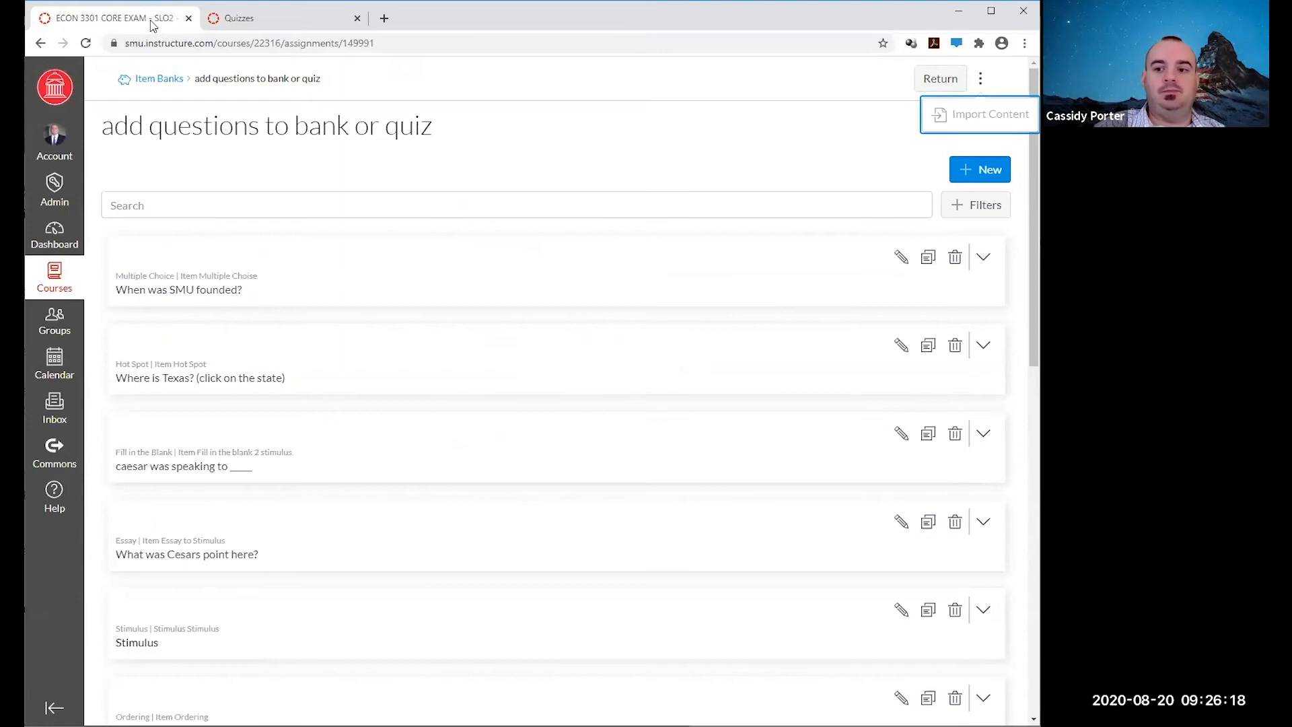
click(530, 139)
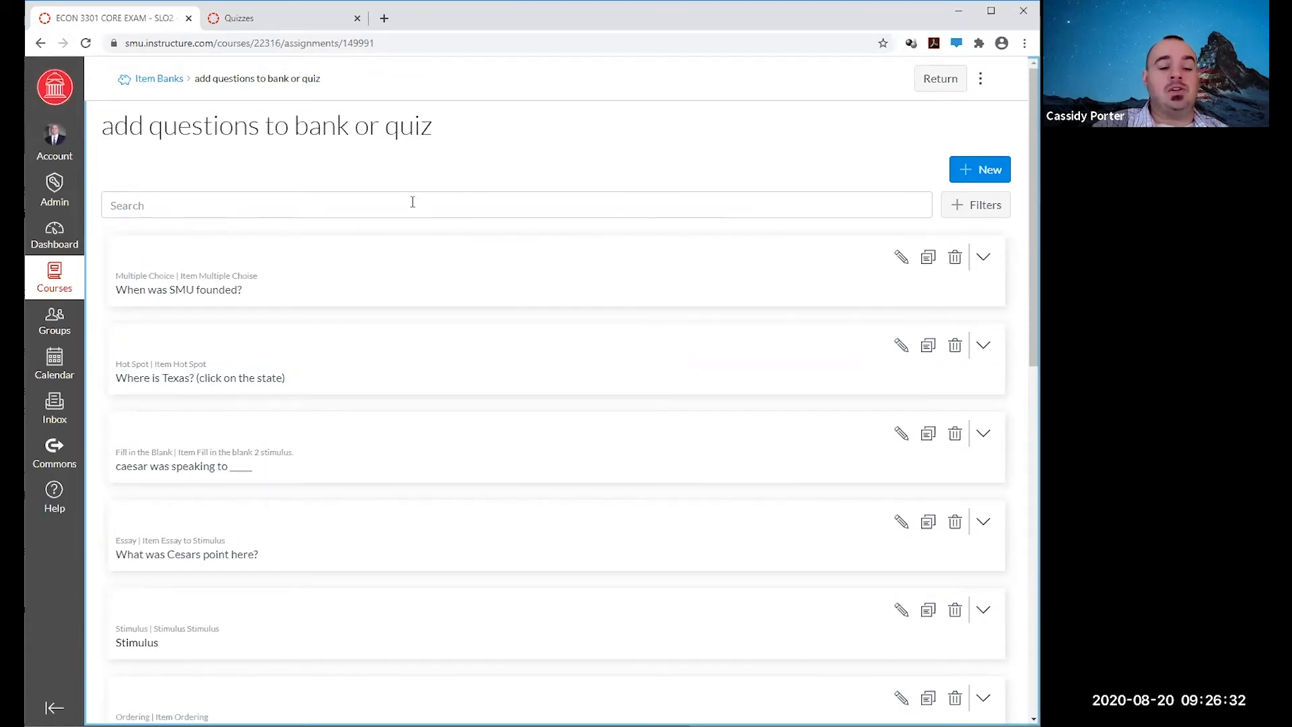
Search the item bank for "tex" and clear the search.
click(413, 202)
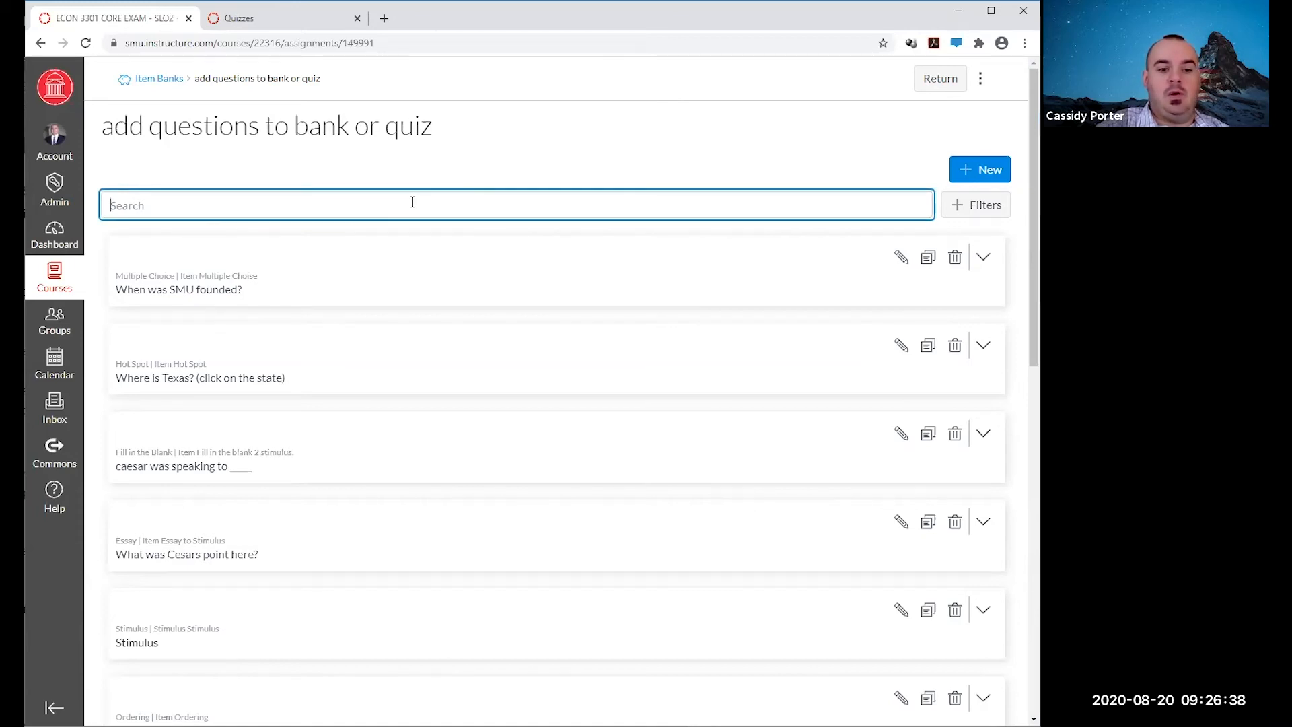
text(tex)
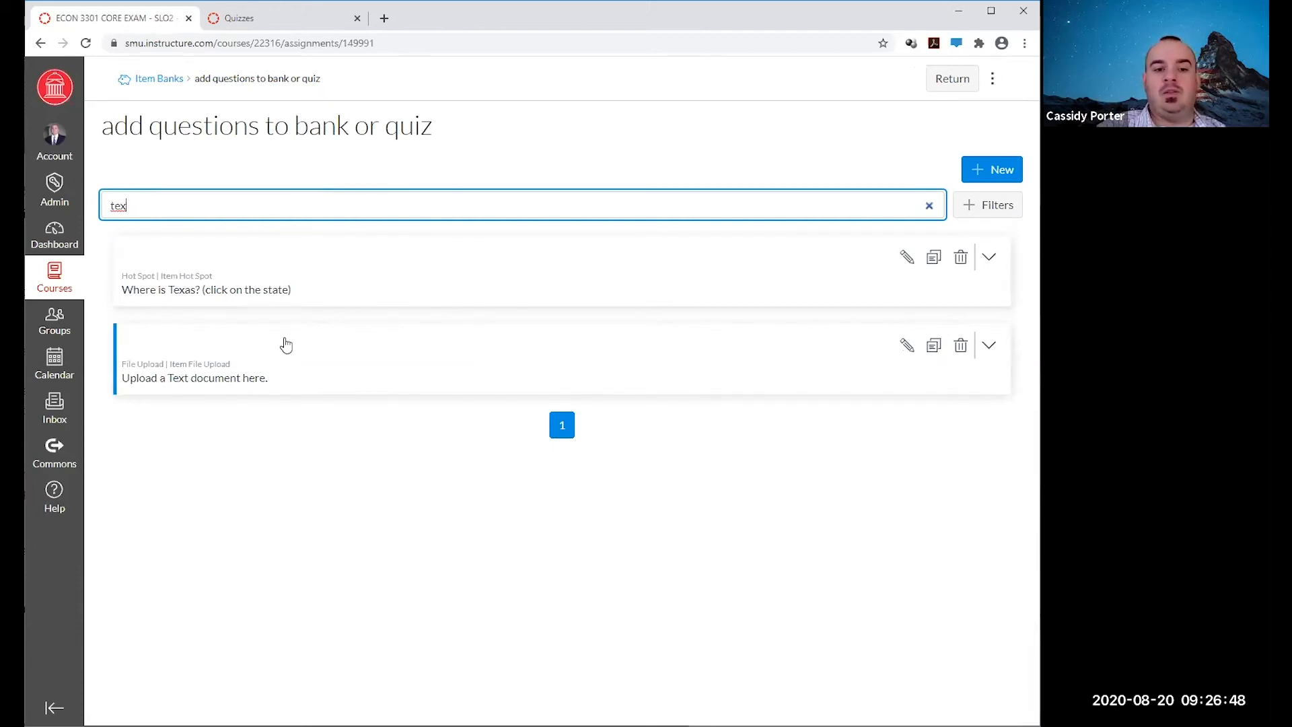
key(BackSpace)
key(BackSpace)
key(BackSpace)
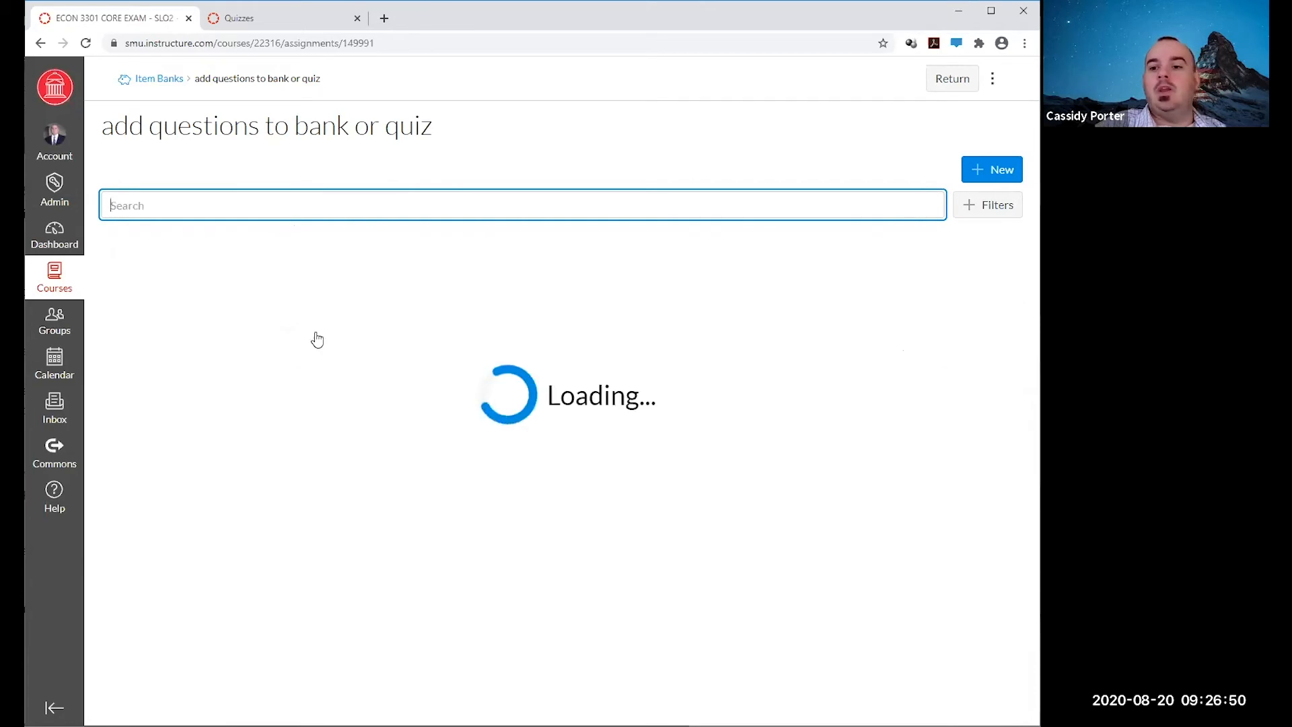
Show the item bank's filters, try the Essay item type, remove it, and check the available tags and metadata.
click(955, 219)
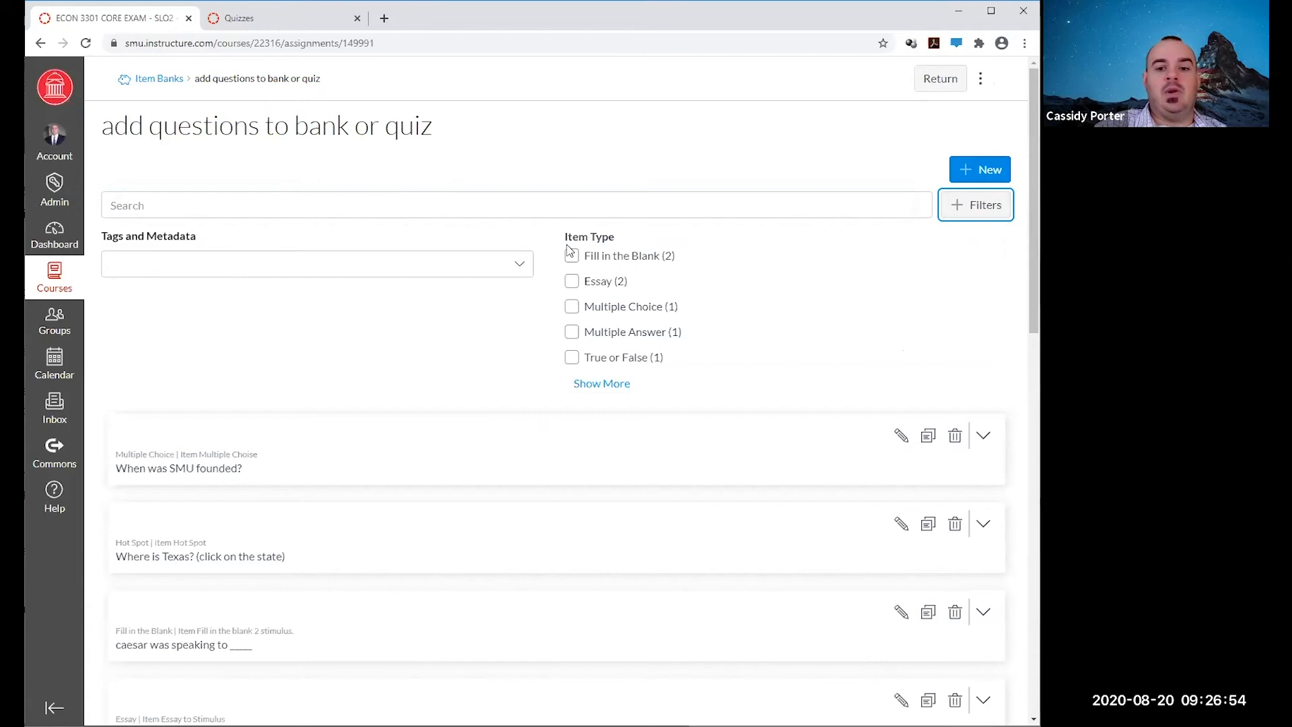
click(572, 282)
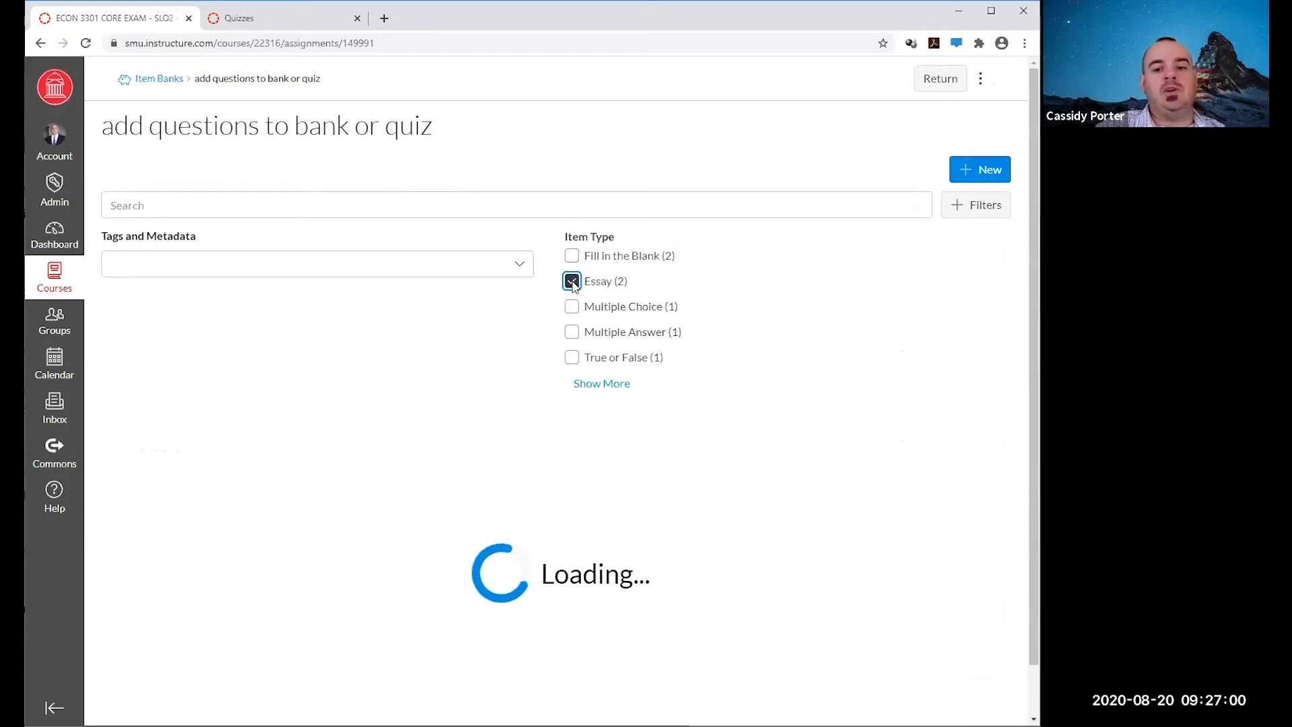
click(577, 282)
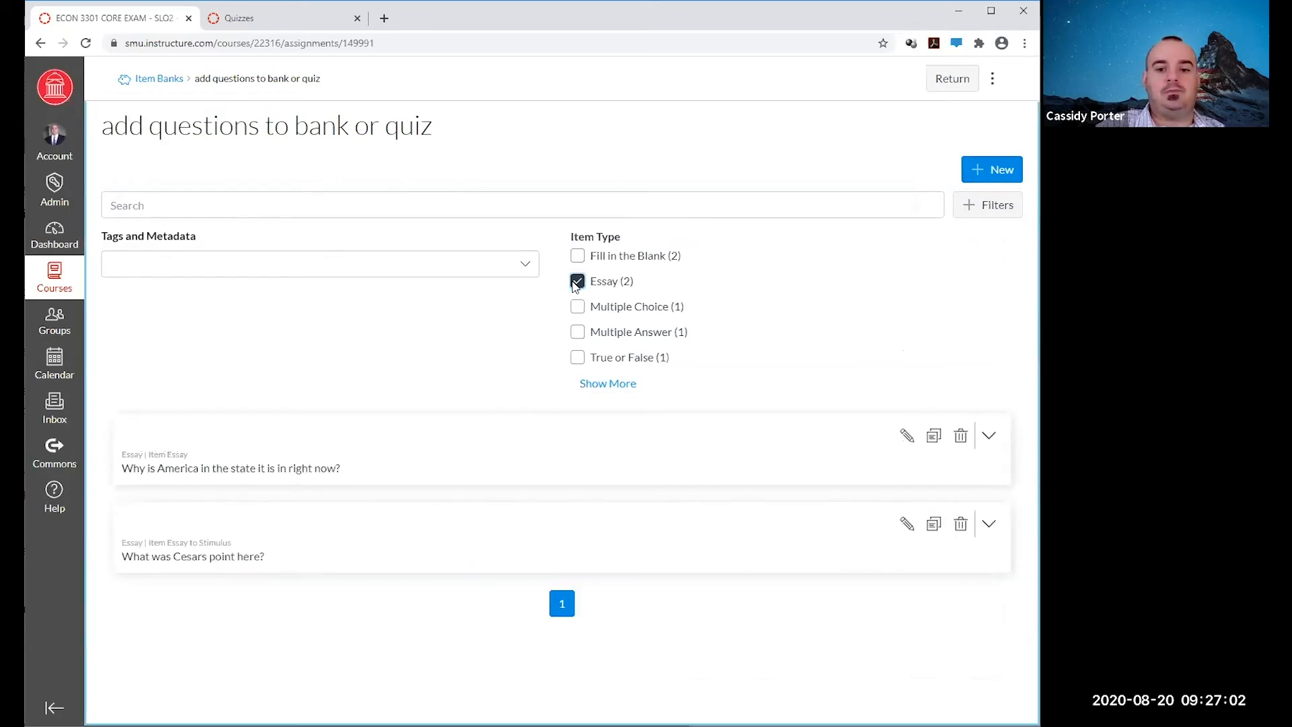
click(520, 270)
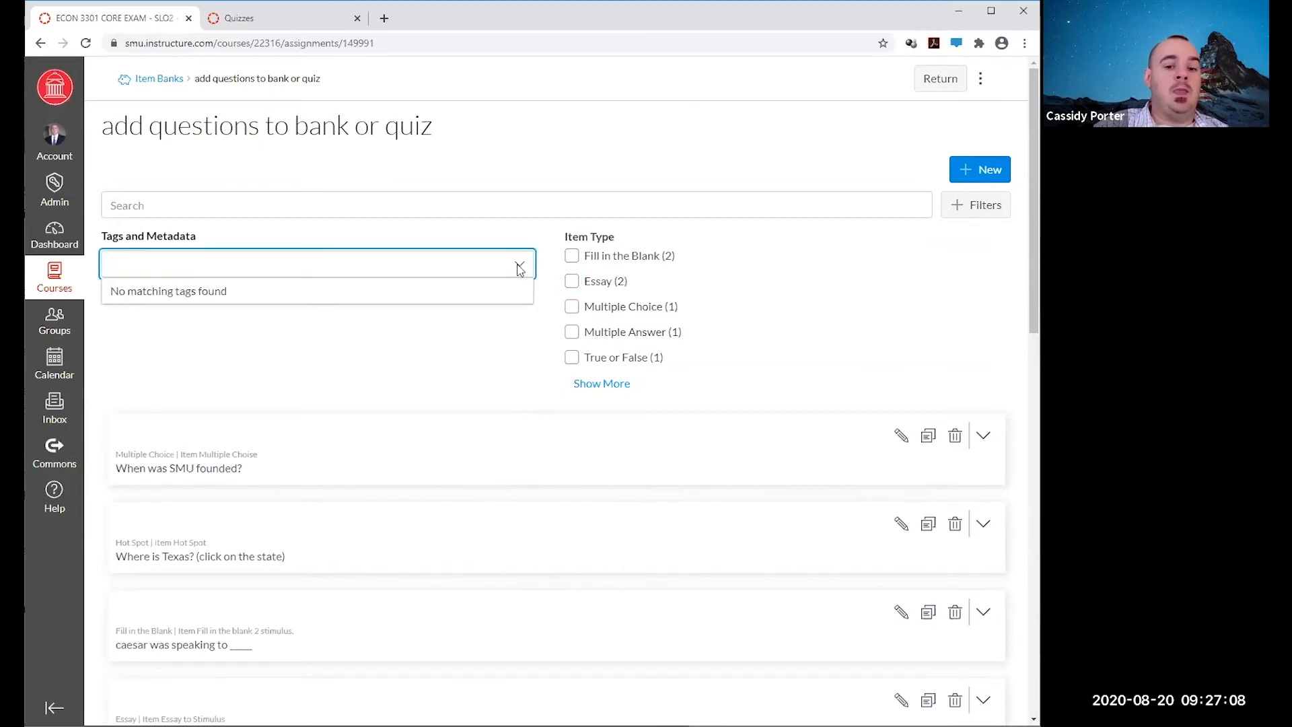
click(523, 338)
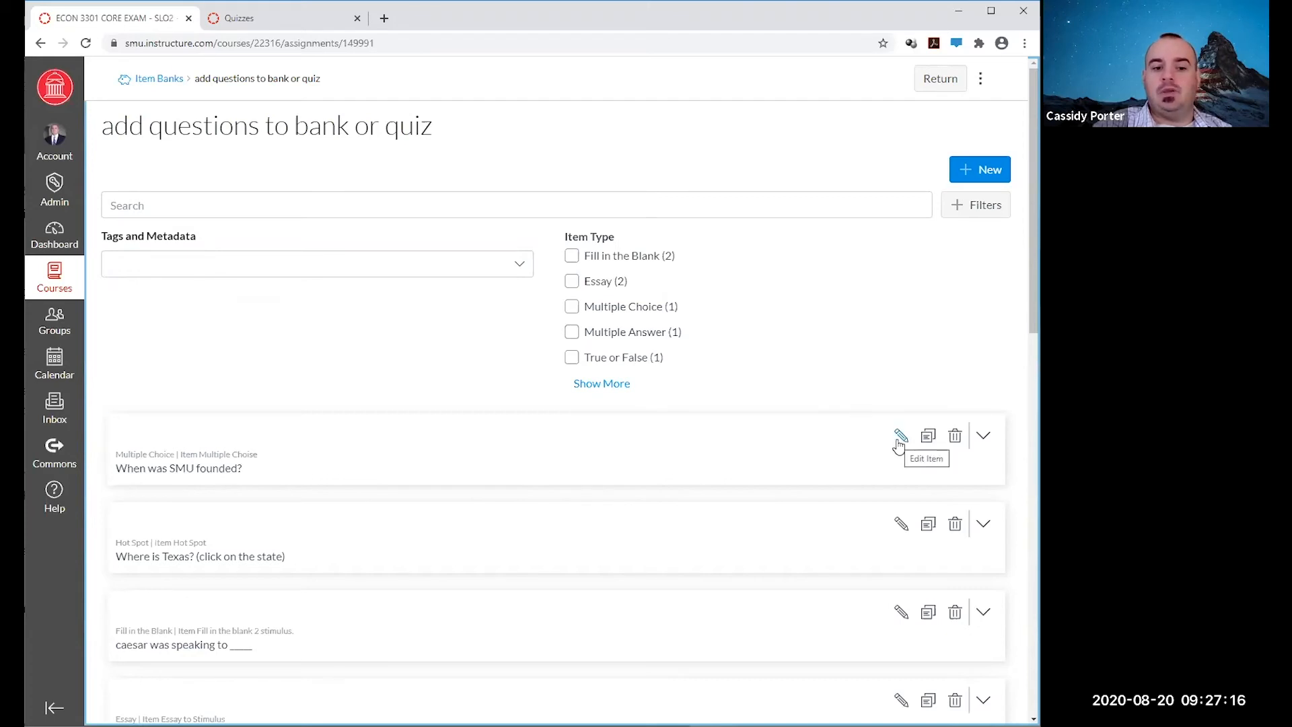
Open the hot spot question "Where is Texas? (click on the state)" for editing.
scroll(898, 446, down, 1)
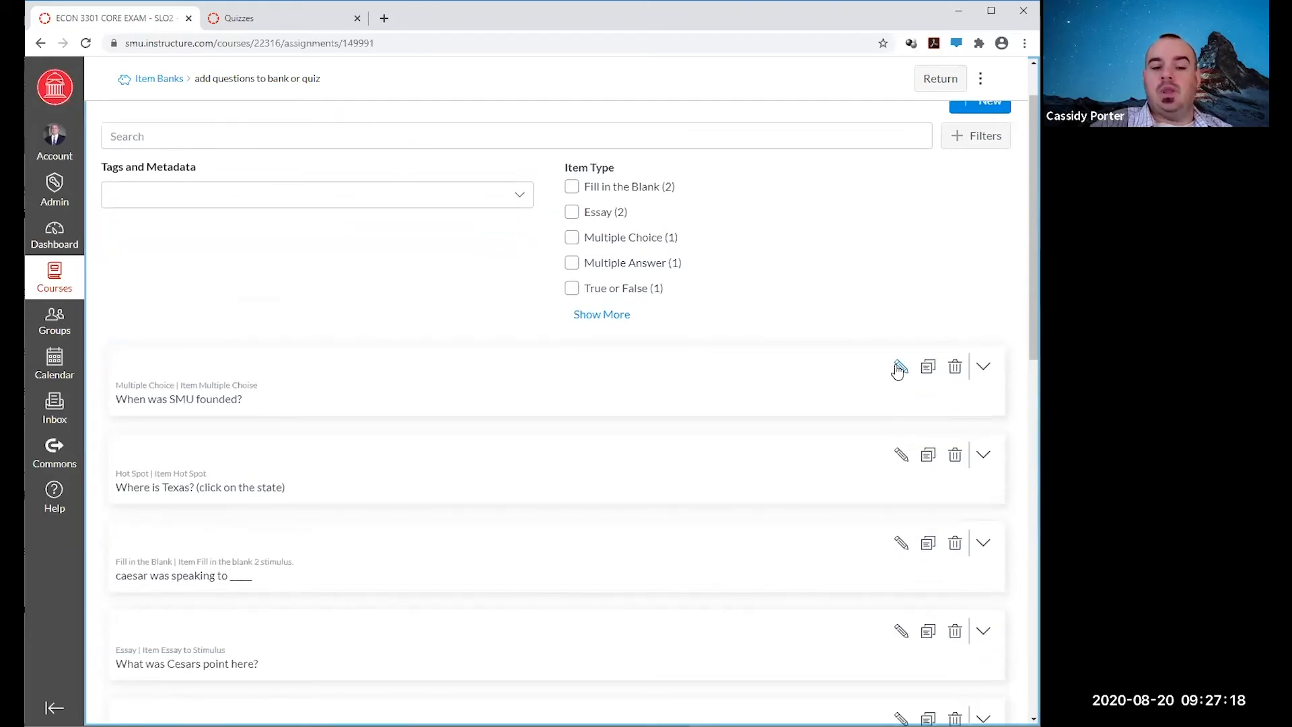
scroll(899, 370, down, 3)
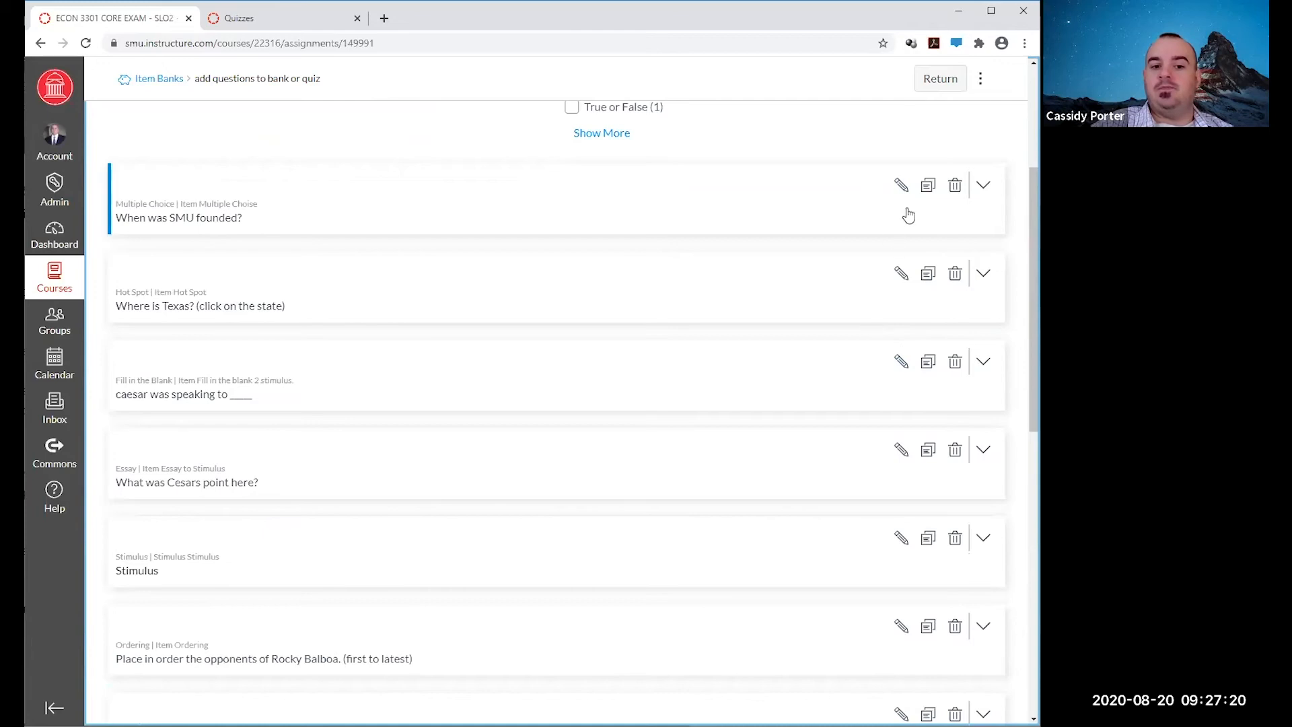
click(902, 277)
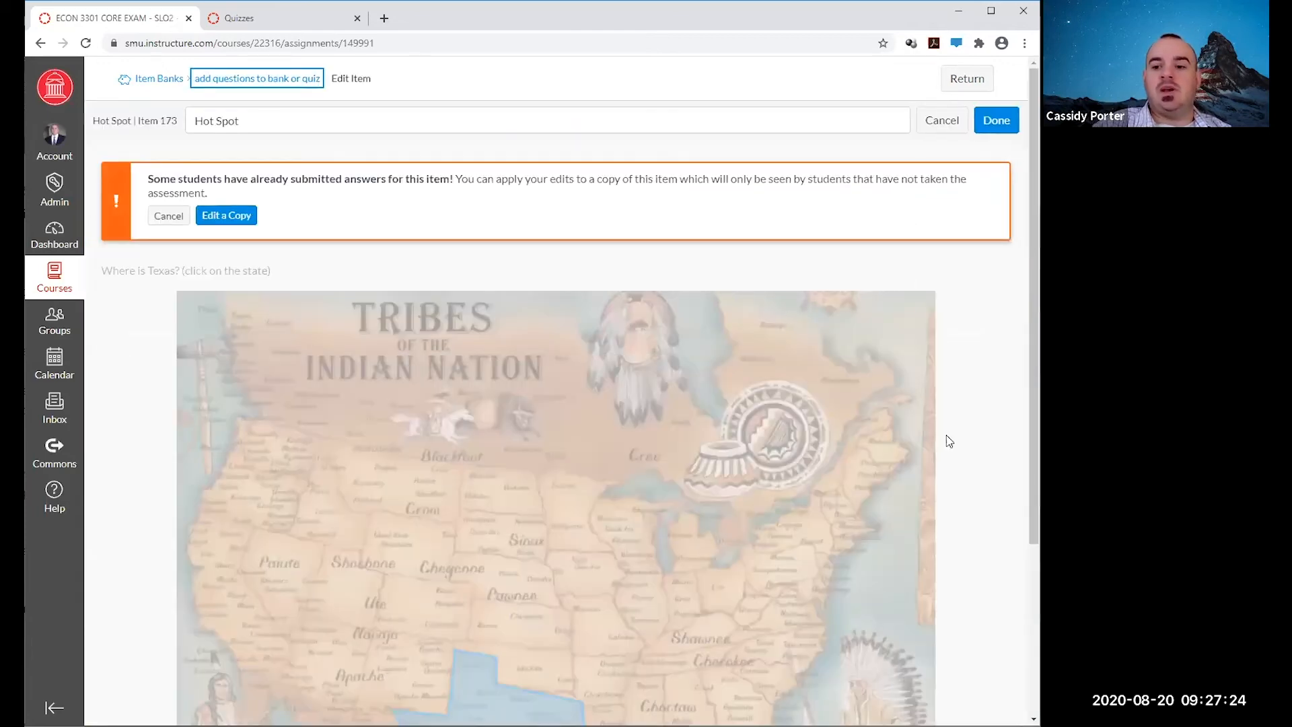
Examine the hot spot question's map, marked area, Tags and Metadata field and edit-a-copy option, and cancel the editing.
scroll(946, 441, down, 4)
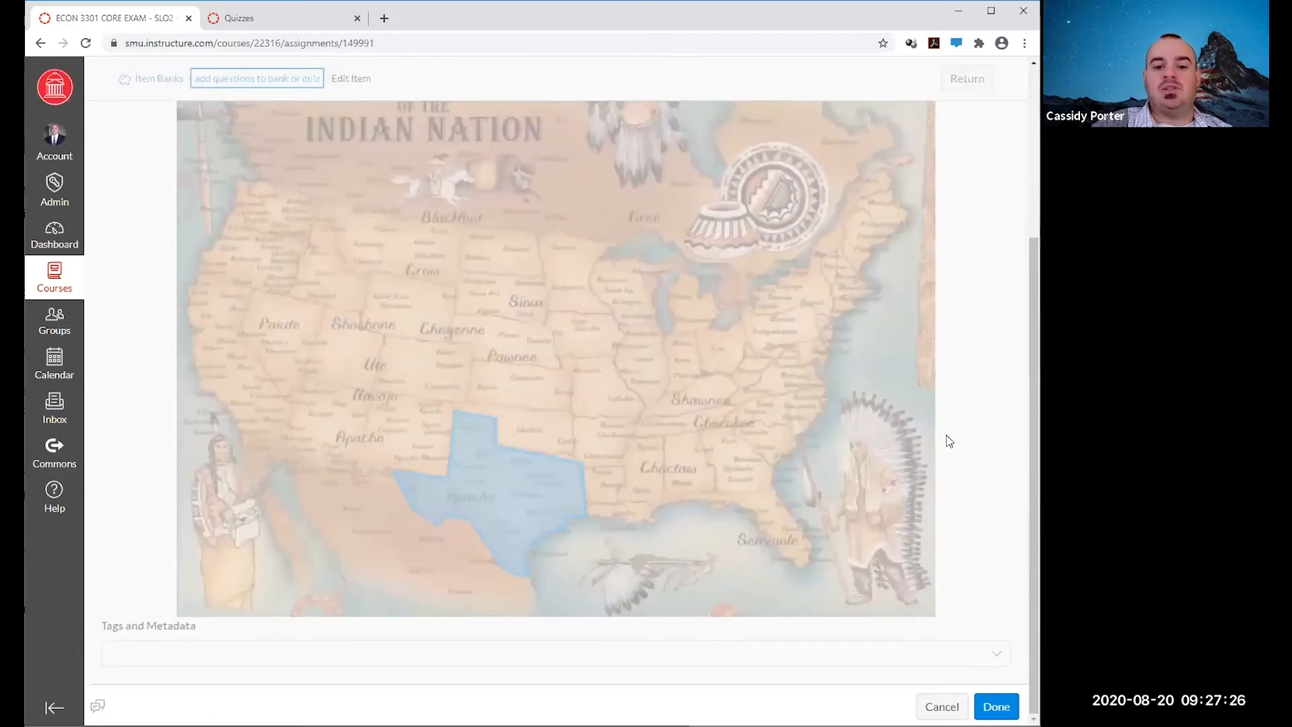
scroll(948, 441, up, 1)
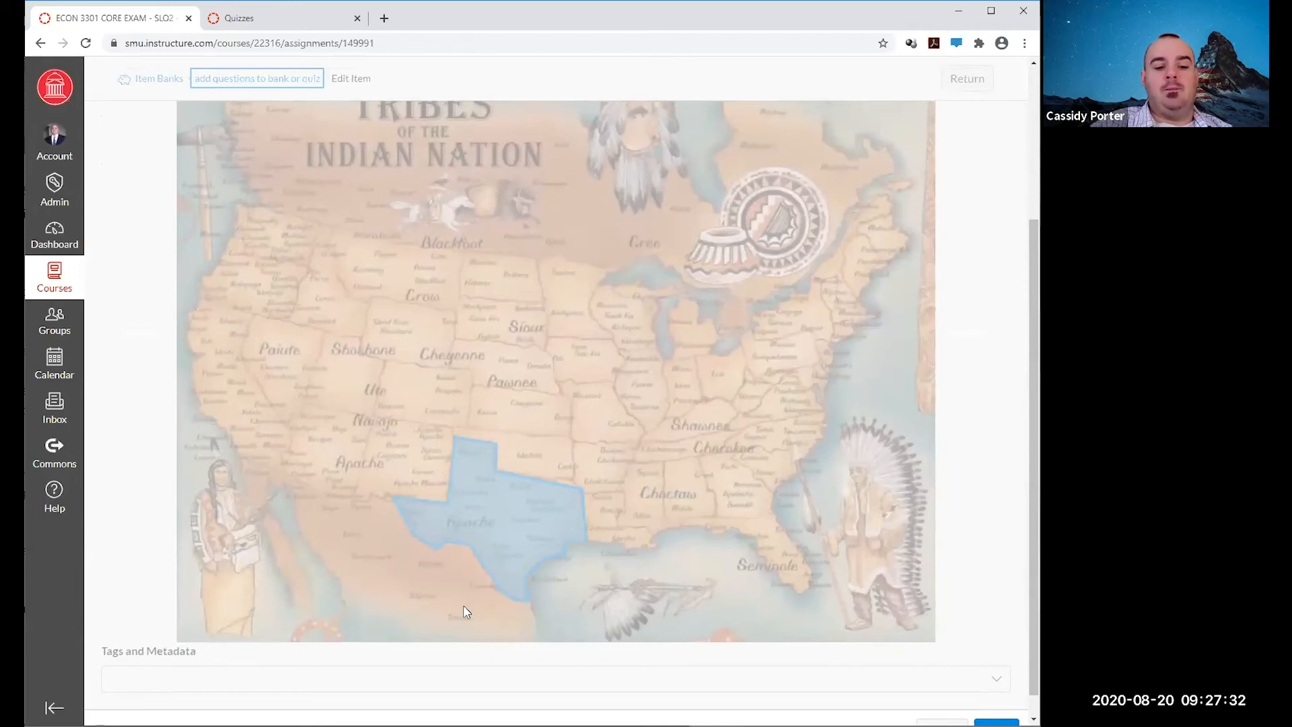
scroll(465, 611, down, 1)
scroll(465, 611, up, 3)
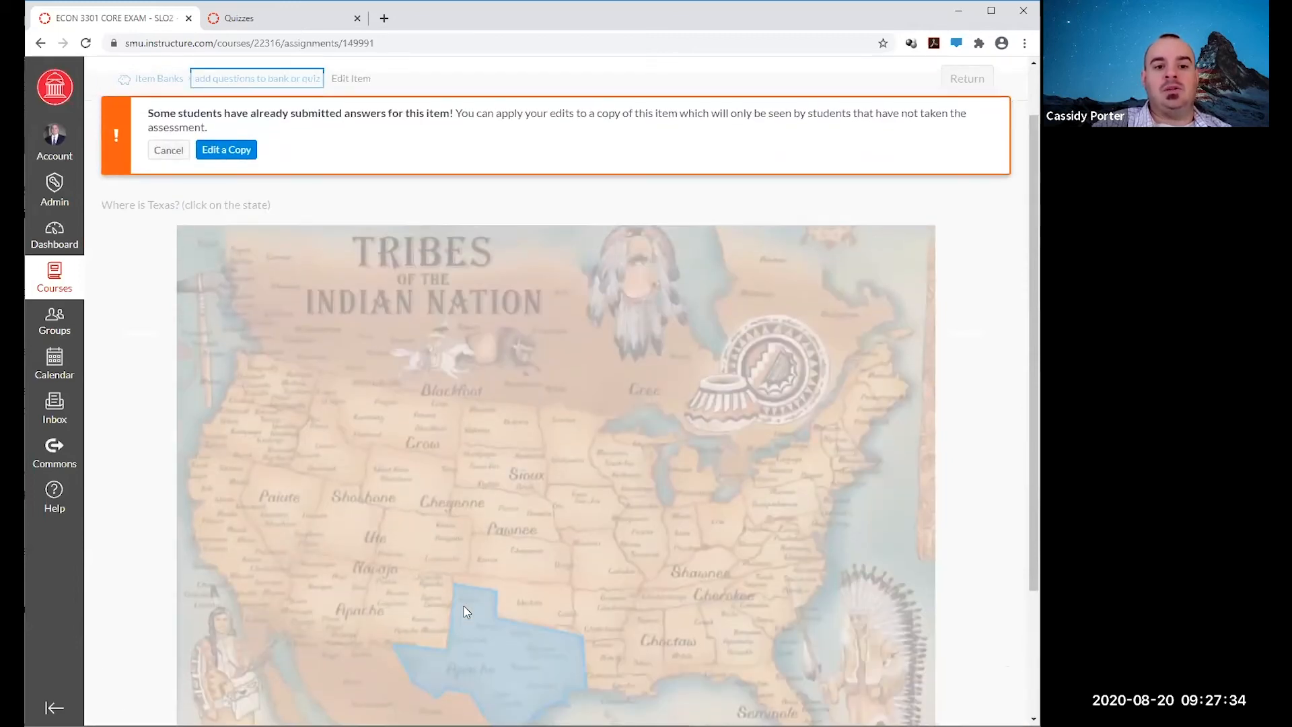
scroll(465, 611, up, 1)
scroll(466, 611, down, 2)
scroll(465, 611, down, 3)
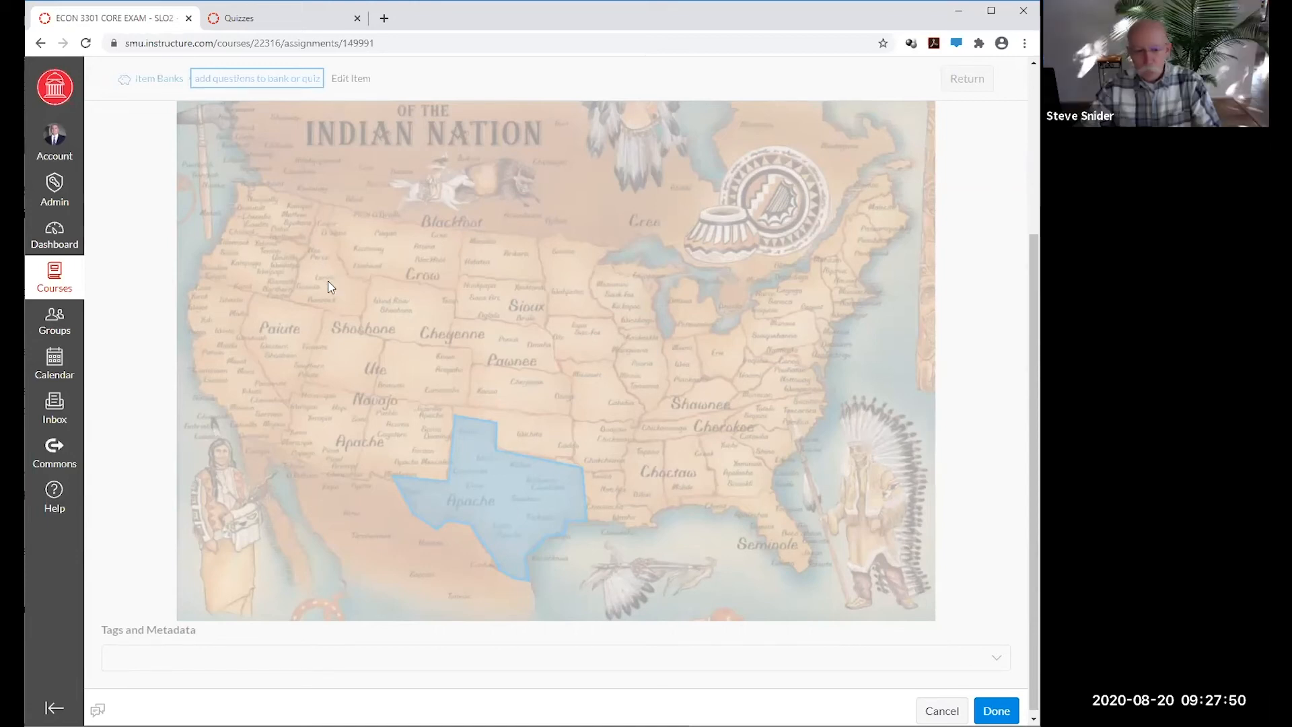
scroll(329, 281, down, 1)
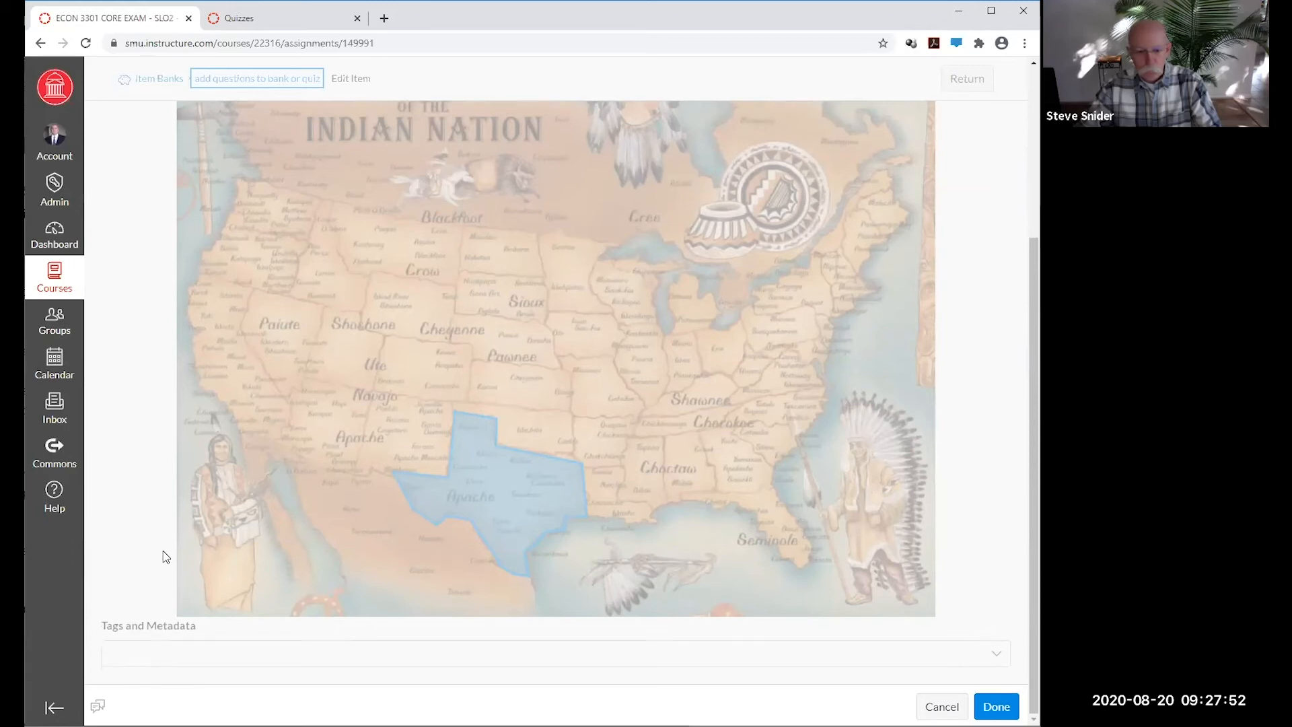
click(152, 650)
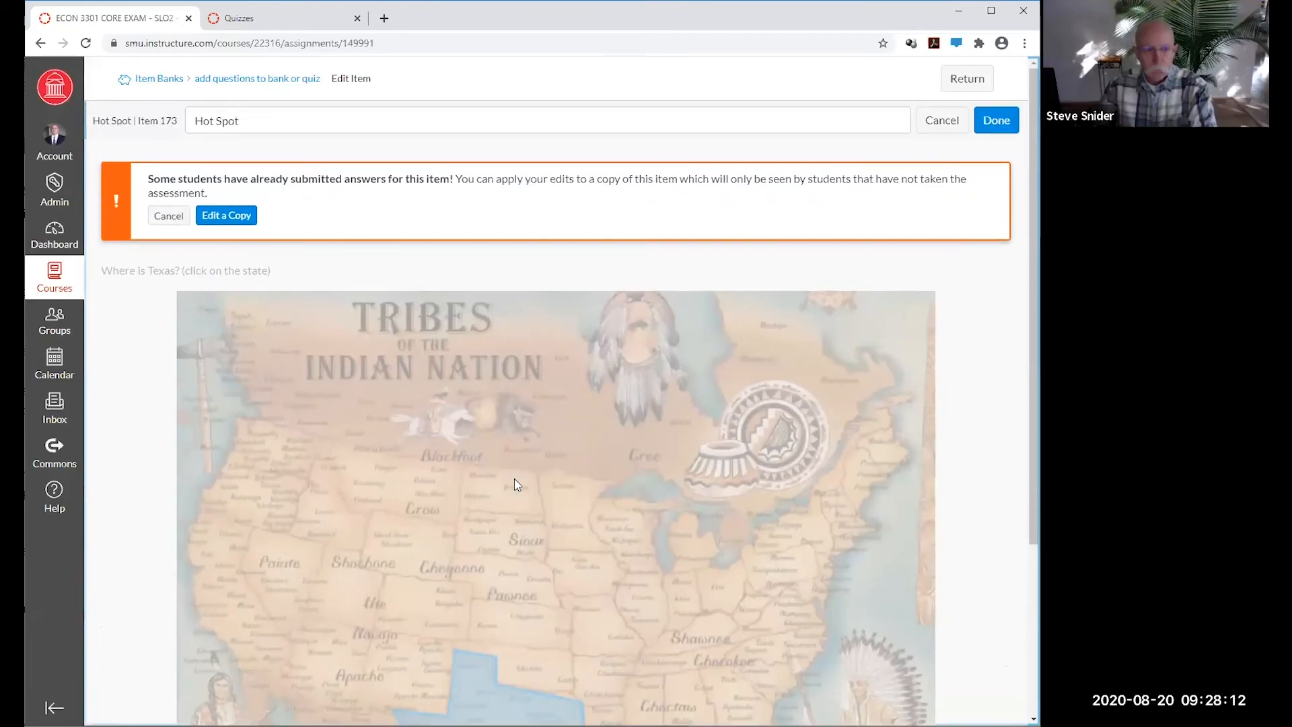
click(168, 216)
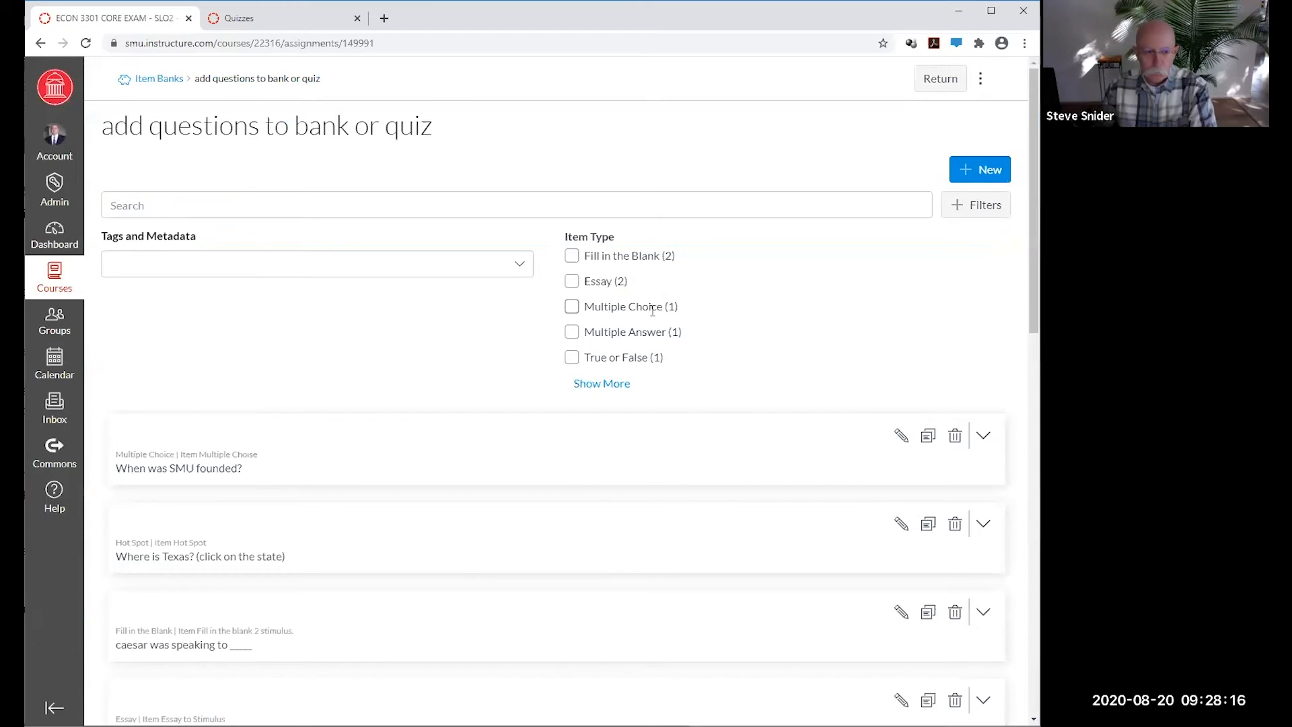
Open the multiple choice question "When was SMU founded?" for editing and cancel without making a copy.
scroll(652, 308, down, 4)
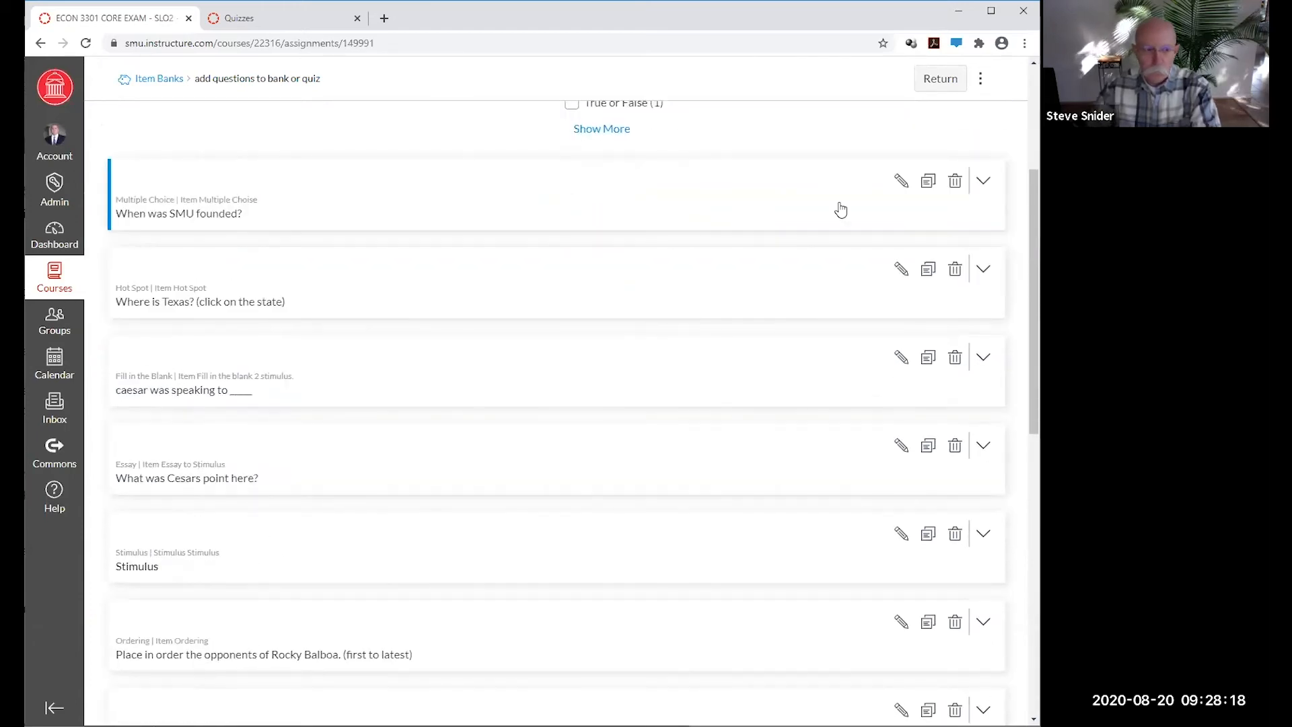
click(900, 183)
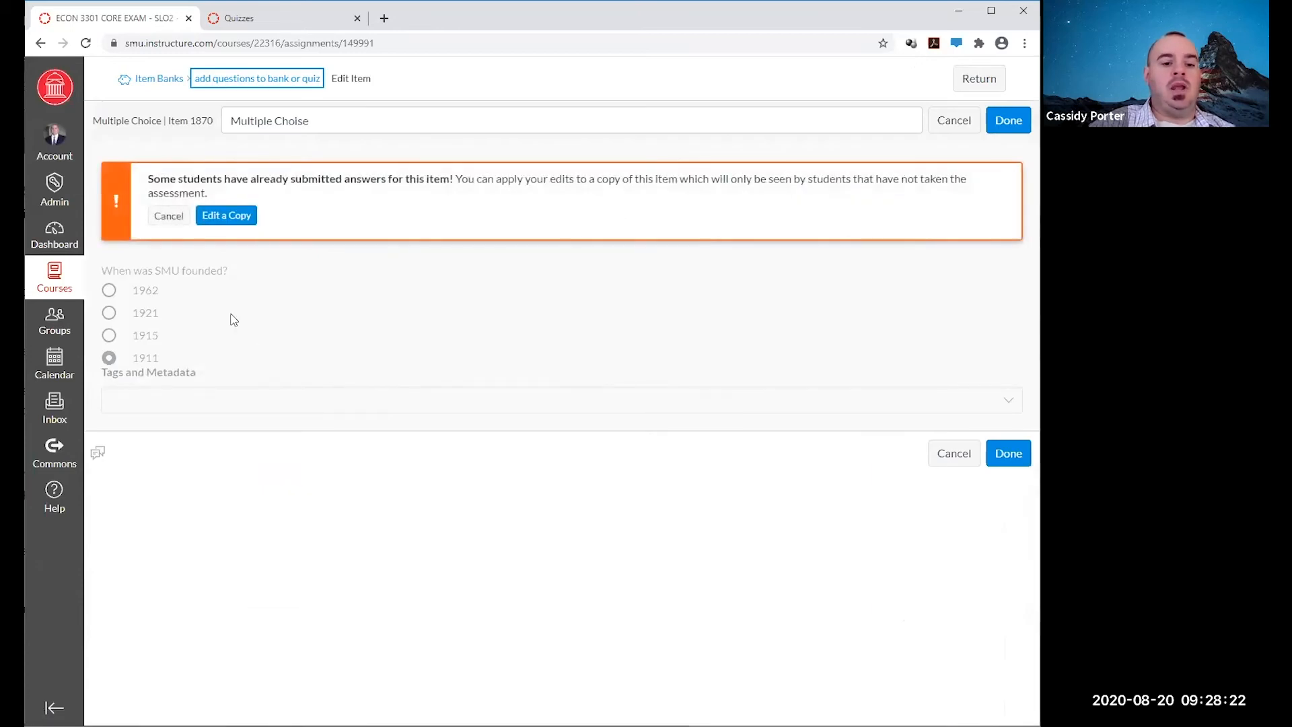
click(166, 225)
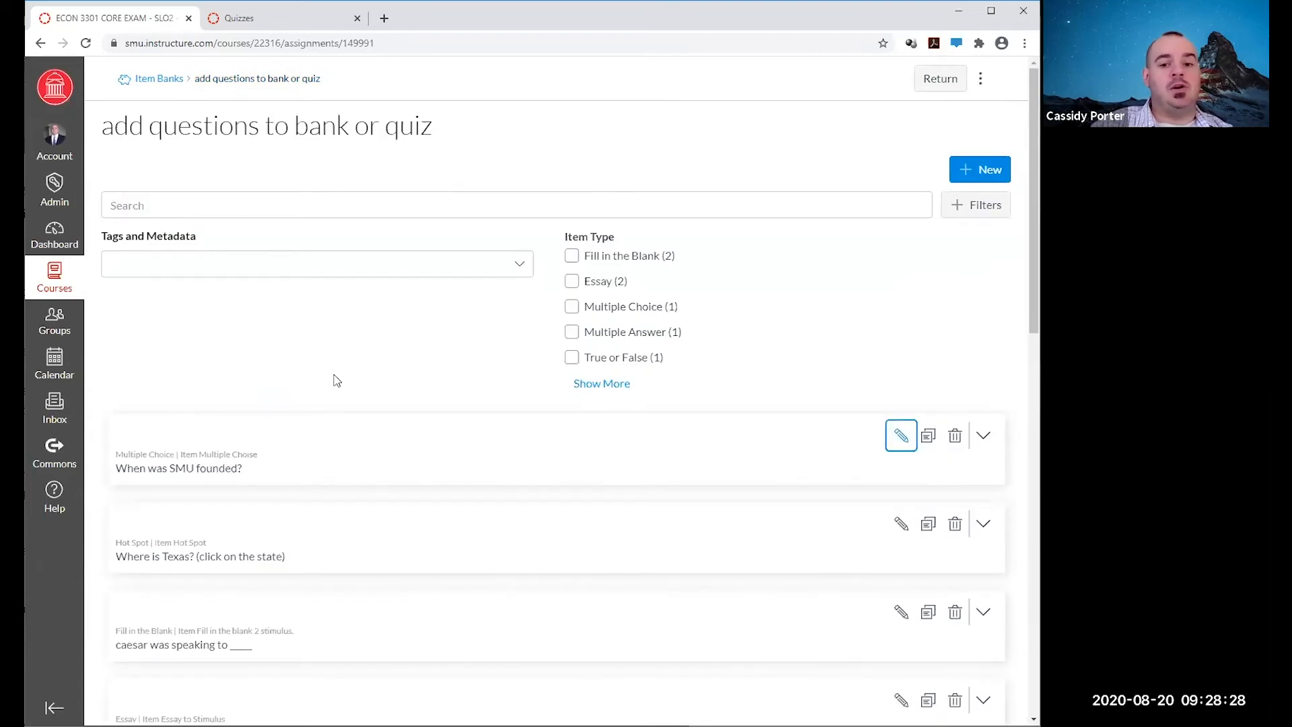
Expand the SMU founding, Texas hot spot and "caesar was speaking to" questions to view their answers and last update details.
scroll(337, 381, down, 2)
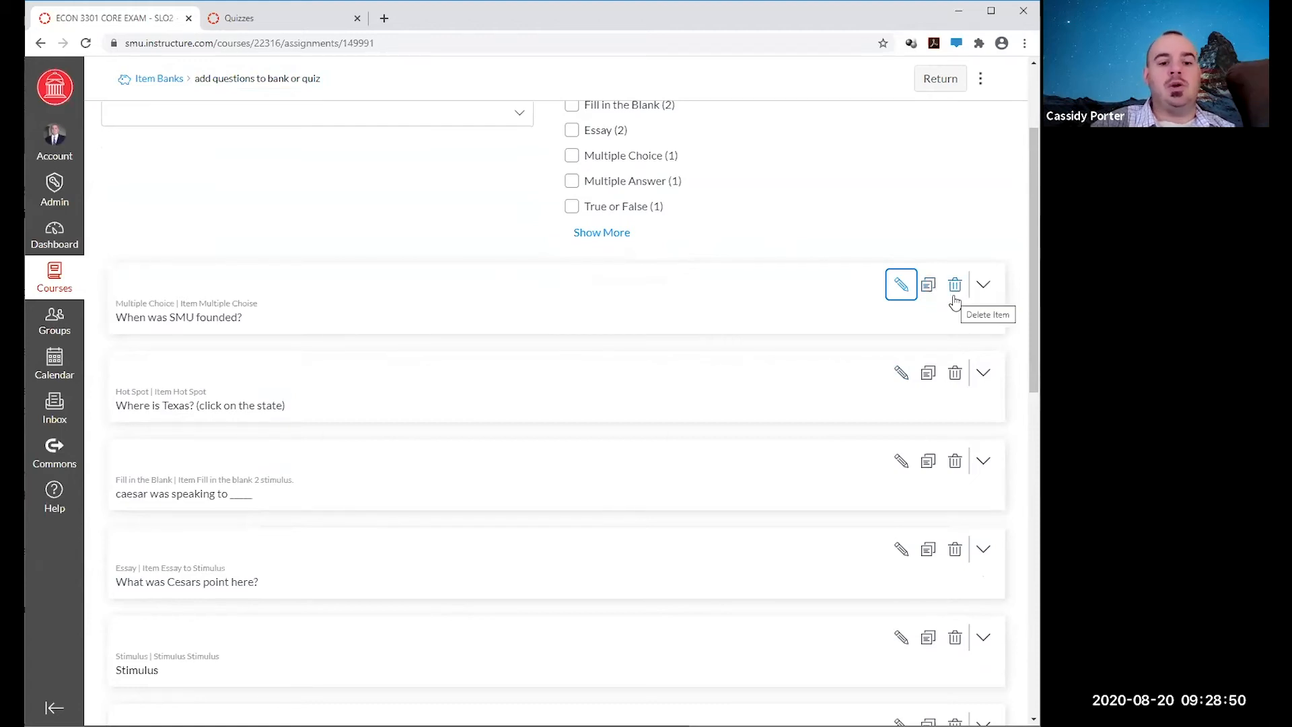
click(984, 287)
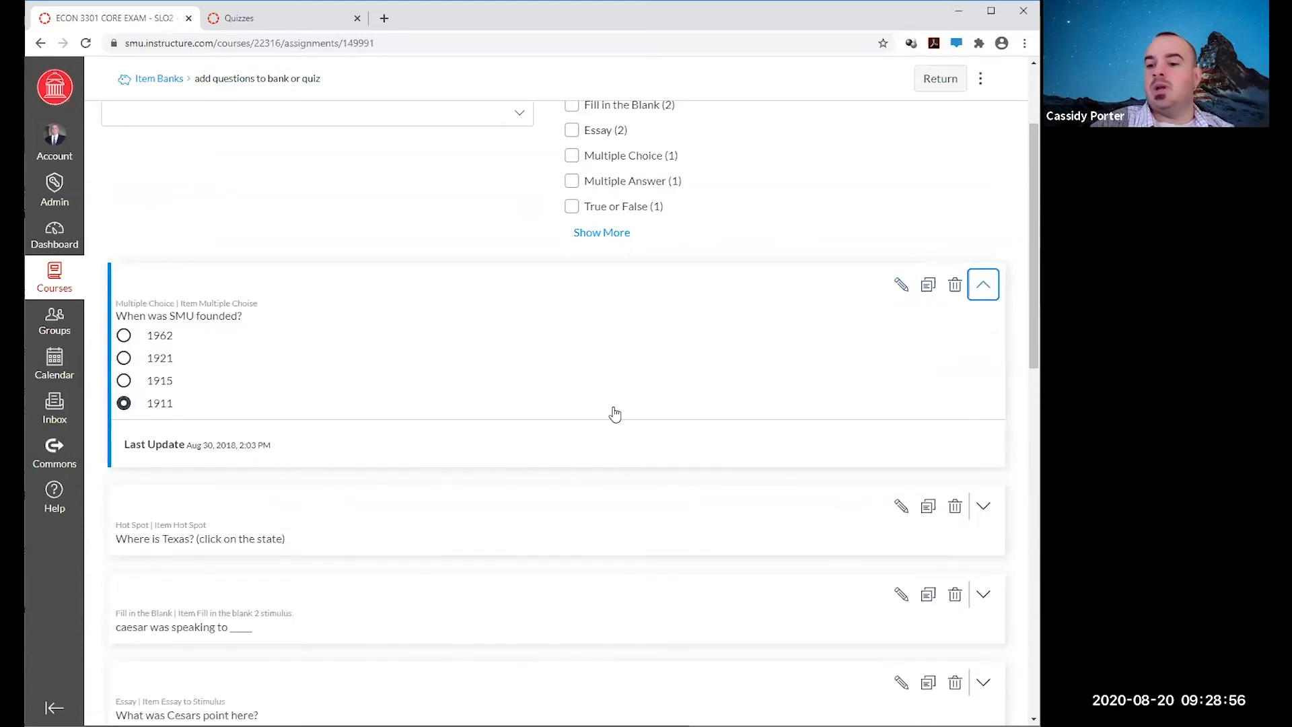
click(983, 507)
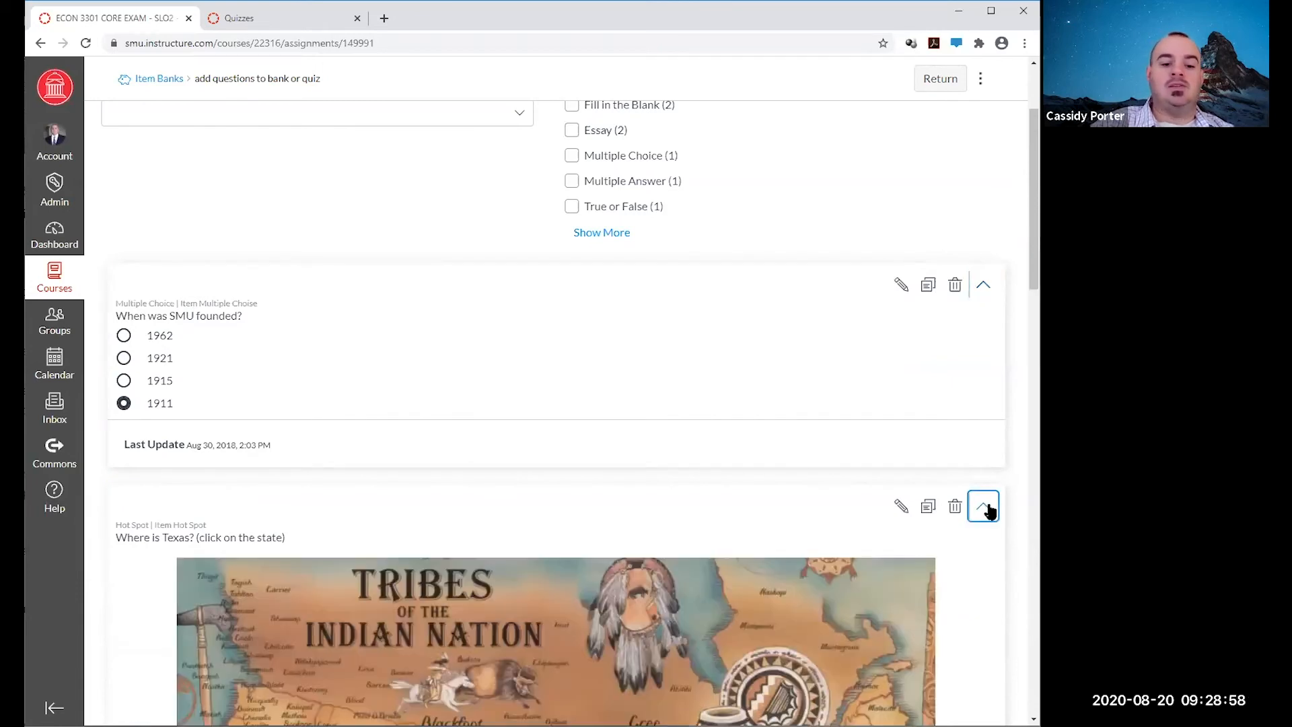
scroll(986, 511, down, 10)
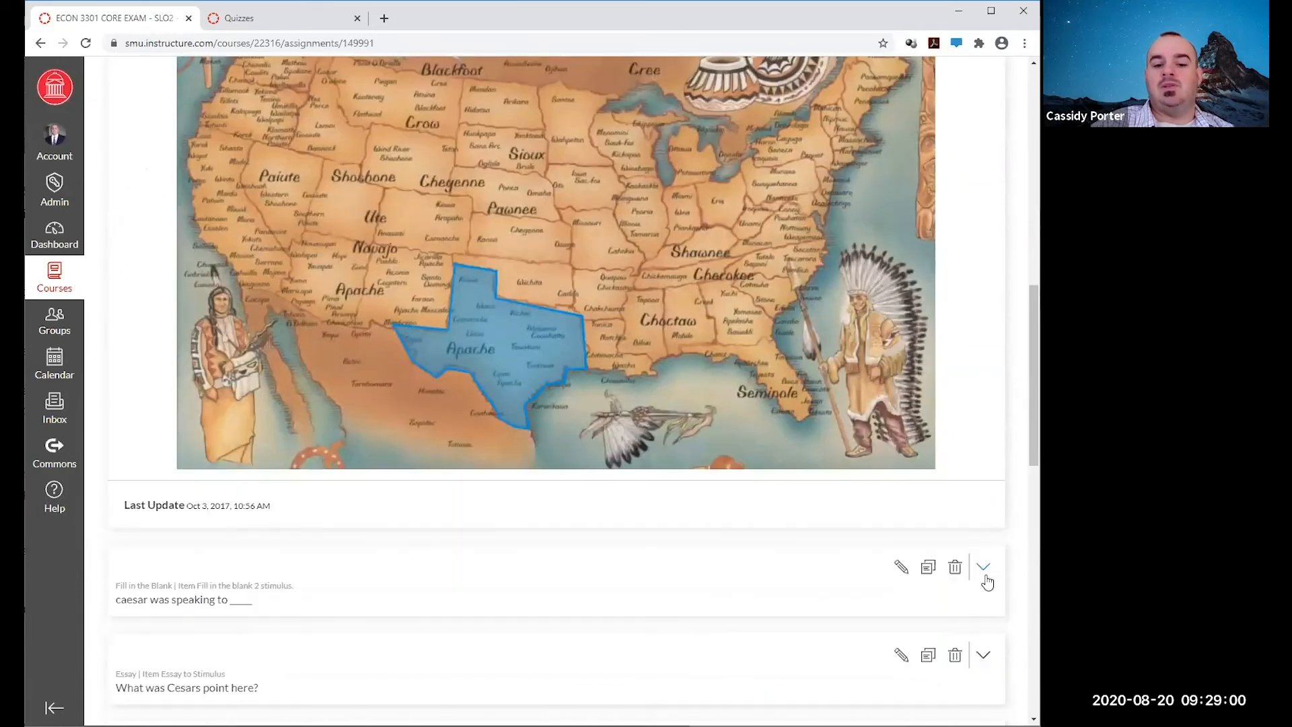
click(985, 577)
scroll(986, 580, down, 3)
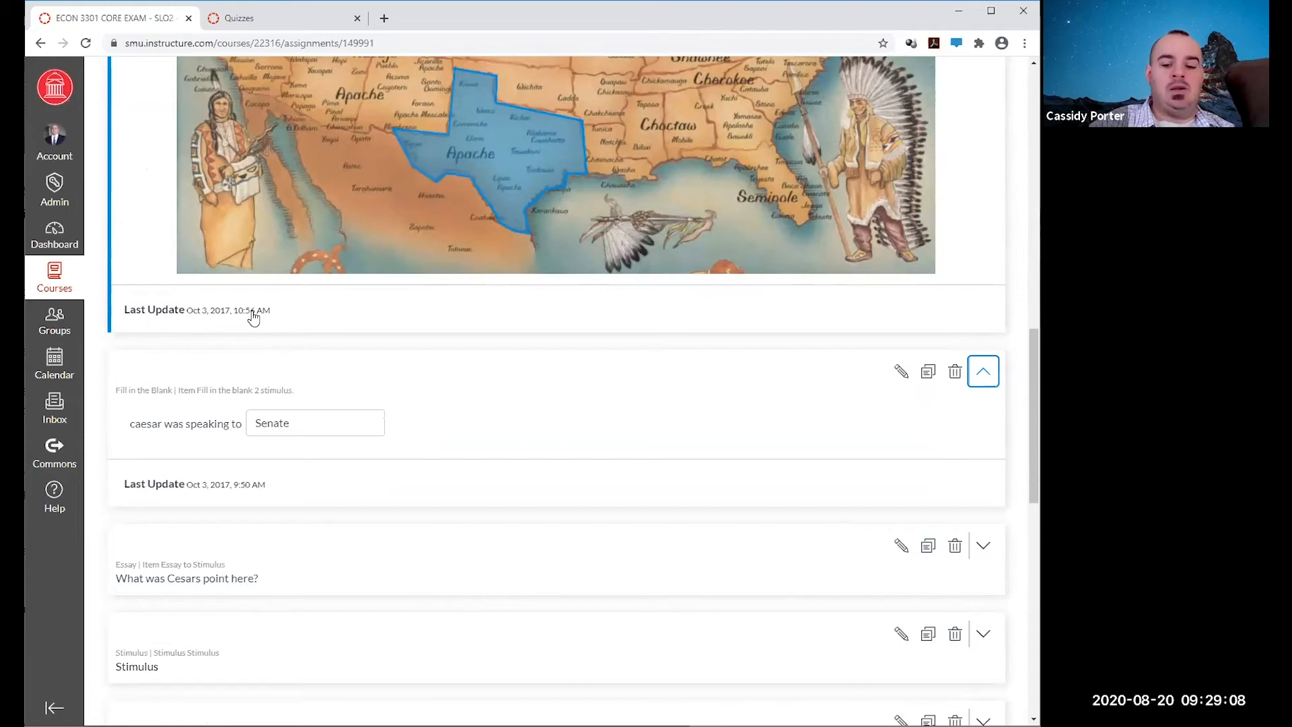
scroll(253, 317, up, 10)
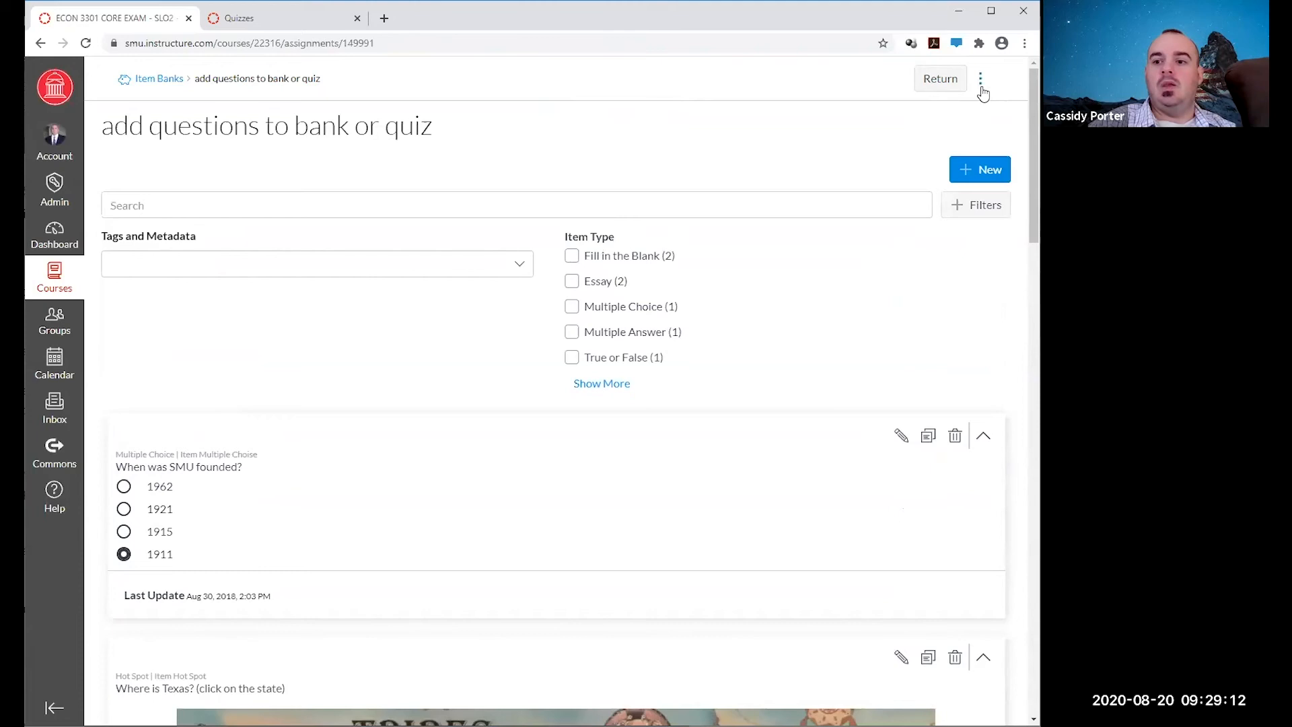
Leave the item bank for the quiz's Build page and open the Manage Item Banks list from there.
click(980, 81)
click(851, 140)
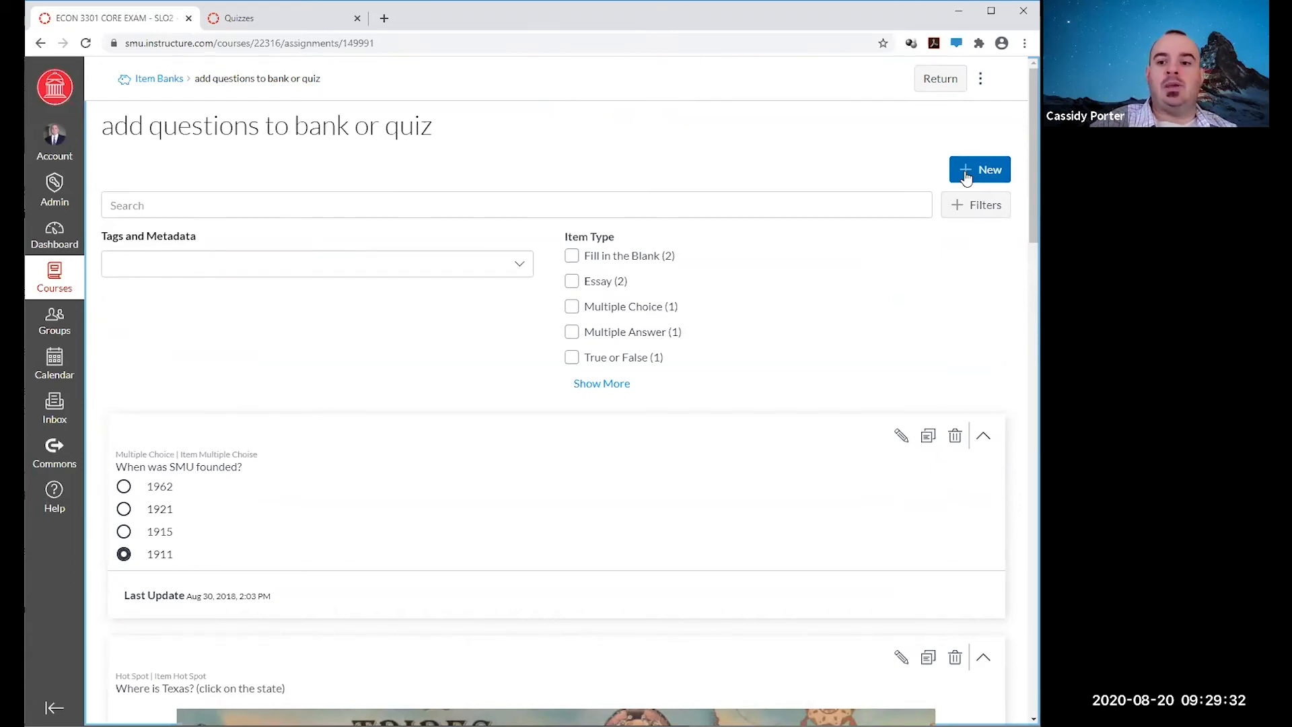
click(935, 80)
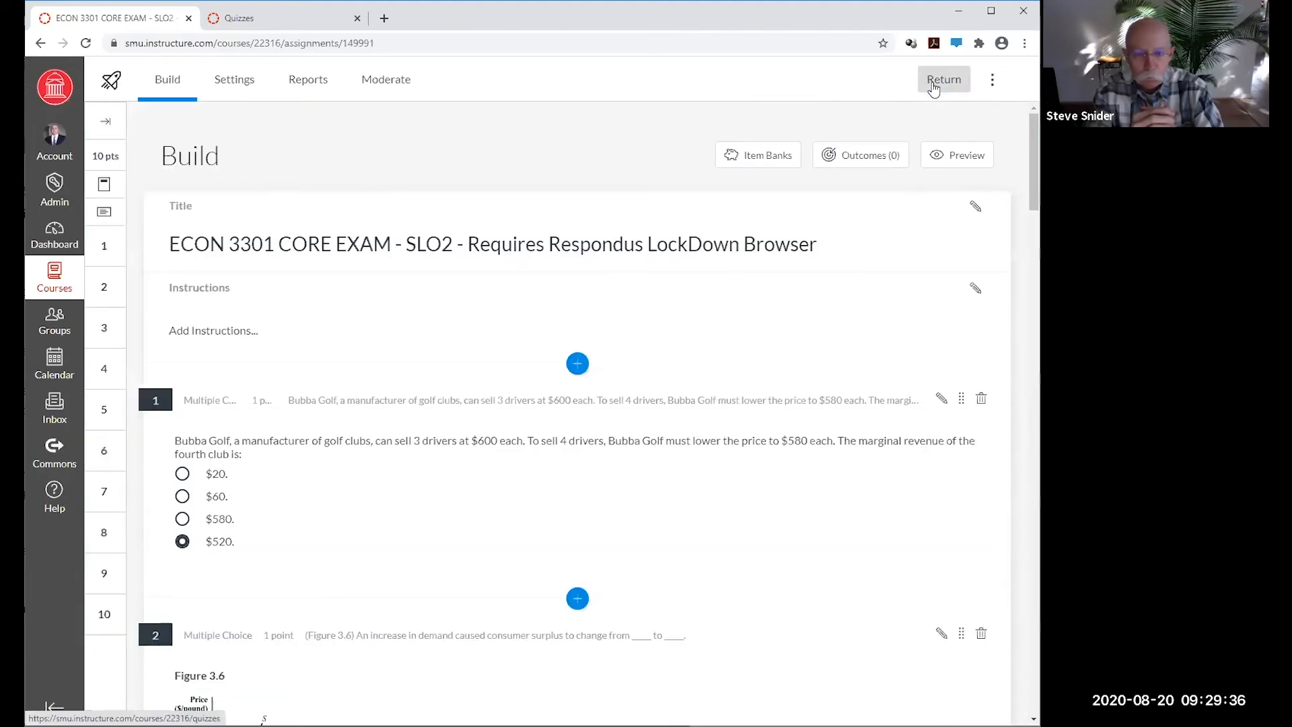
click(993, 79)
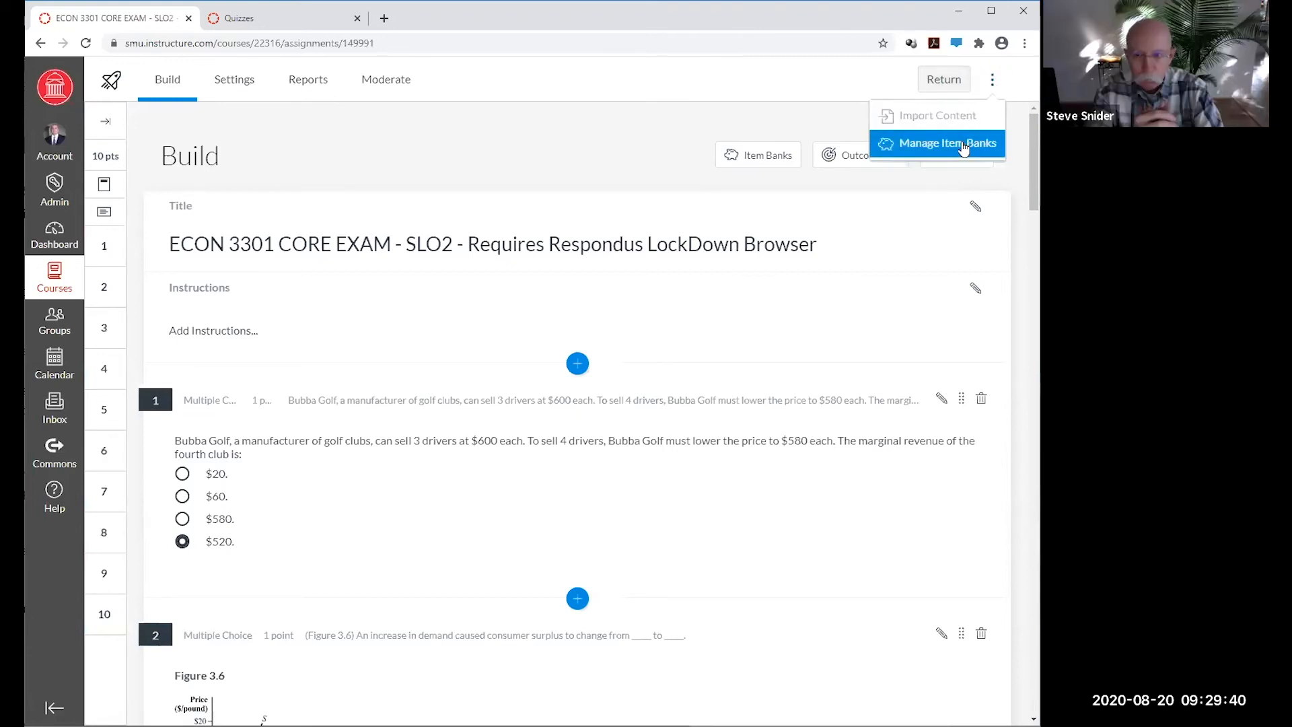
click(962, 144)
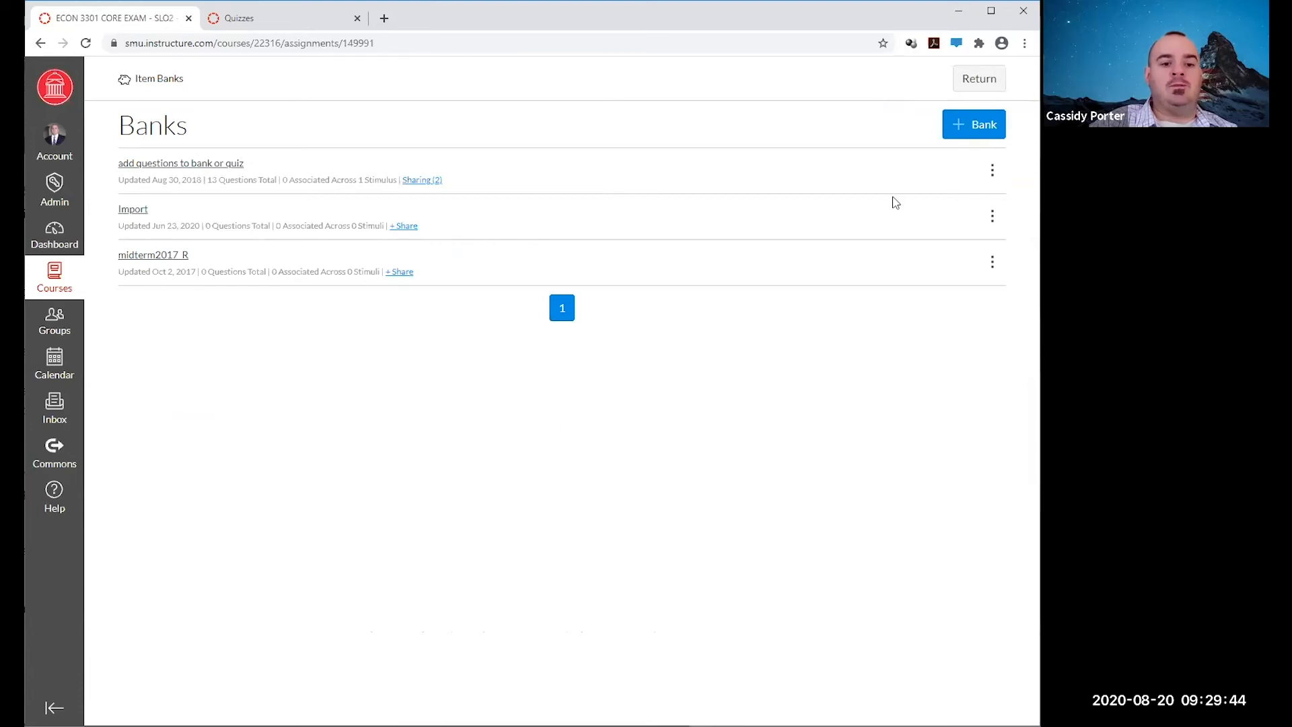
Create a new item bank named "Delete Me".
click(970, 127)
click(535, 404)
text(Delete Me)
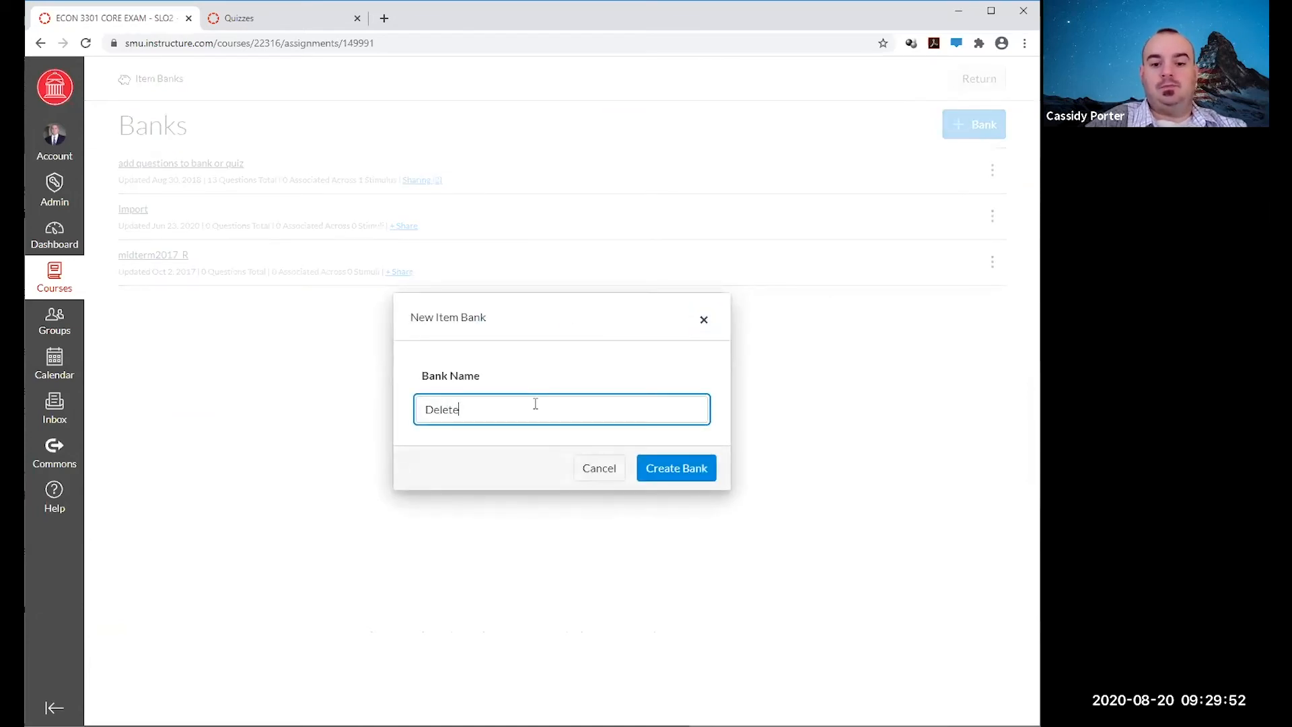
click(649, 468)
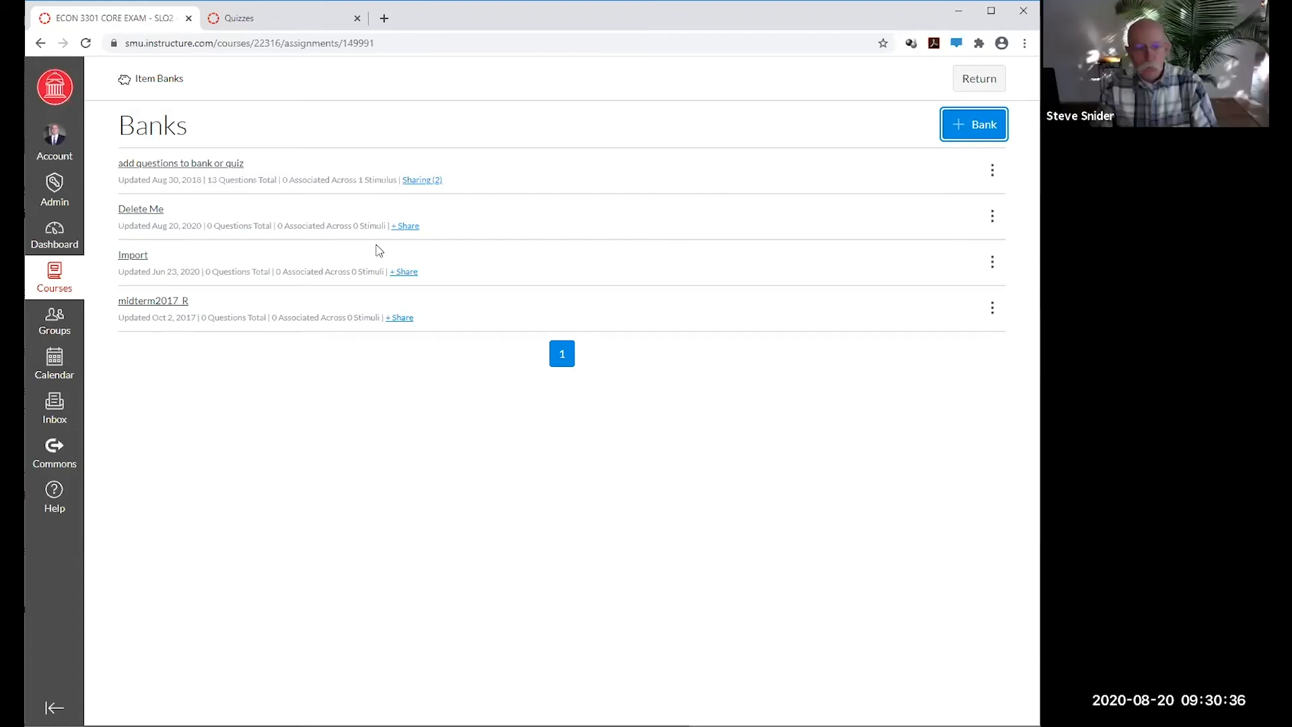
Open sharing for the "Delete Me" bank, select a colleague found by surname, and remove that person from the selection.
click(412, 227)
click(457, 365)
text(s)
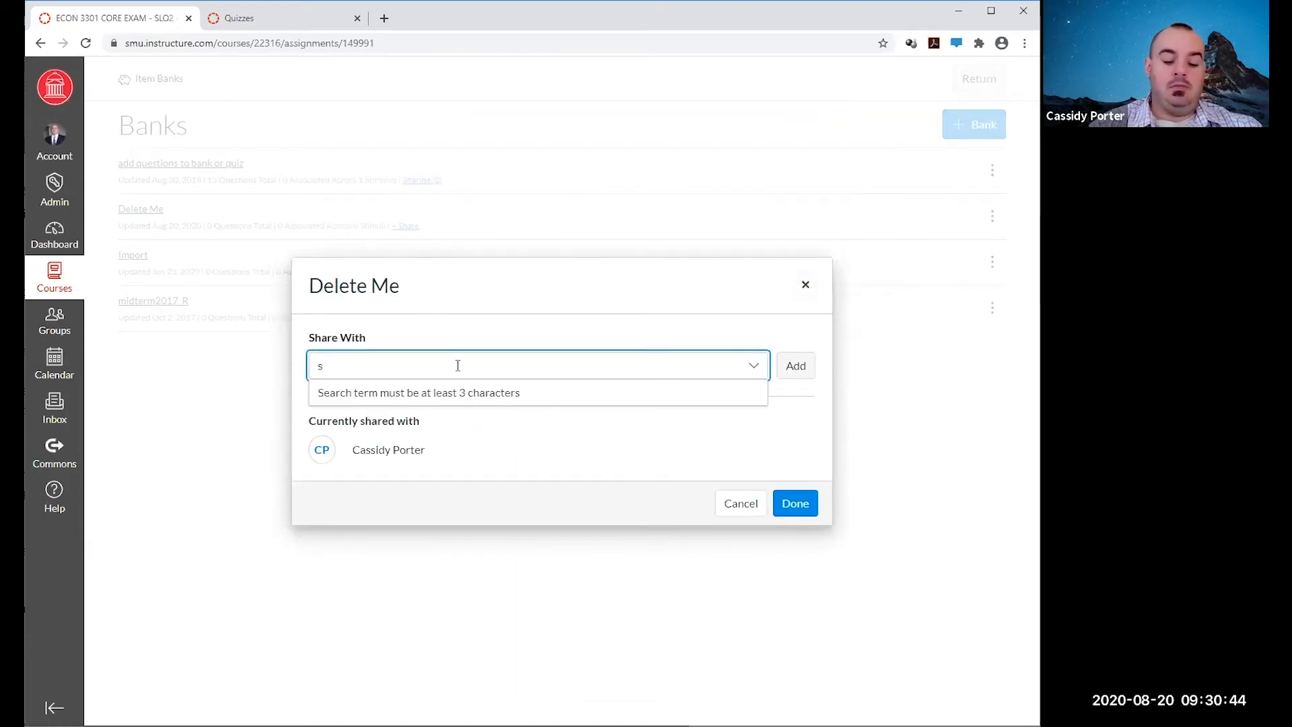
text(nider)
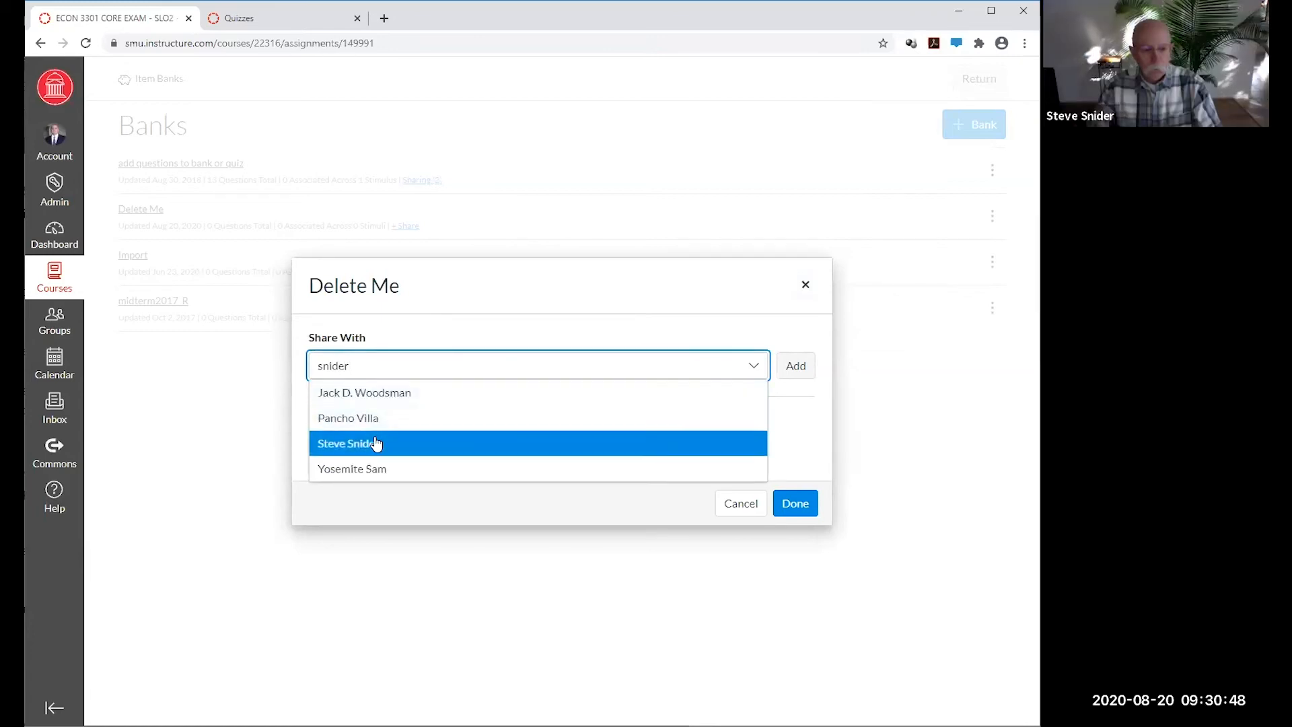
click(375, 443)
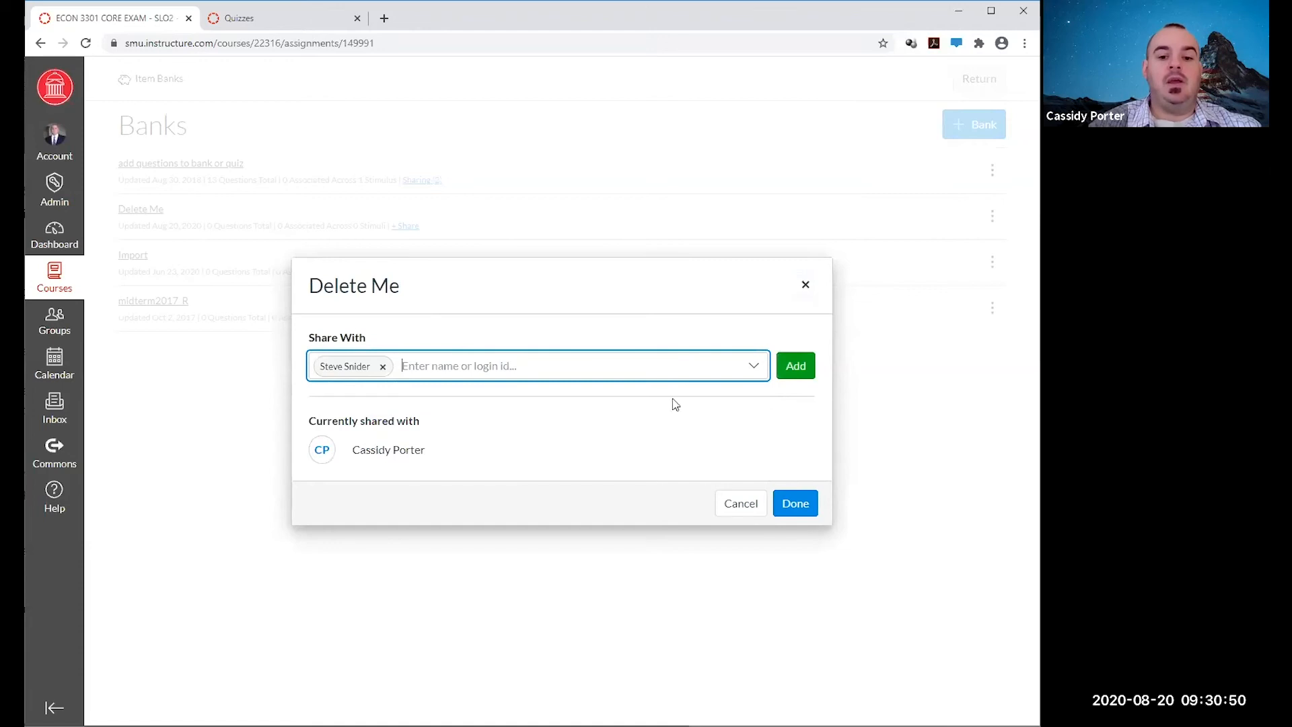
click(585, 370)
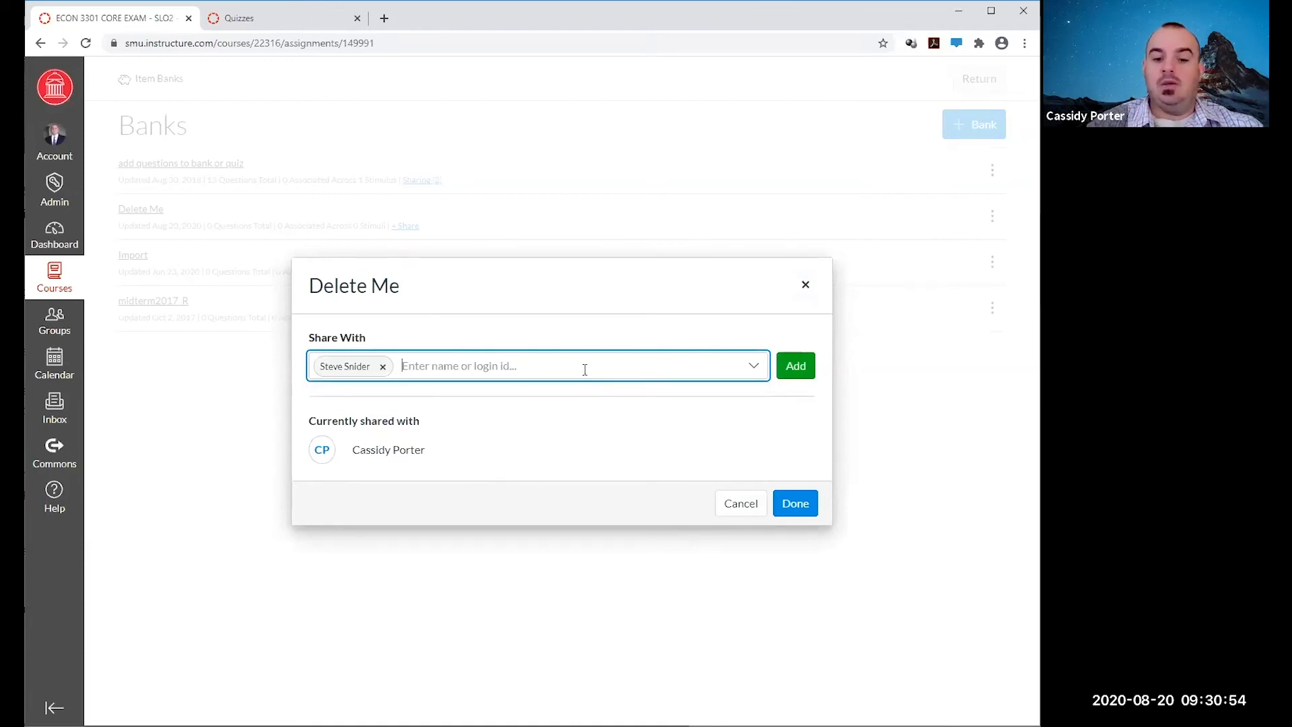
key(BackSpace)
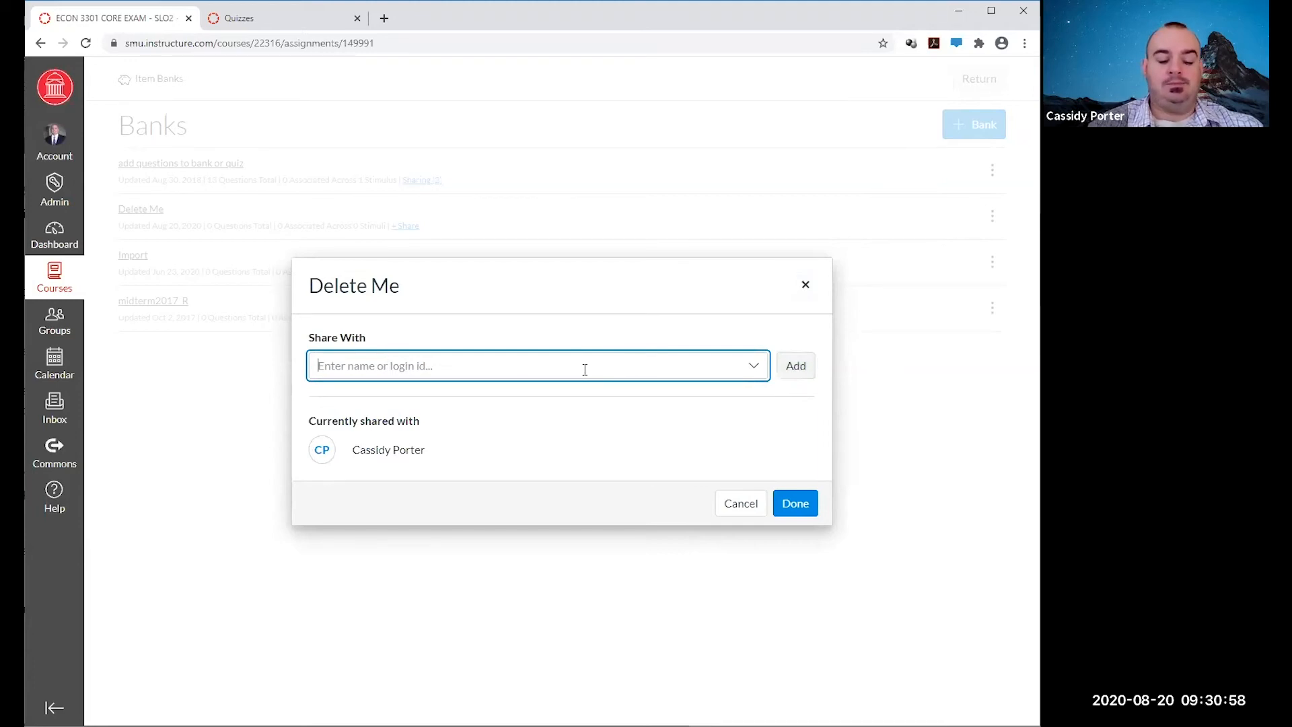
Search for a different colleague by surname to share the "Delete Me" bank with, and cancel the sharing.
text(peders)
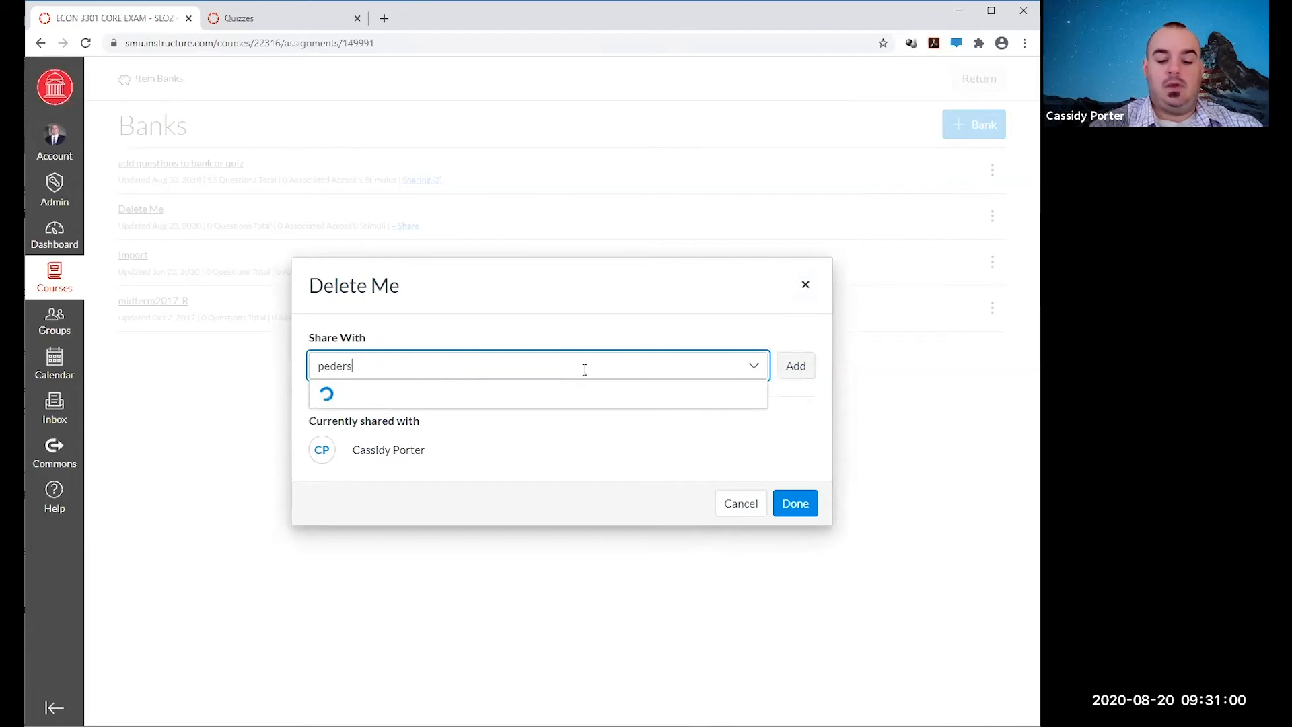
text(on)
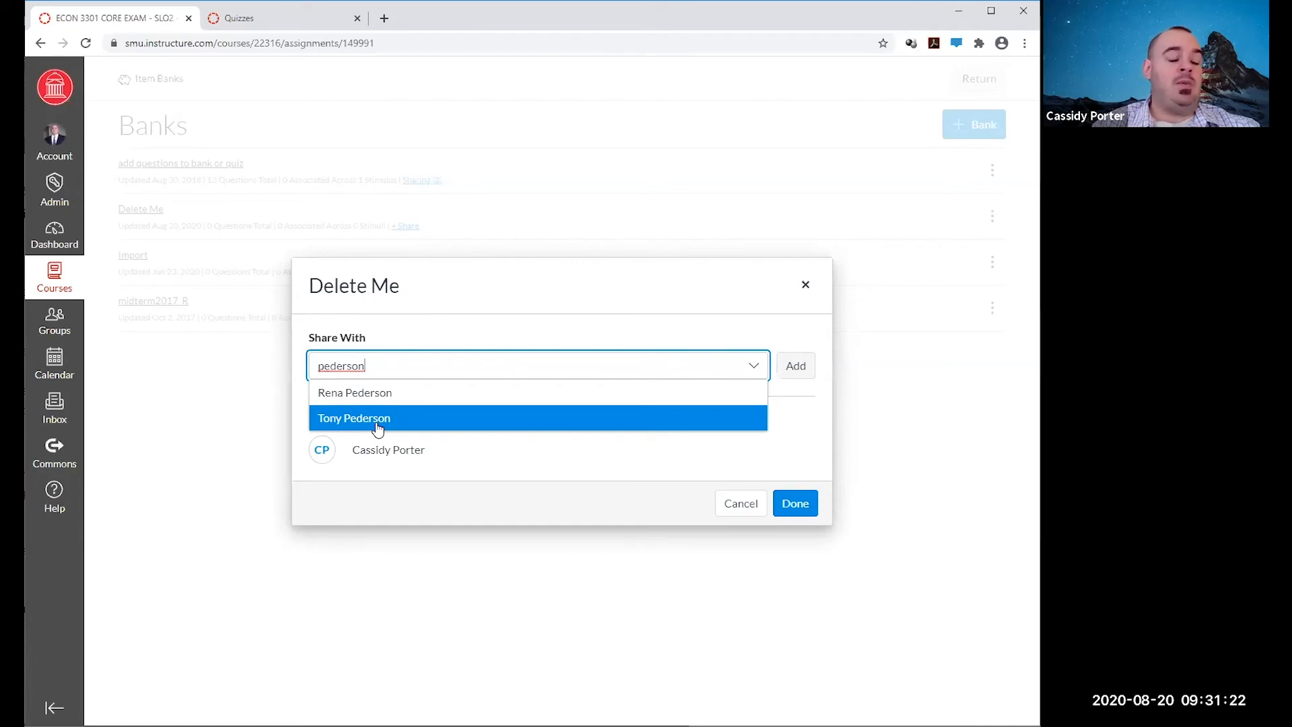
click(670, 517)
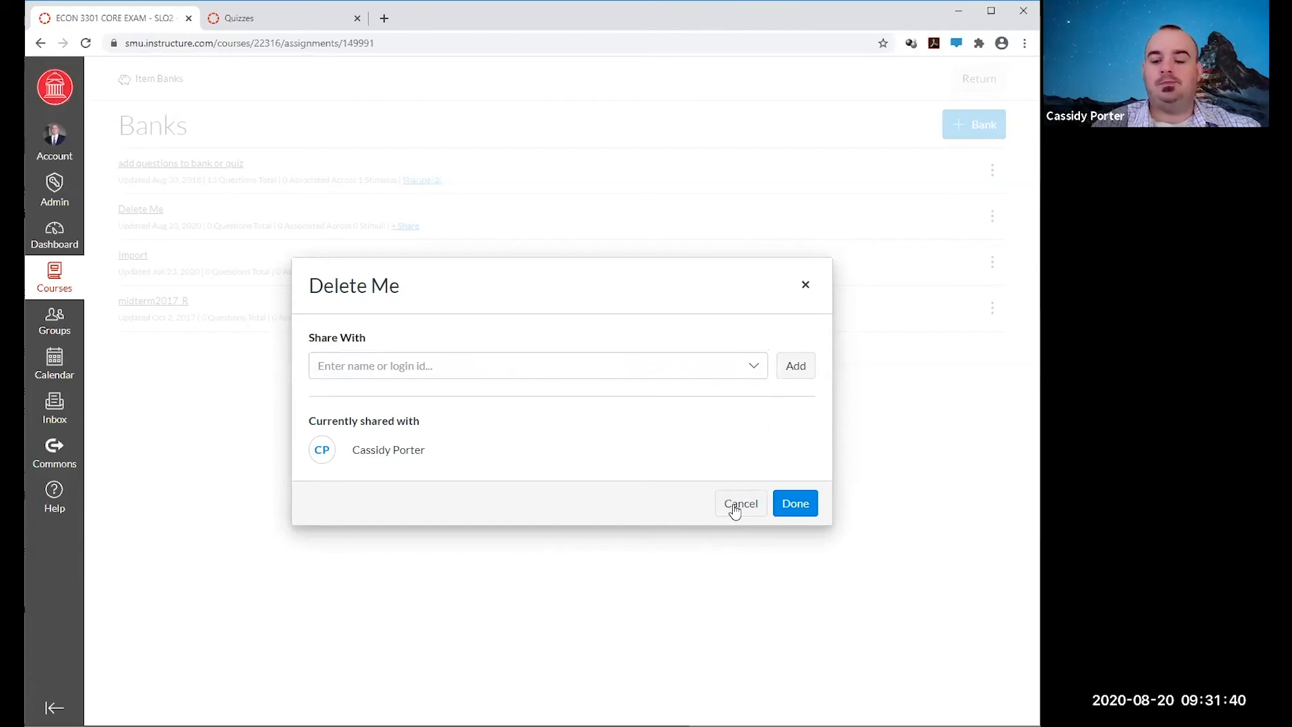
click(735, 510)
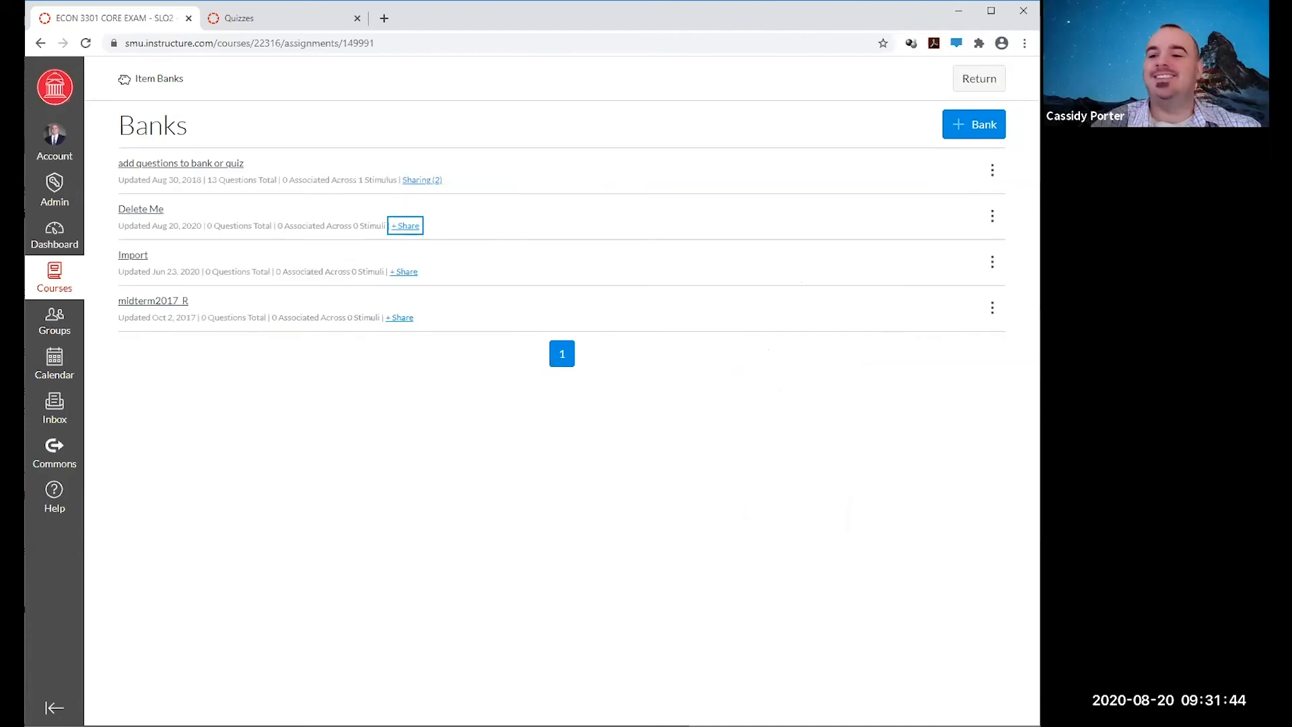
Delete the "Delete Me" item bank and confirm its deletion.
click(992, 216)
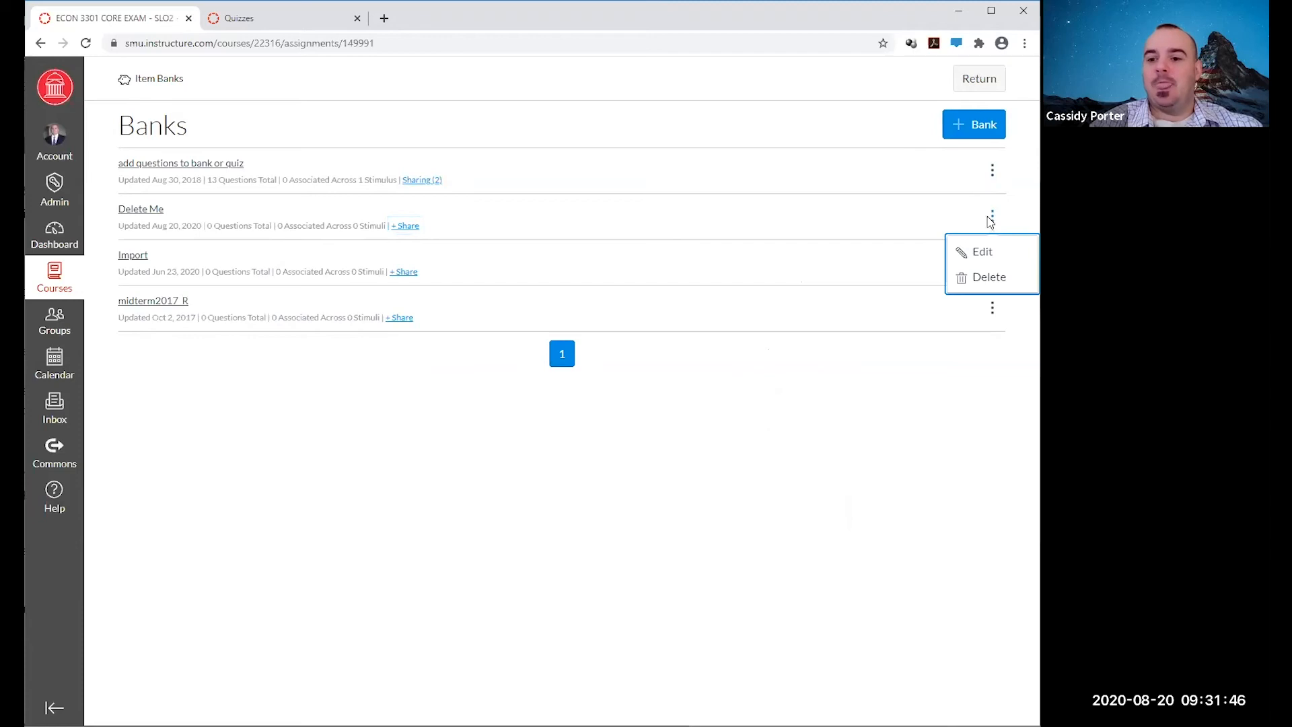
click(988, 355)
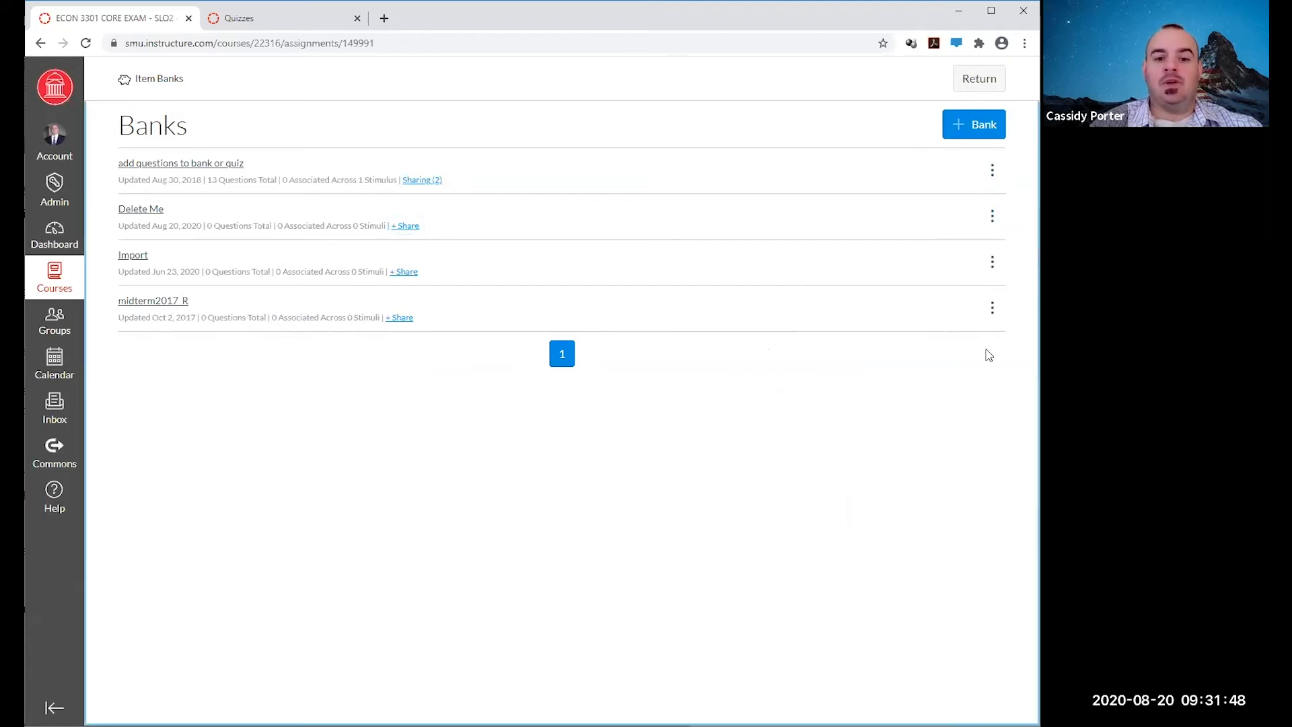
click(991, 216)
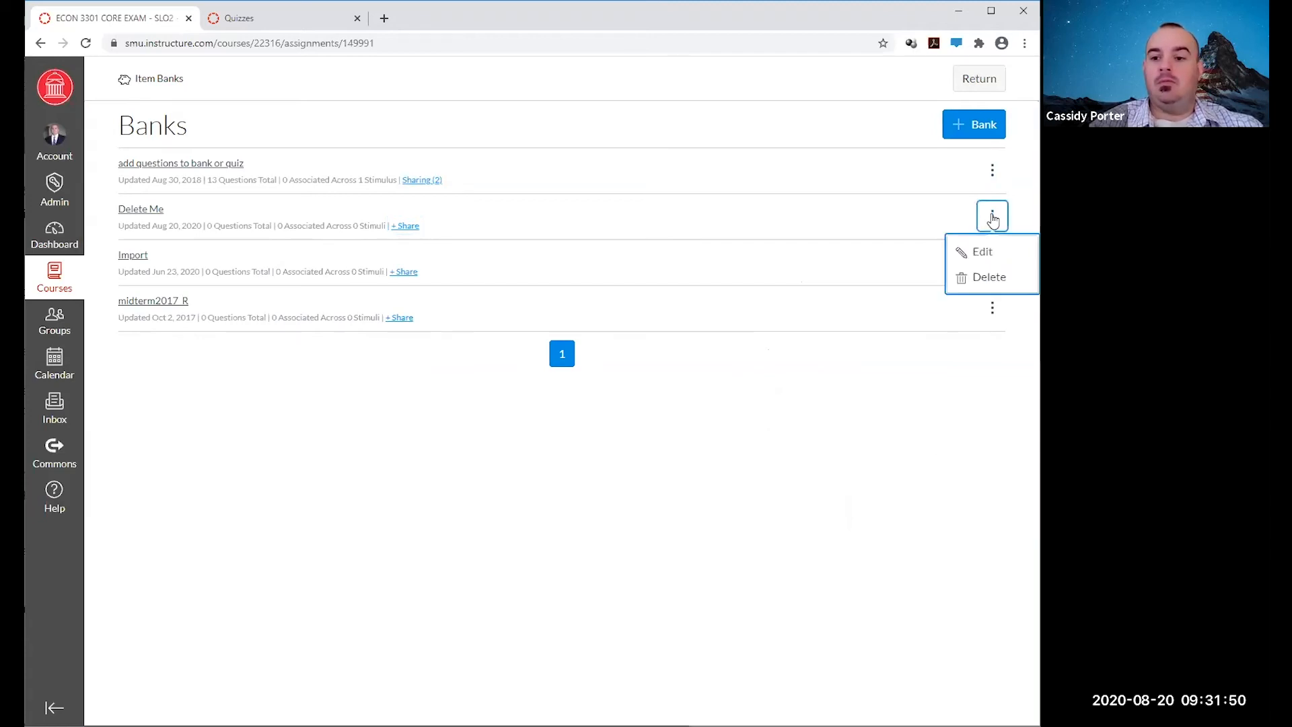
click(989, 277)
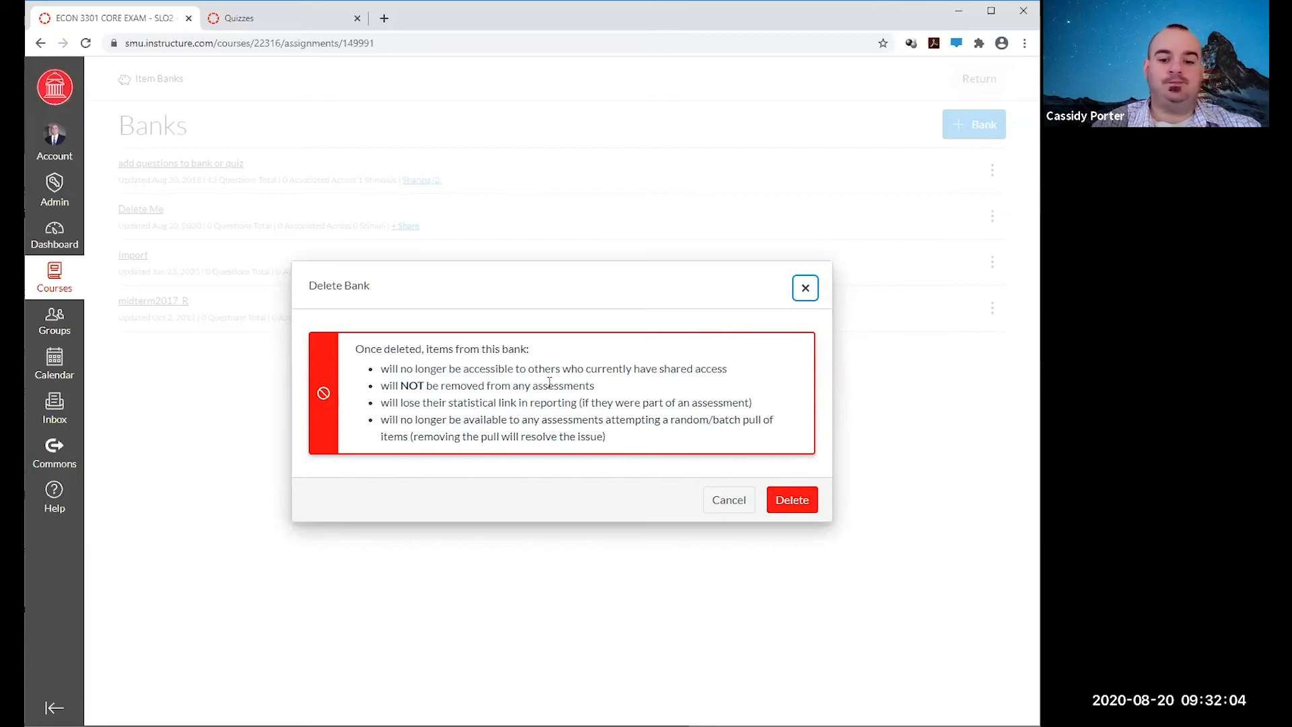
click(784, 502)
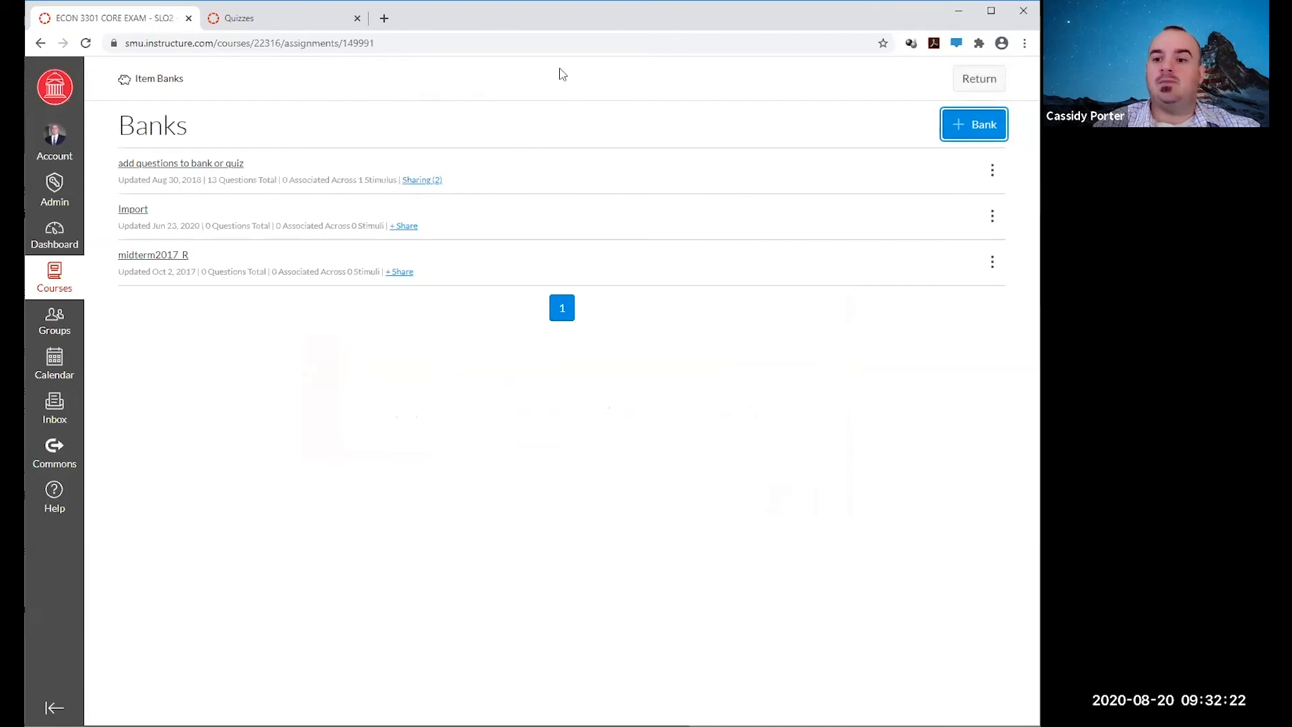
Go back to the quiz's Build page and show the Item Banking options of question 1 in its editor.
click(974, 81)
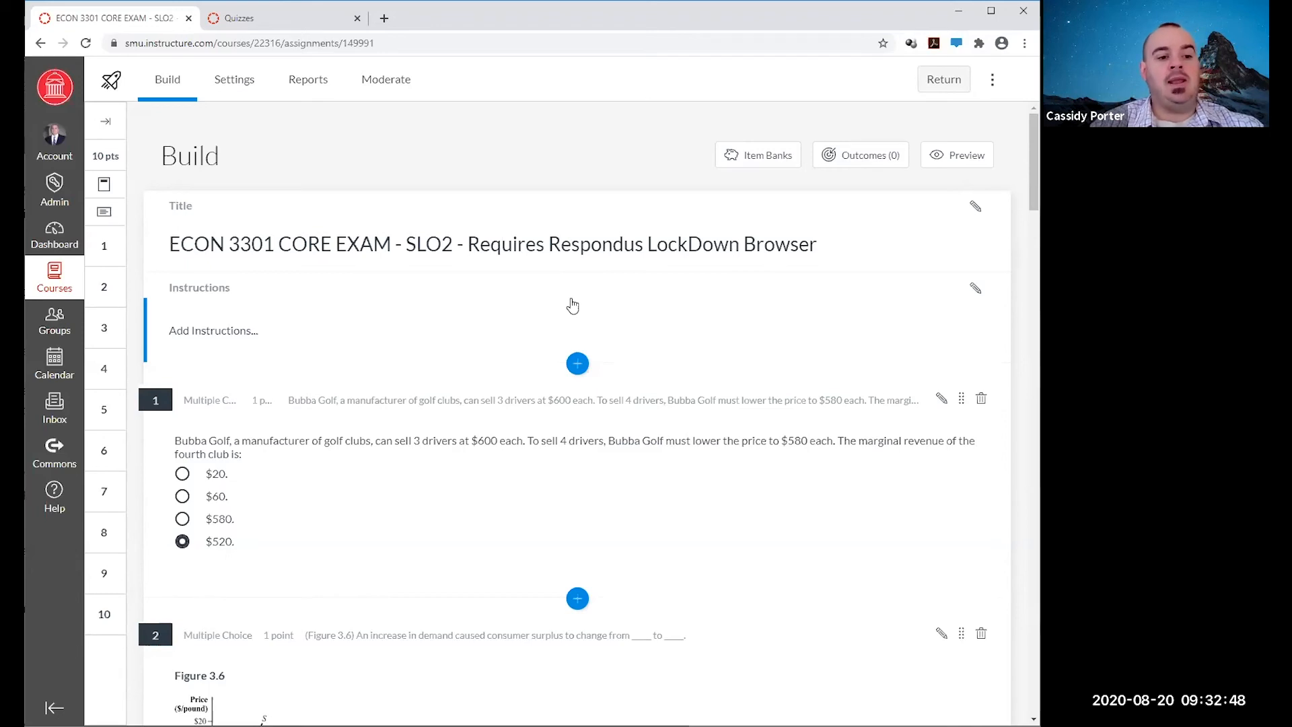
scroll(733, 384, down, 1)
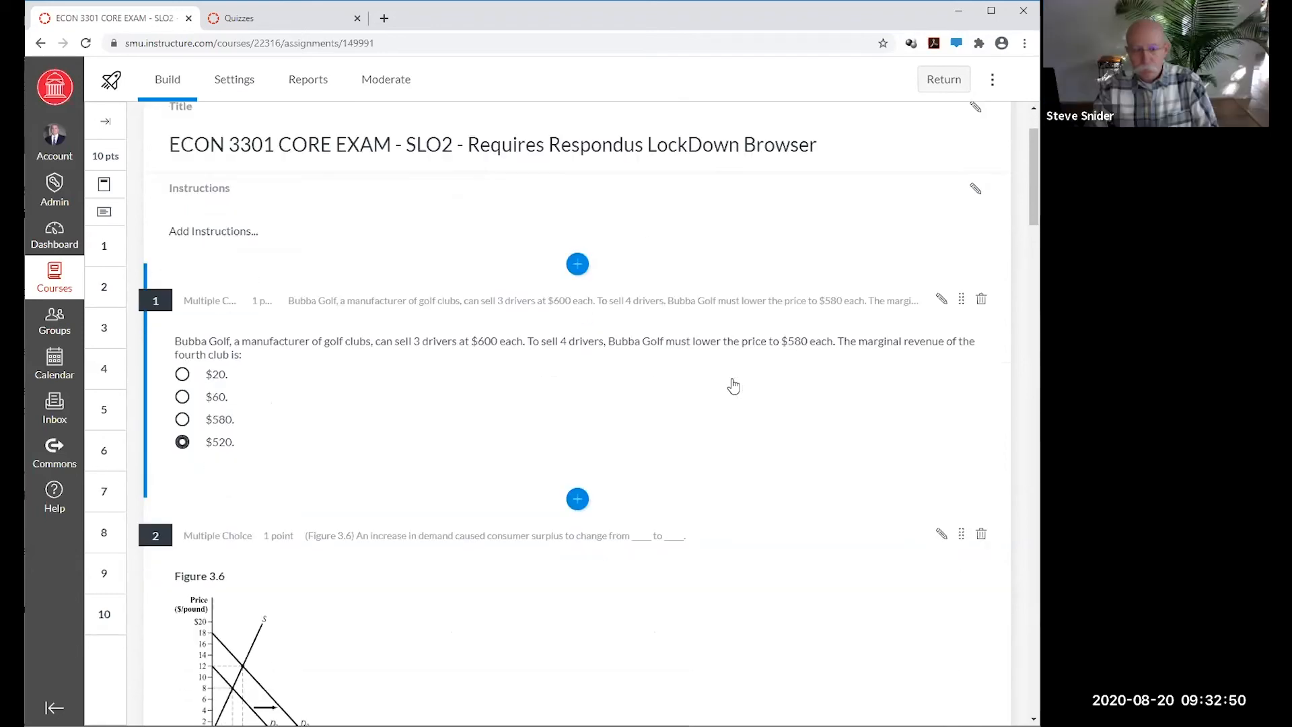
click(939, 299)
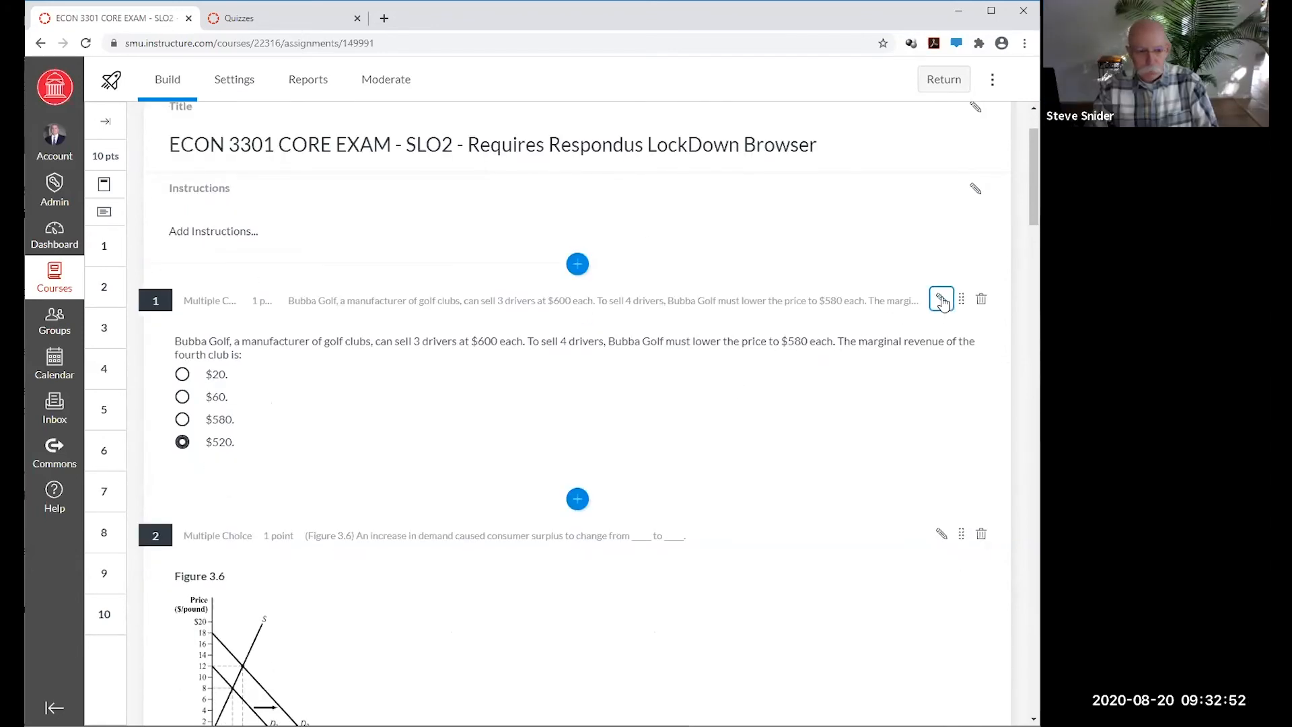
scroll(686, 437, down, 5)
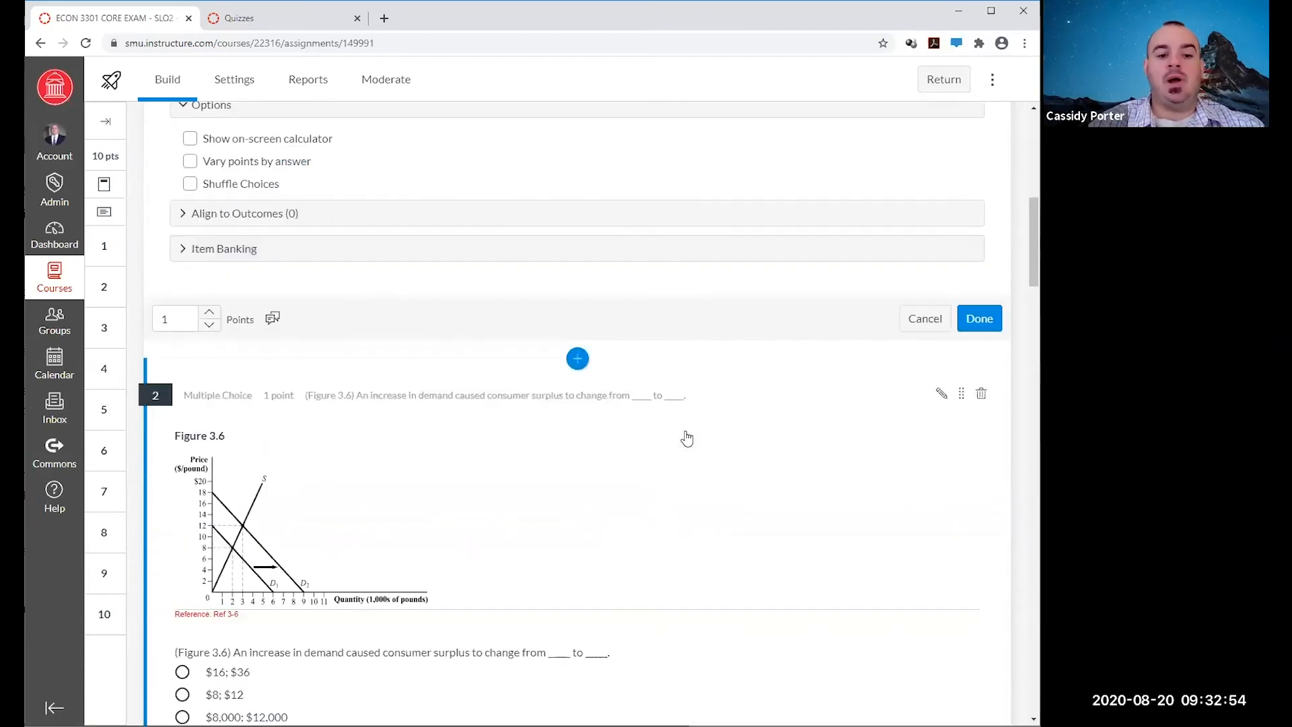
click(211, 252)
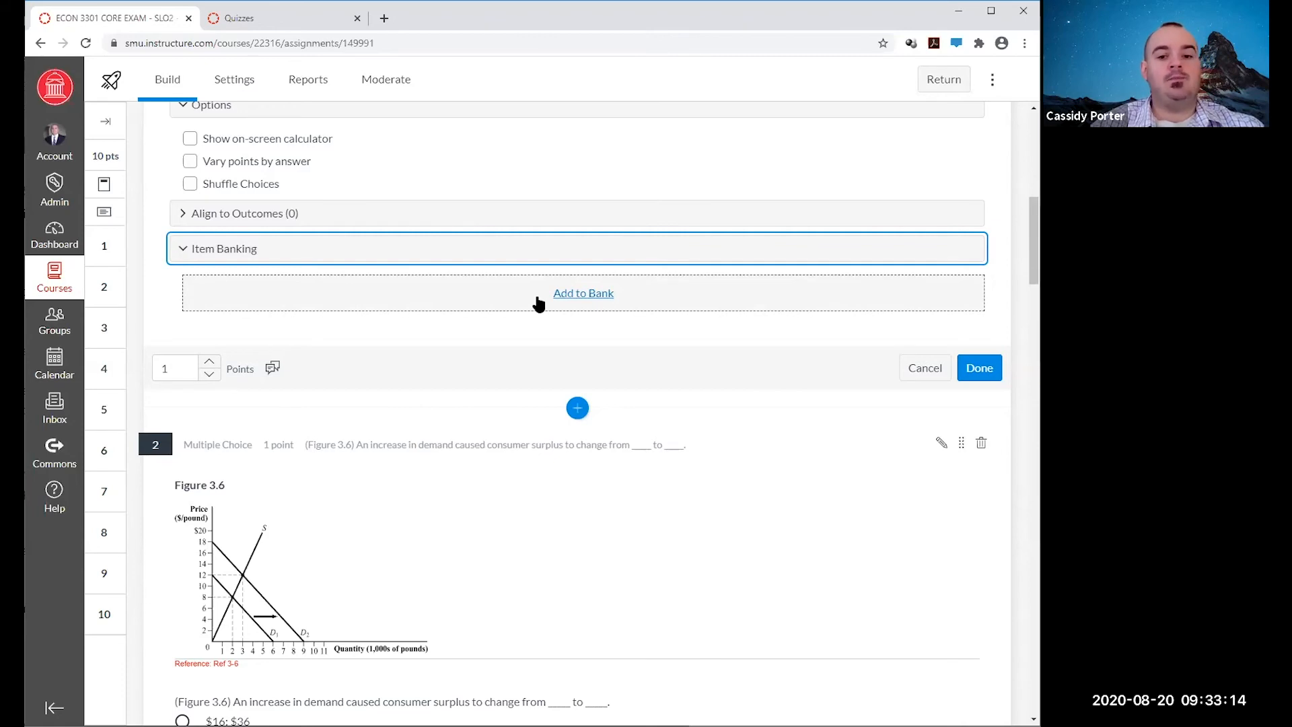
Select the existing "Import" bank as question 1's destination, cancel the addition, and cancel editing the question.
click(593, 296)
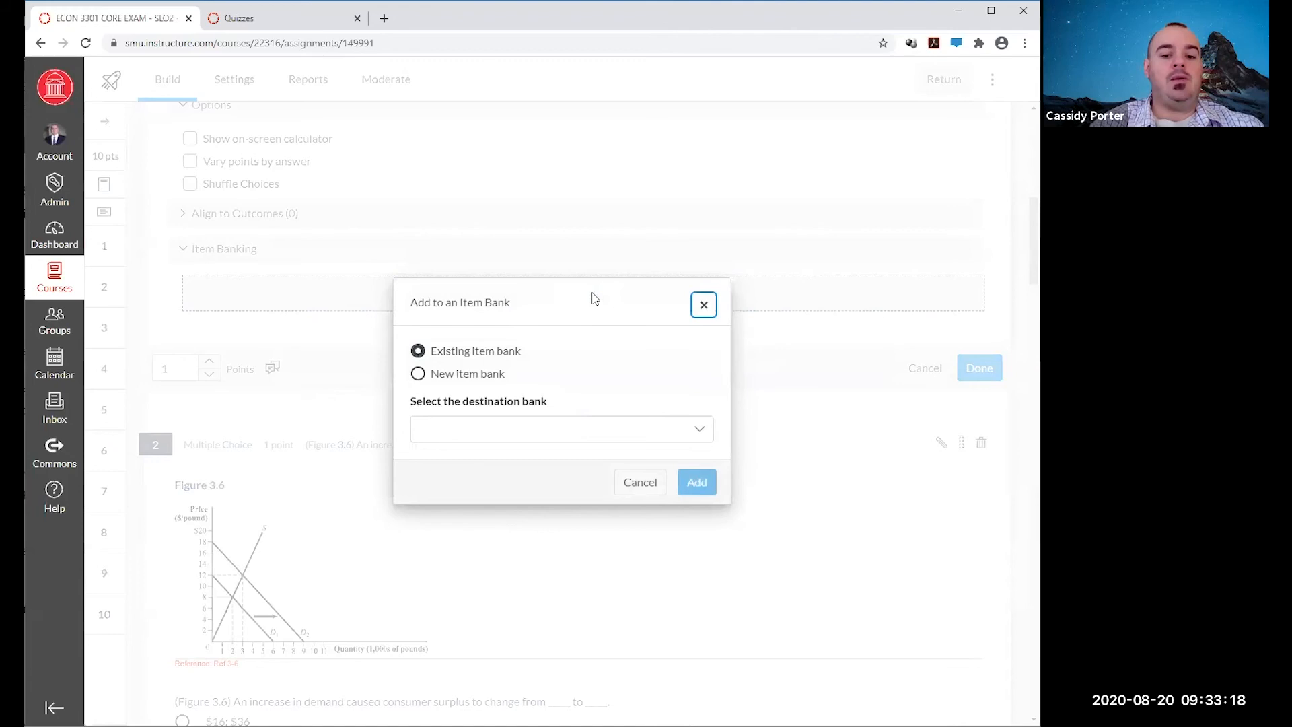
click(550, 433)
click(539, 487)
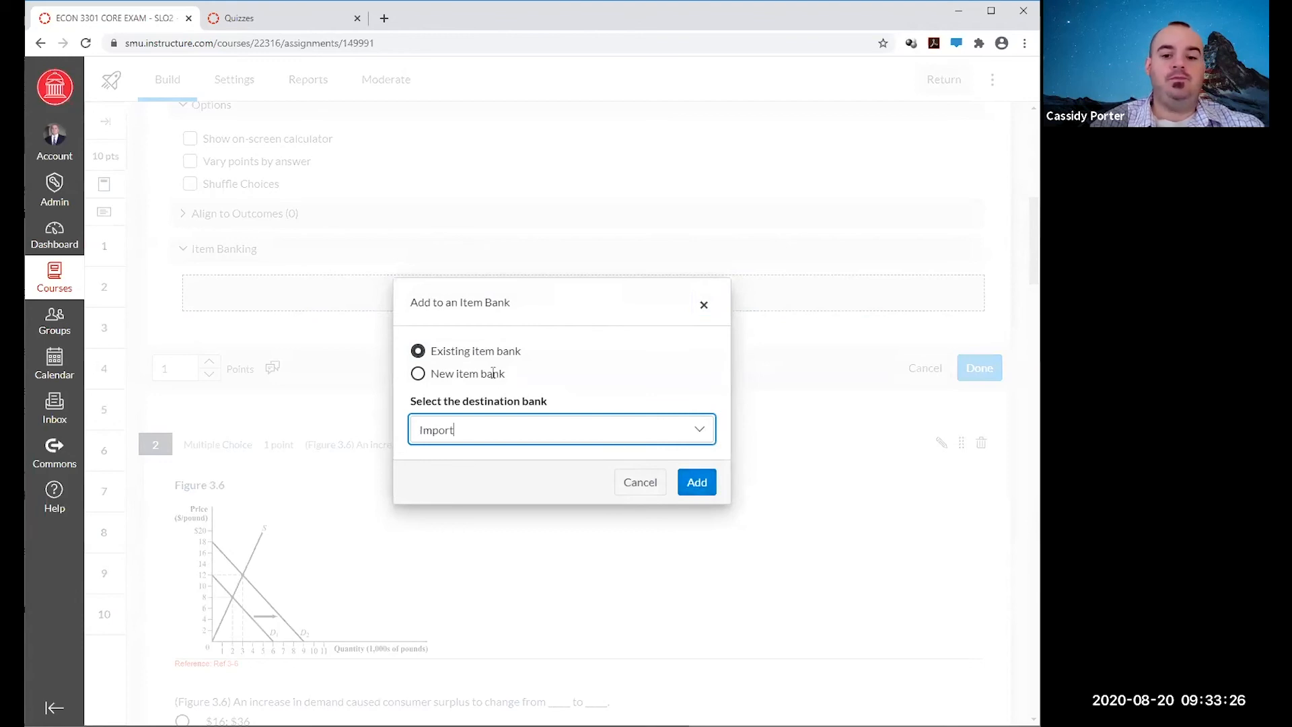
click(638, 494)
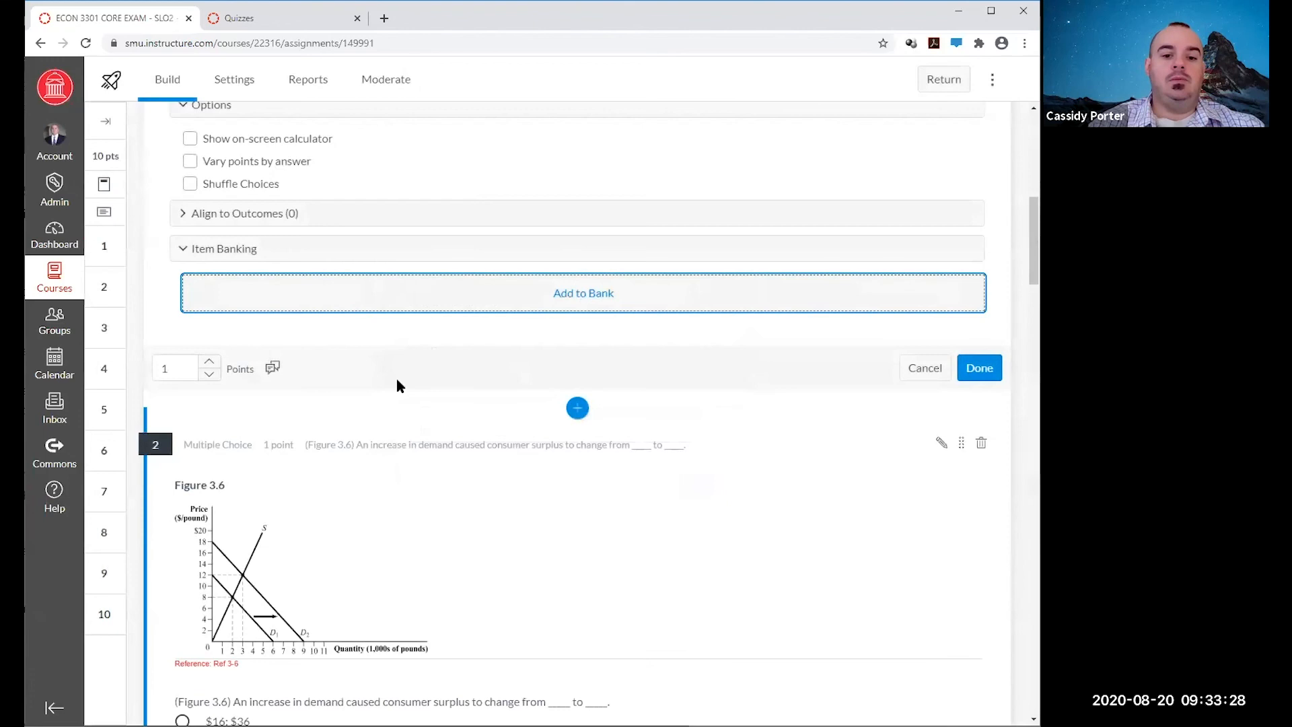
scroll(467, 330, up, 3)
scroll(469, 331, up, 7)
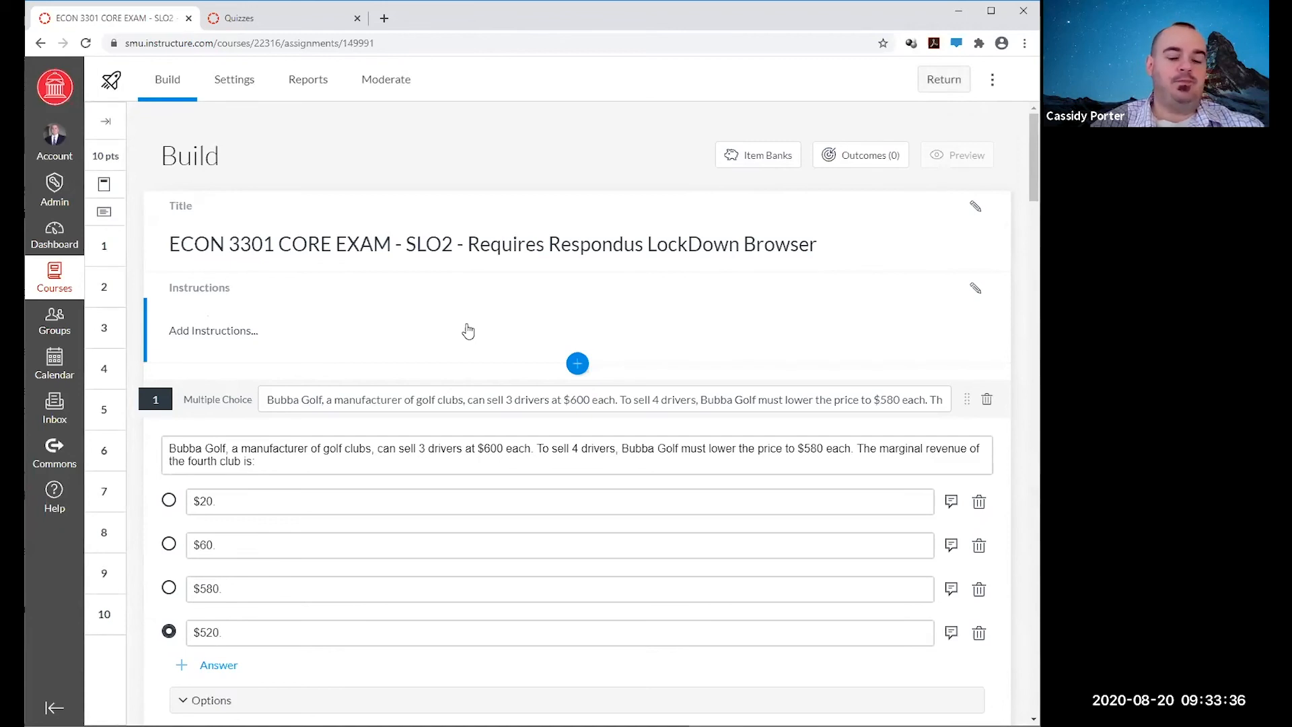
scroll(468, 331, down, 5)
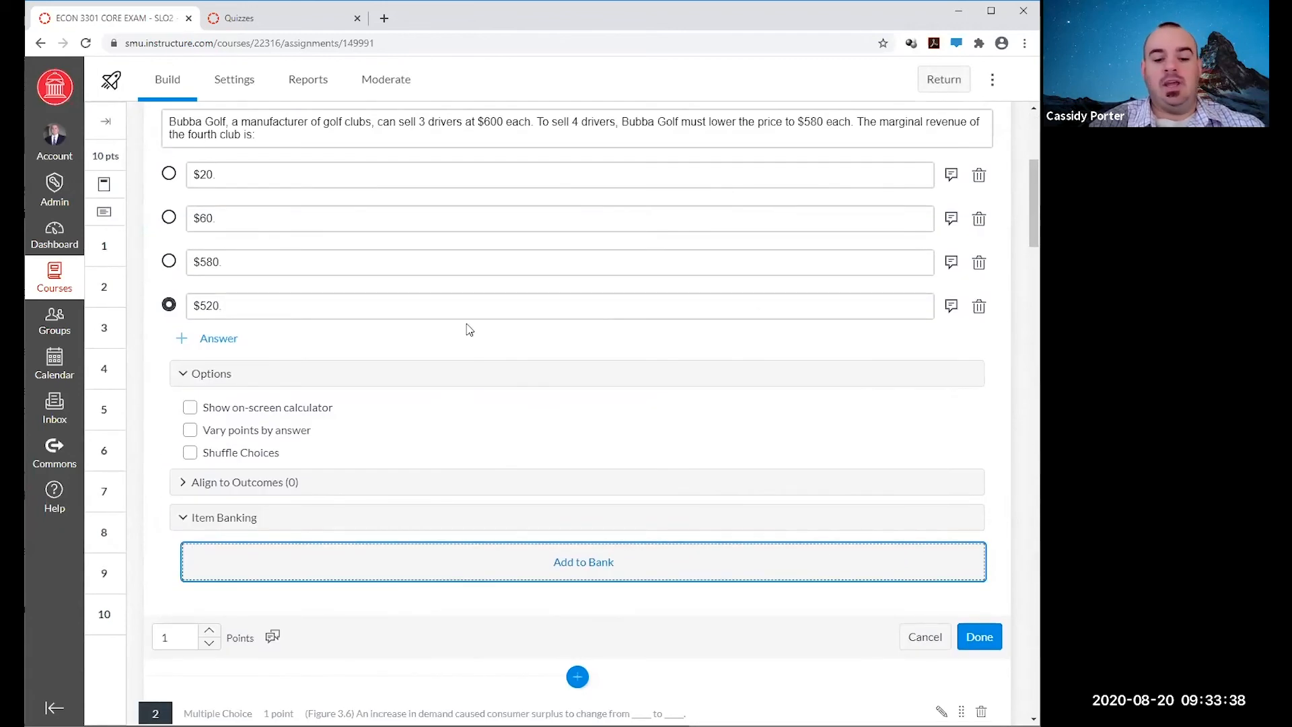
click(923, 637)
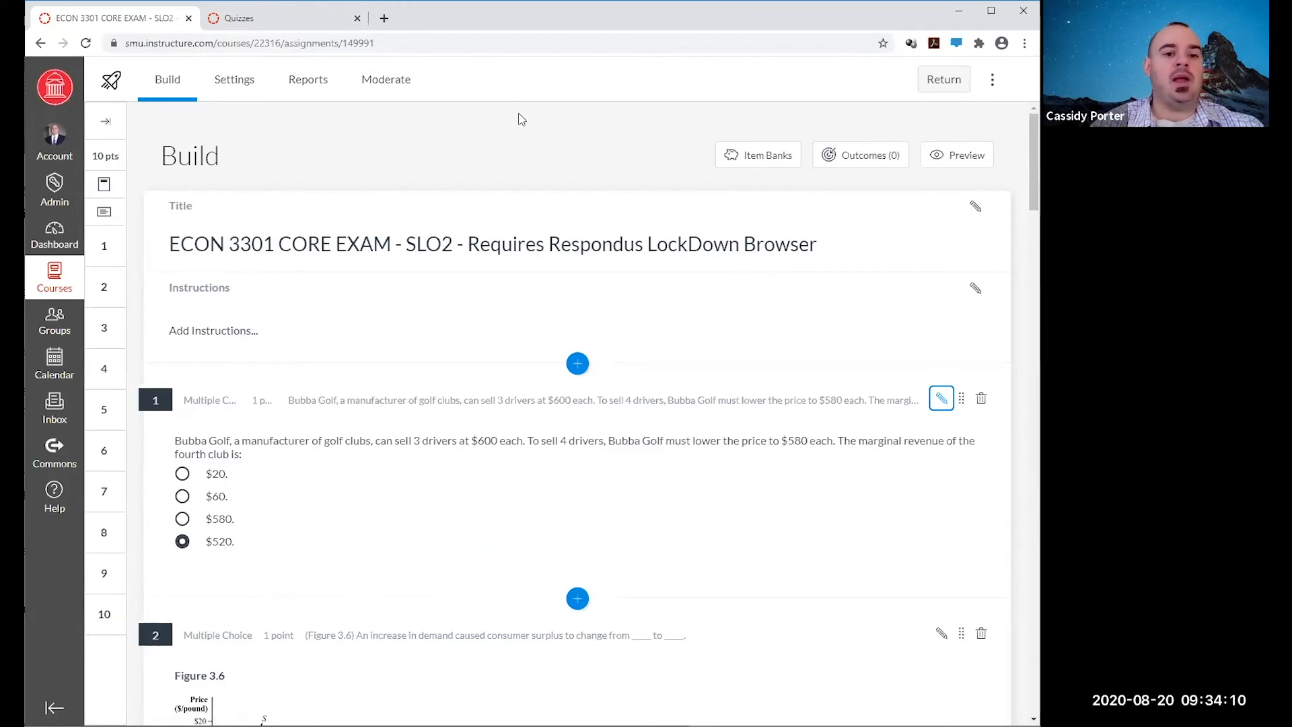
Reopen the unpublished "ECON 3301 CORE EXAM - SLO2" quiz from the course's quiz list, view its Manage Item Banks page, and return to Build.
click(946, 91)
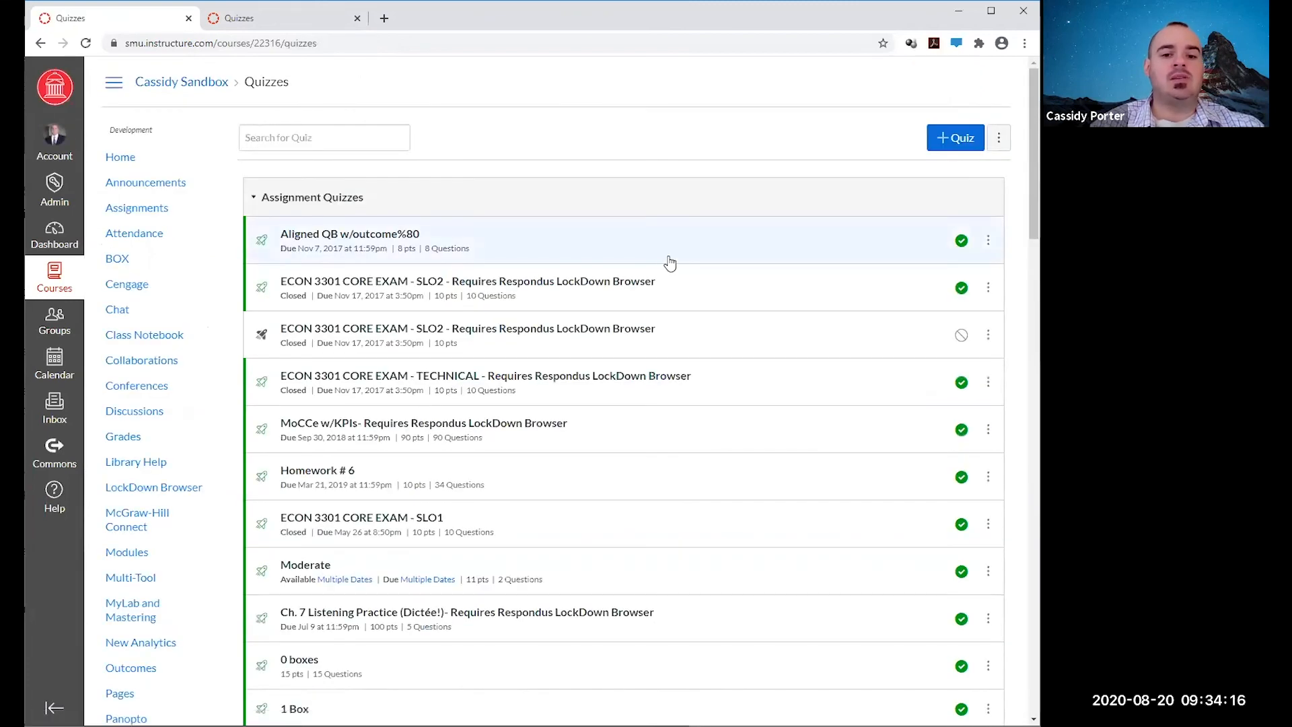
click(375, 342)
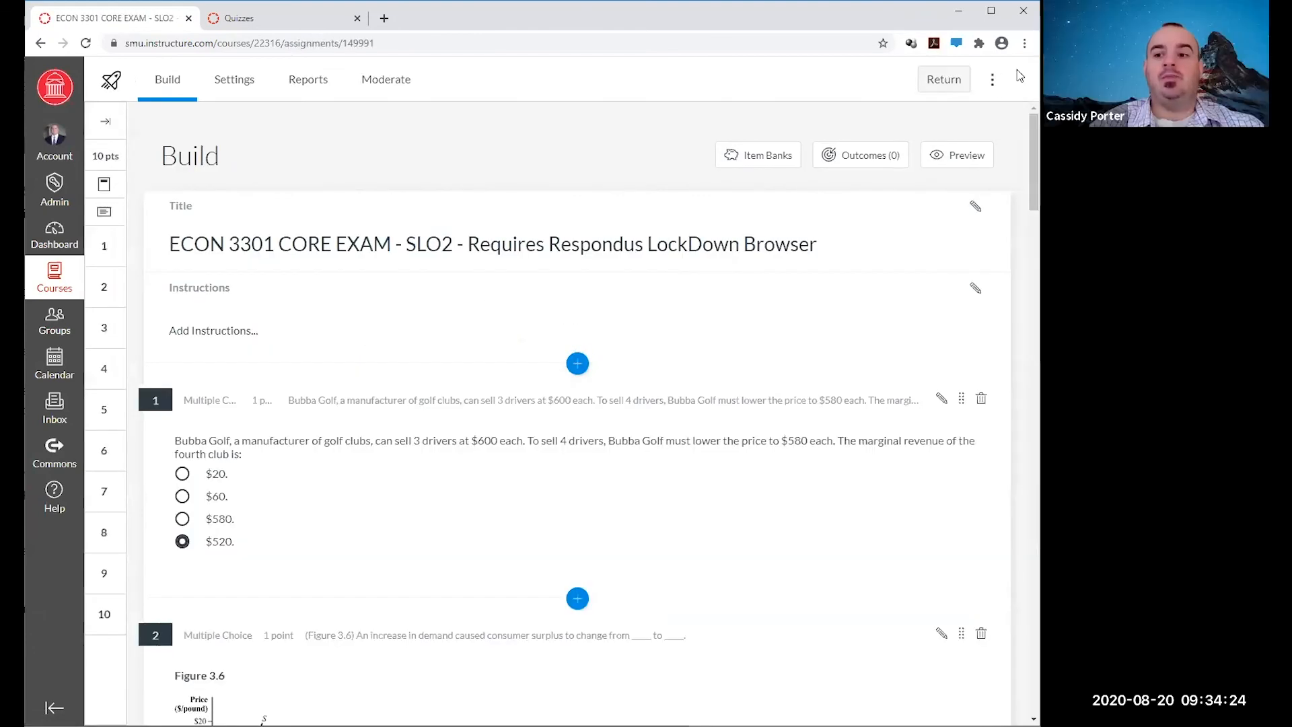
click(992, 81)
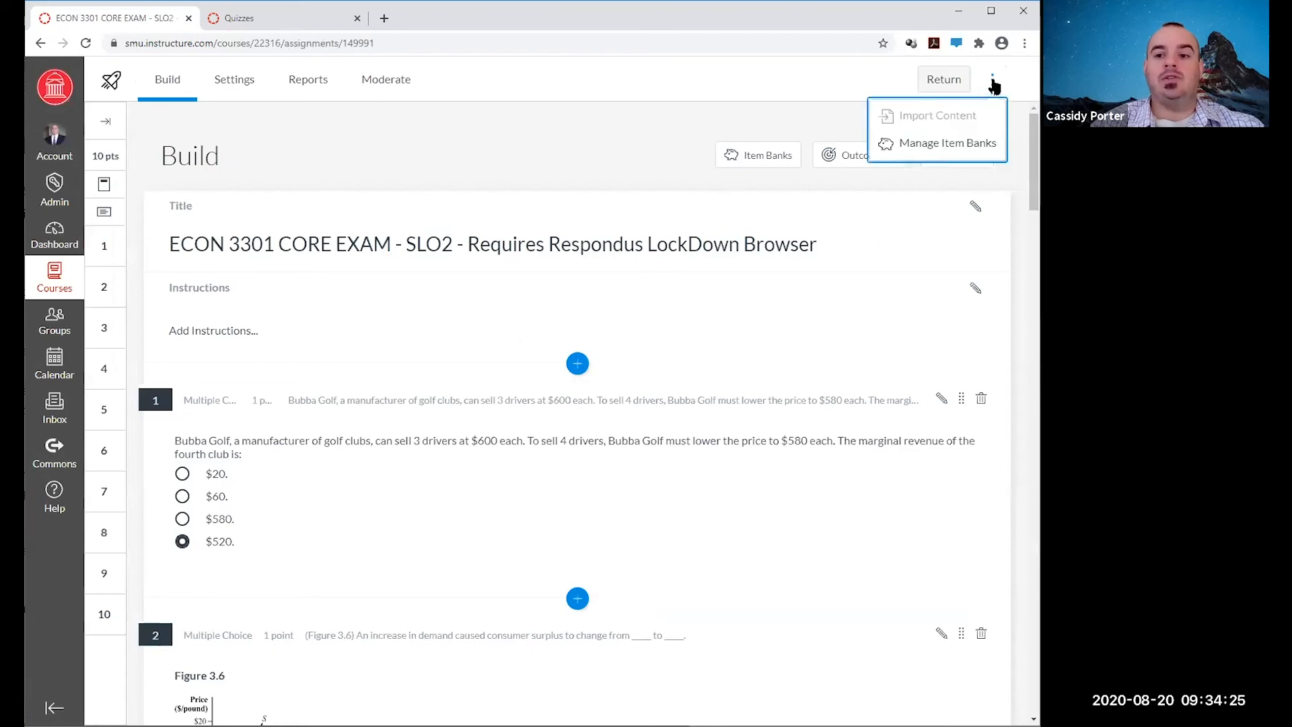
click(964, 141)
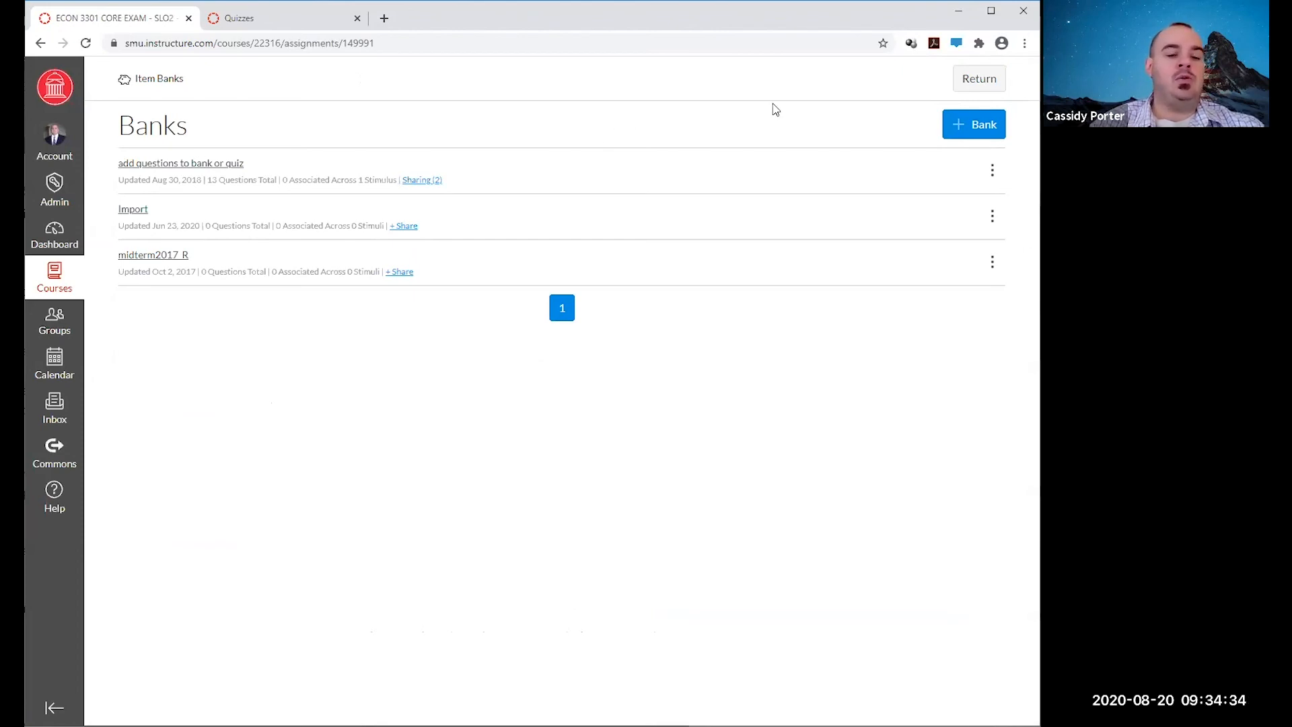
click(999, 80)
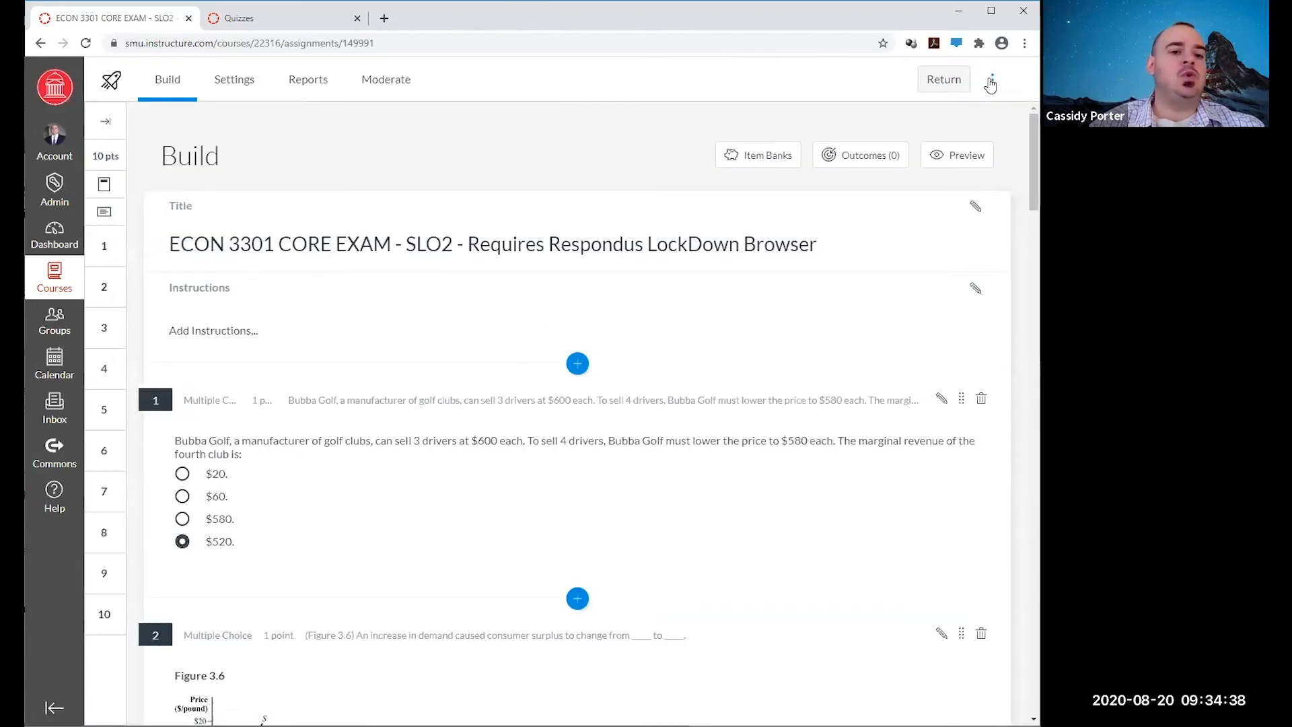
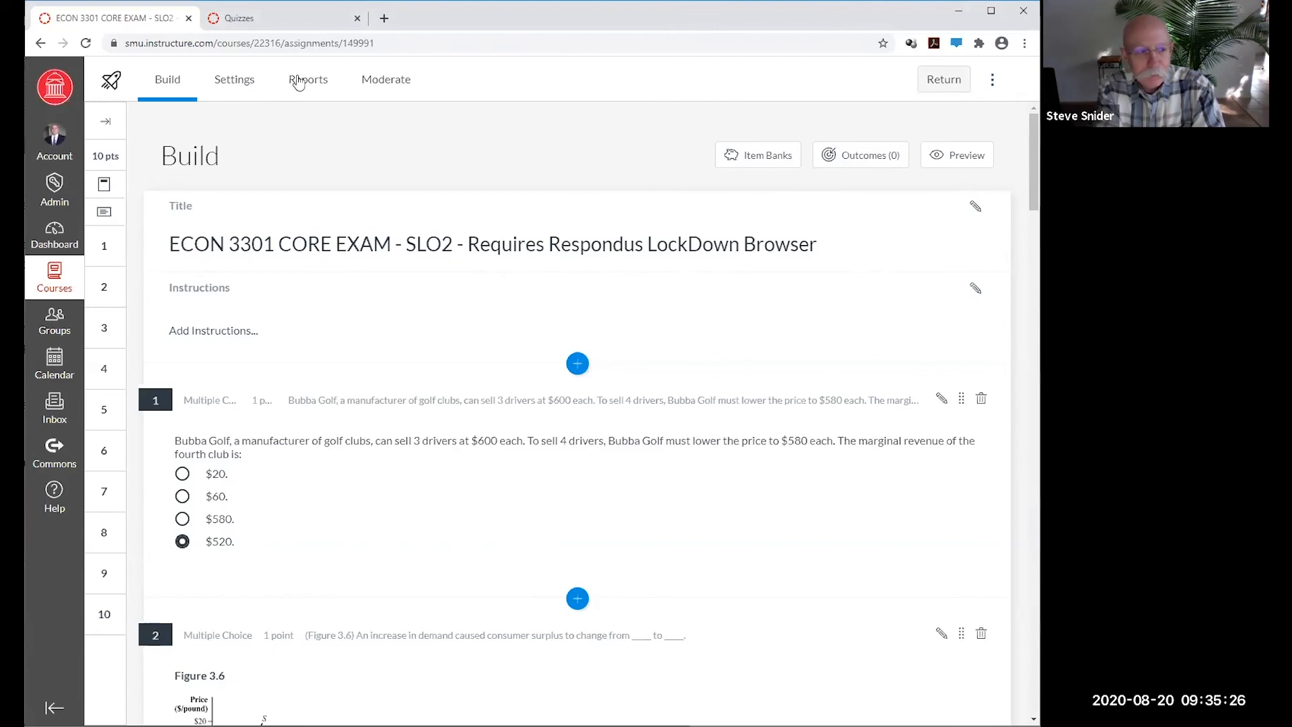
Return to the course's quiz list and view the quiz engine choices for a new quiz, then the option to reset that choice.
click(944, 81)
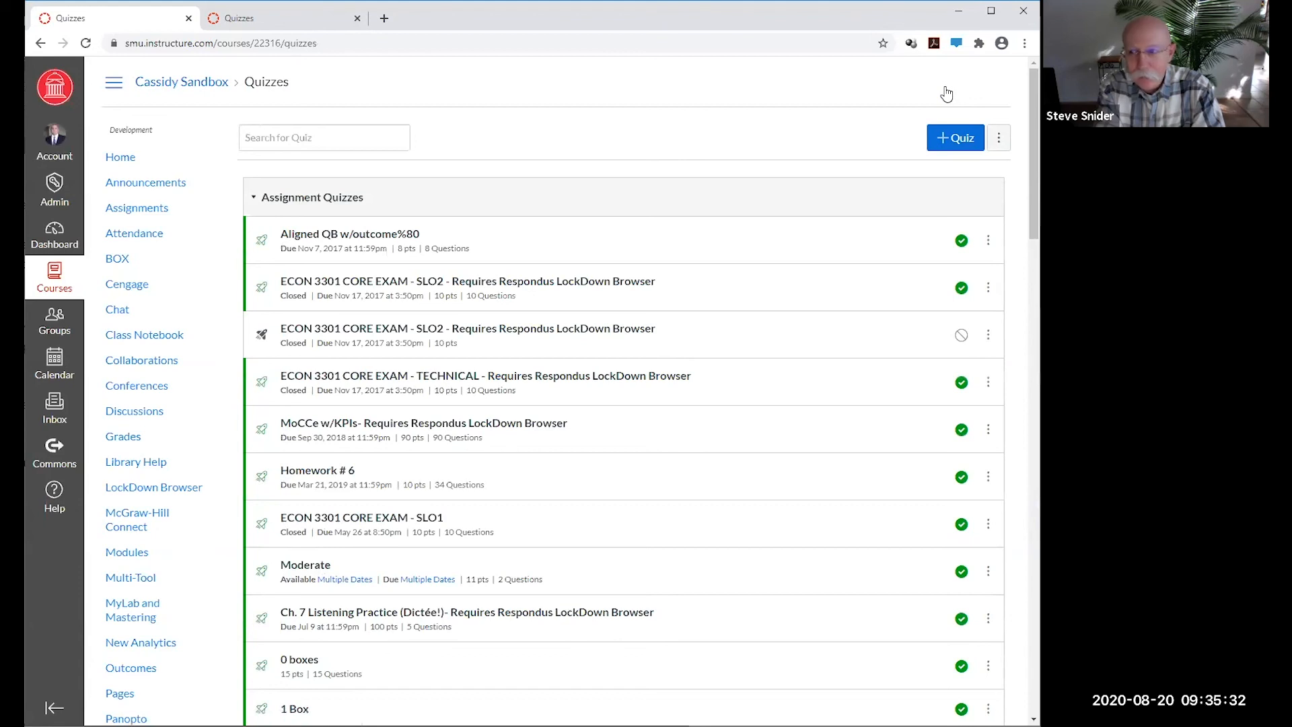
click(1000, 138)
click(959, 134)
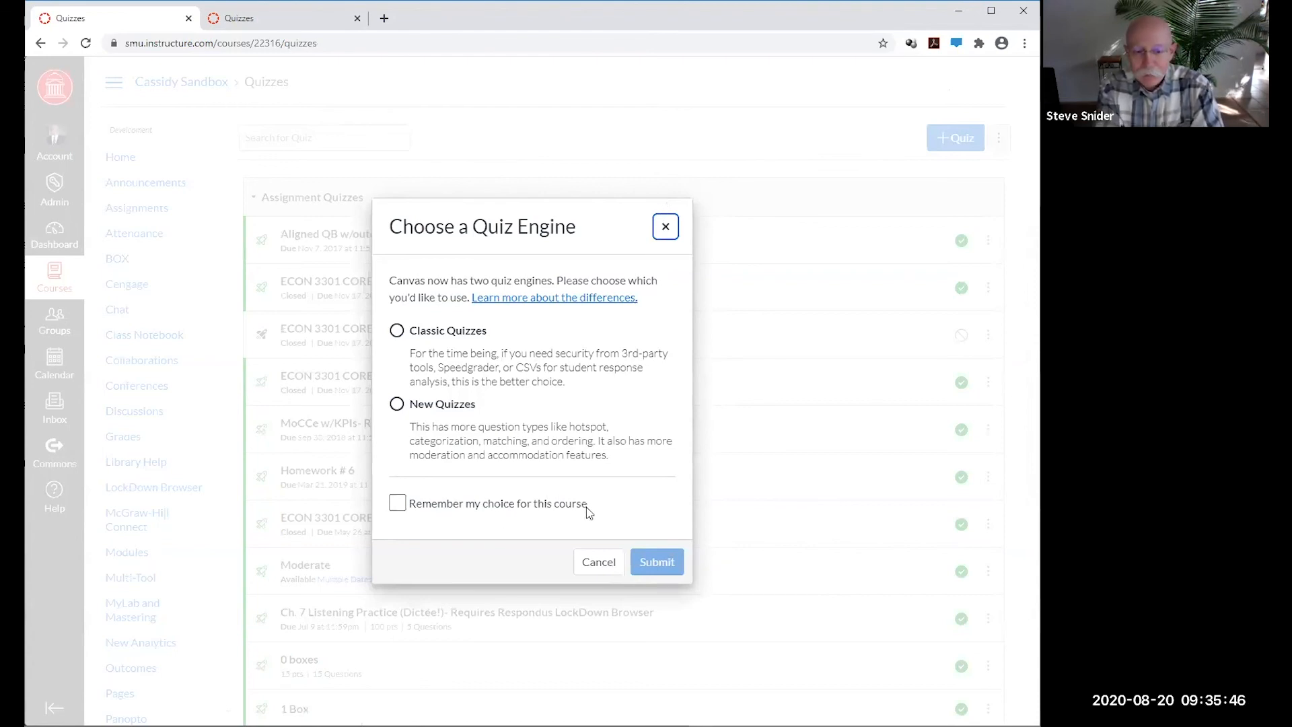
click(590, 567)
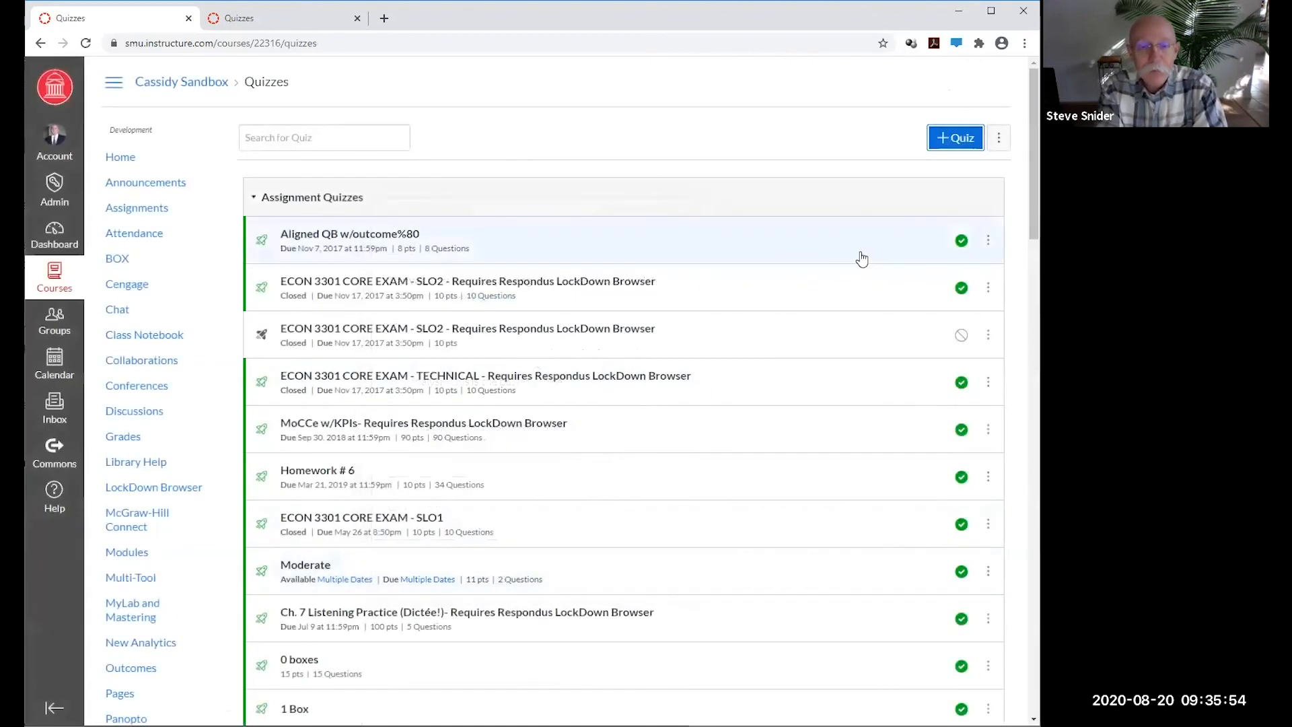
click(1001, 147)
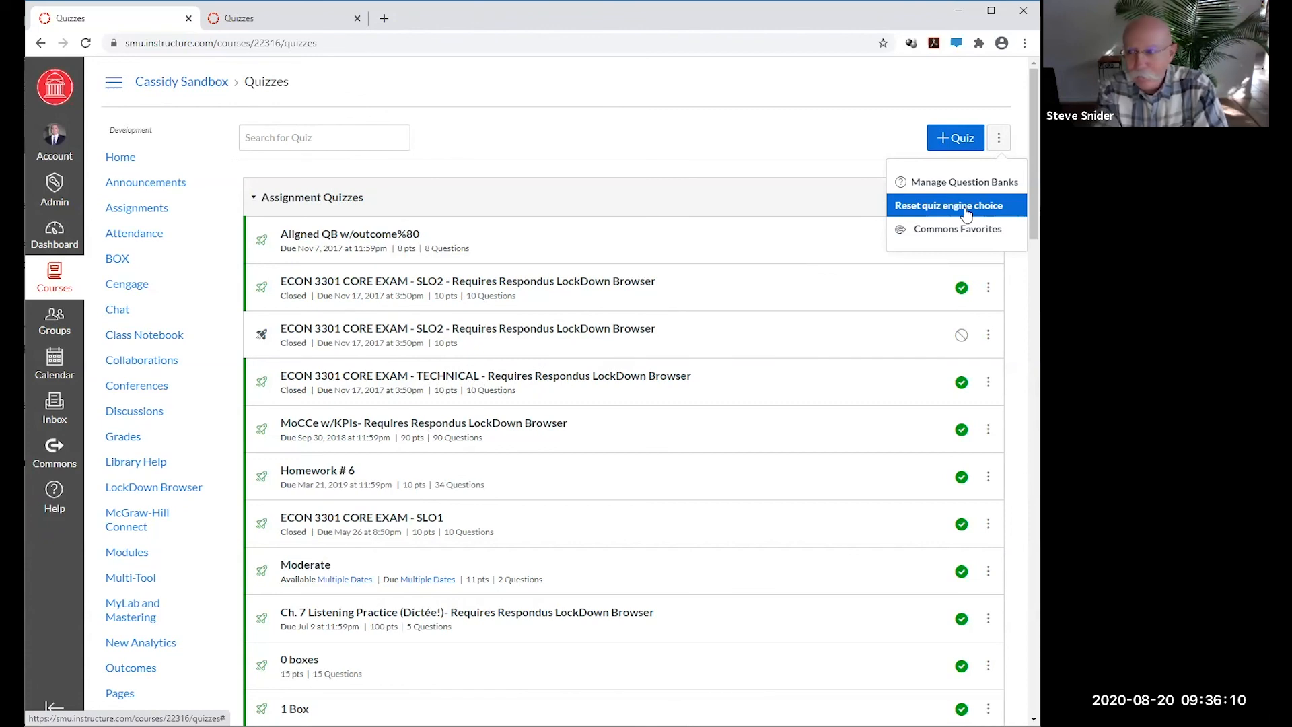
click(799, 125)
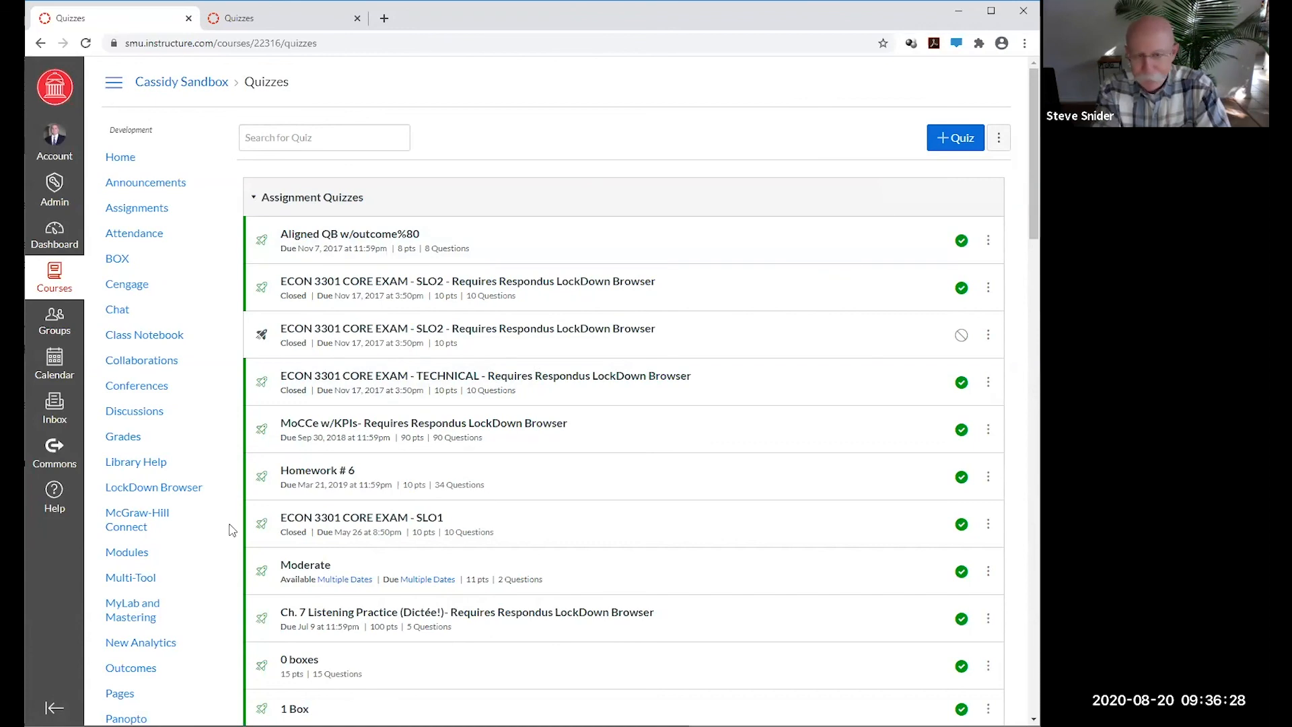
In the other Quizzes browser page, go through the course settings to Export Course Content and set the export type to Quiz.
click(308, 22)
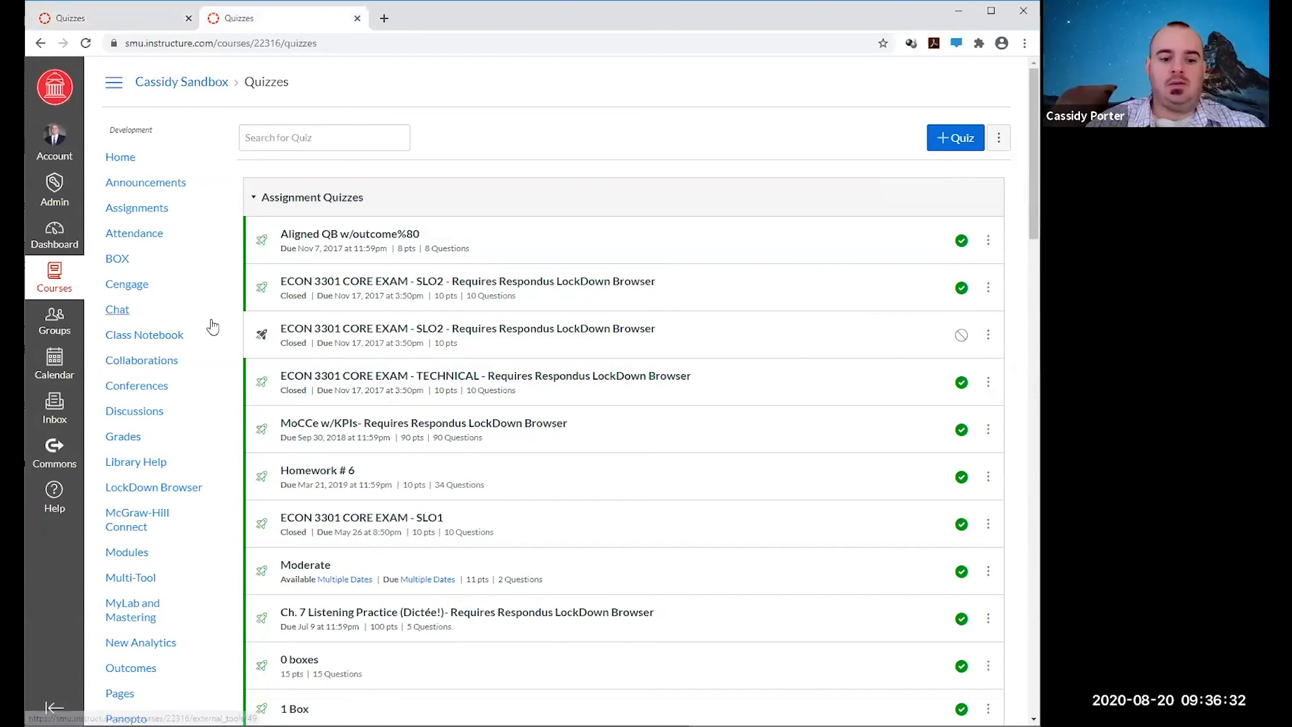
scroll(208, 323, down, 5)
click(109, 578)
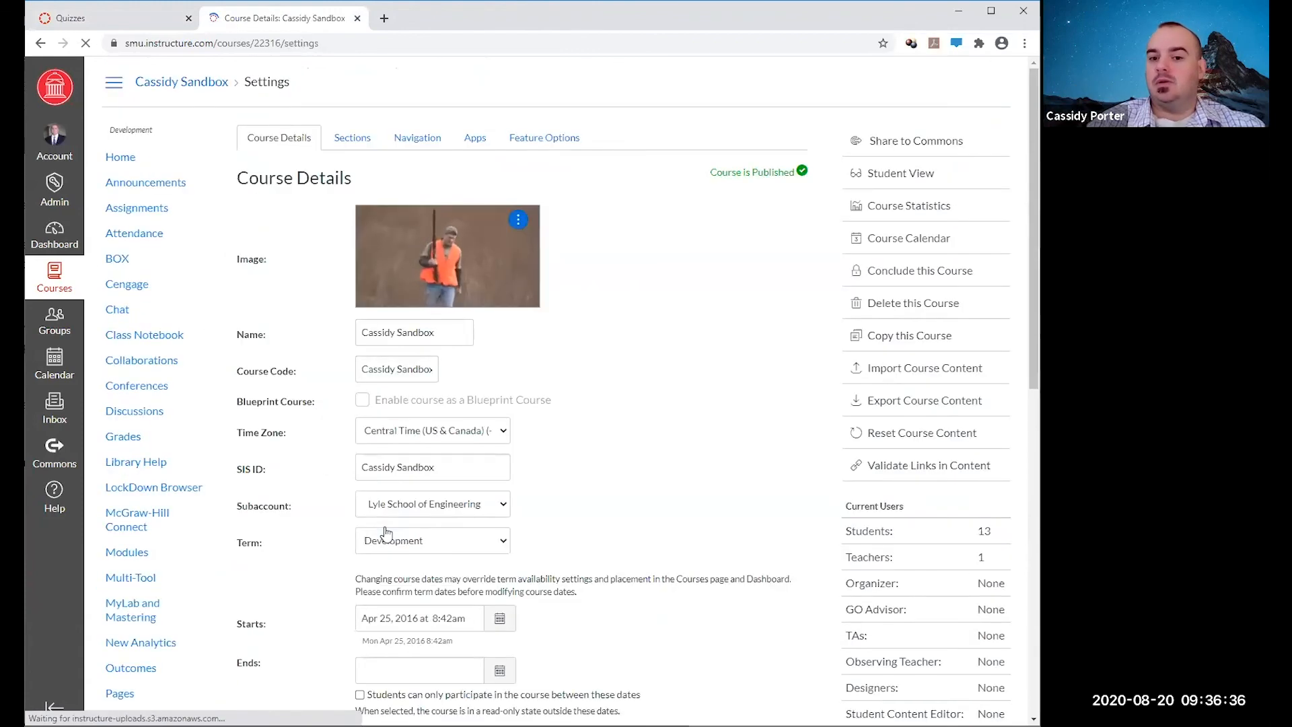
click(901, 401)
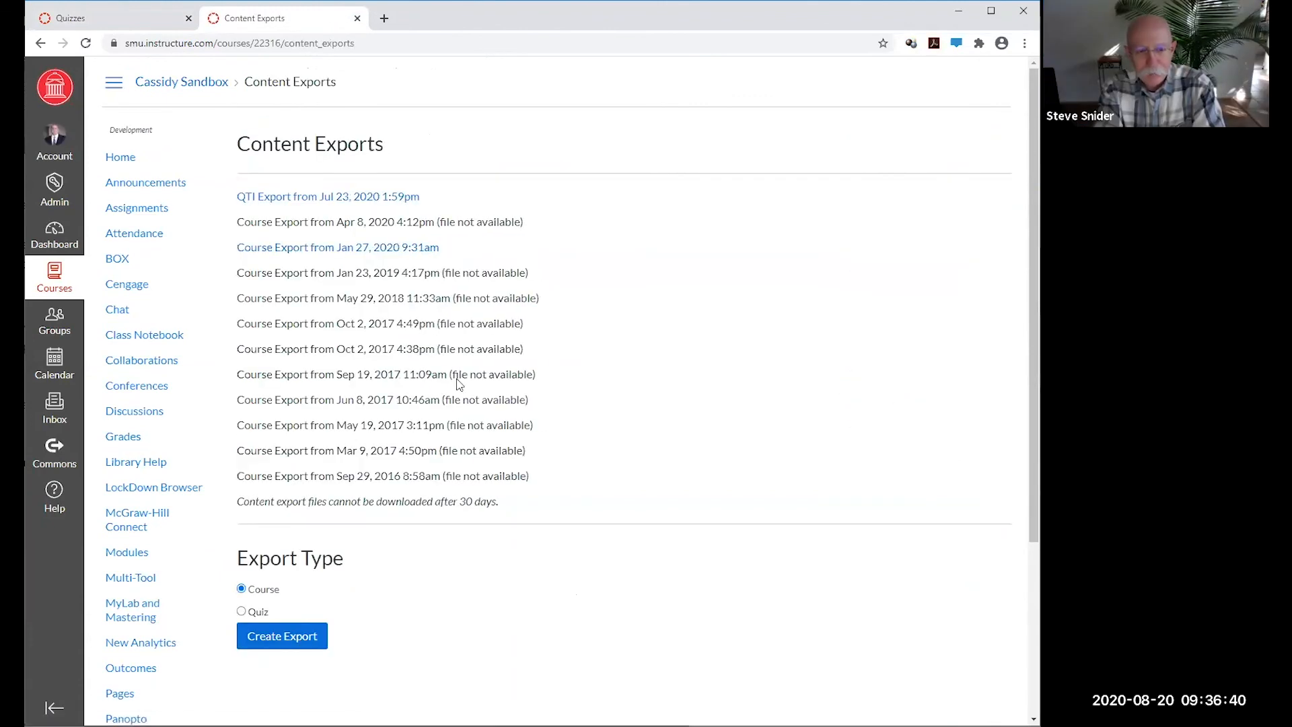
click(243, 618)
Look through the whole list of quizzes offered for export to check which course quizzes it includes.
scroll(243, 619, down, 2)
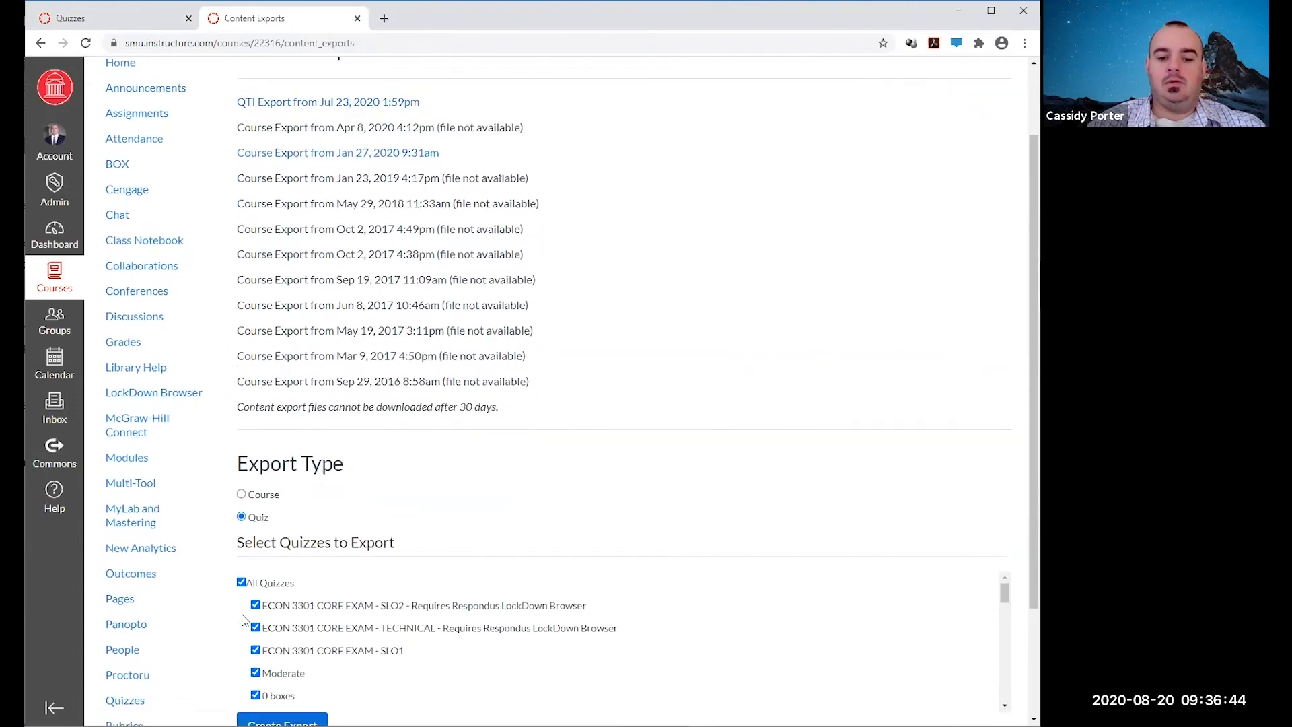
scroll(243, 619, down, 5)
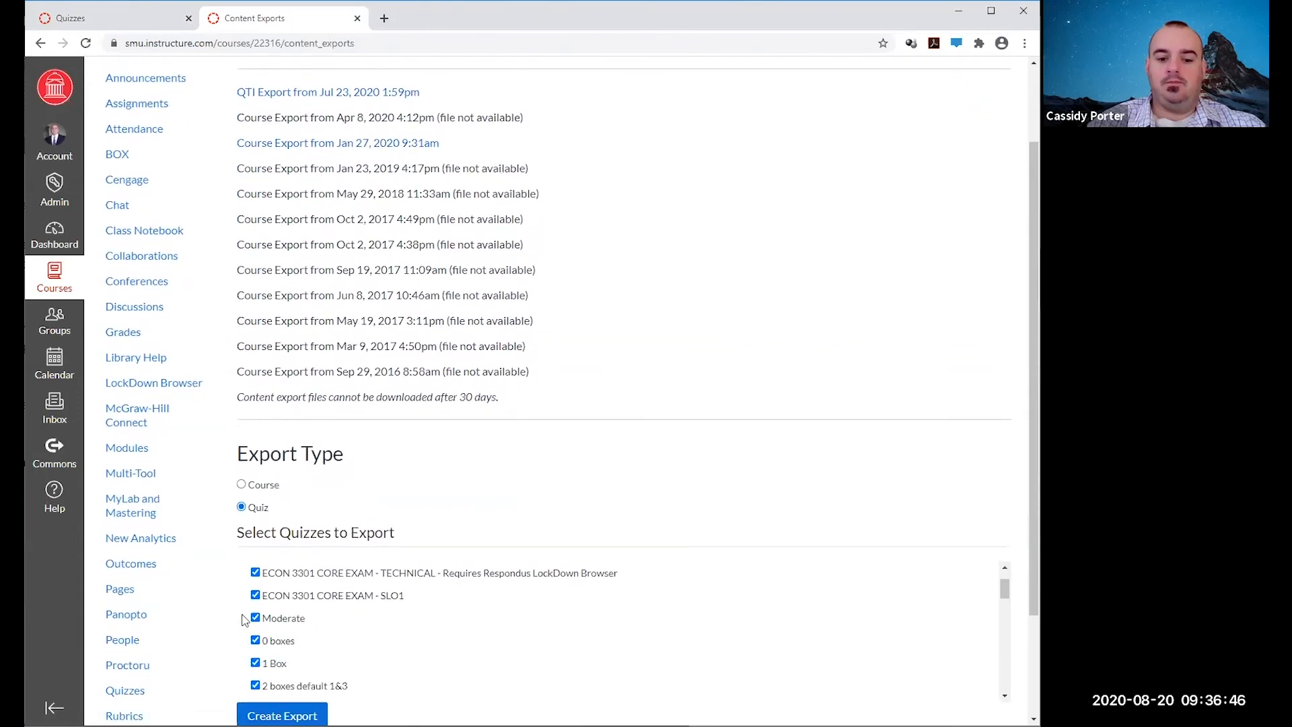
scroll(243, 618, down, 5)
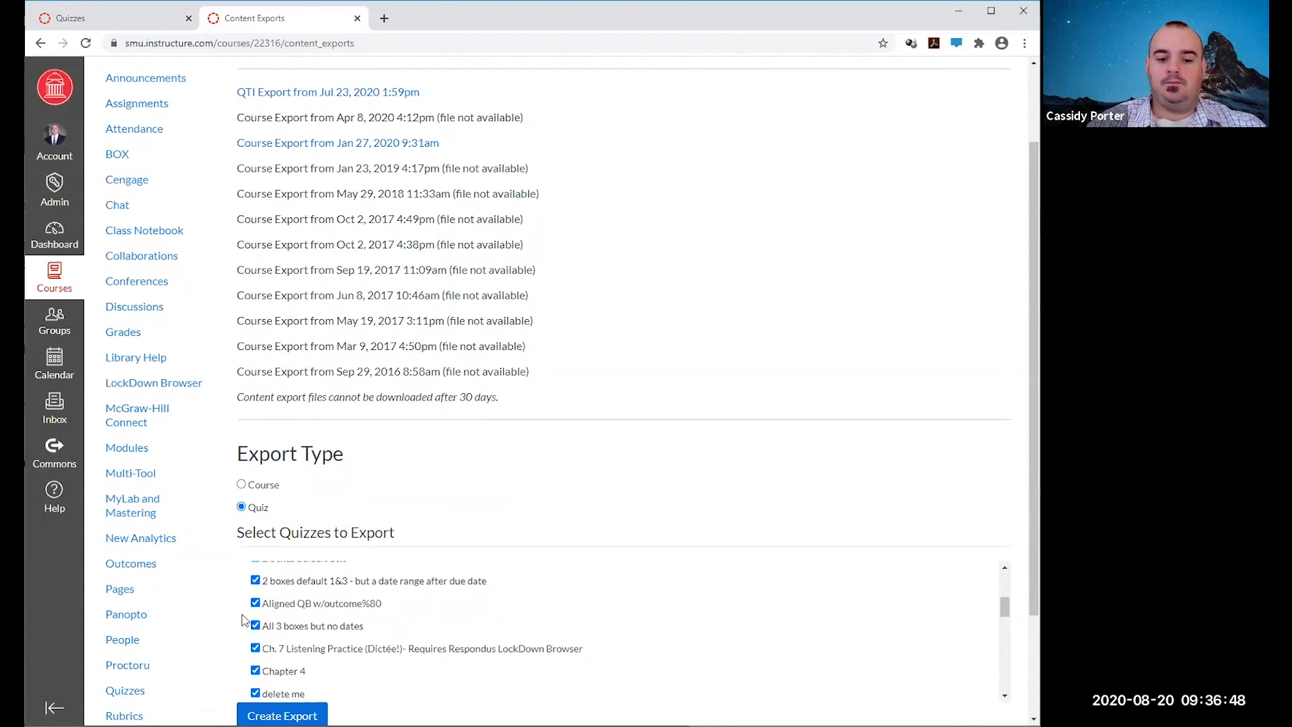
scroll(243, 619, down, 4)
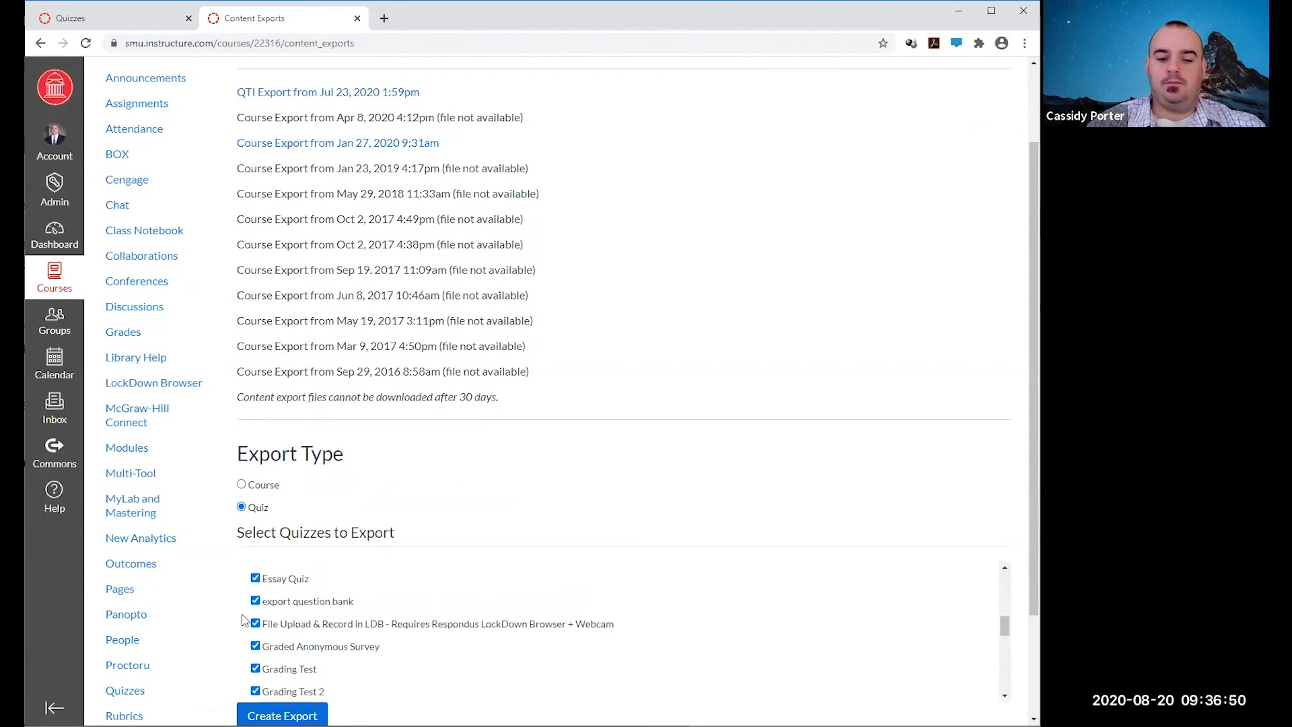
scroll(243, 619, down, 3)
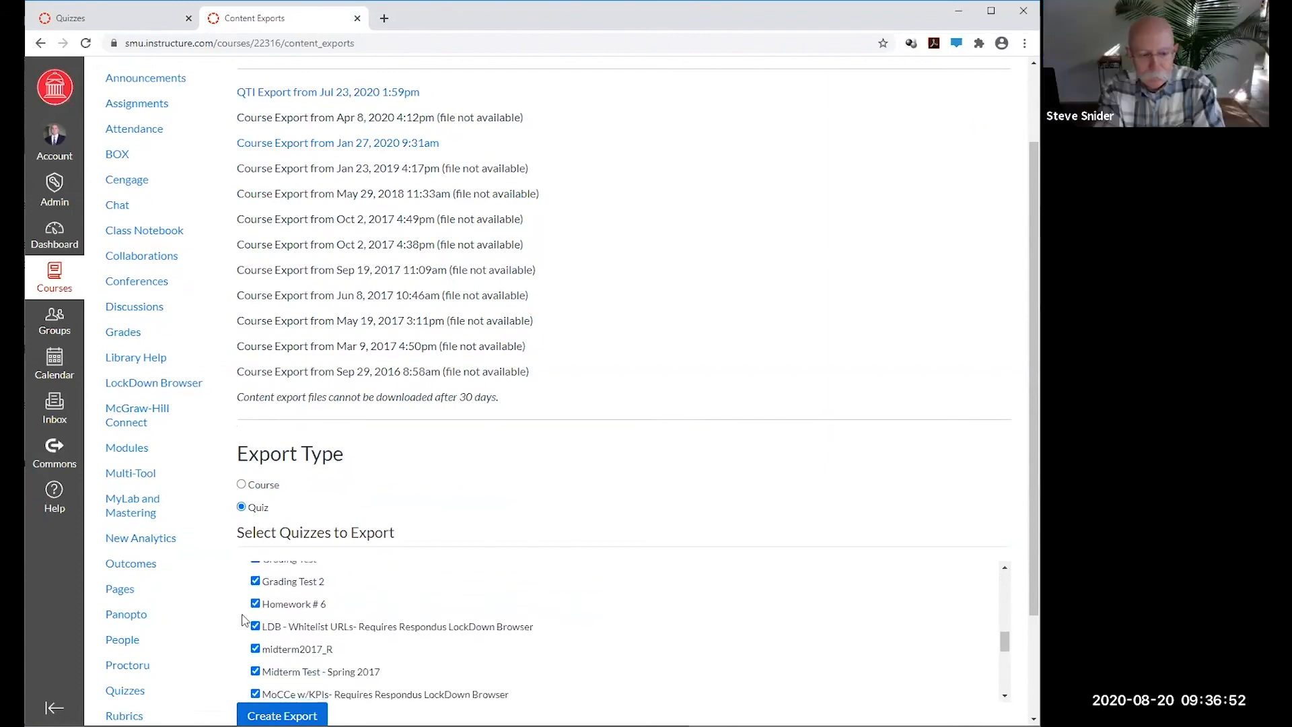
scroll(243, 619, down, 4)
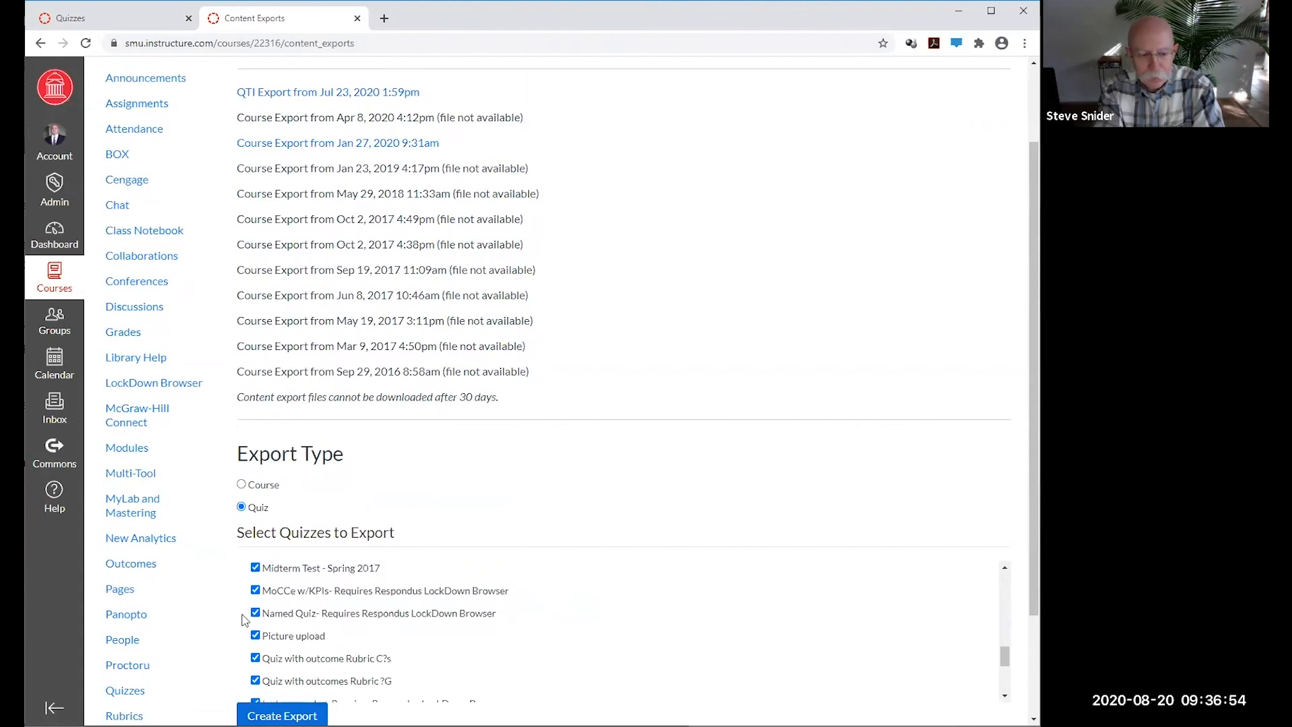
scroll(243, 619, down, 3)
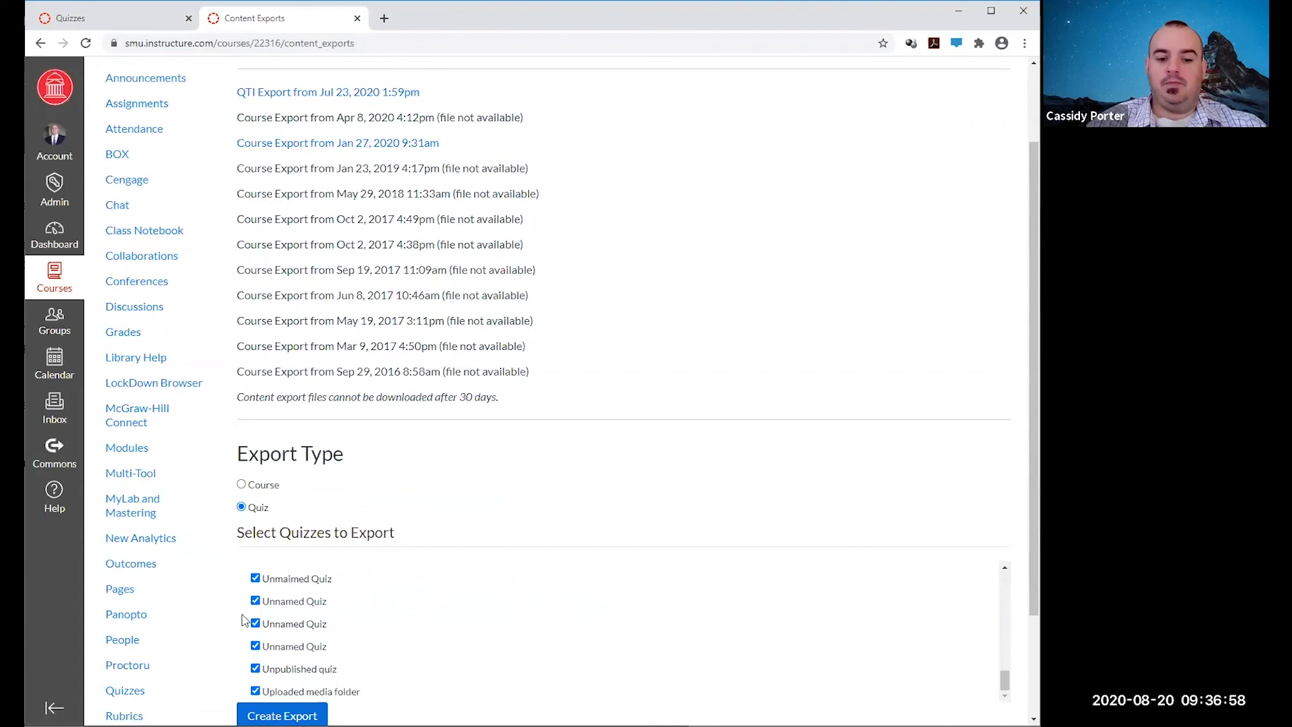
Prefix the title of the unpublished "ECON 3301 CORE EXAM - SLO2" New Quiz with "NQ" and save it without publishing.
click(81, 19)
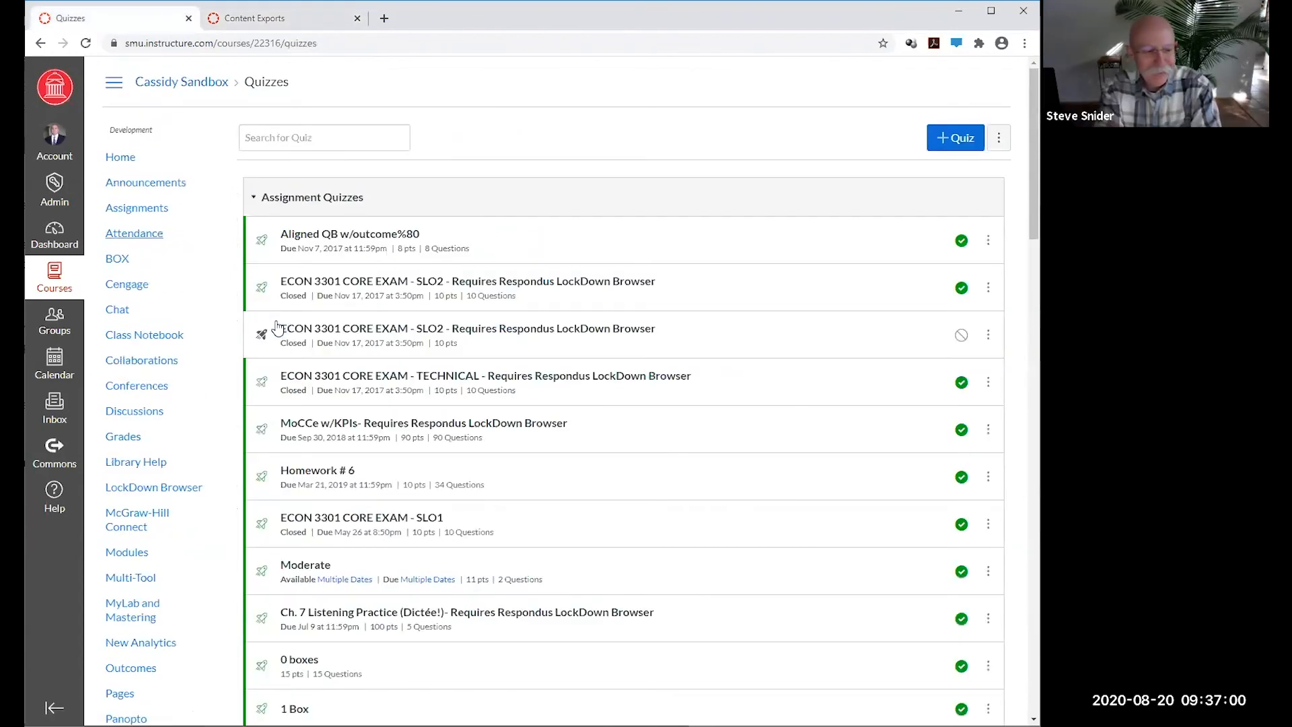
click(989, 335)
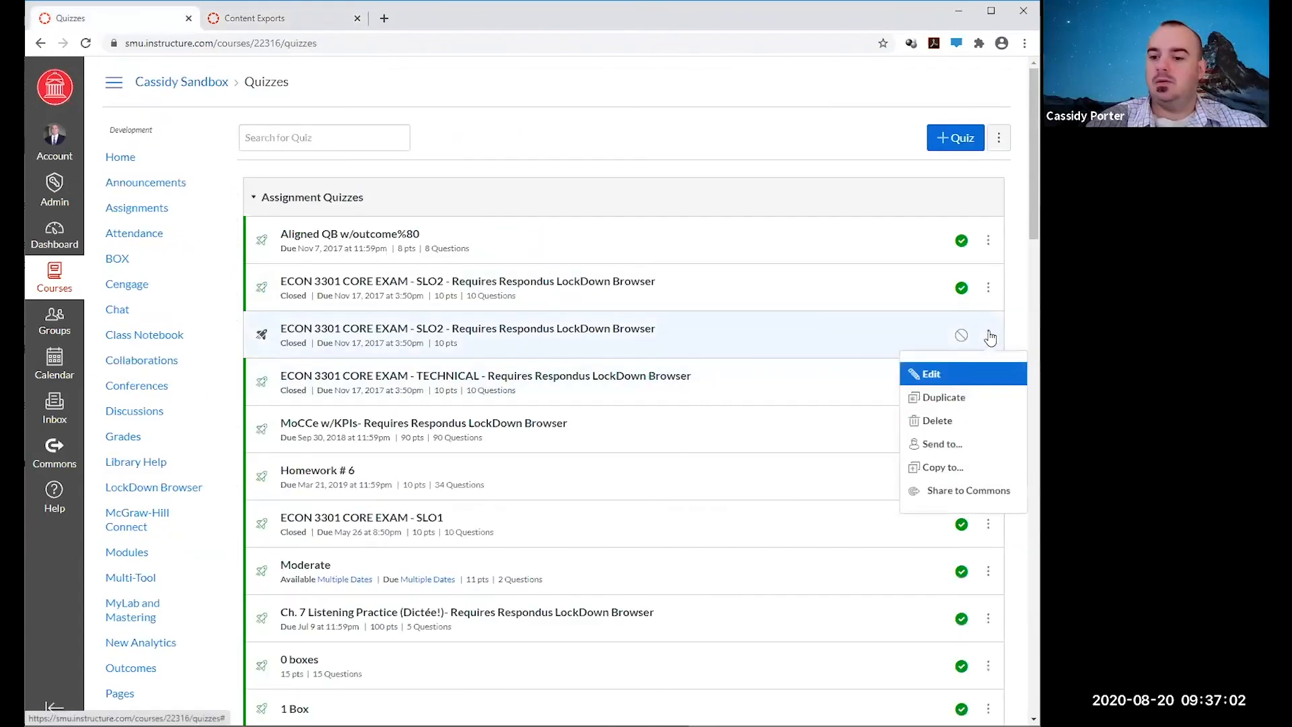
click(963, 376)
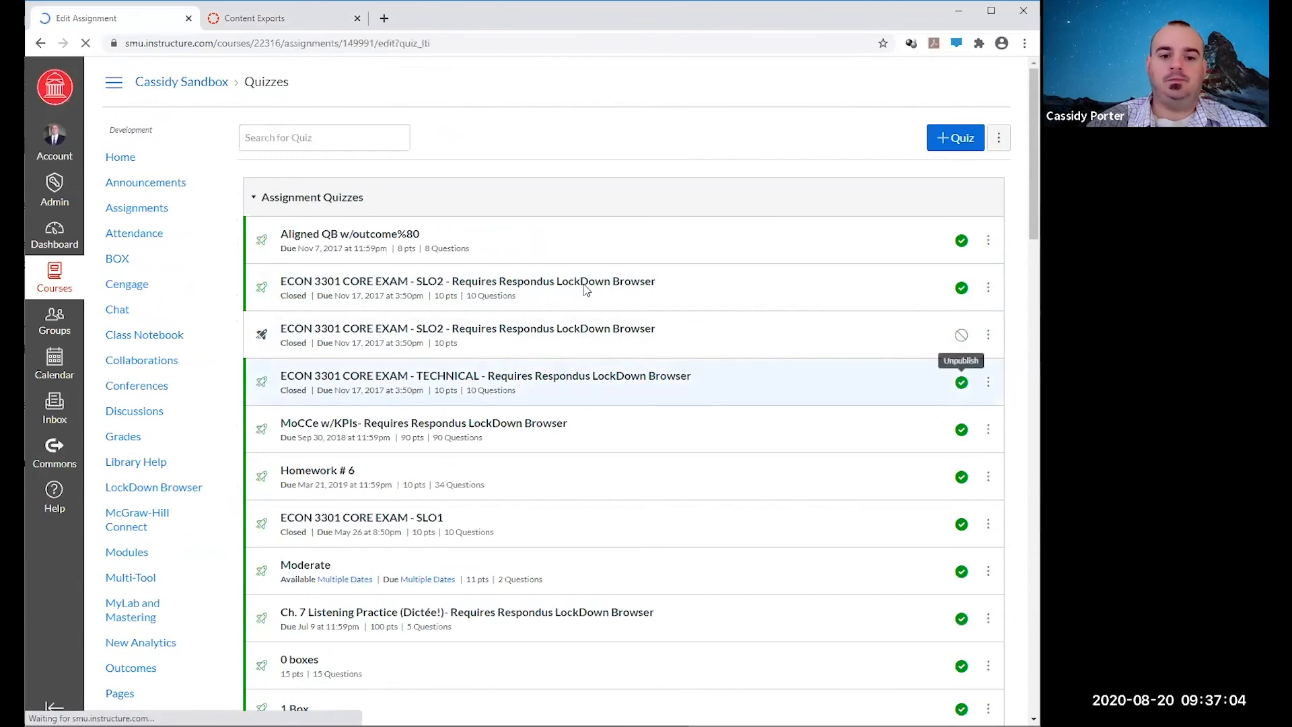
text(NO)
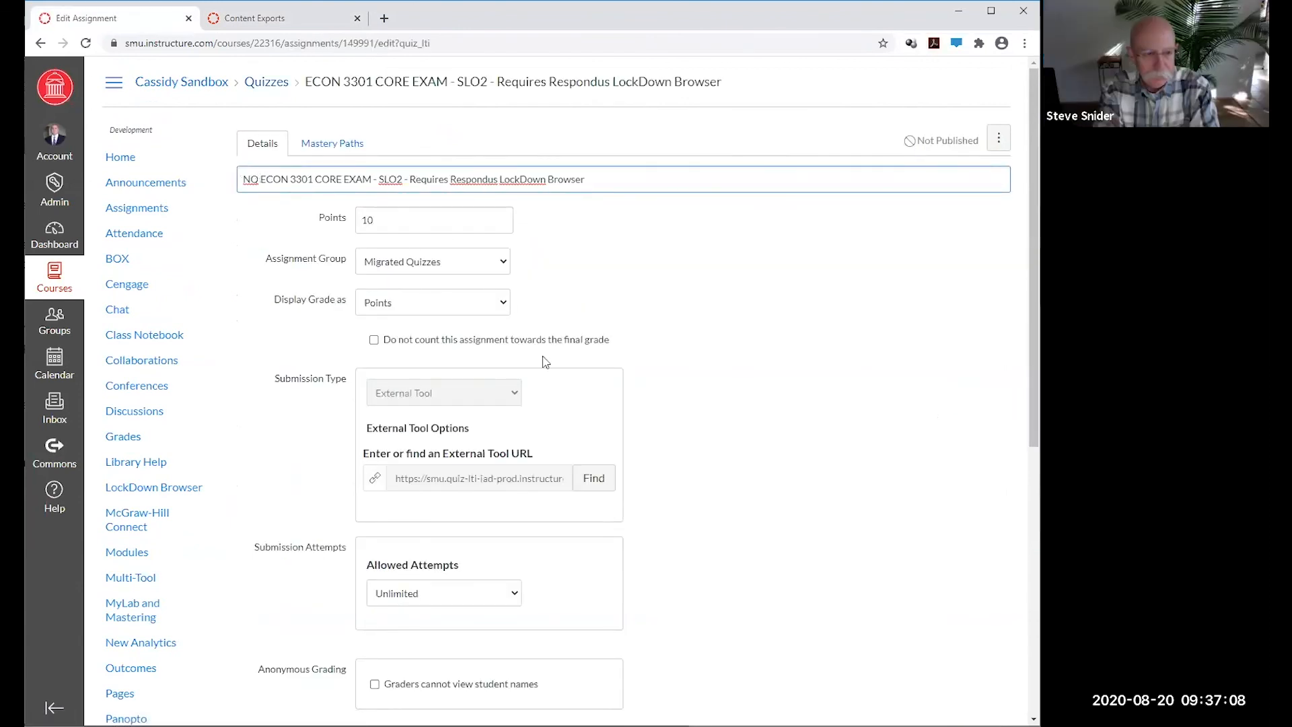
scroll(545, 361, down, 7)
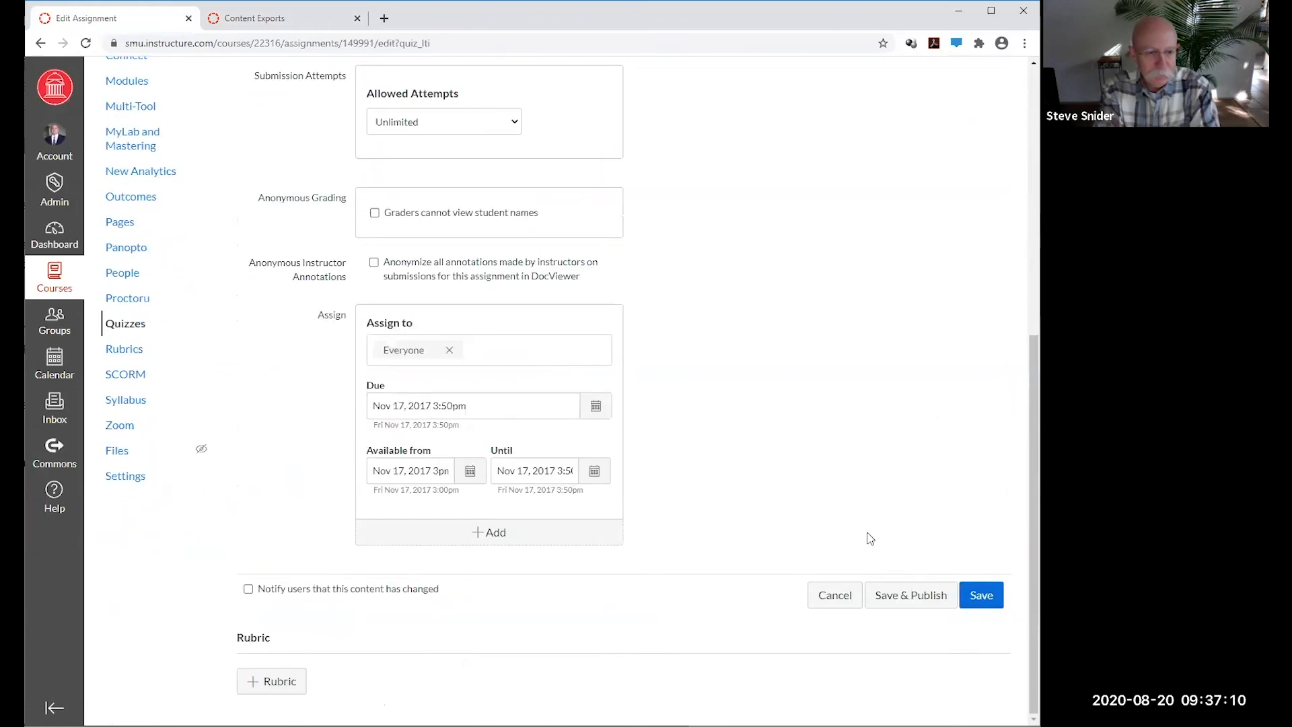
click(992, 596)
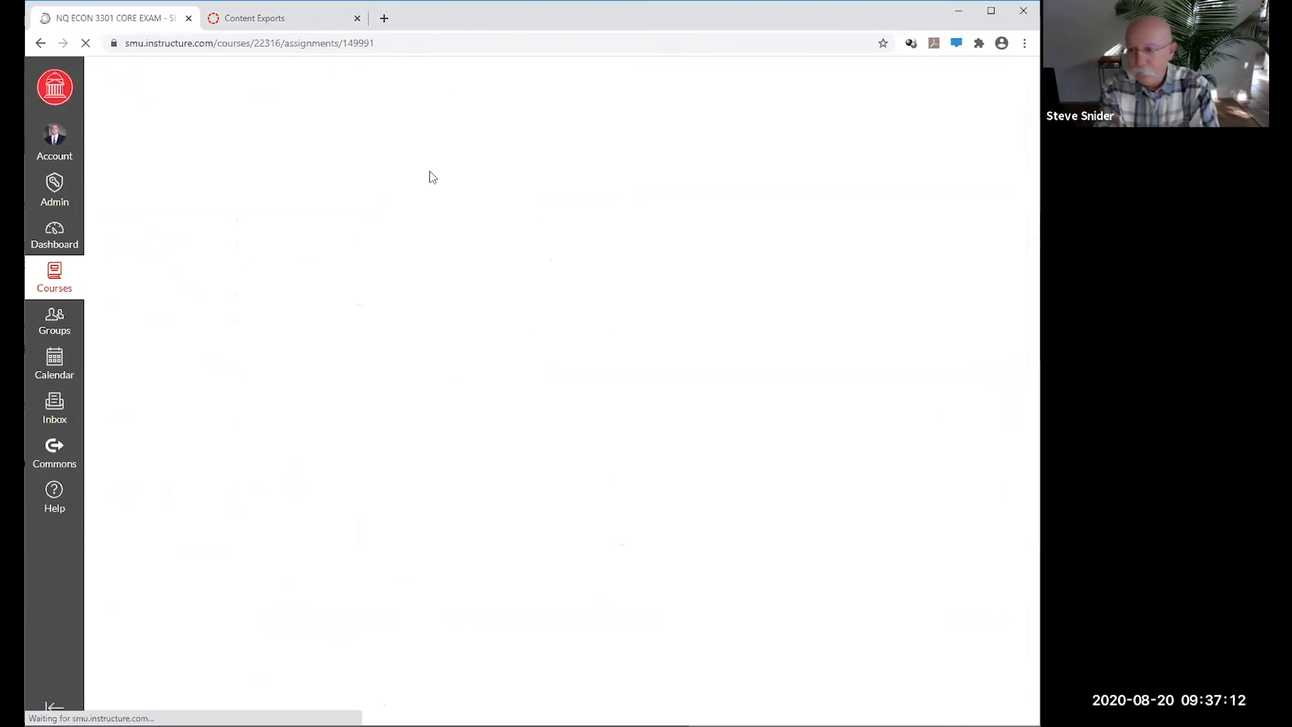
Reload the Content Exports page and set the export type to Quiz, keeping All Quizzes selected.
click(262, 20)
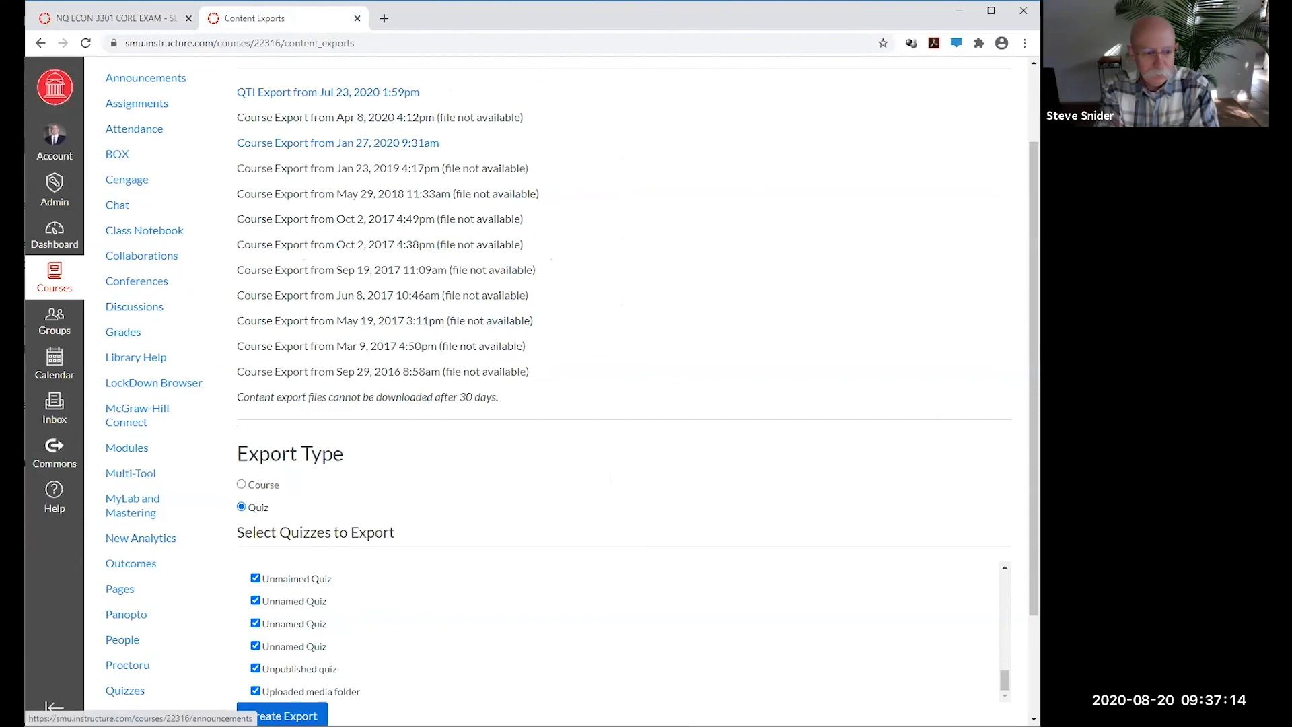
click(84, 44)
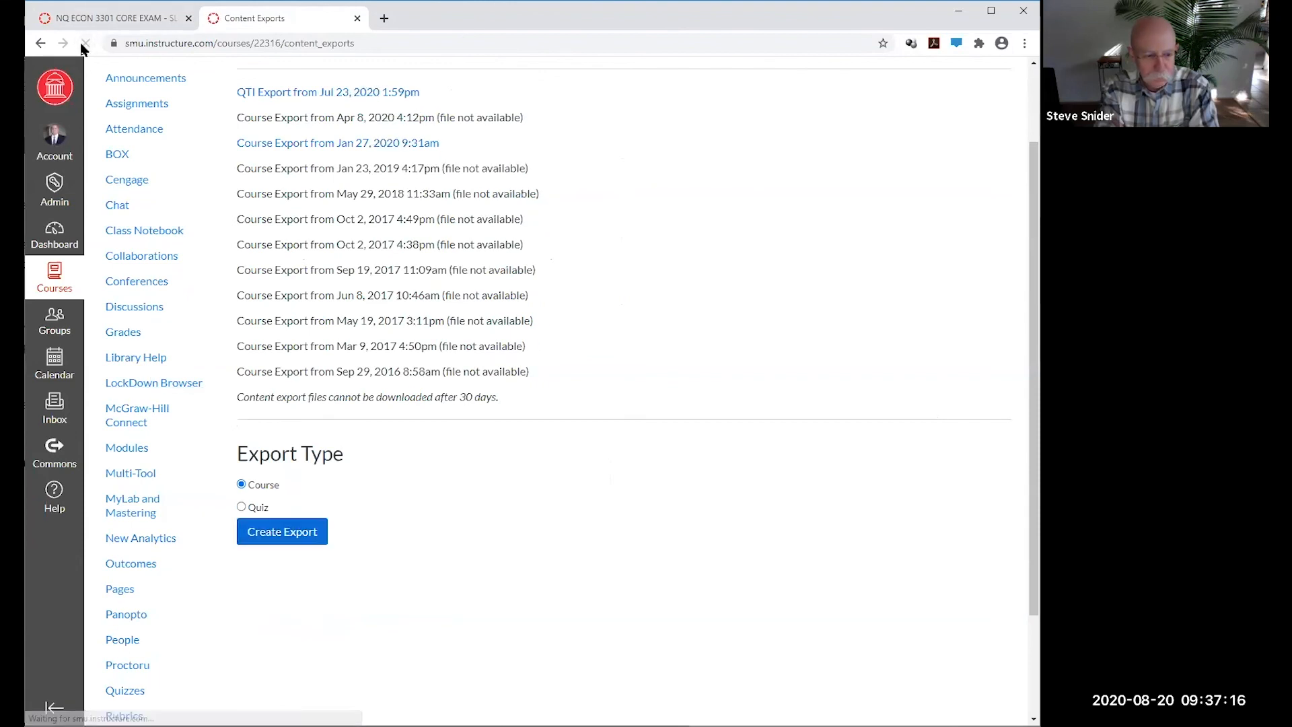
click(242, 508)
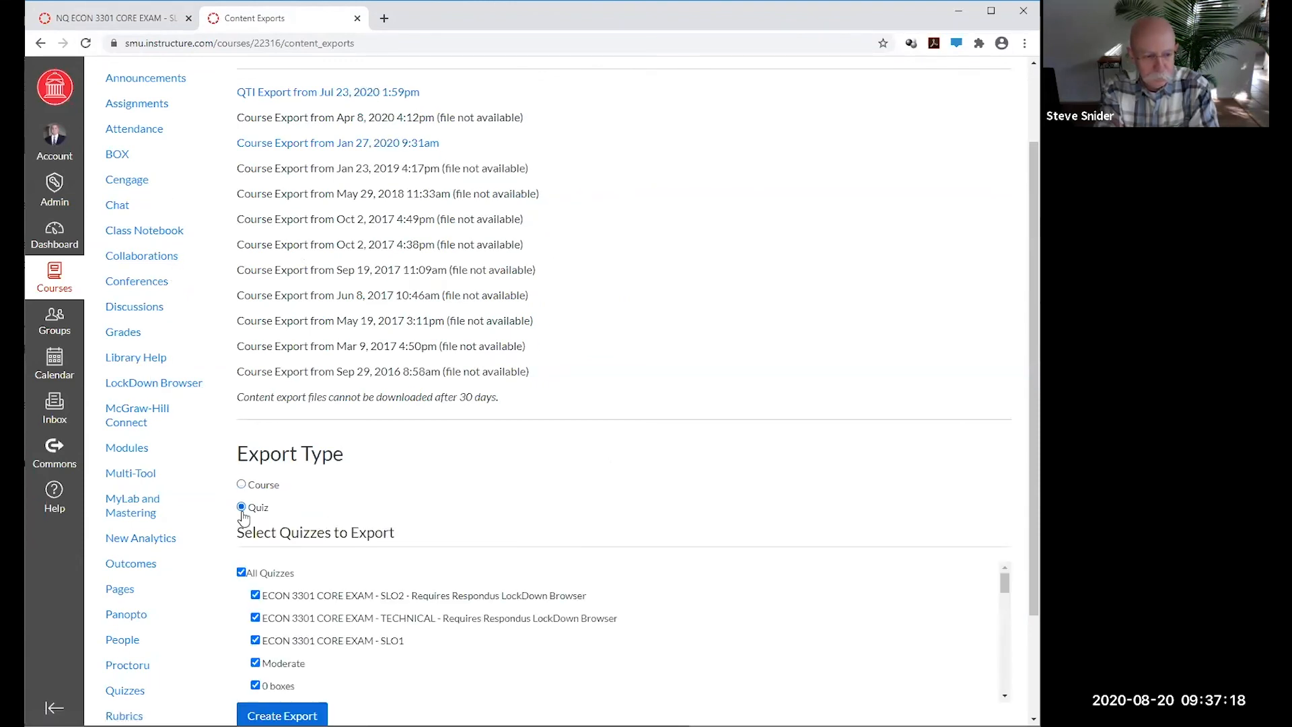
double_click(243, 574)
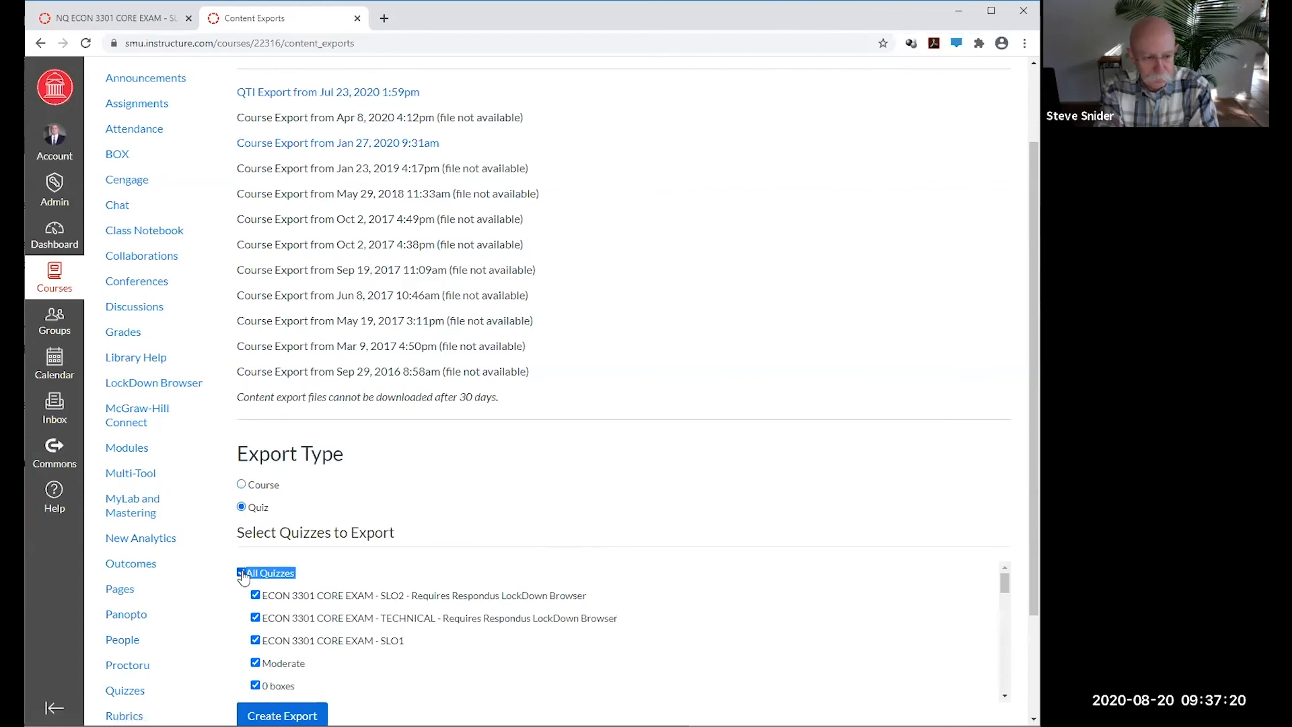
Examine the full list of exportable quizzes for the renamed "NQ ECON 3301 CORE EXAM - SLO2" quiz.
scroll(243, 575, down, 3)
scroll(243, 575, down, 5)
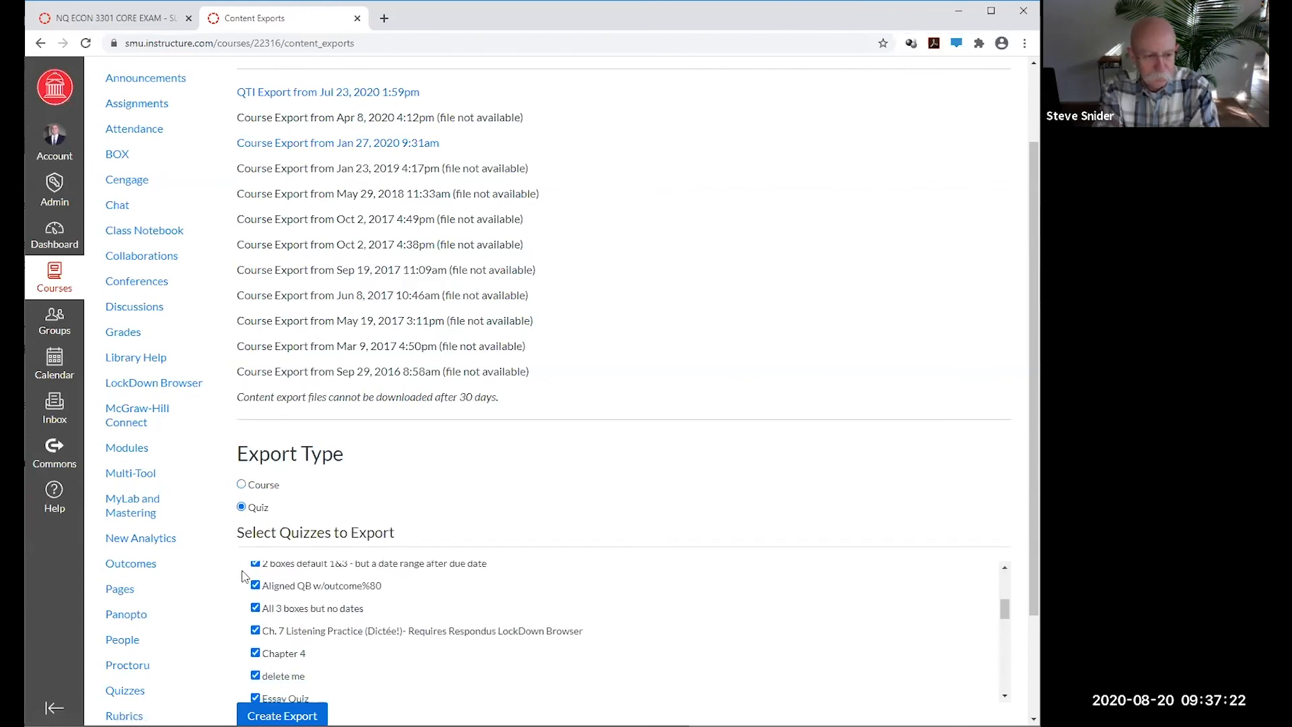
scroll(245, 577, down, 8)
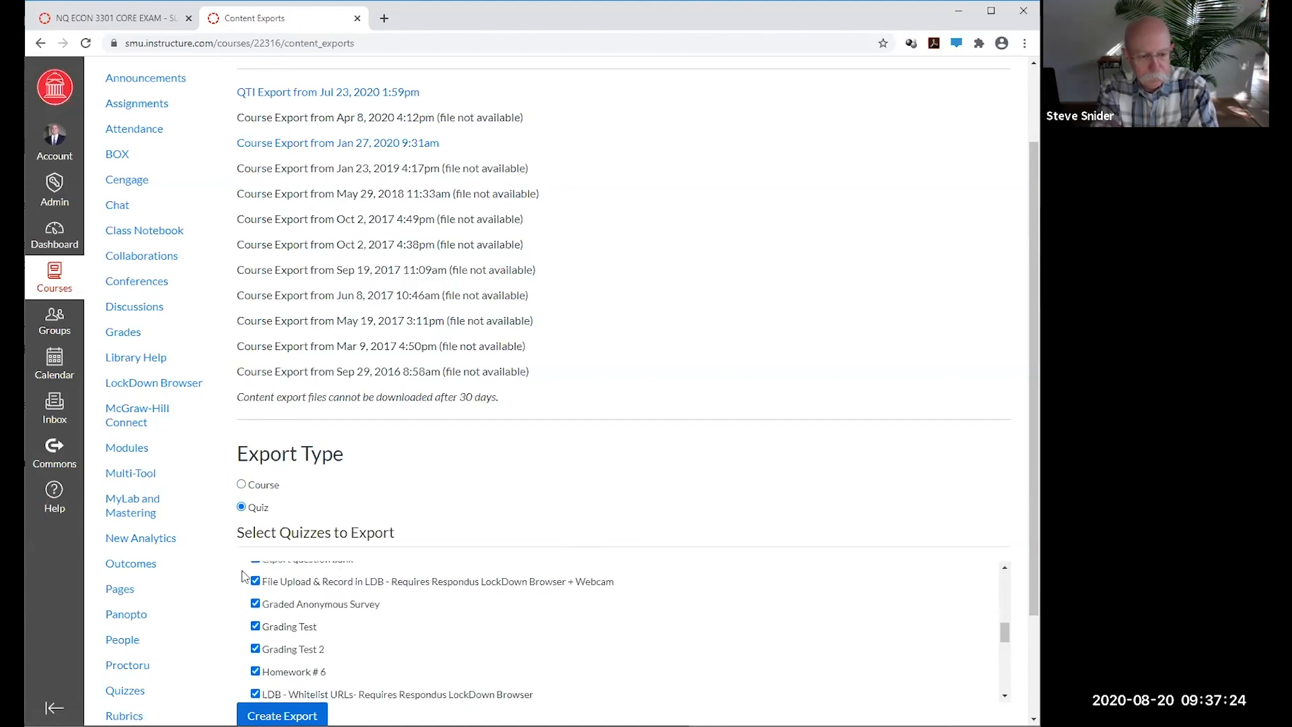
scroll(245, 577, down, 5)
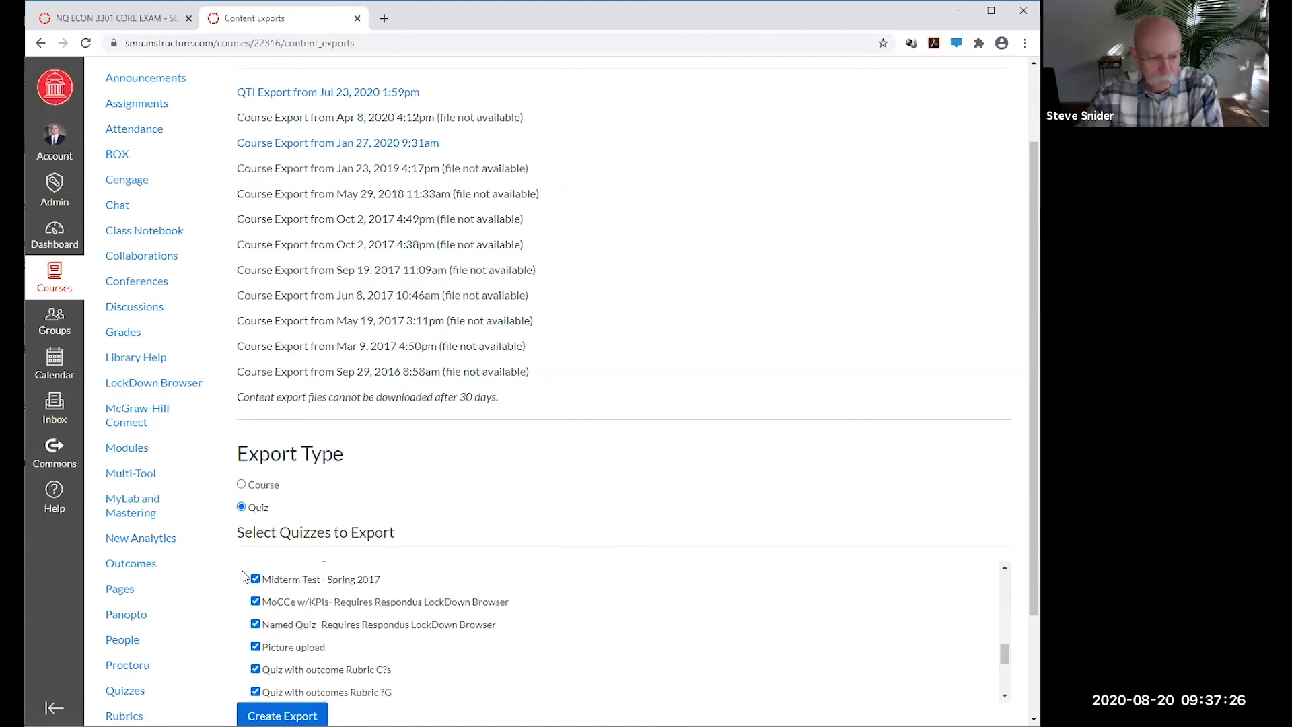
scroll(245, 576, down, 3)
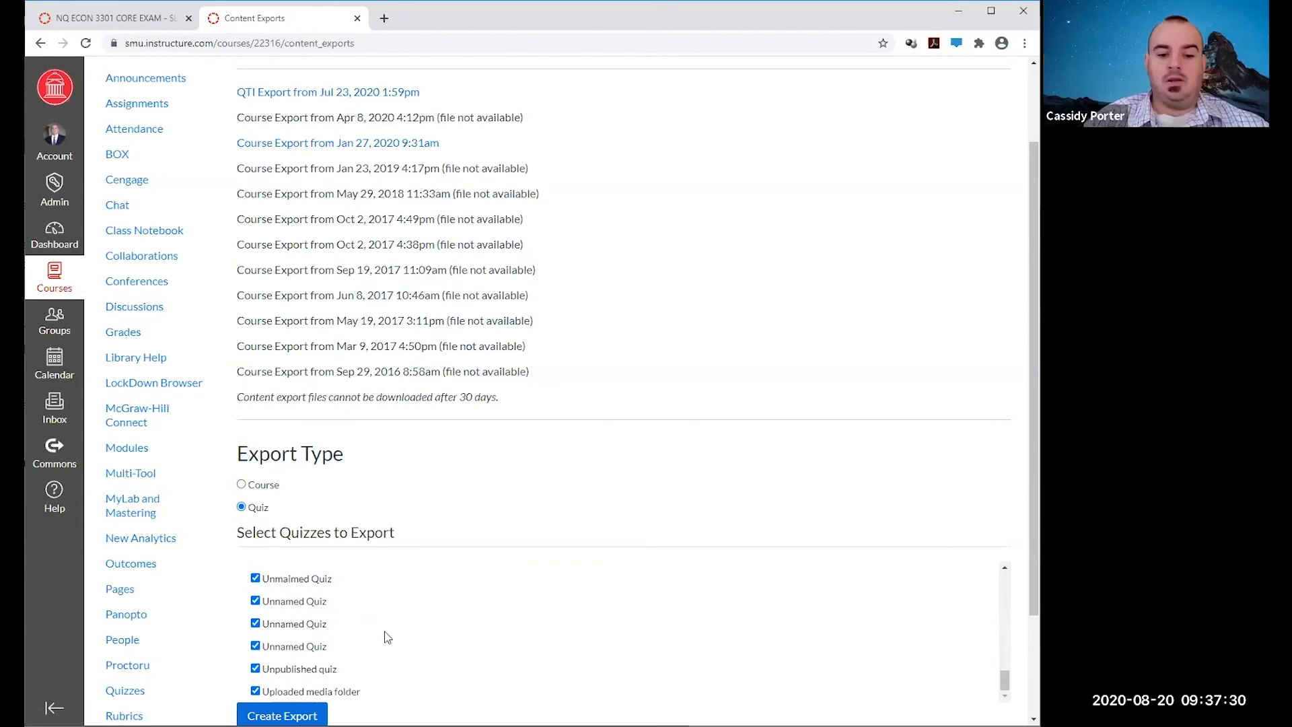
scroll(384, 635, down, 2)
scroll(370, 501, up, 4)
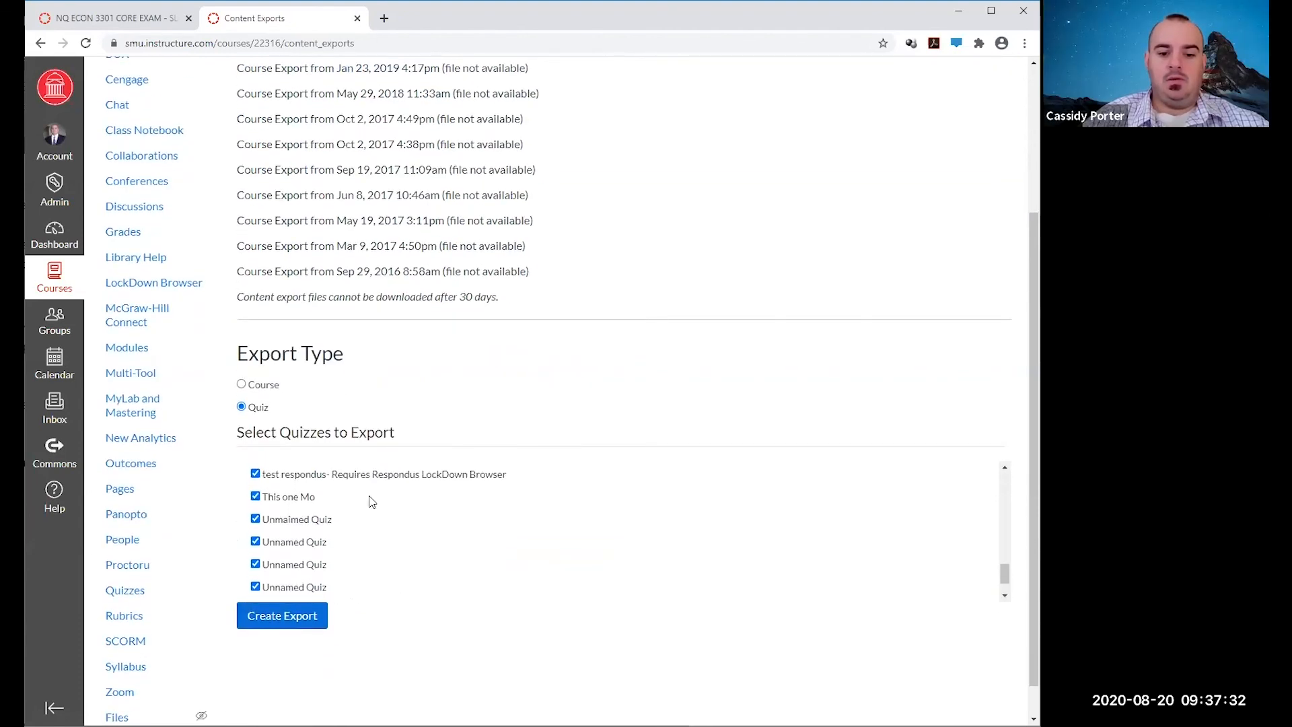
scroll(369, 495, up, 3)
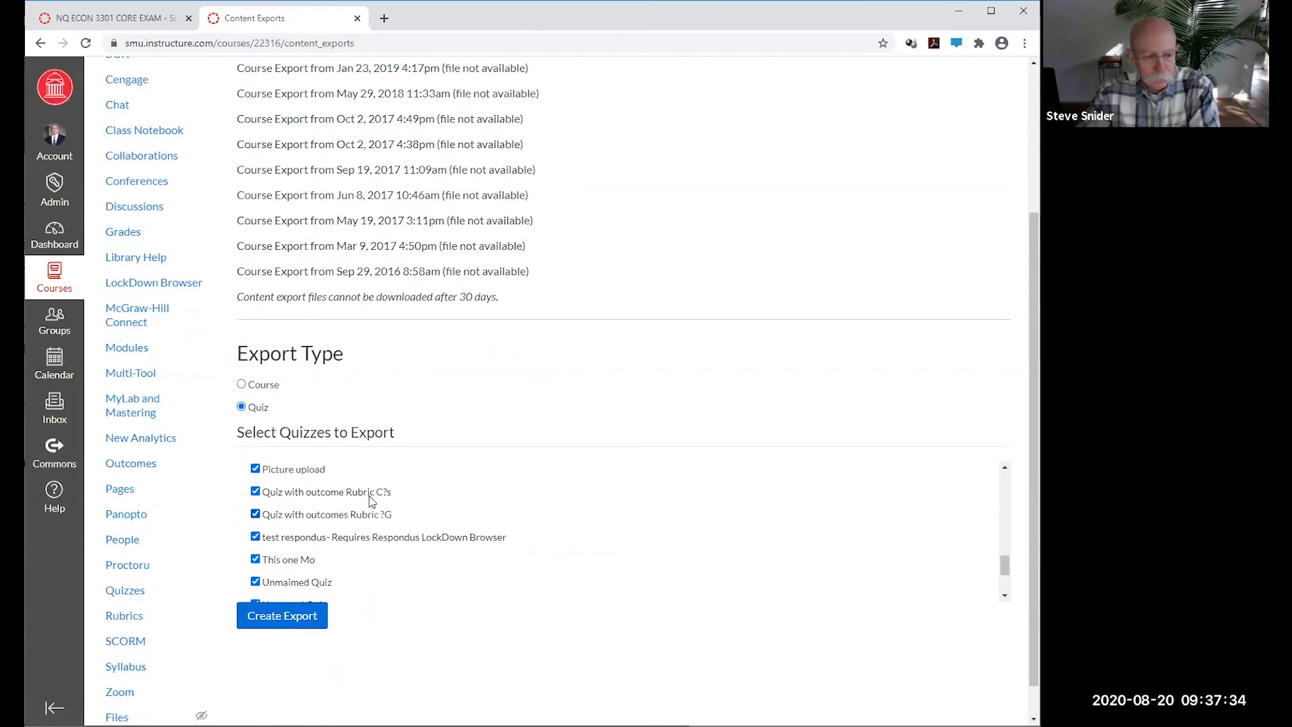
scroll(369, 496, up, 4)
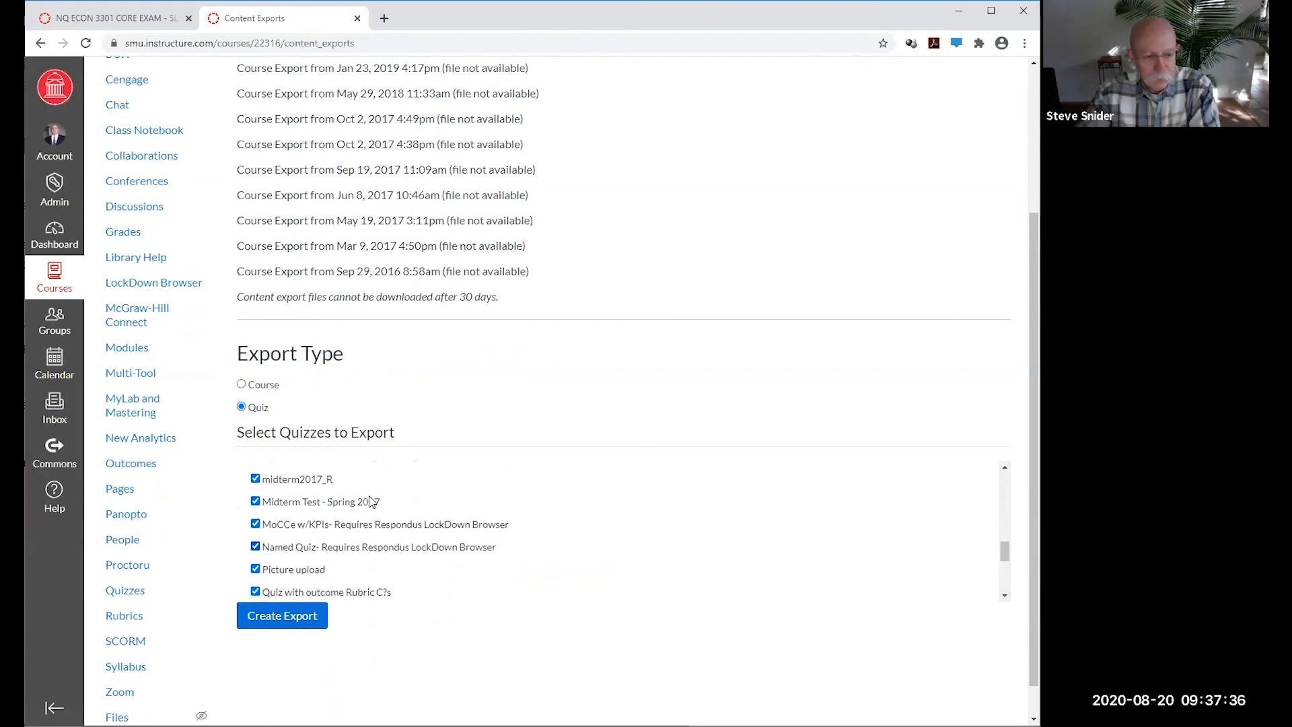
scroll(369, 496, up, 5)
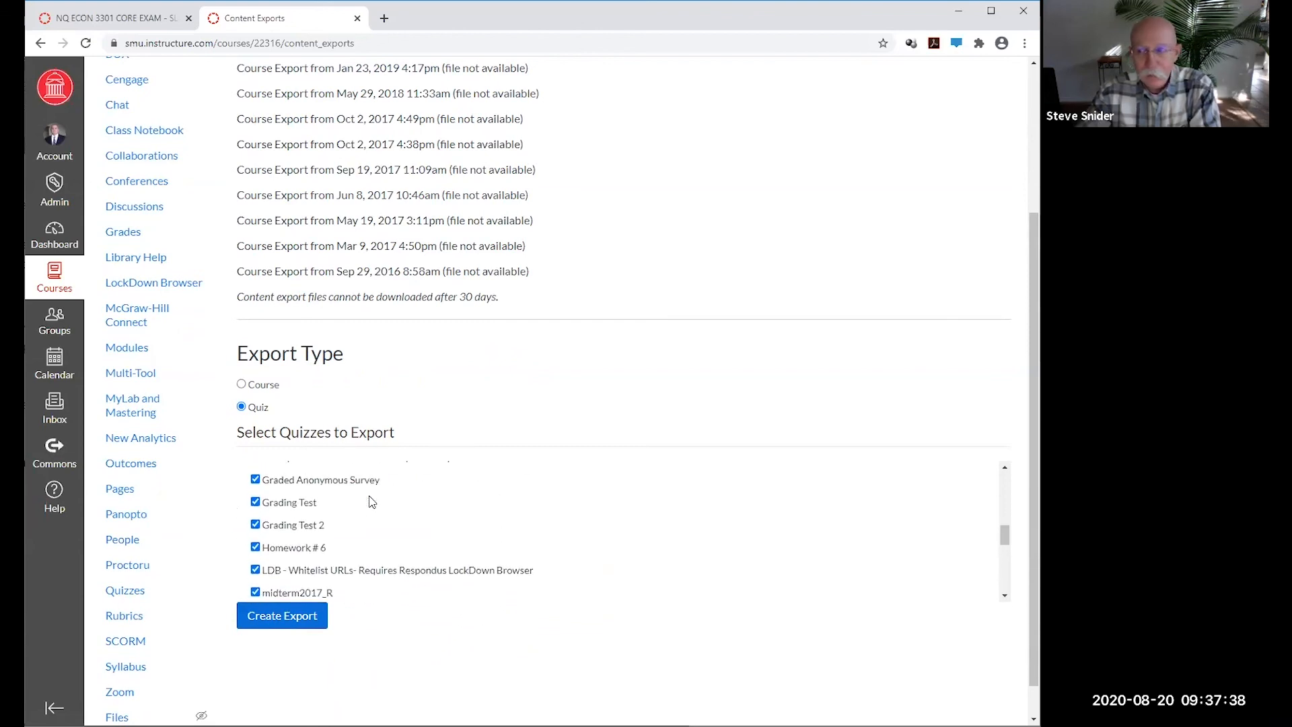
scroll(369, 502, up, 5)
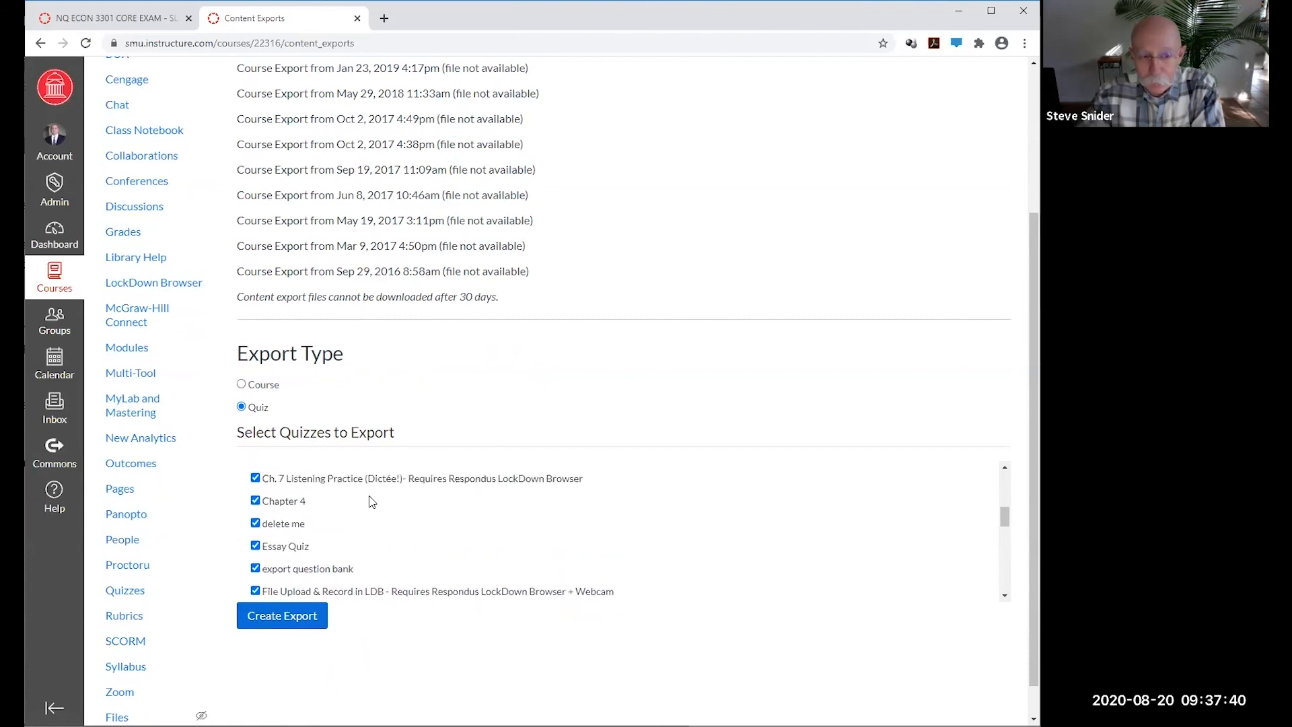
scroll(368, 502, up, 5)
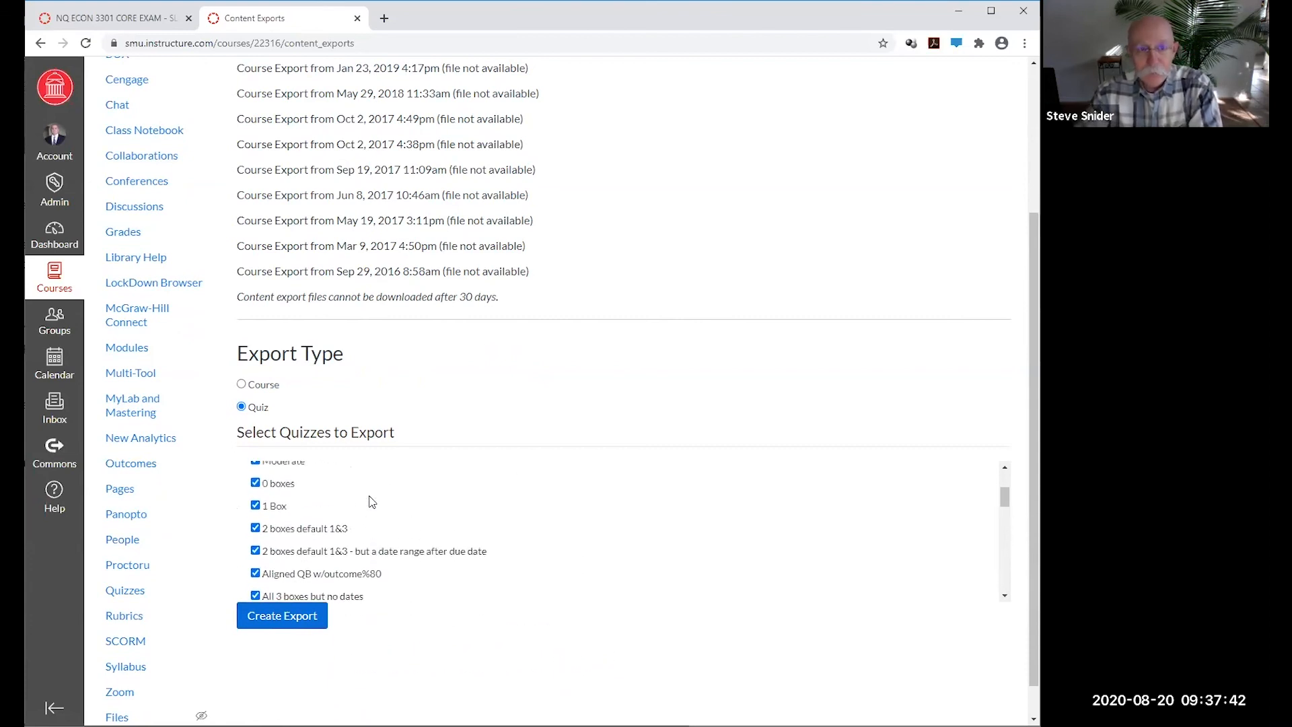
scroll(368, 502, up, 1)
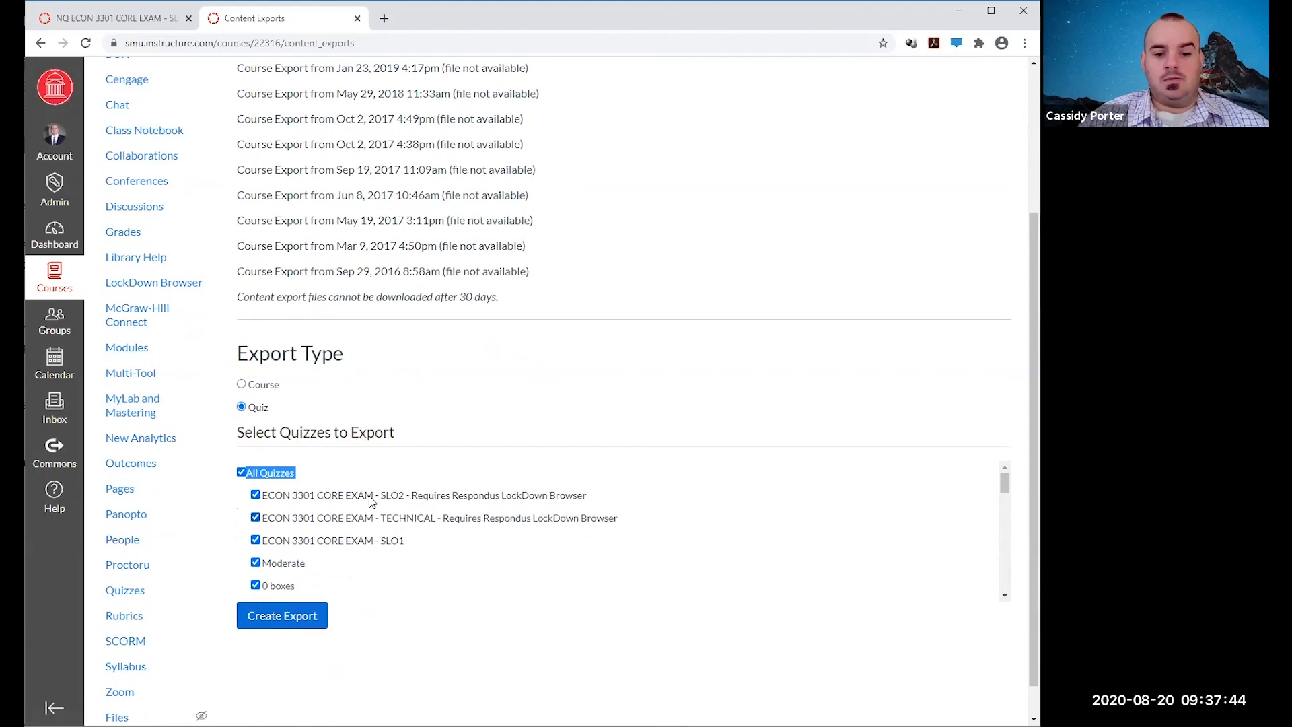
Leave the Content Exports page without creating an export and go to the course's Home page.
click(235, 488)
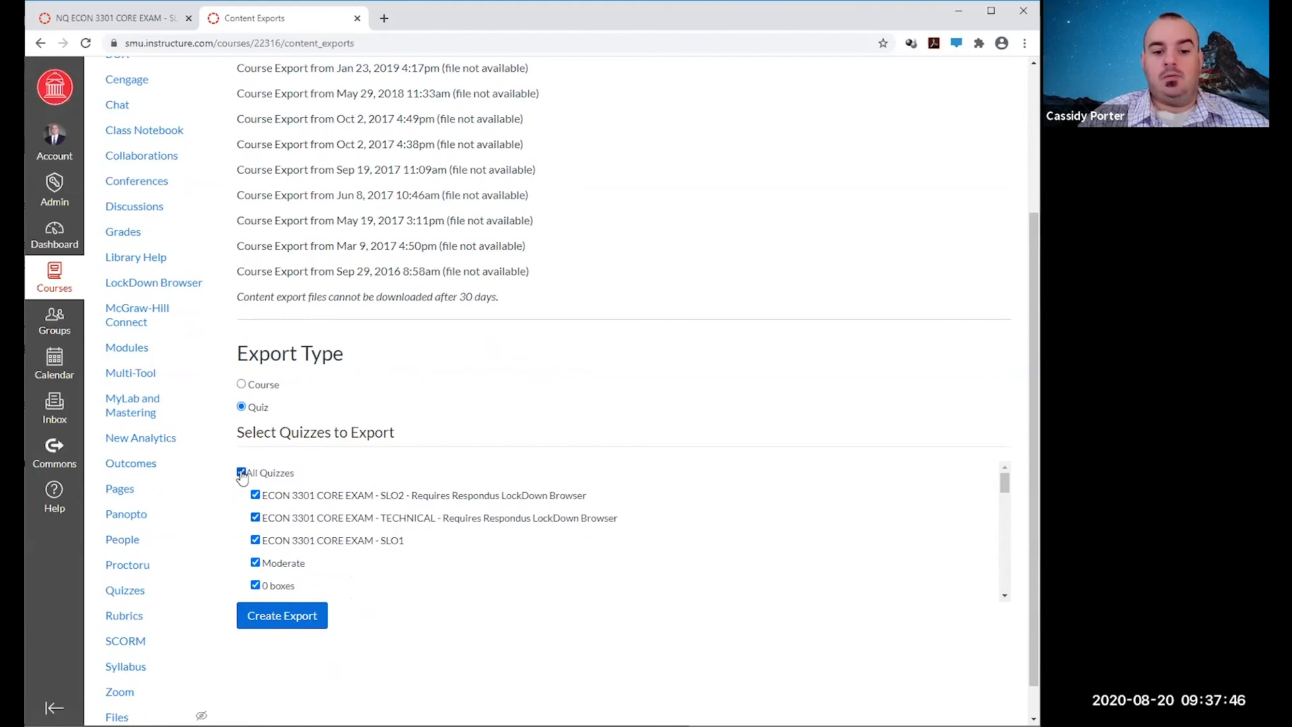
scroll(466, 471, up, 1)
scroll(469, 476, up, 2)
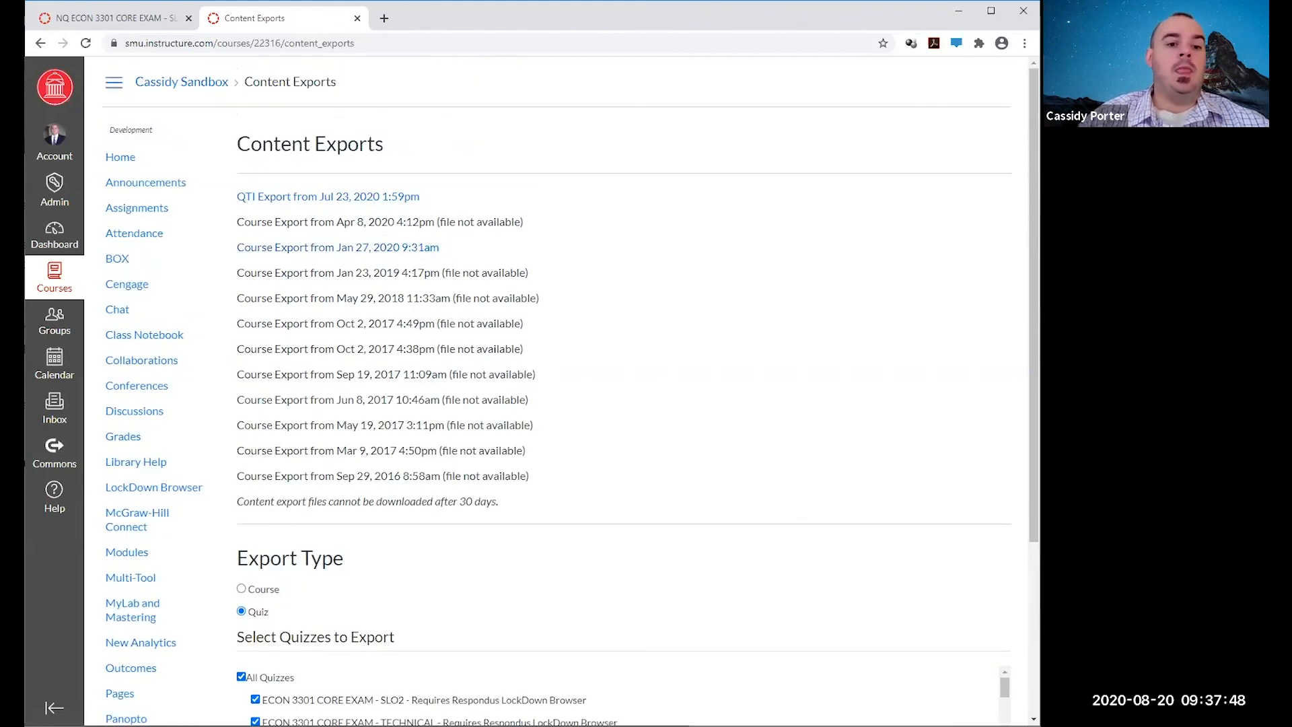
click(120, 156)
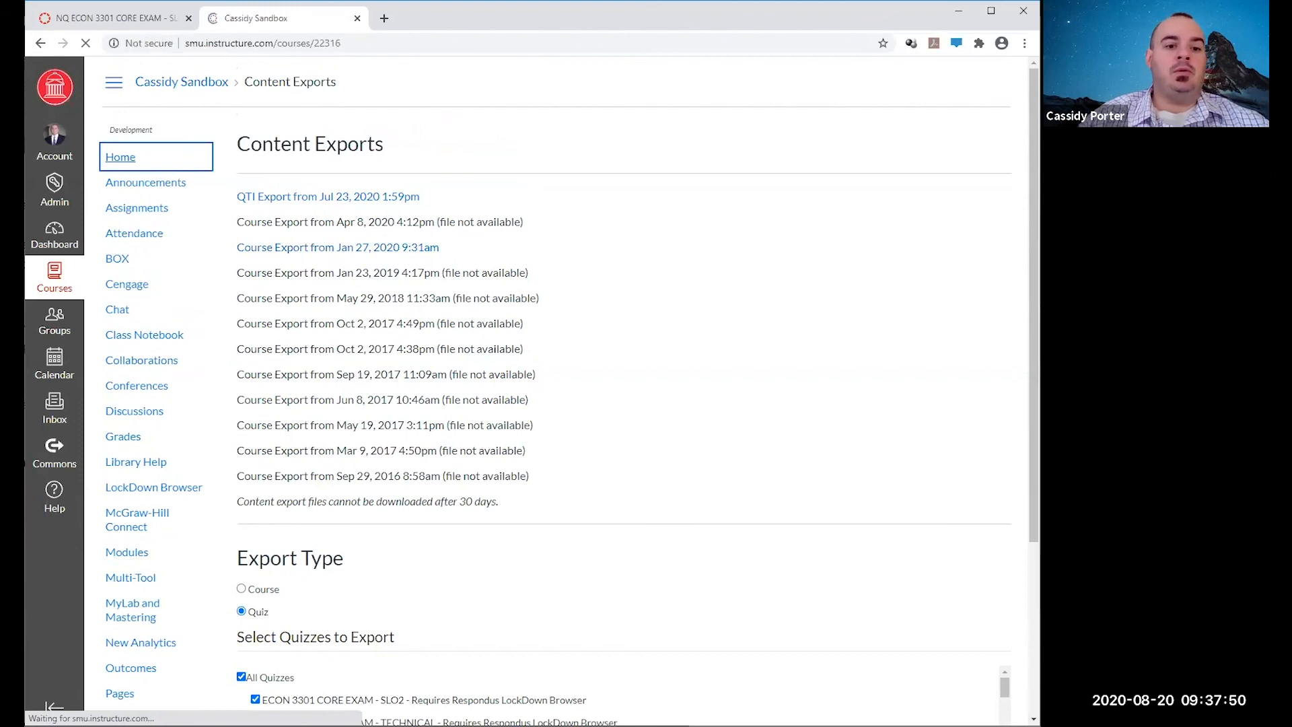